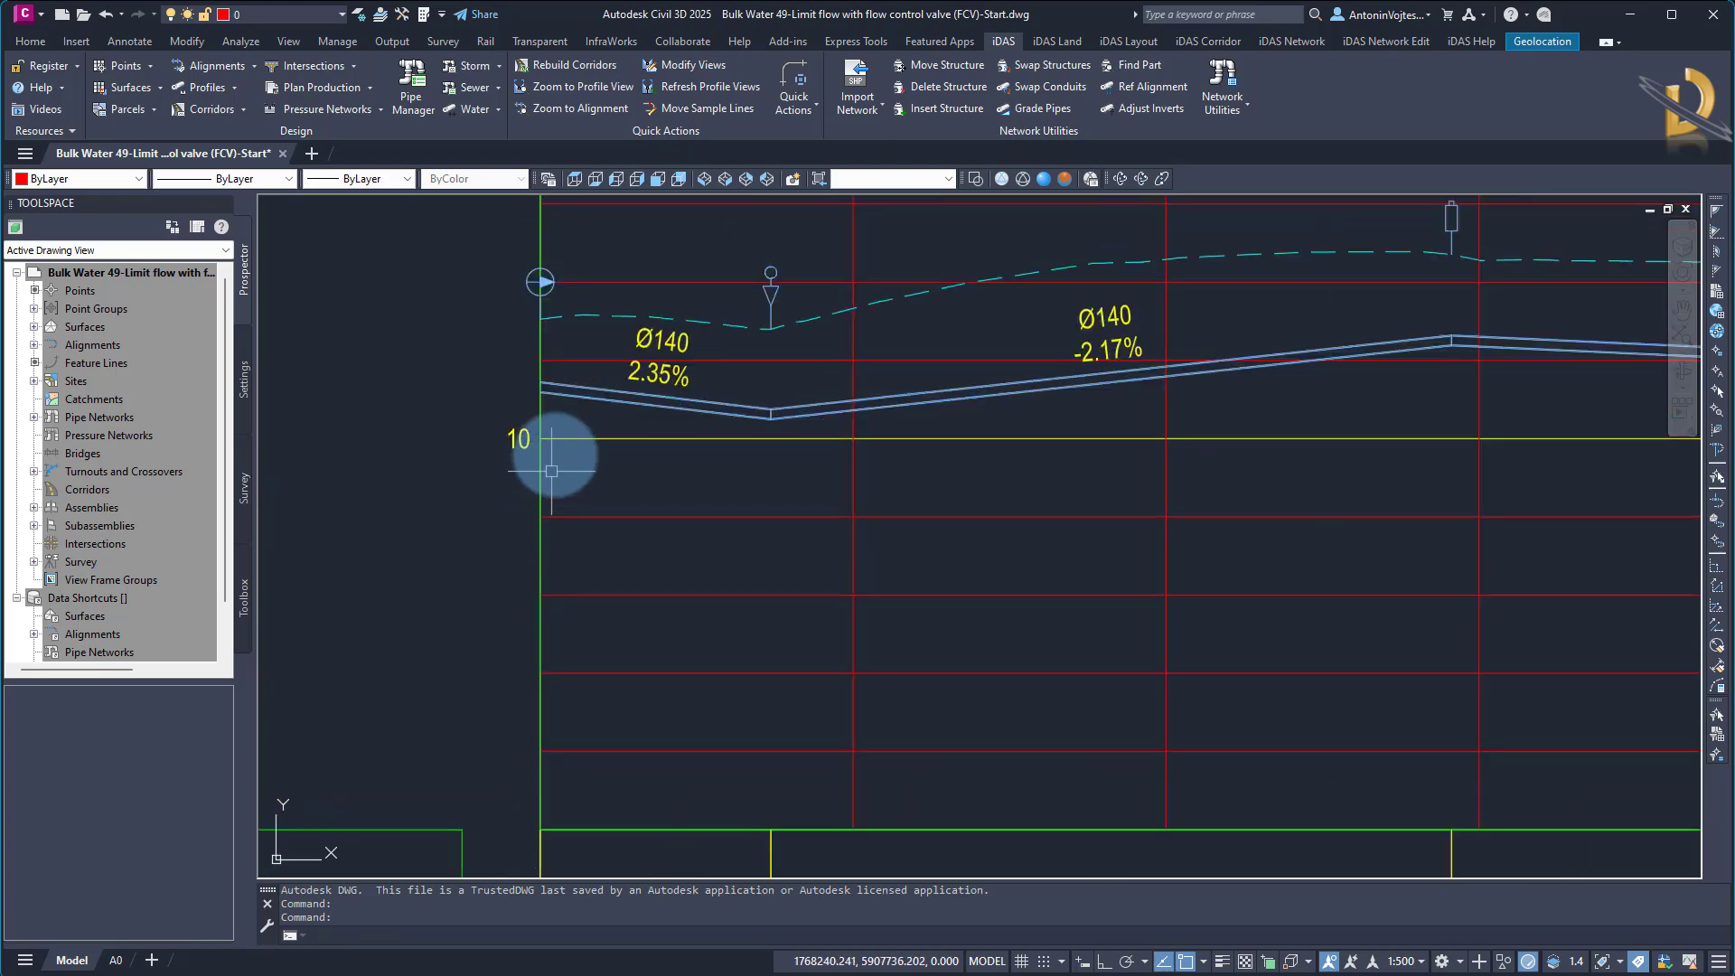
Examine the water main's longitudinal profile from start to end, including the pipe, ground and hydraulic grade lines
scroll(570, 413, down, 6)
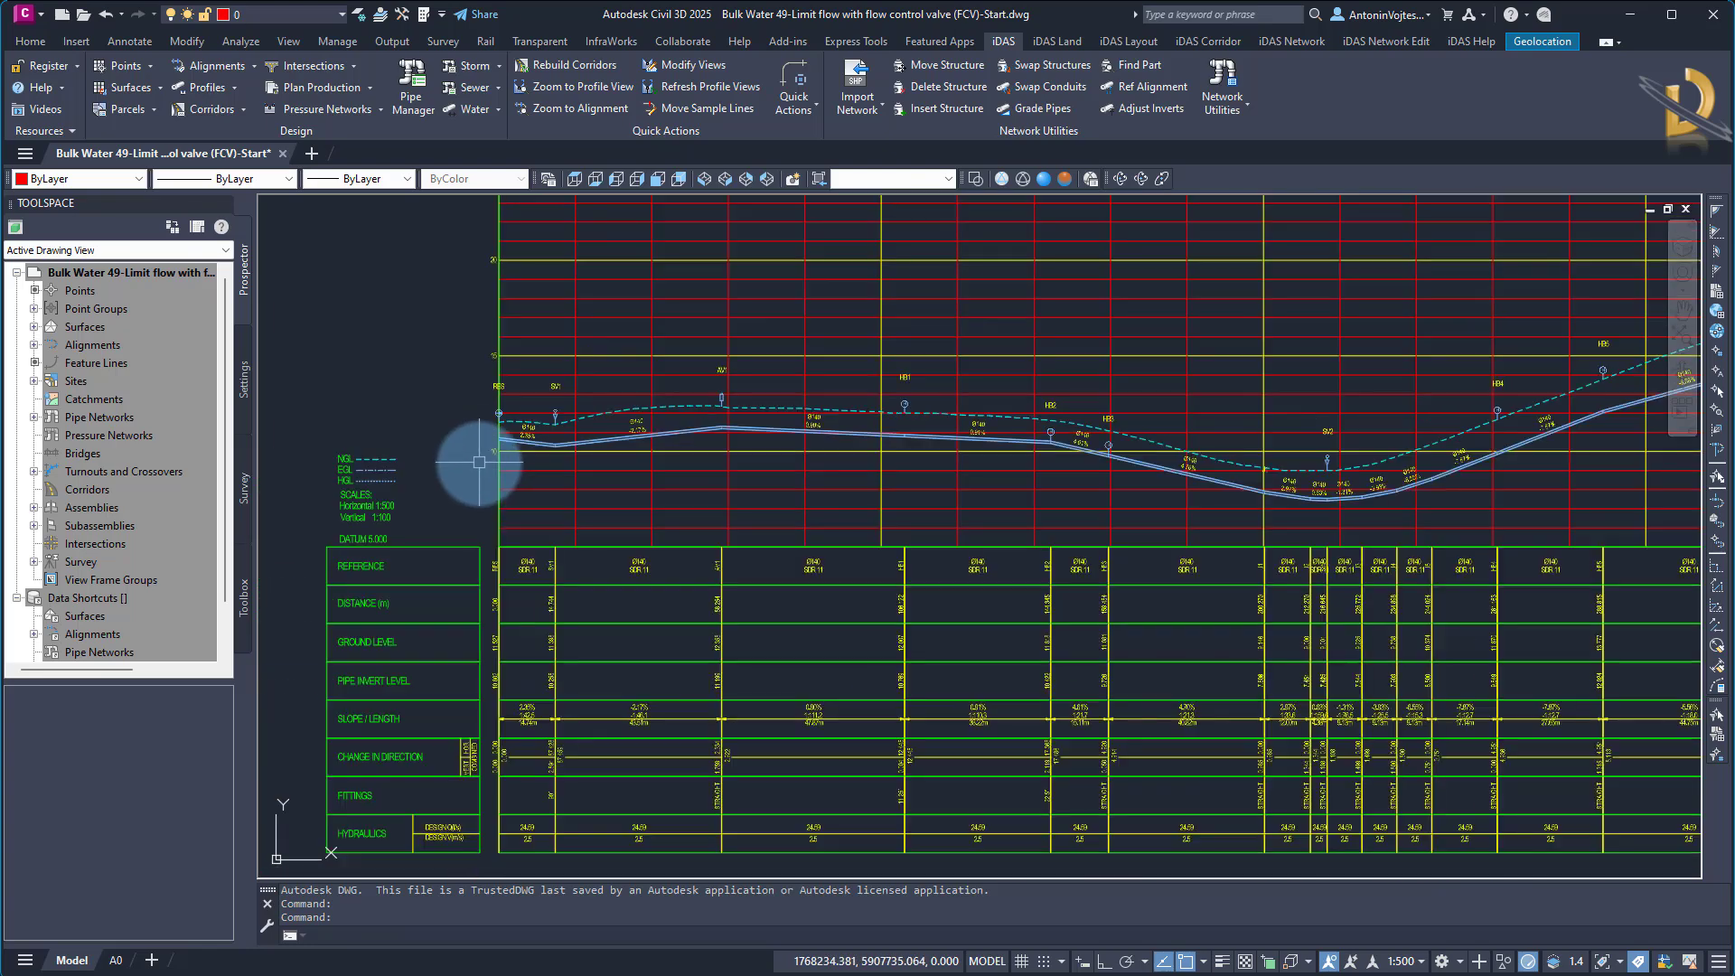
middle_drag(1417, 600, 772, 594)
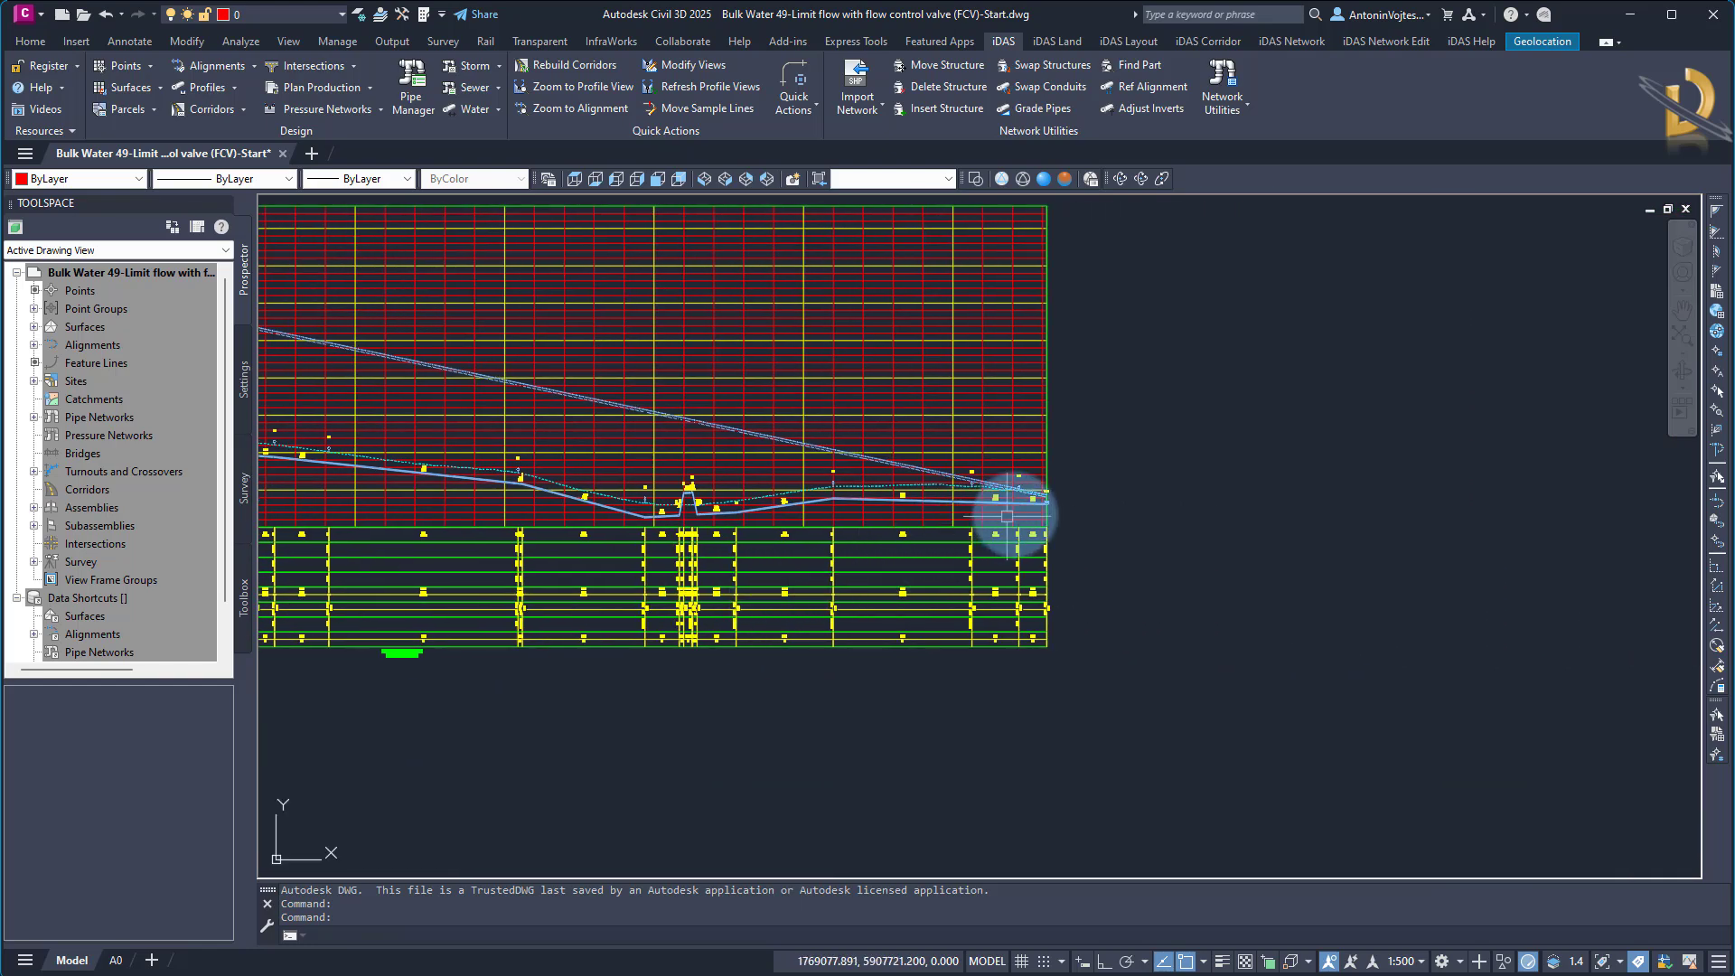
scroll(1025, 507, up, 5)
scroll(1383, 492, down, 6)
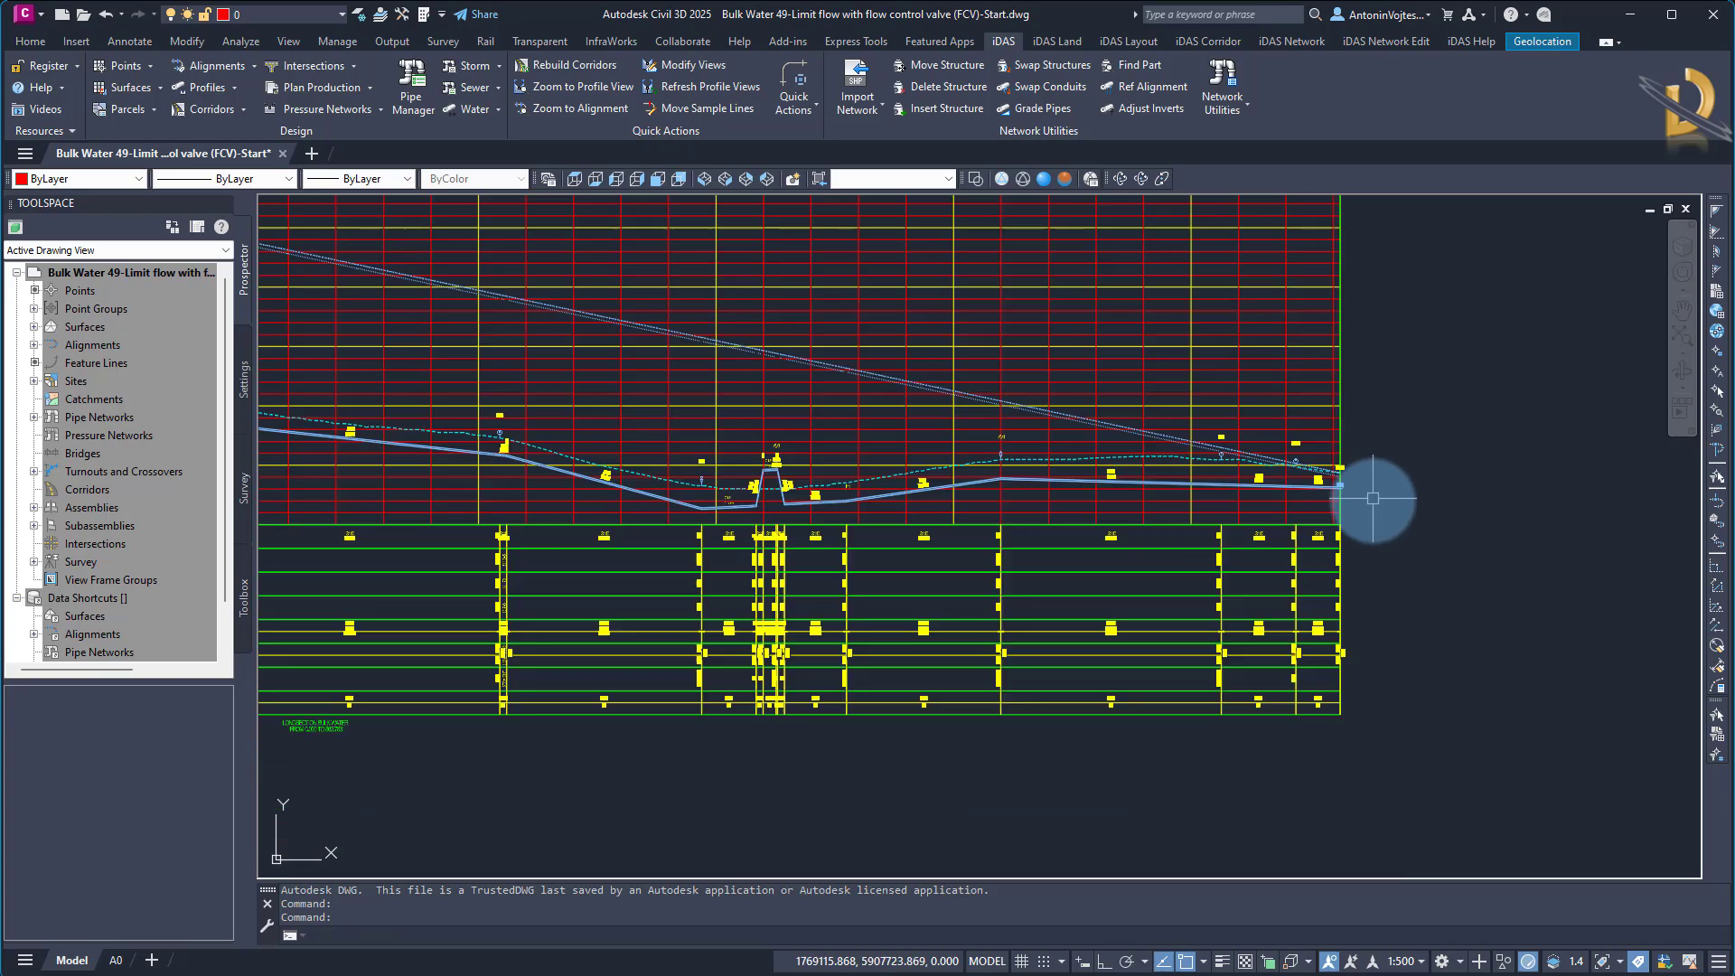
scroll(1108, 478, up, 3)
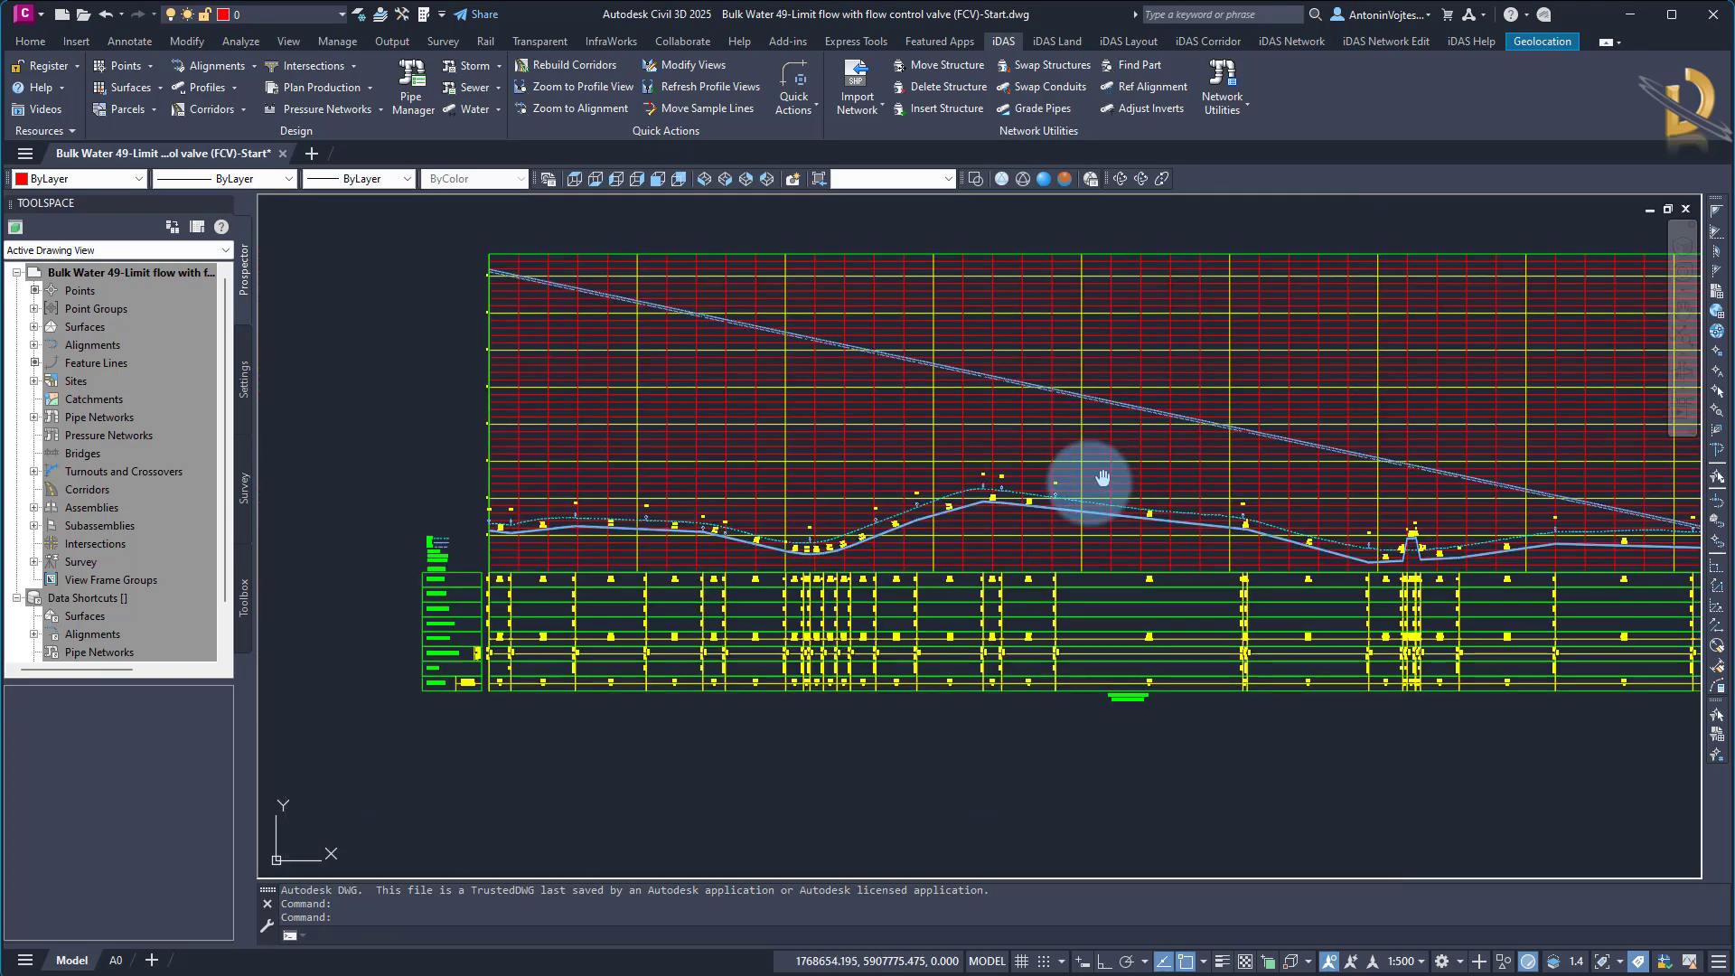
middle_drag(1108, 478, 937, 512)
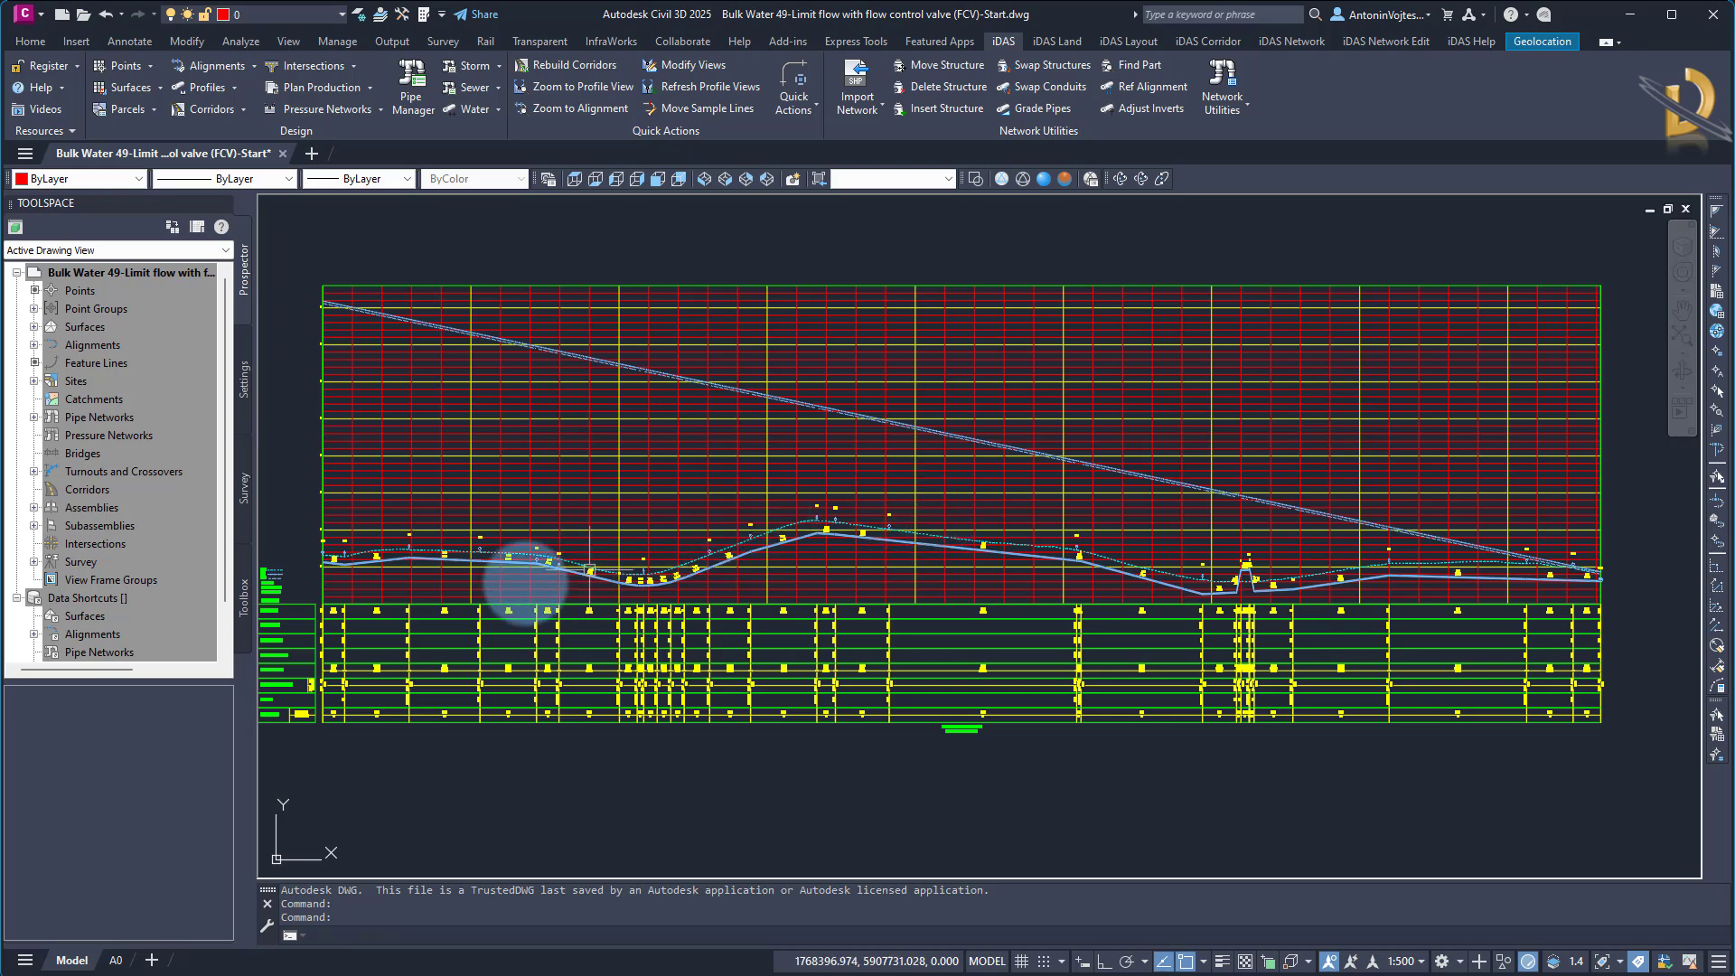
middle_drag(418, 582, 664, 573)
scroll(578, 558, up, 8)
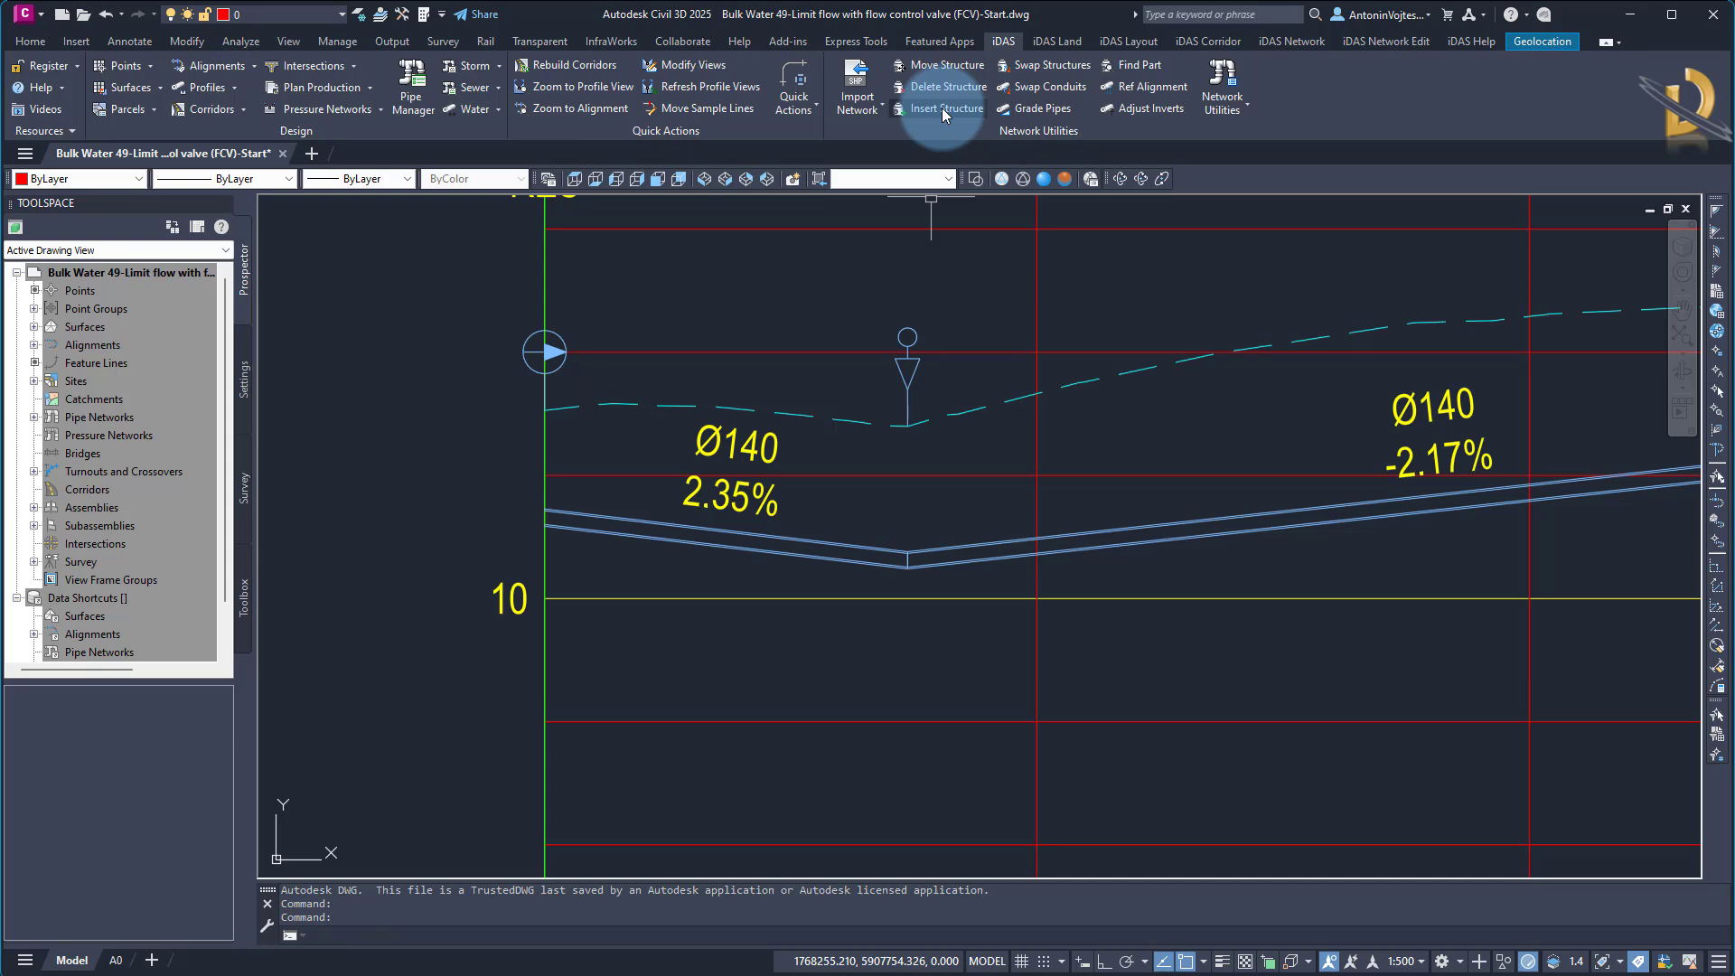
Insert a Flow Control Valve on the first pipe in the profile, just after the start structure, interpolating its depth from the current pipe slope
click(1373, 42)
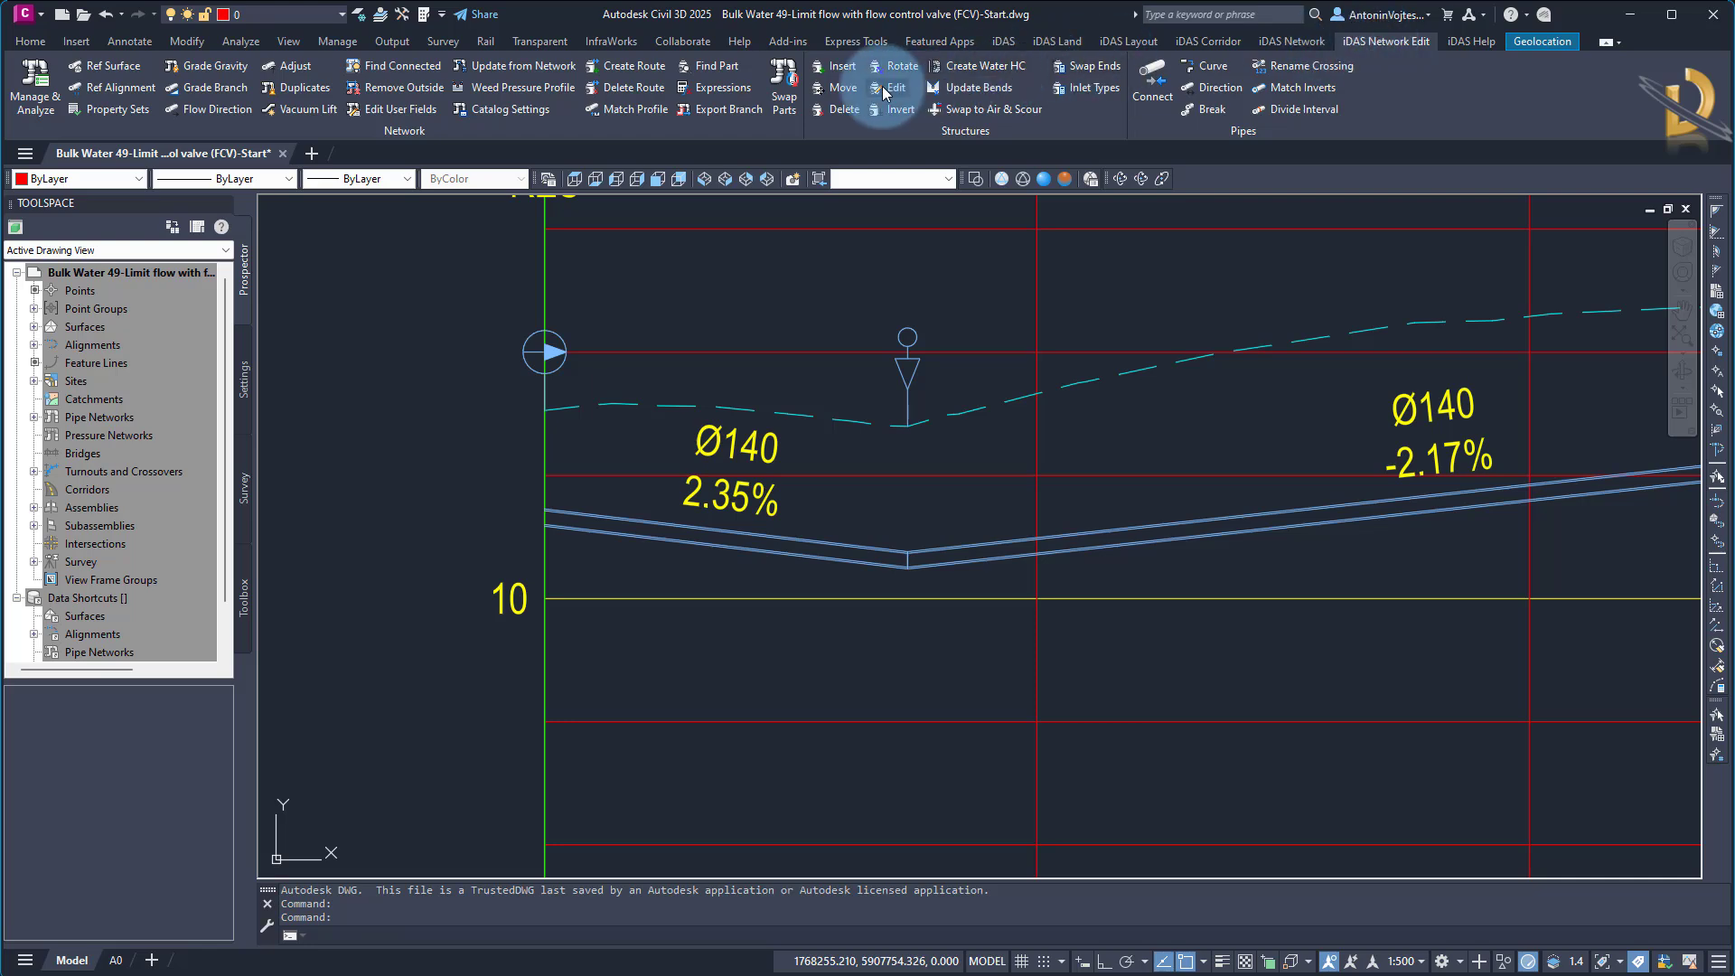
click(843, 67)
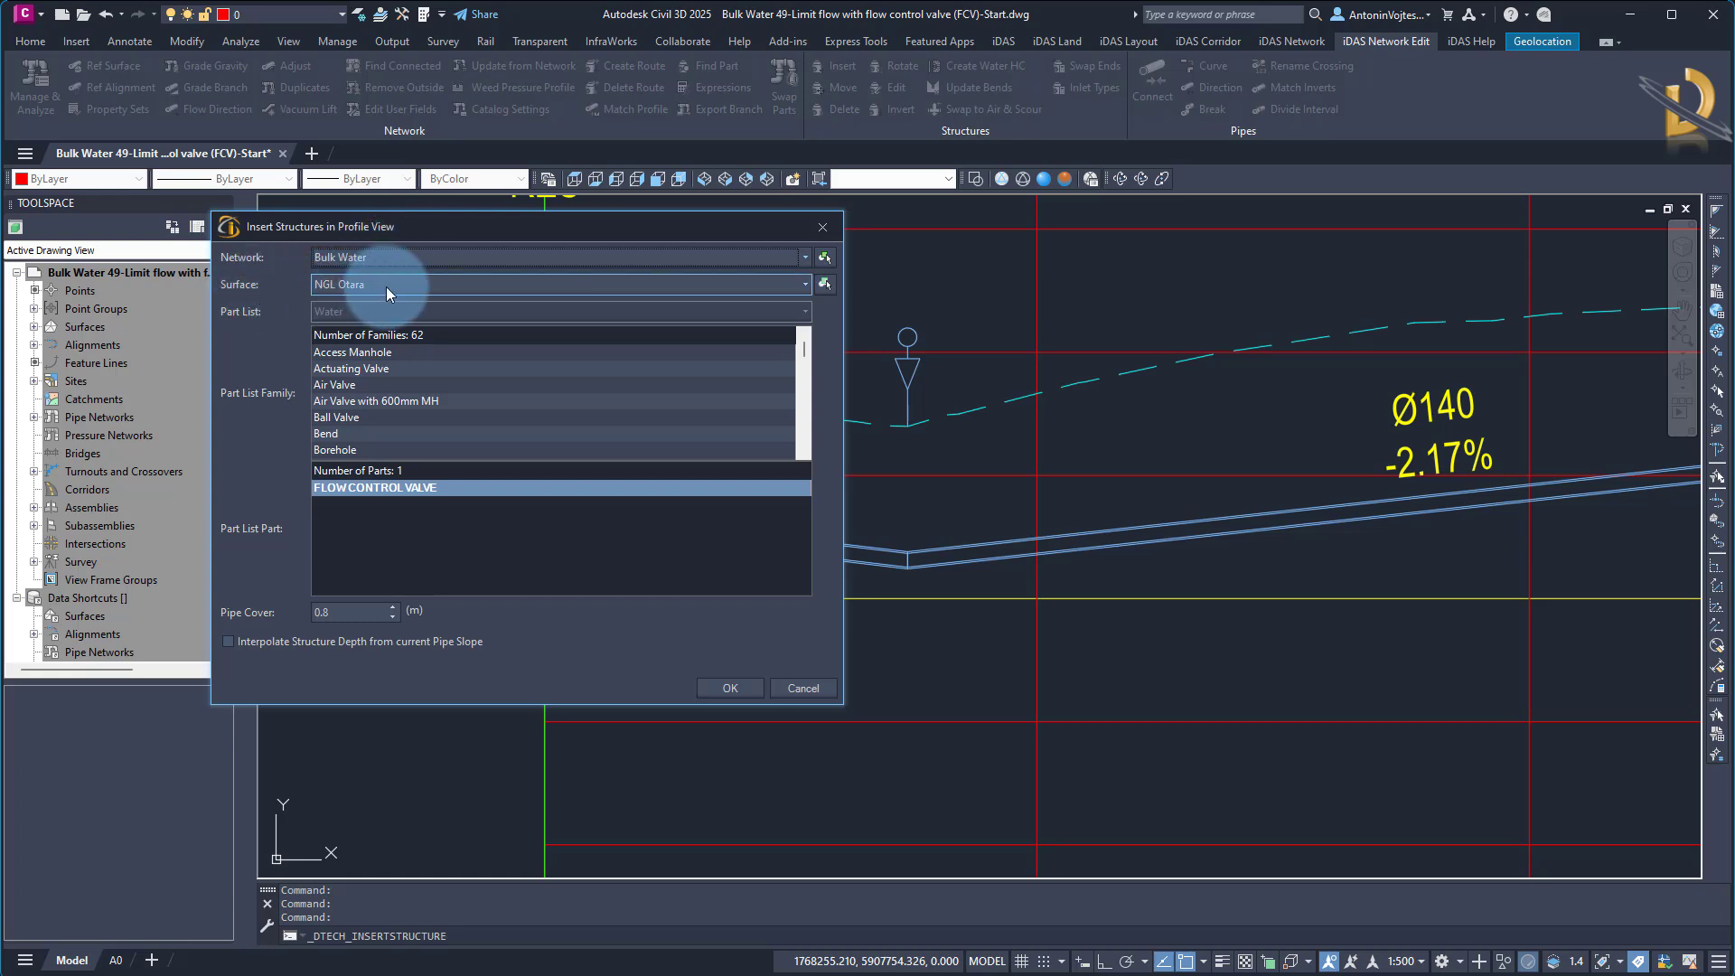
click(358, 421)
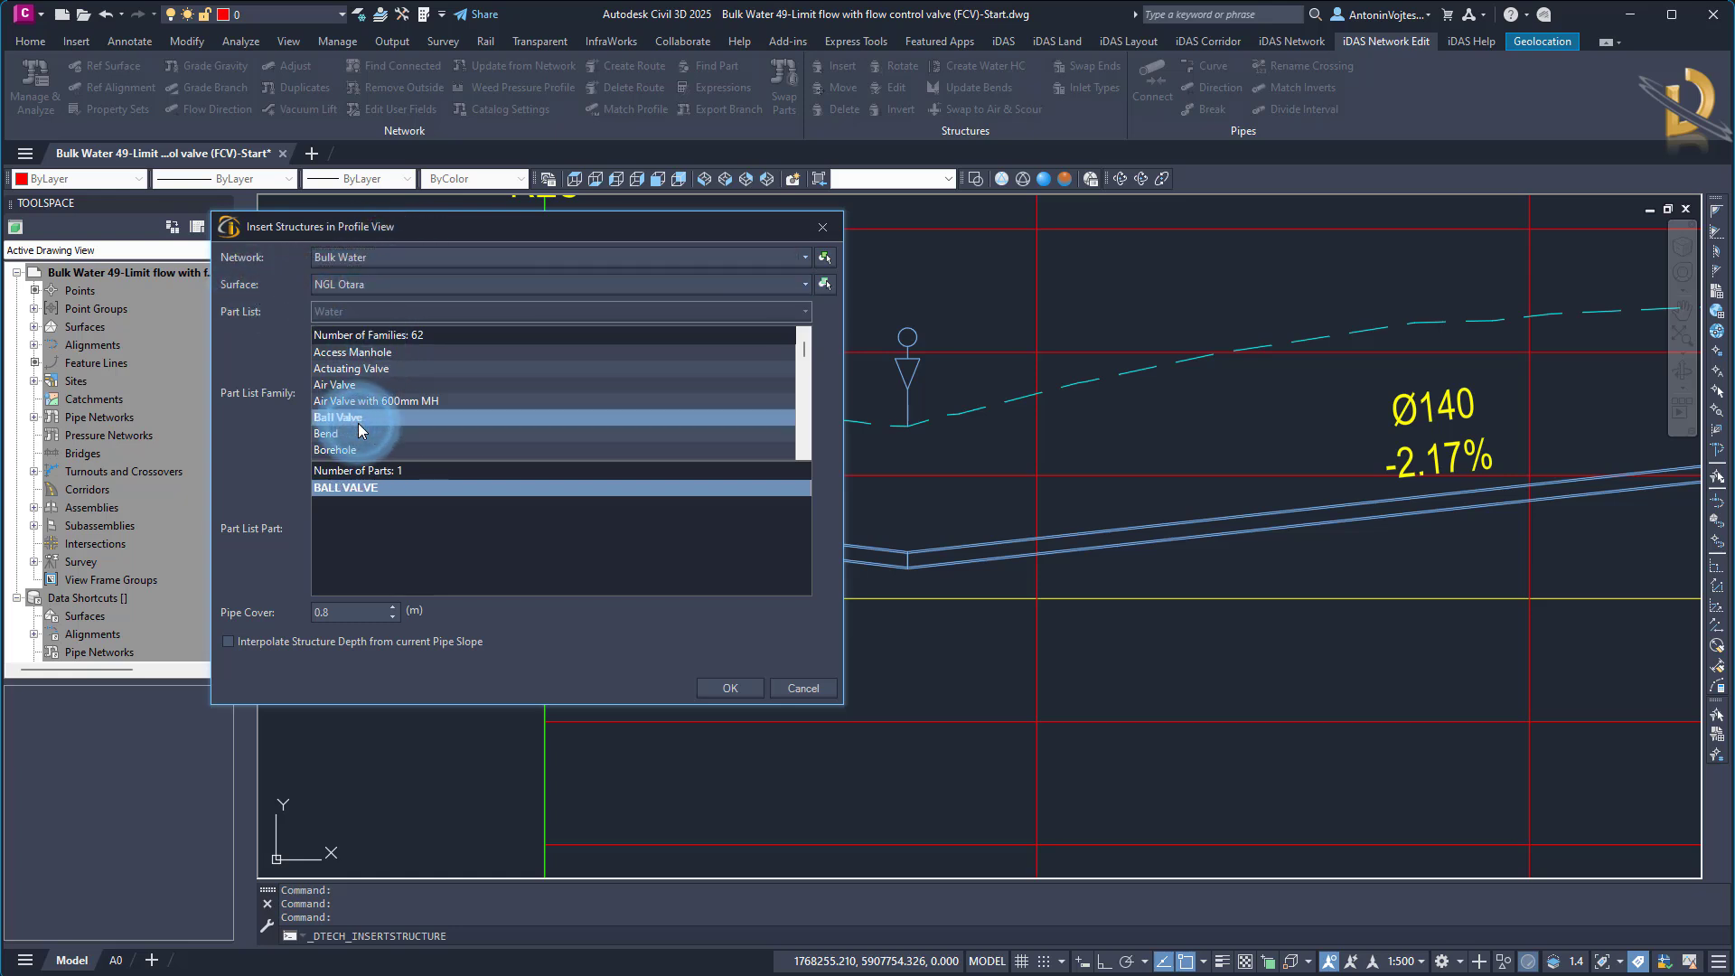
key(f)
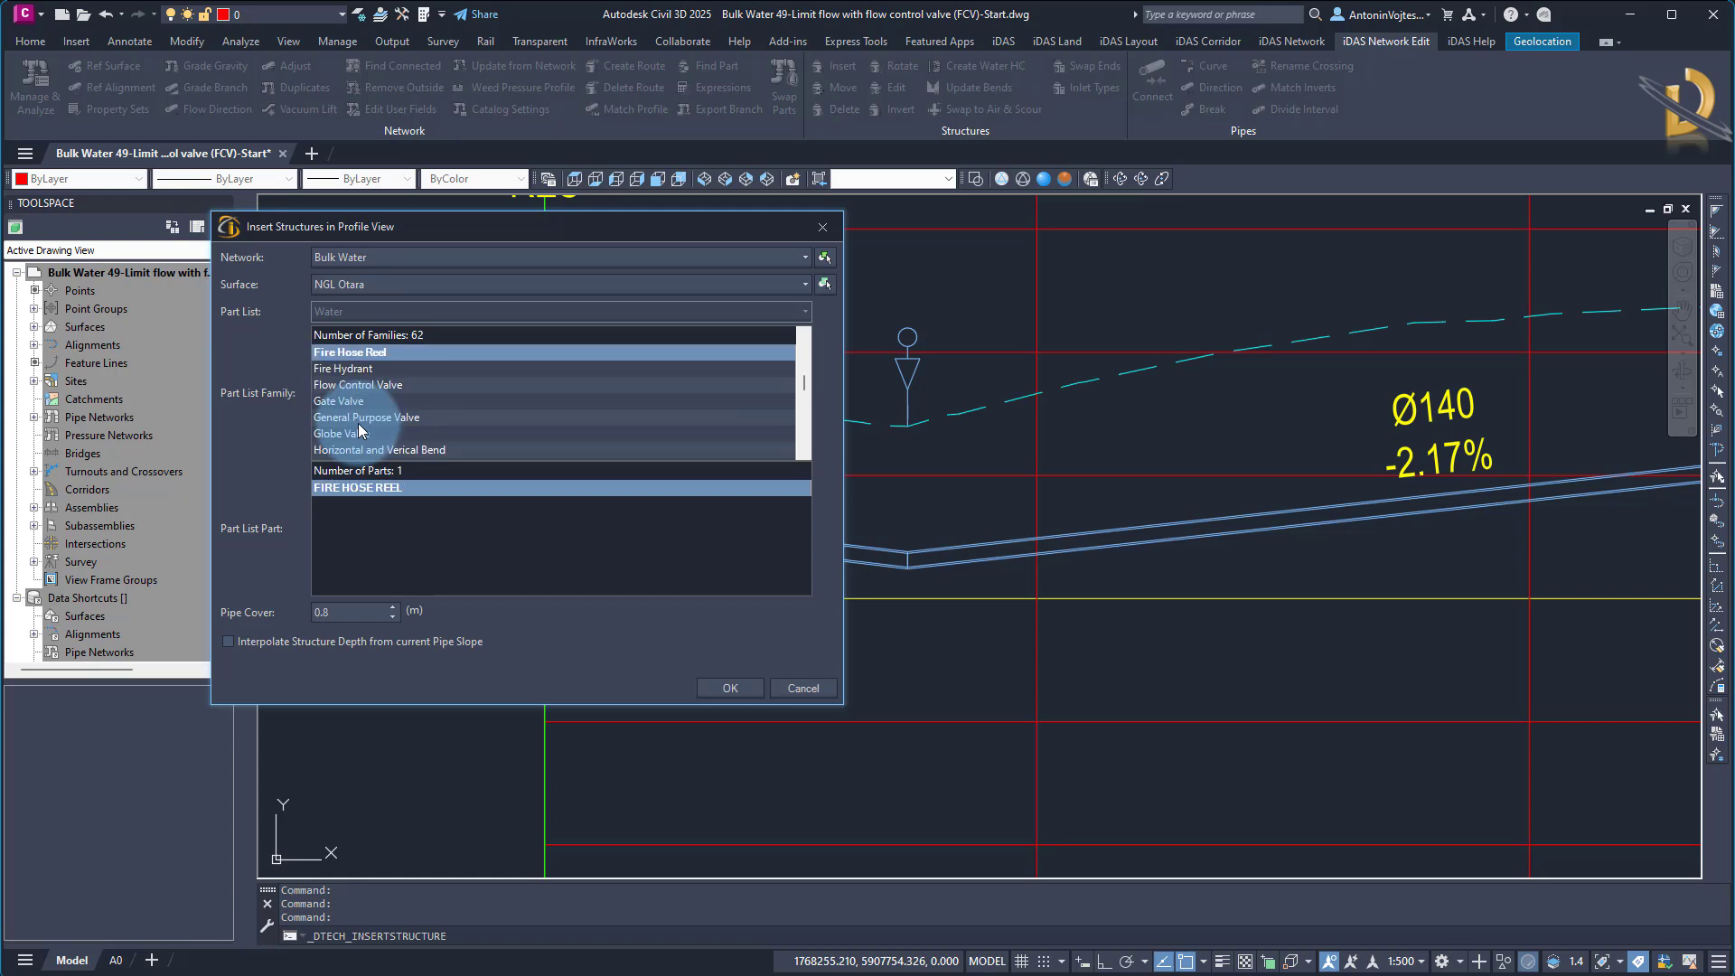
click(371, 385)
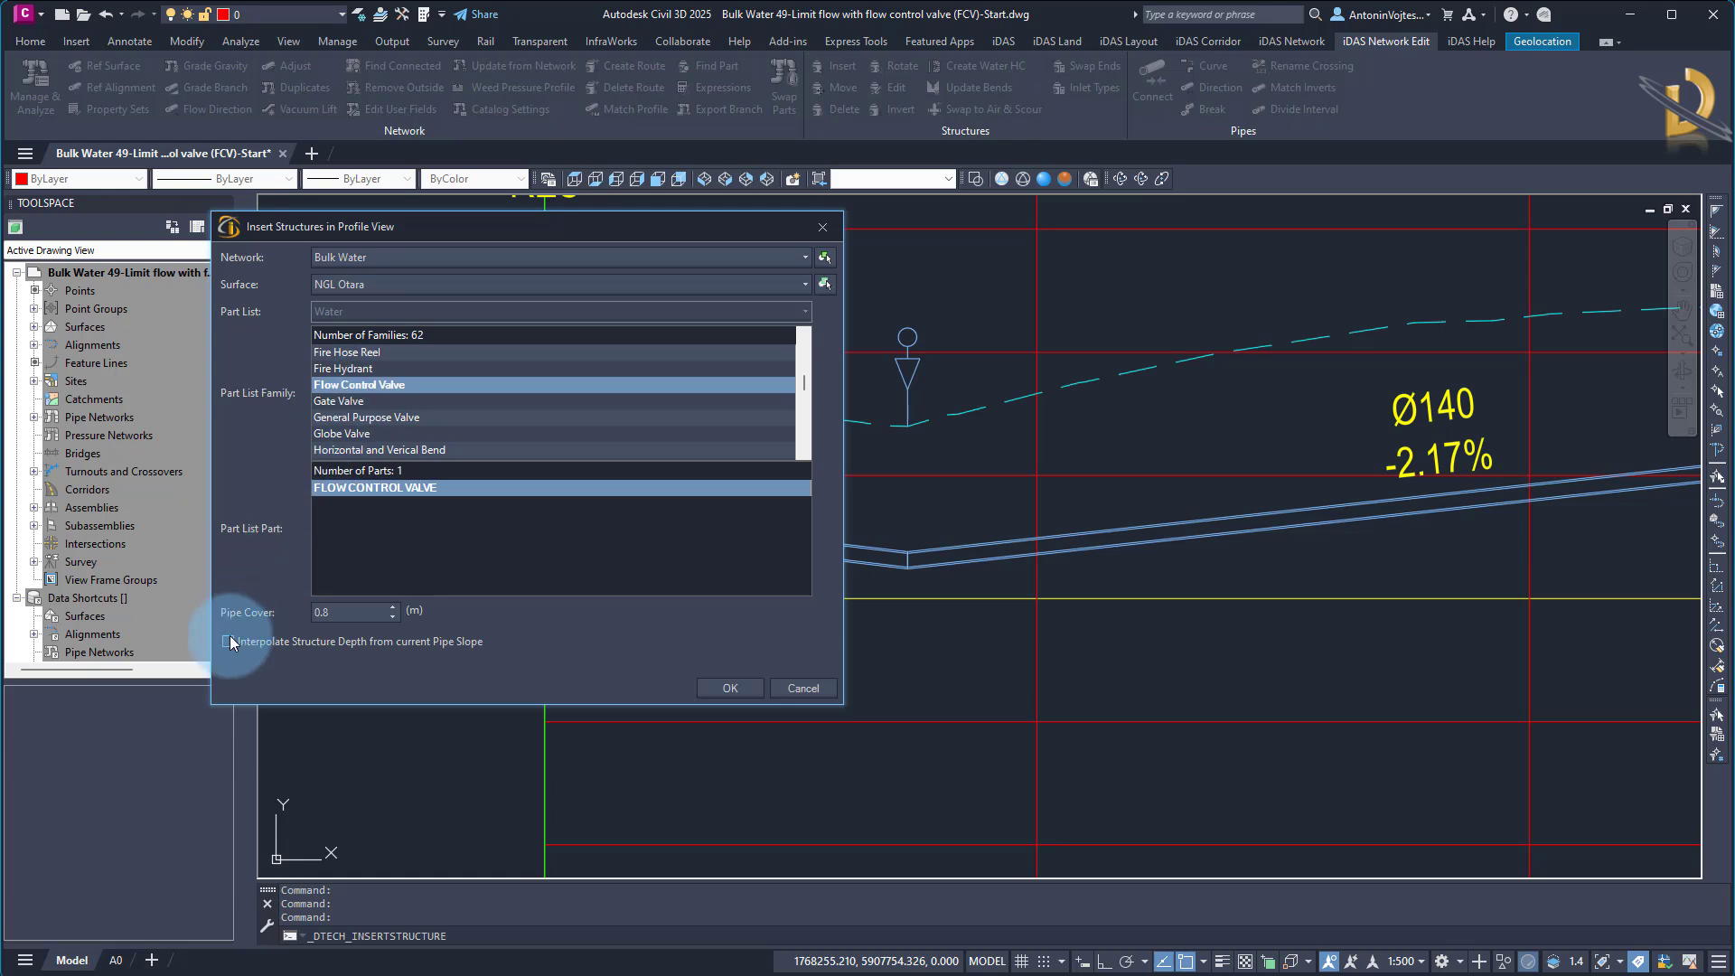
click(260, 641)
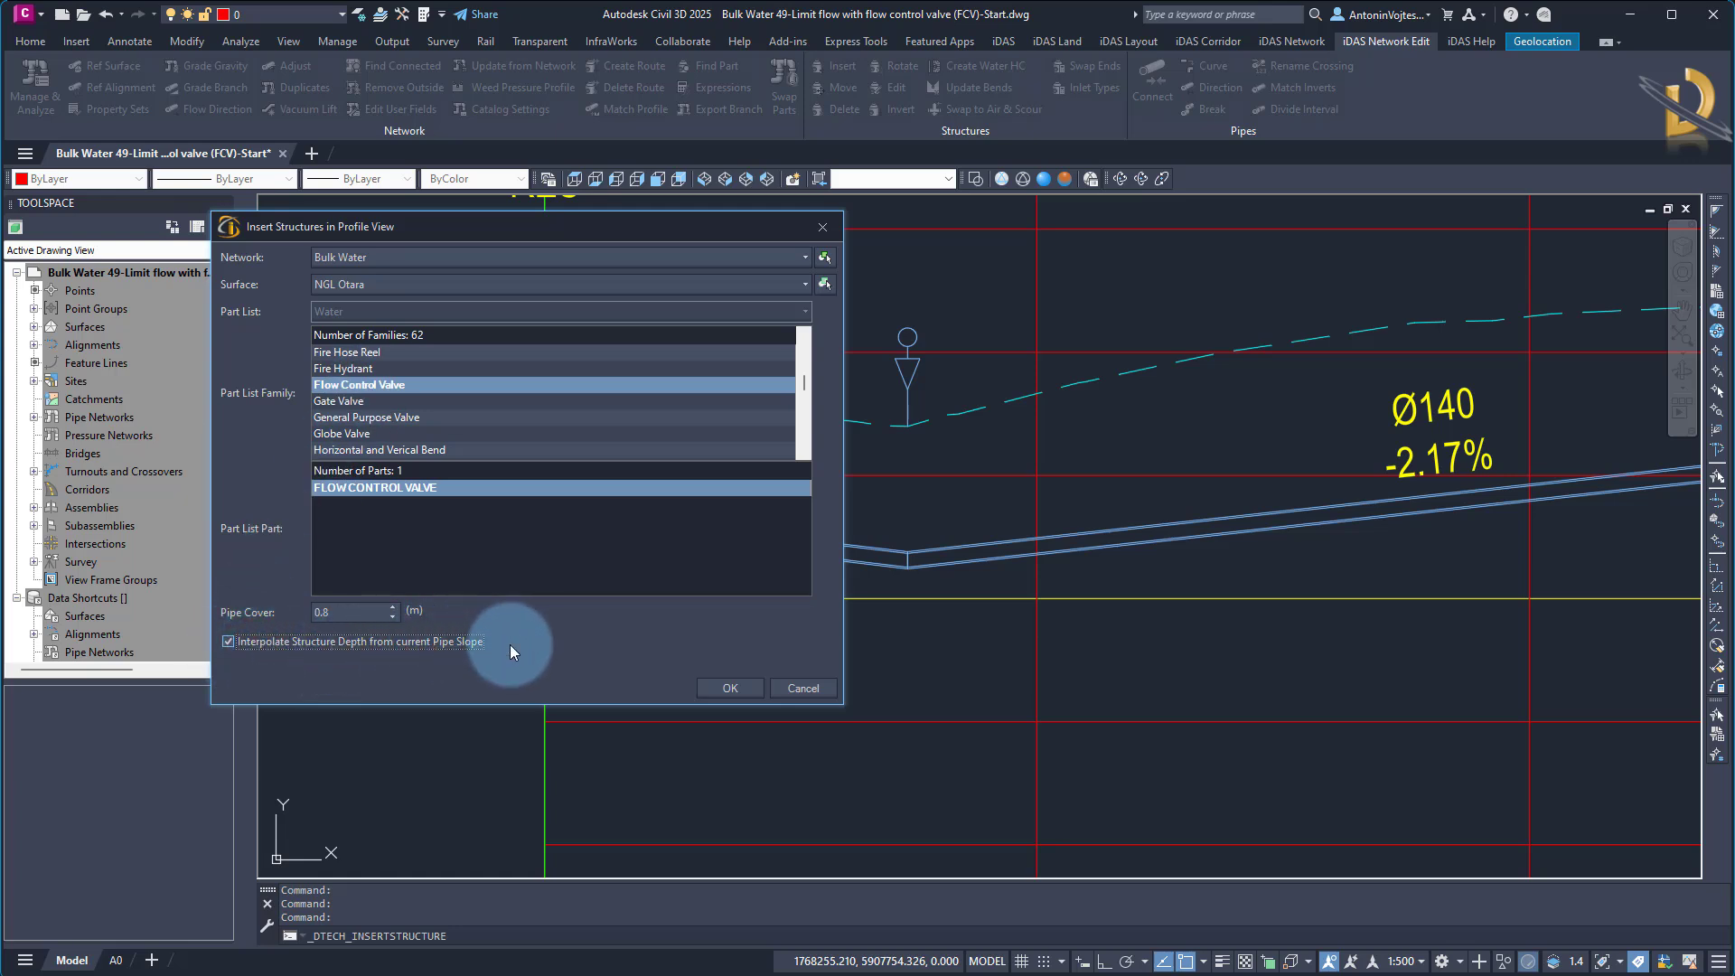
click(730, 688)
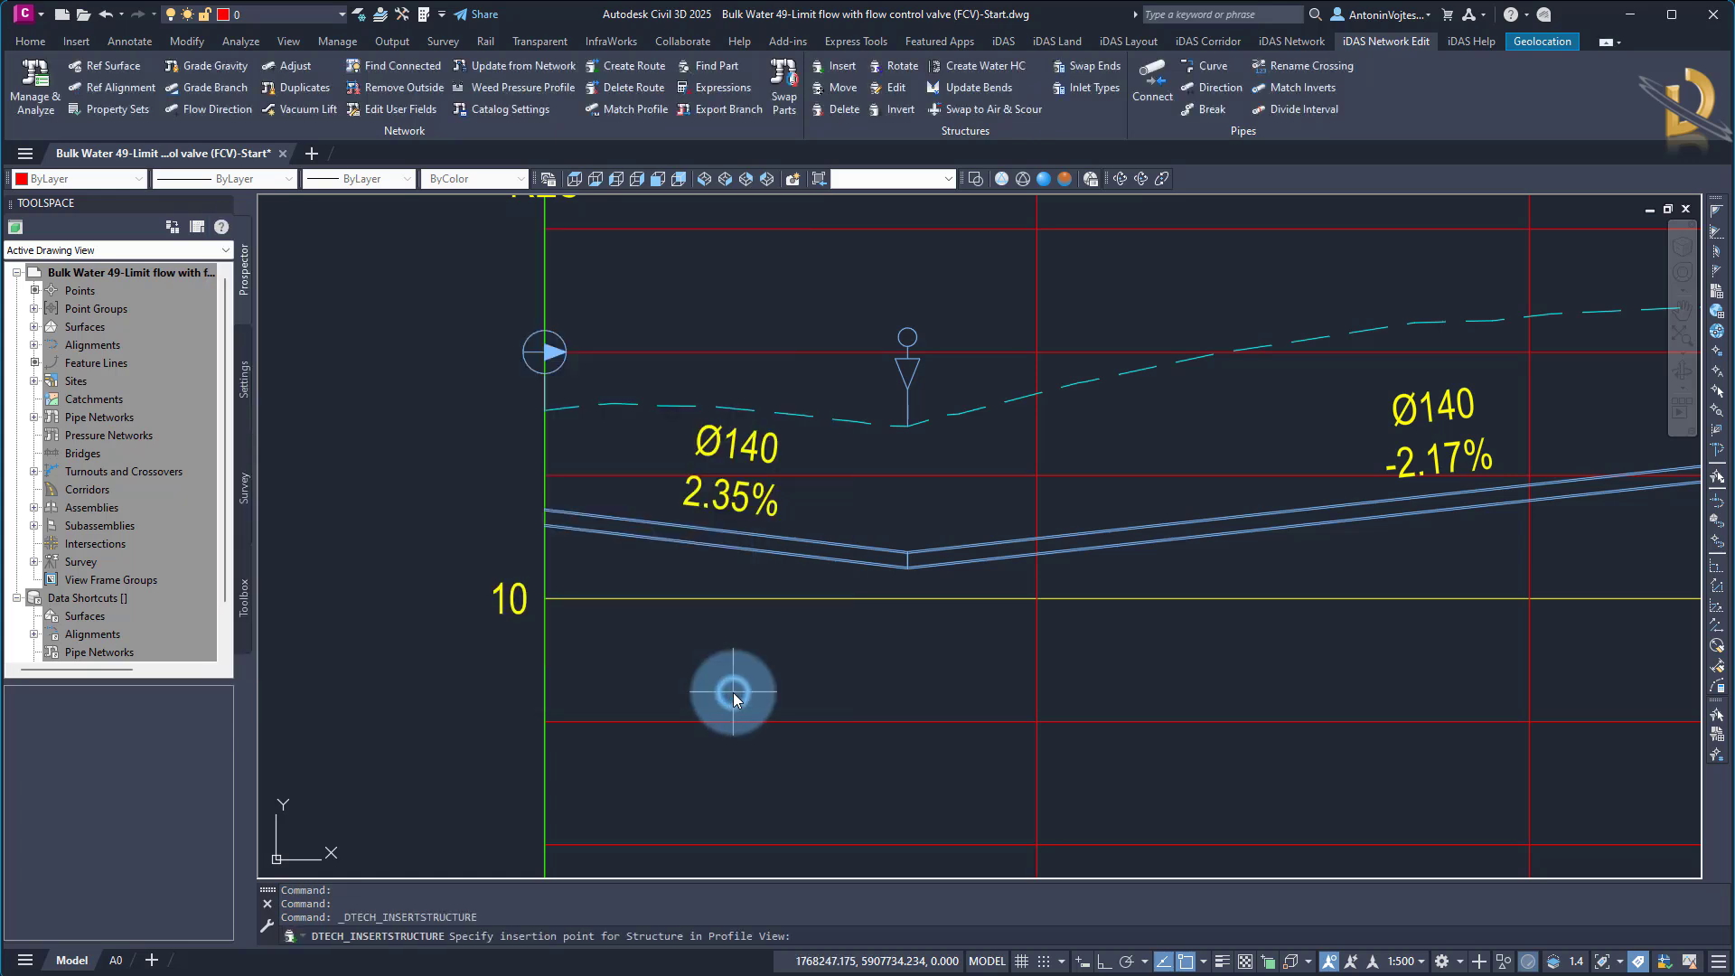
click(612, 524)
key(Escape)
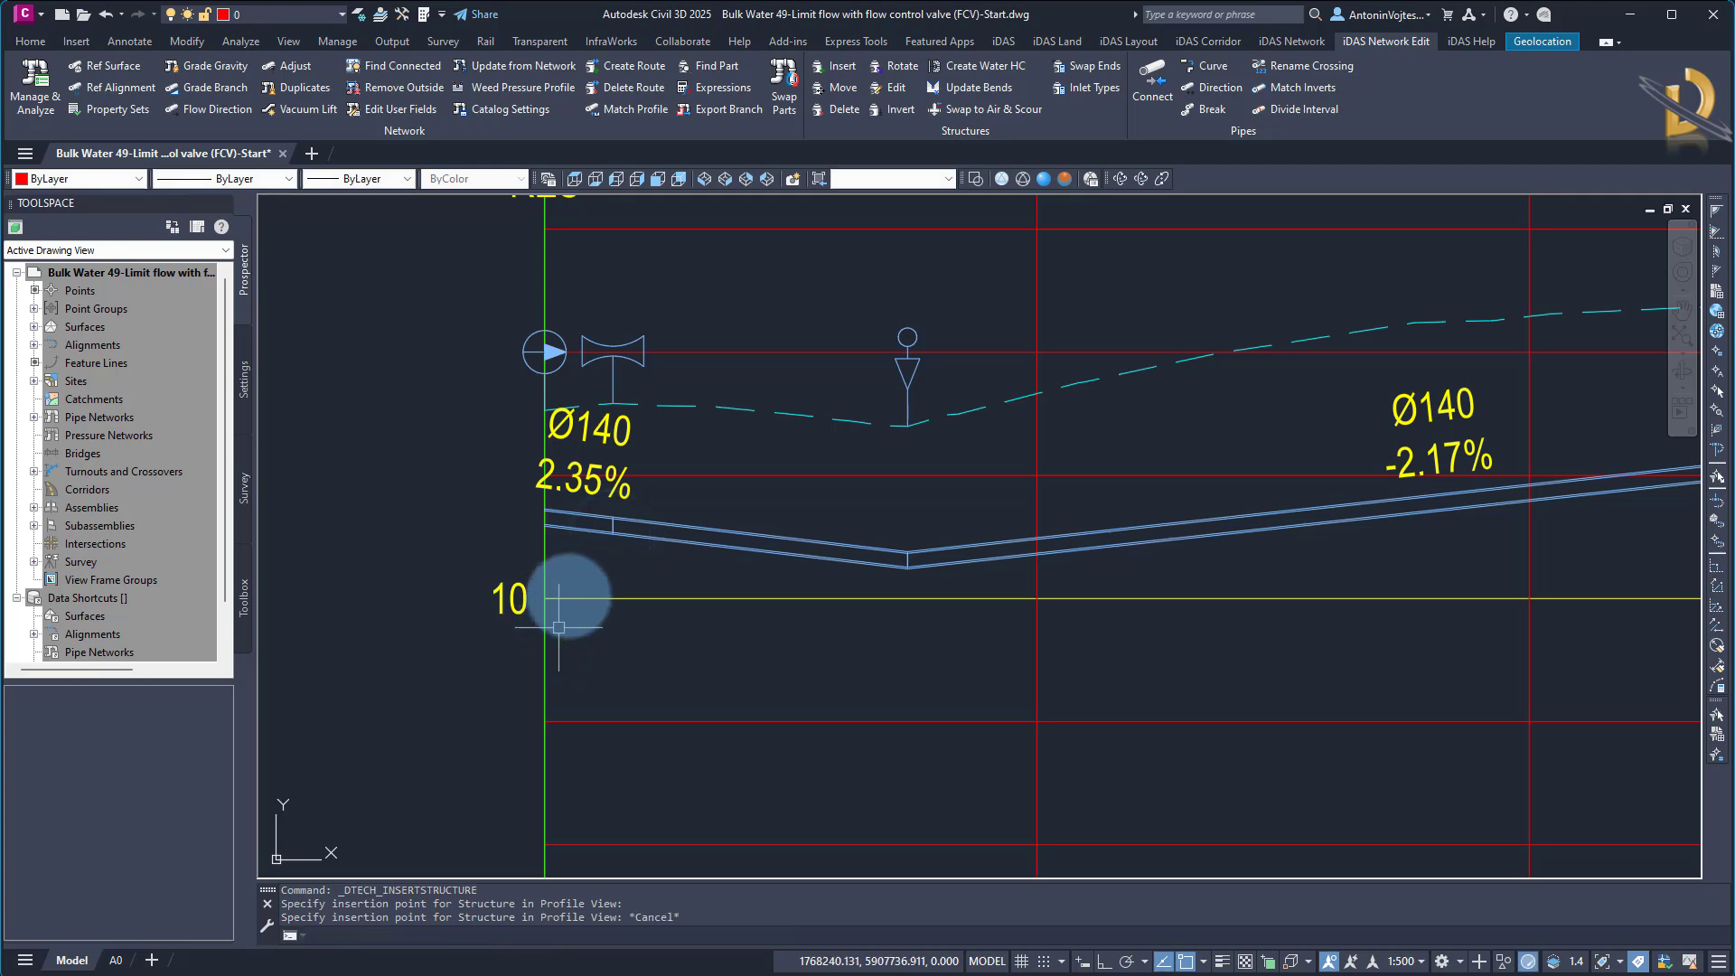
Rename the inserted flow control valve structure as FCV1
click(587, 335)
right_click(587, 335)
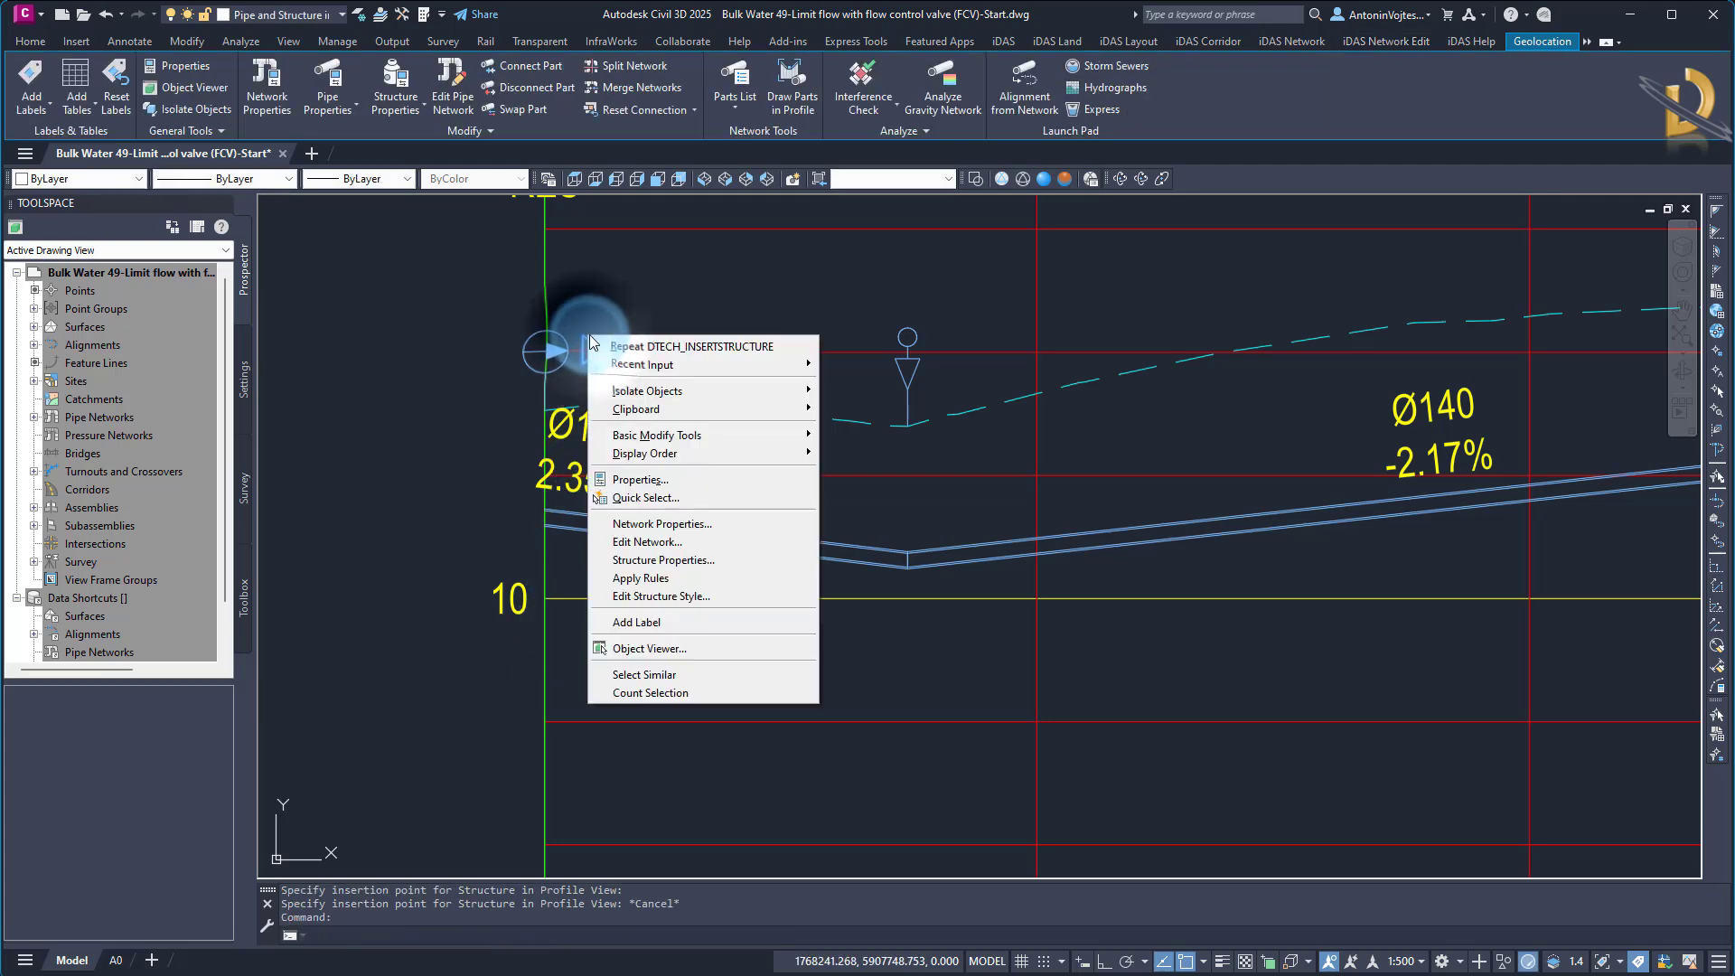
click(669, 560)
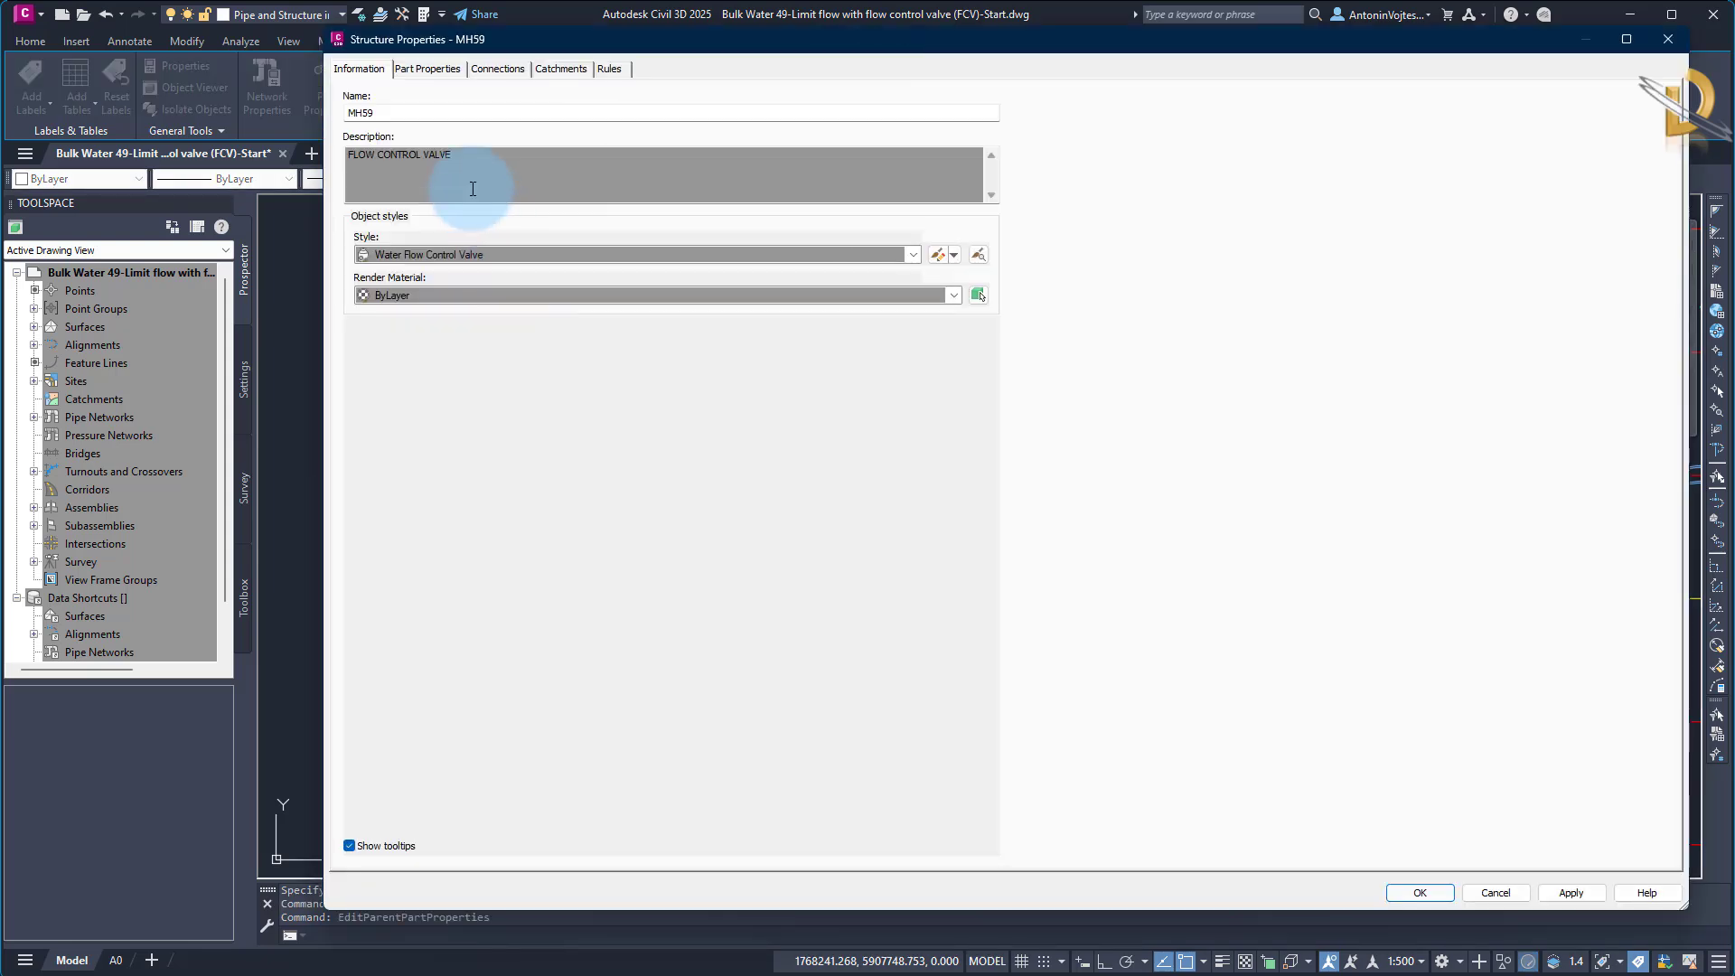
double_click(381, 112)
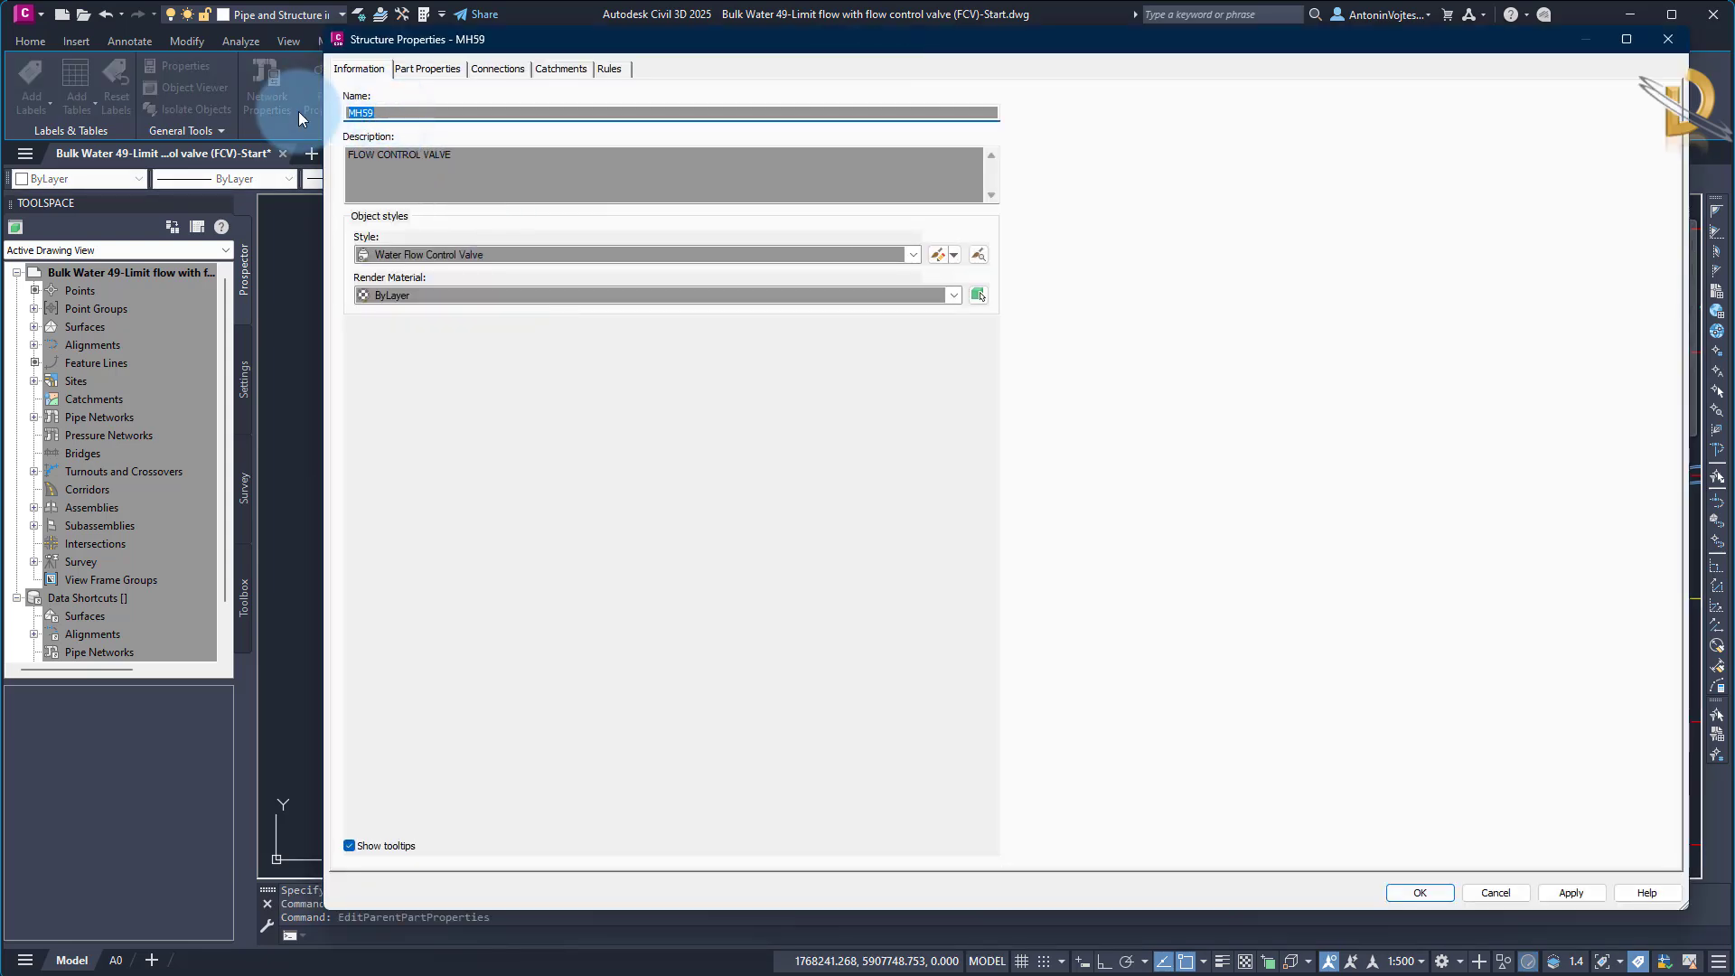
text(FCV1)
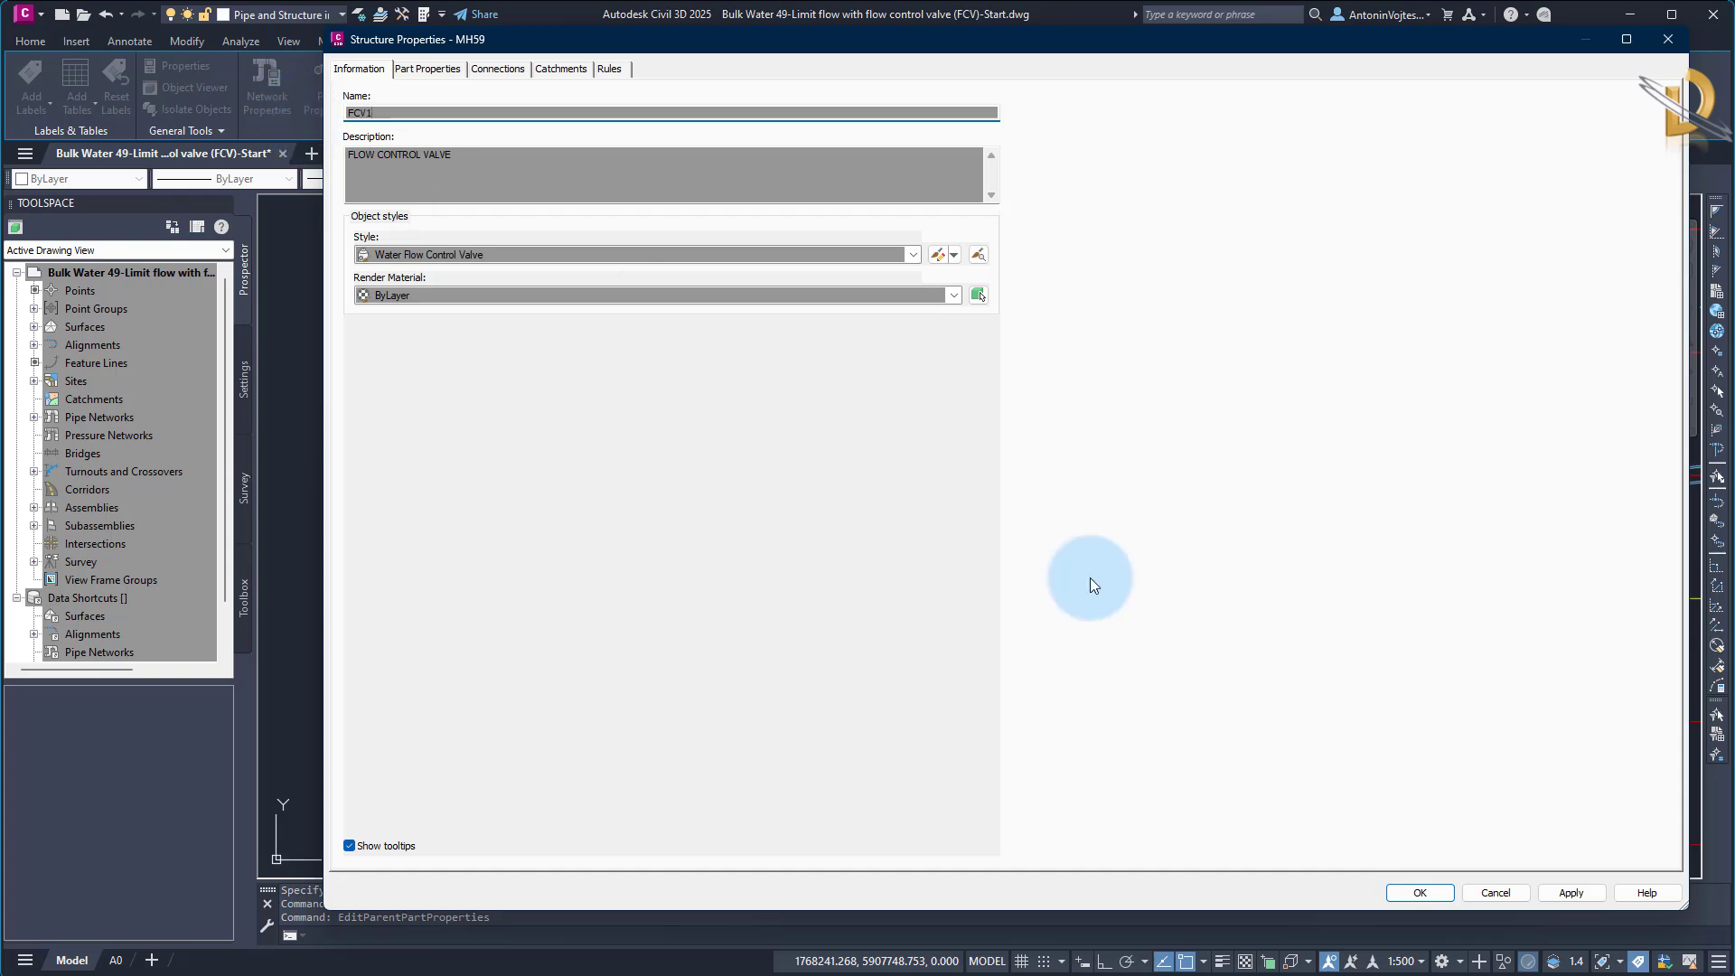
click(1418, 894)
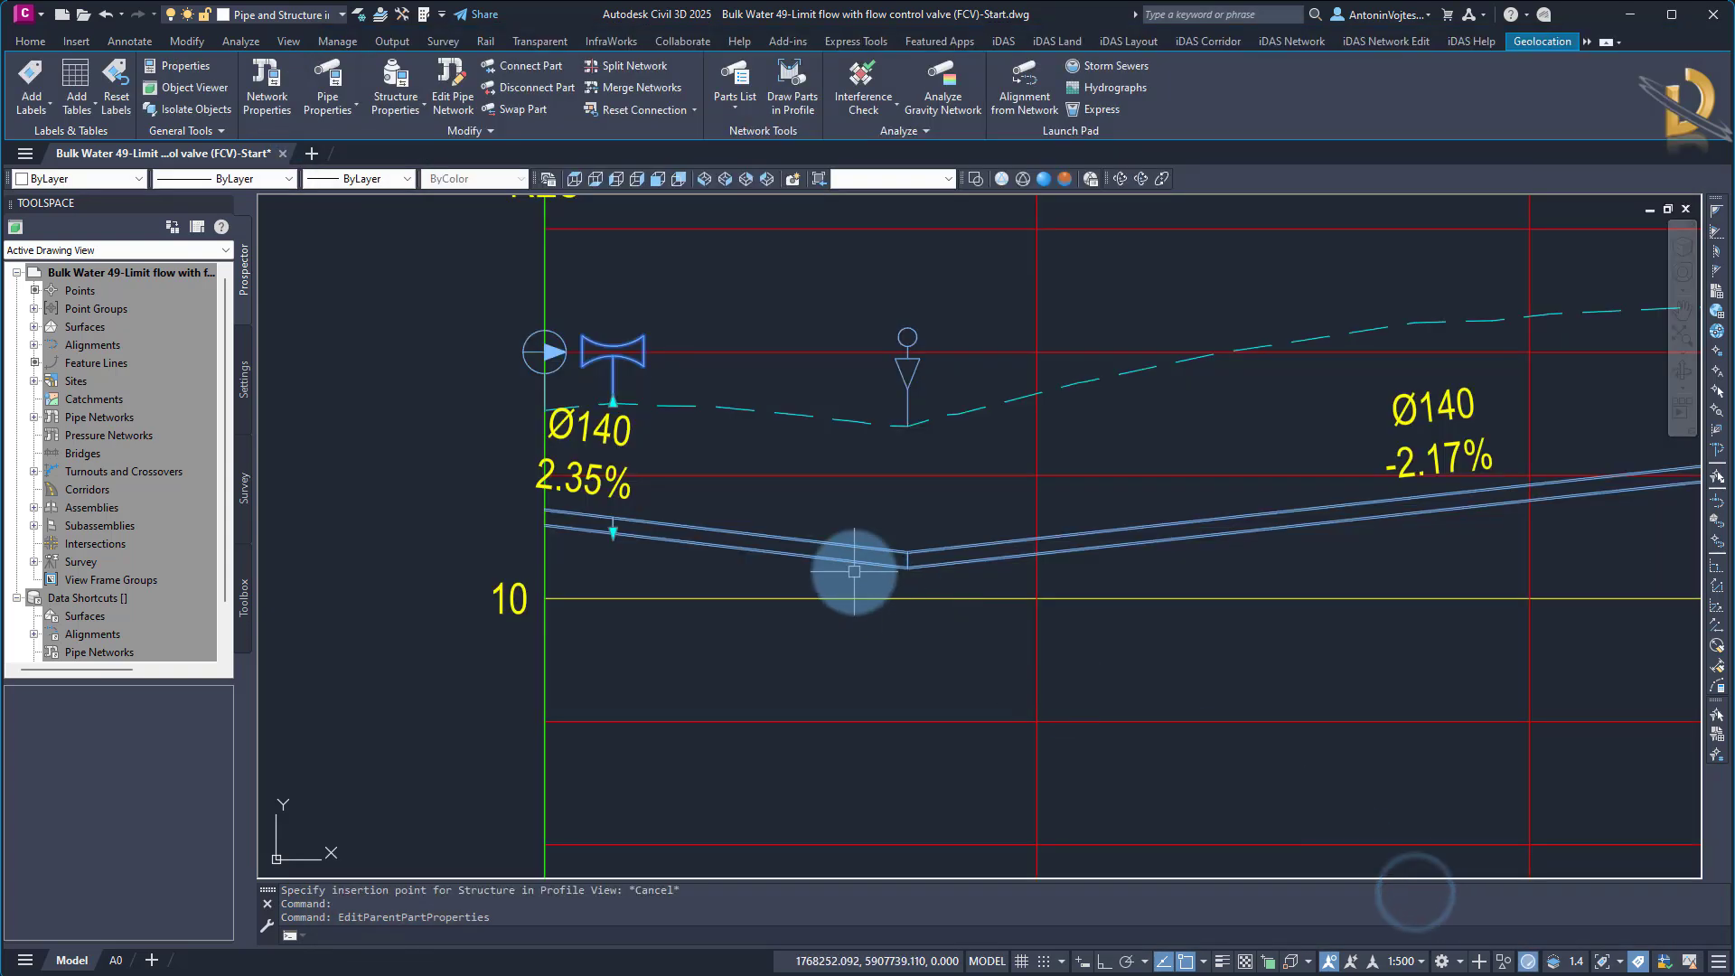
key(Escape)
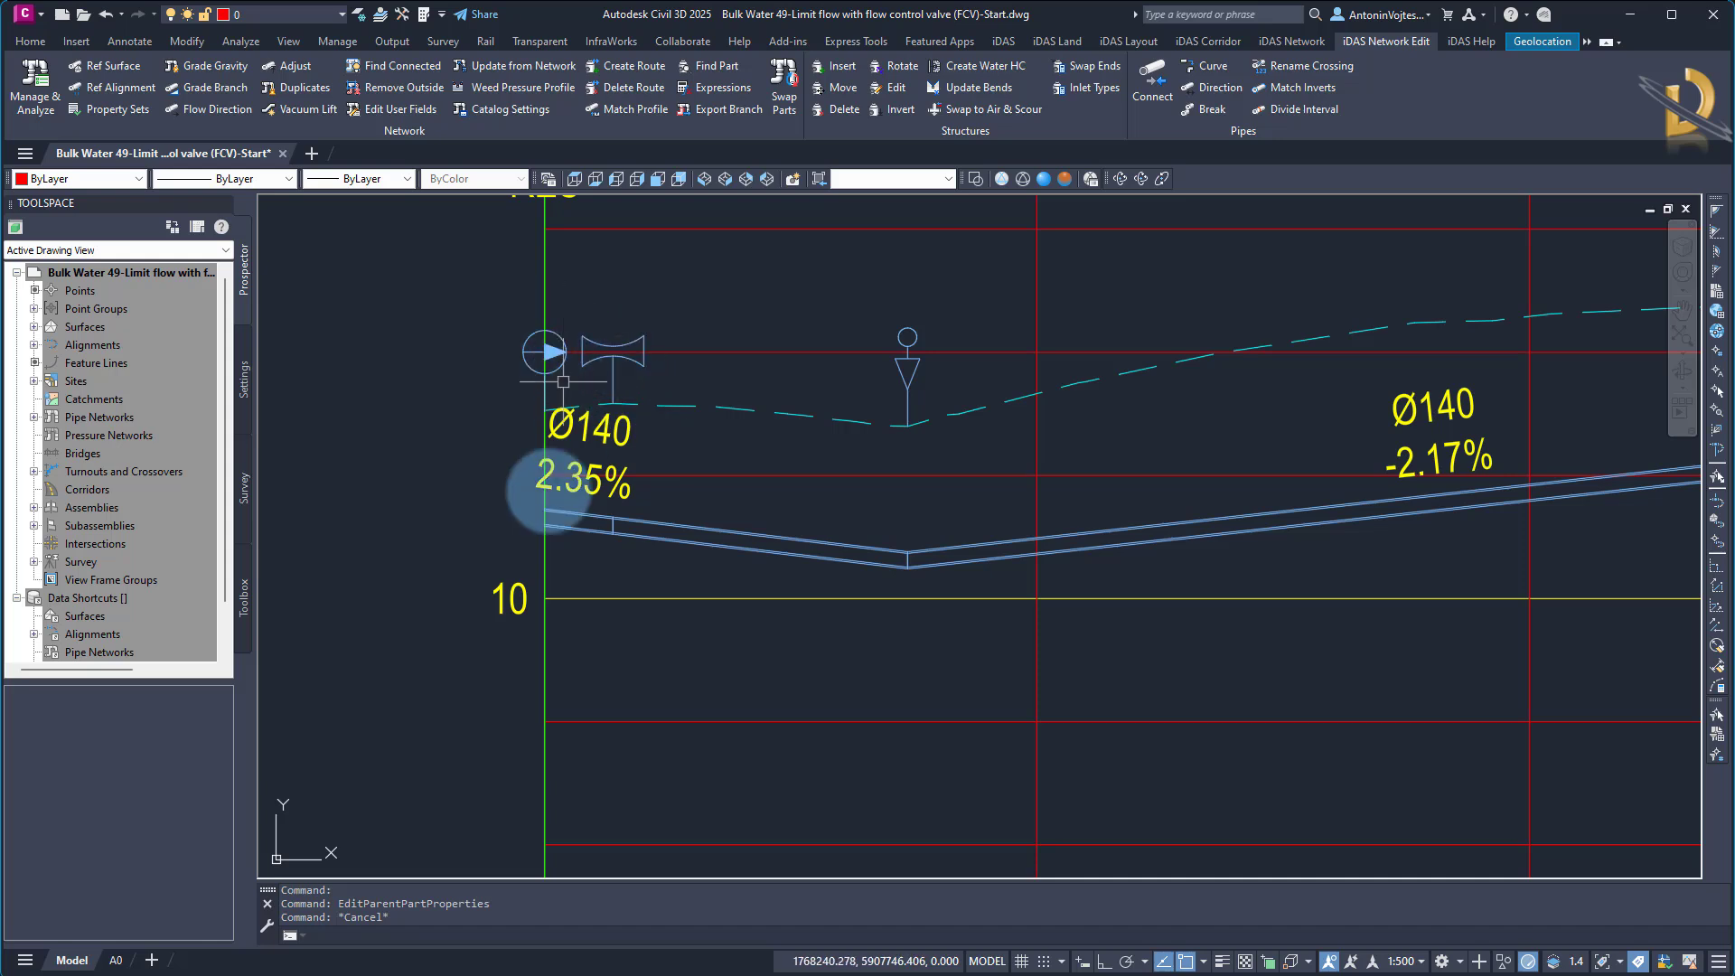
Rename the short pipe upstream of the flow control valve as P1In
click(578, 520)
right_click(579, 519)
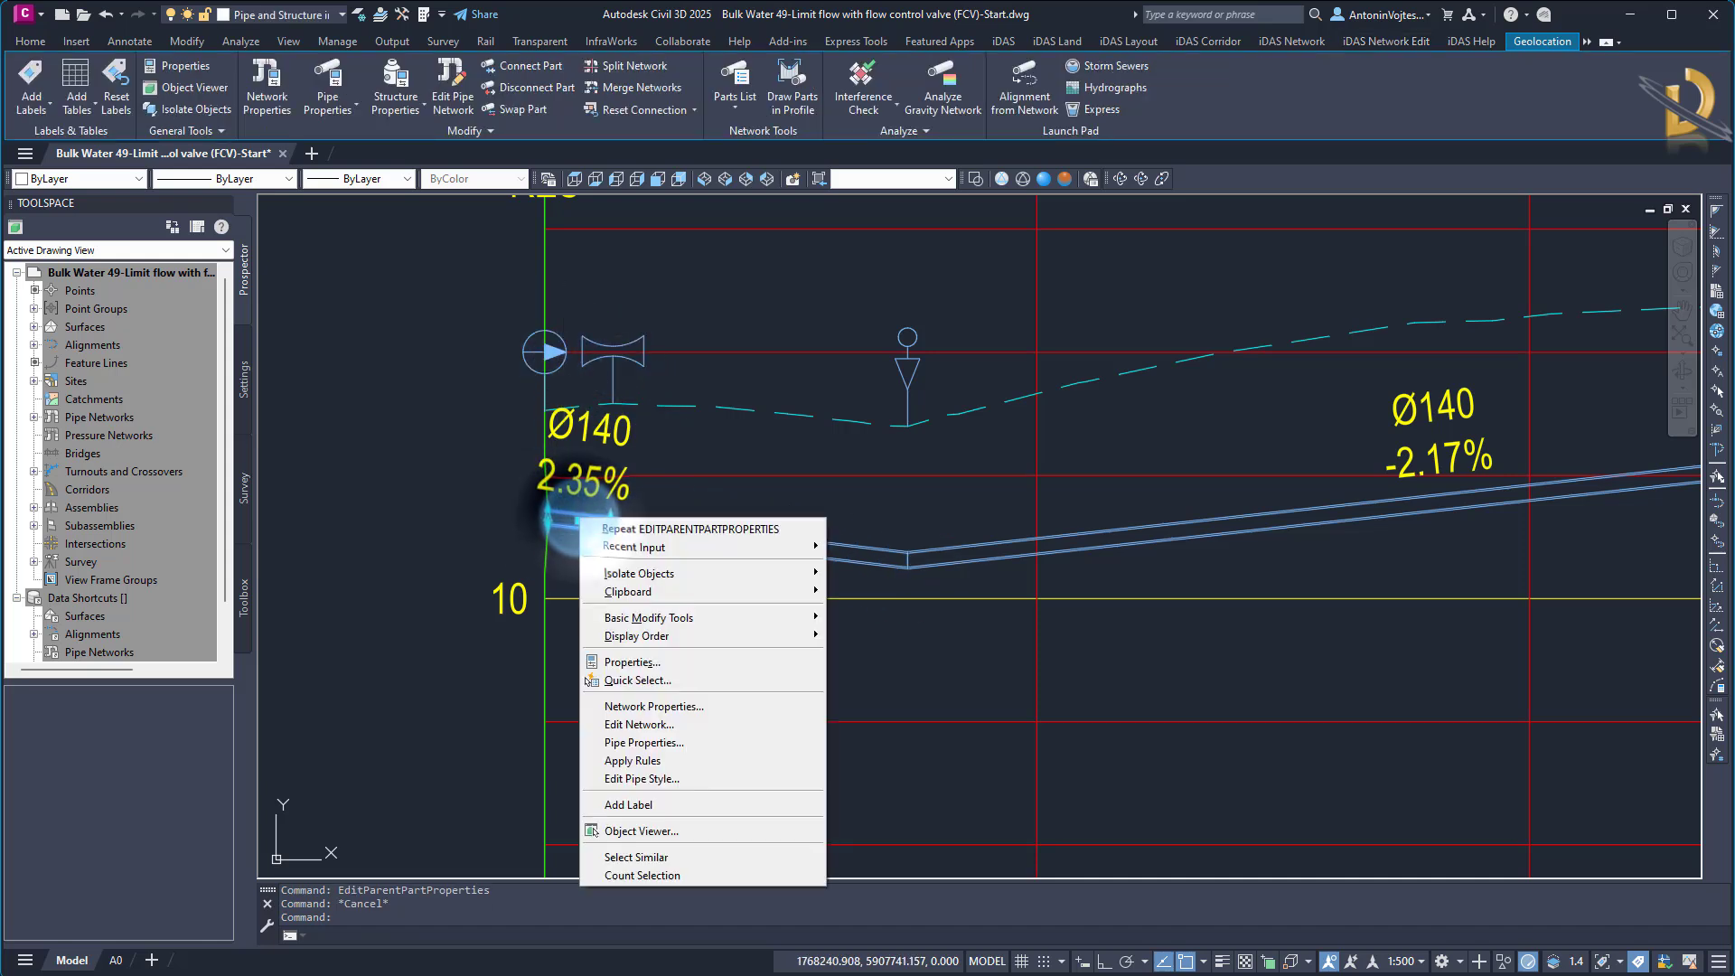
click(656, 741)
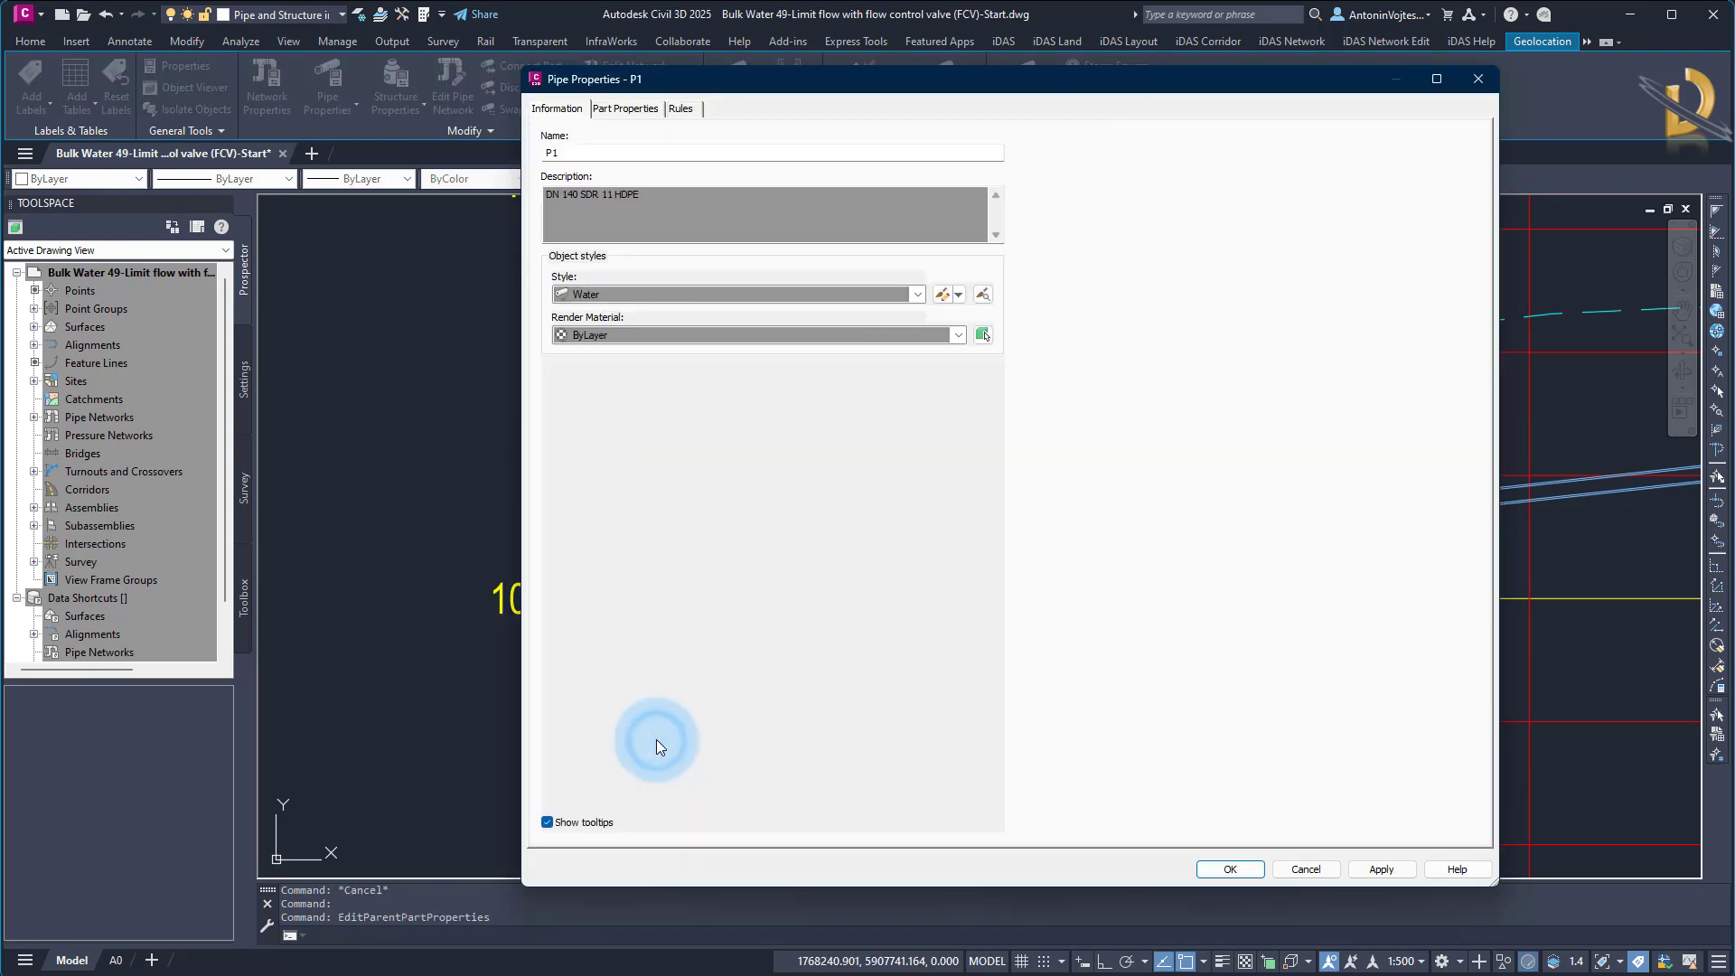
double_click(574, 153)
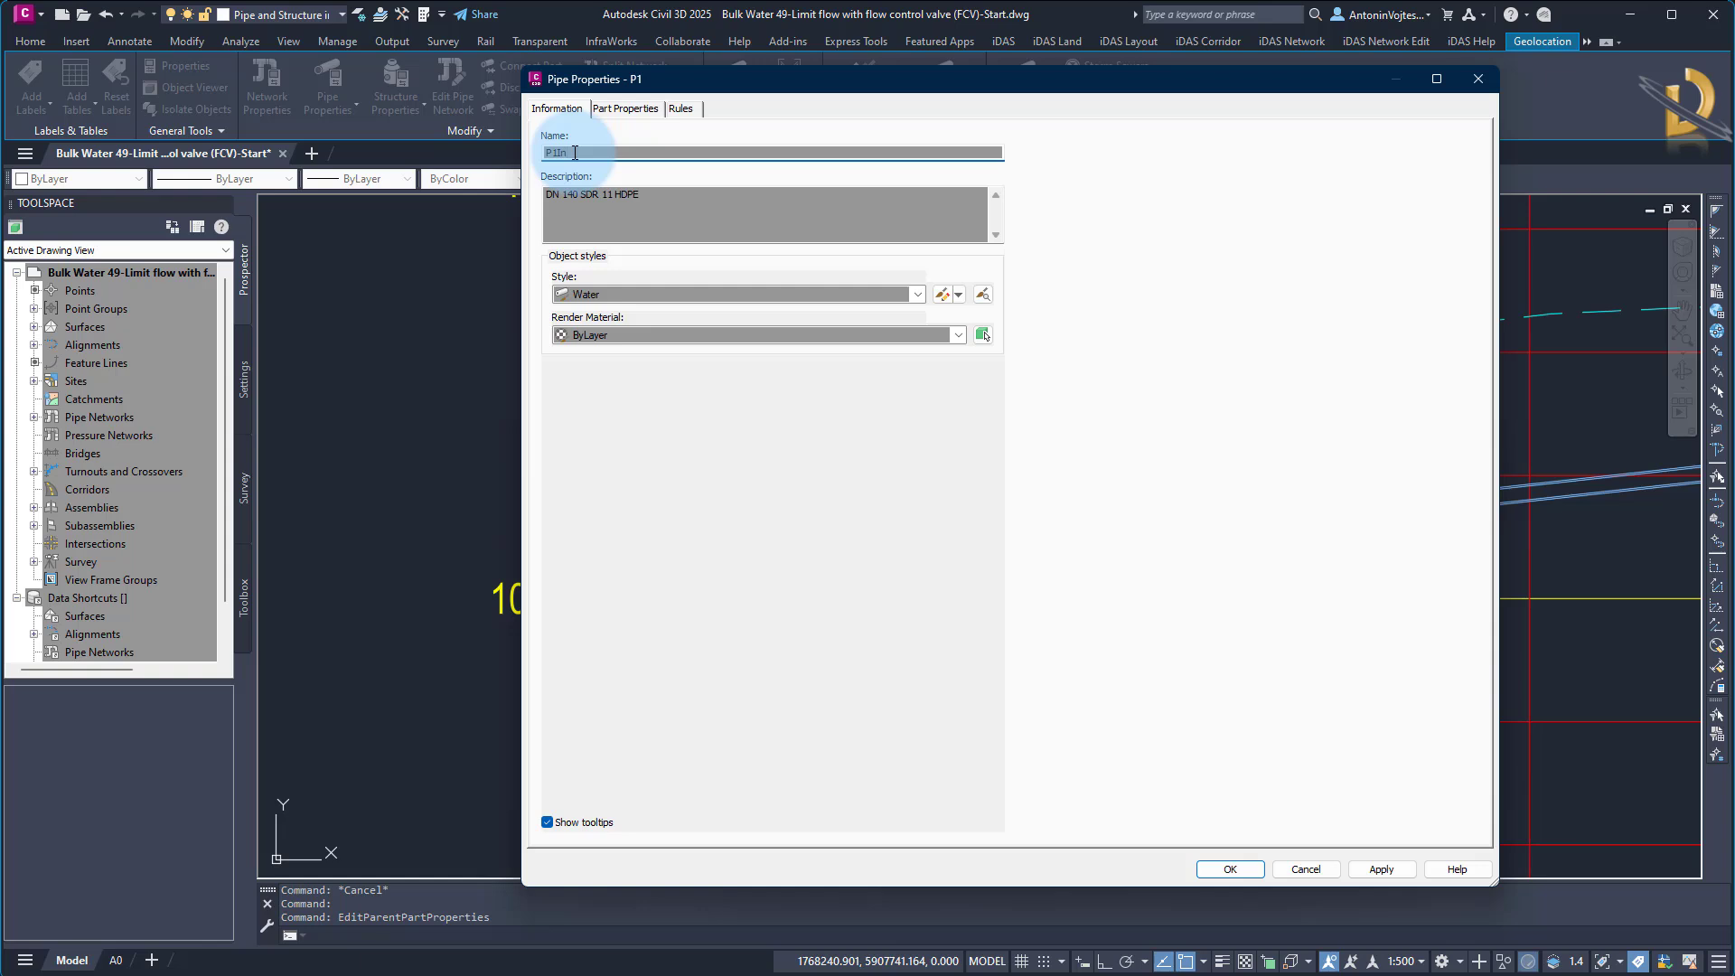
click(756, 515)
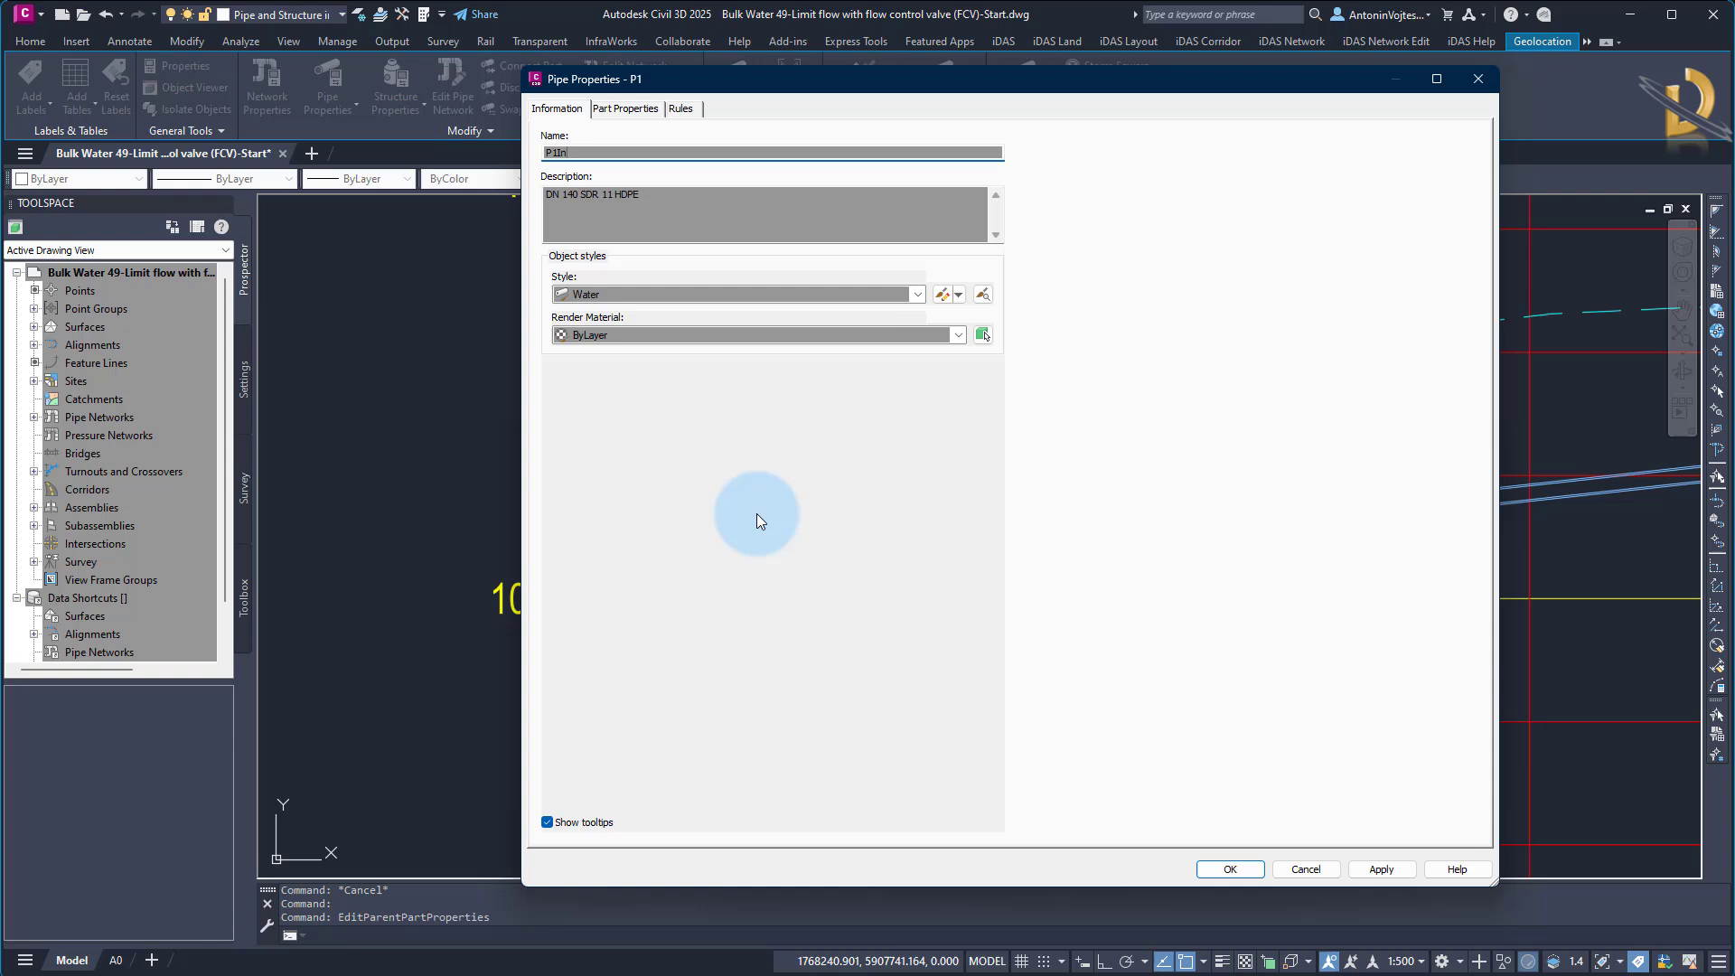
click(1228, 868)
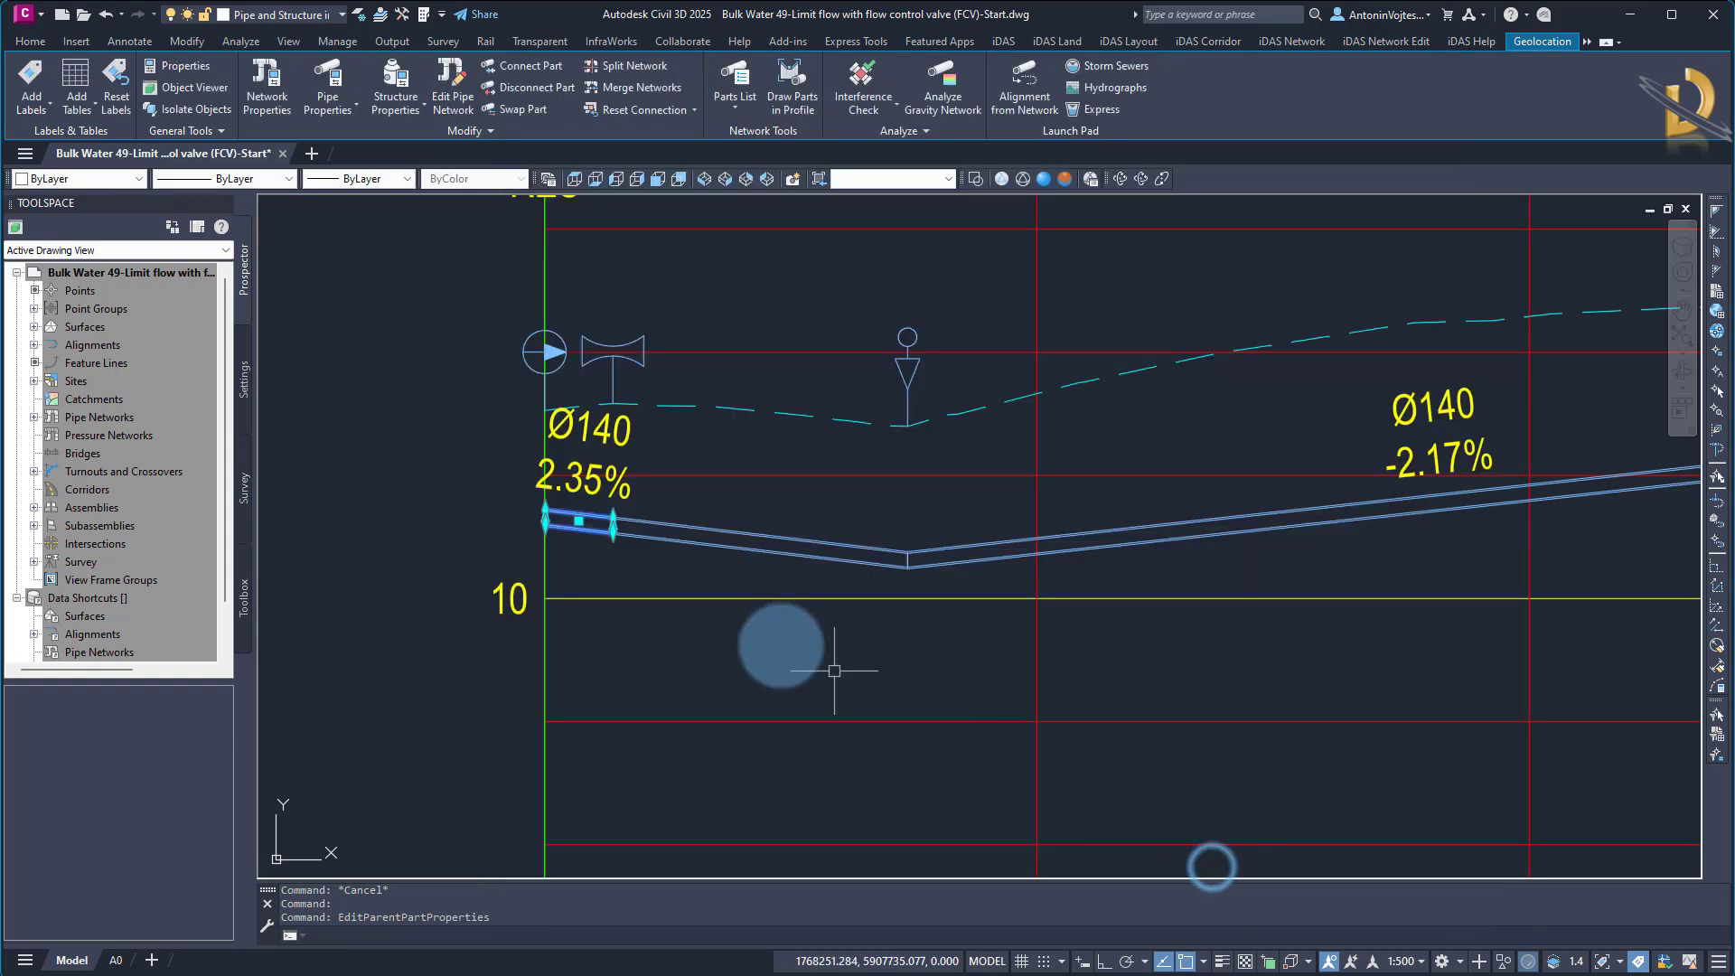
Rename the pipe downstream of the flow control valve as P1Out
click(702, 541)
right_click(705, 542)
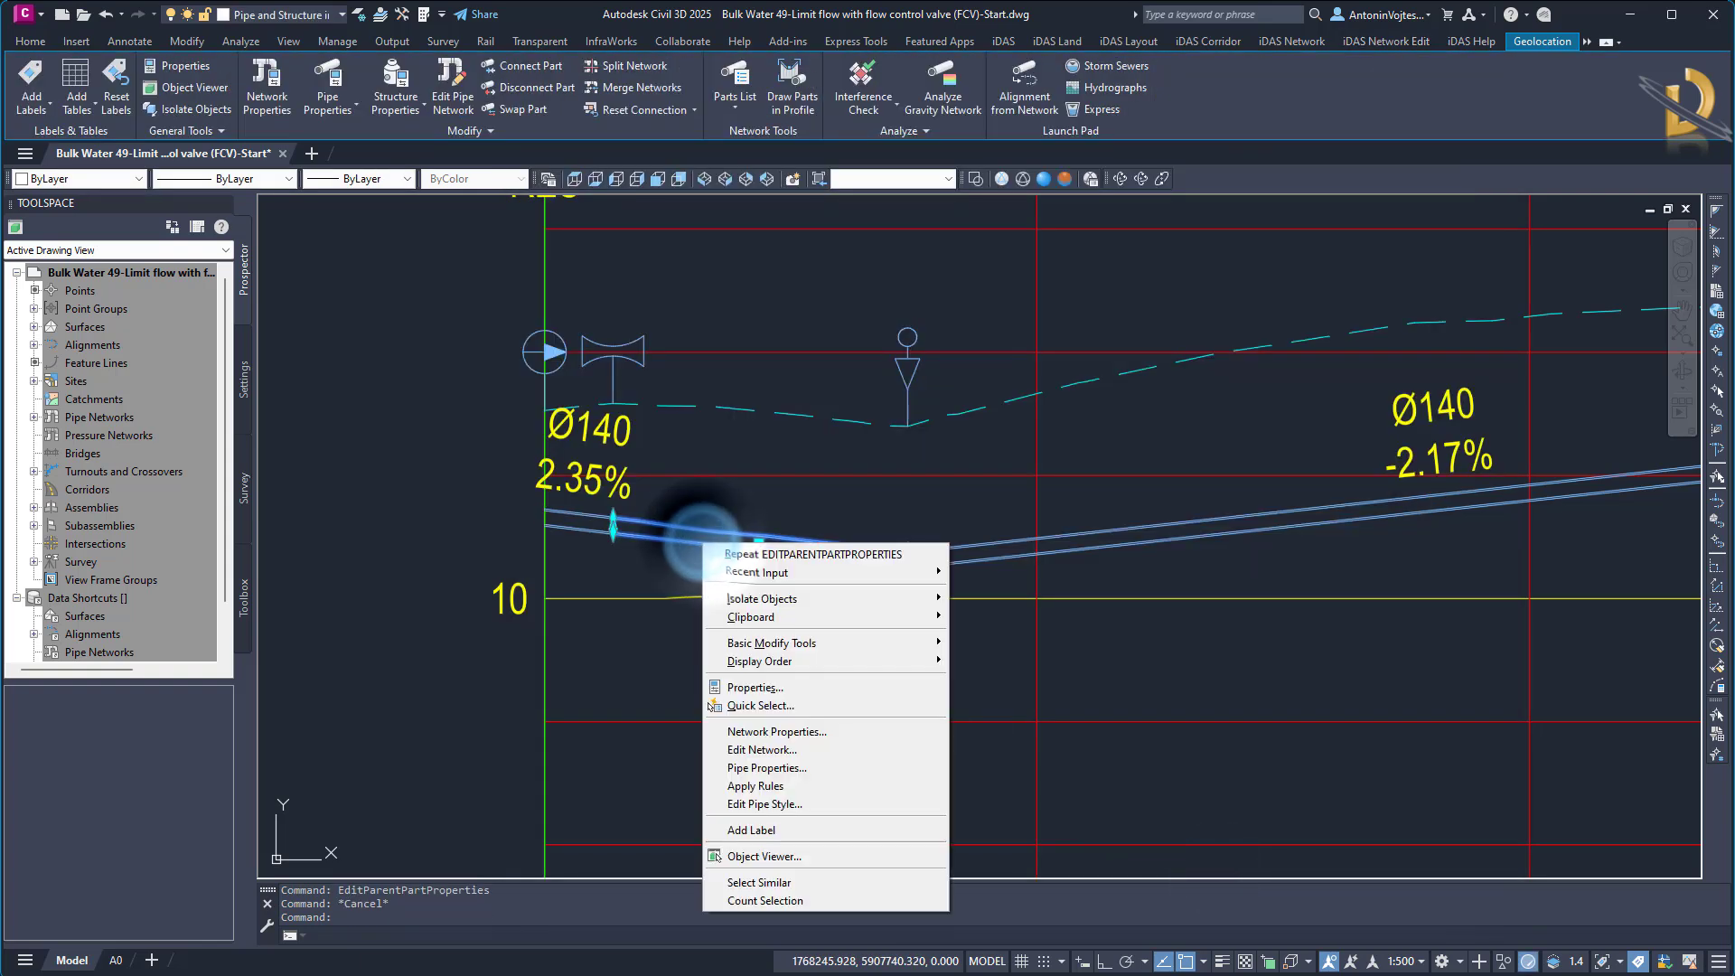
click(771, 767)
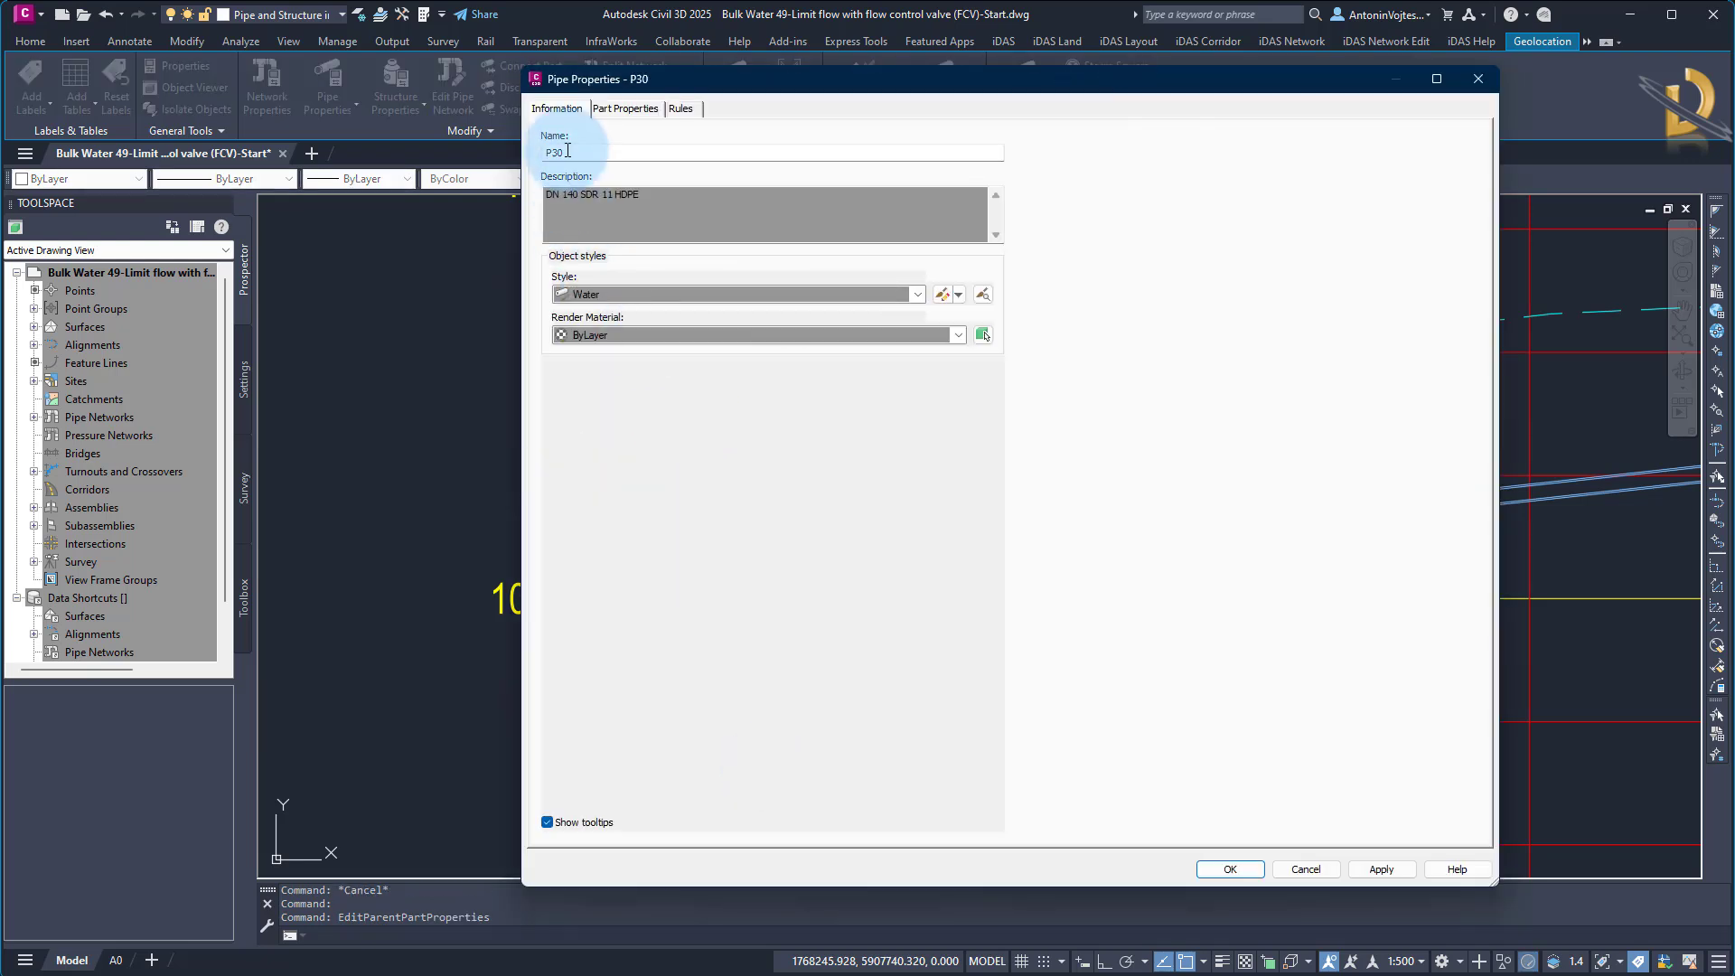
drag(580, 151, 492, 151)
text(P)
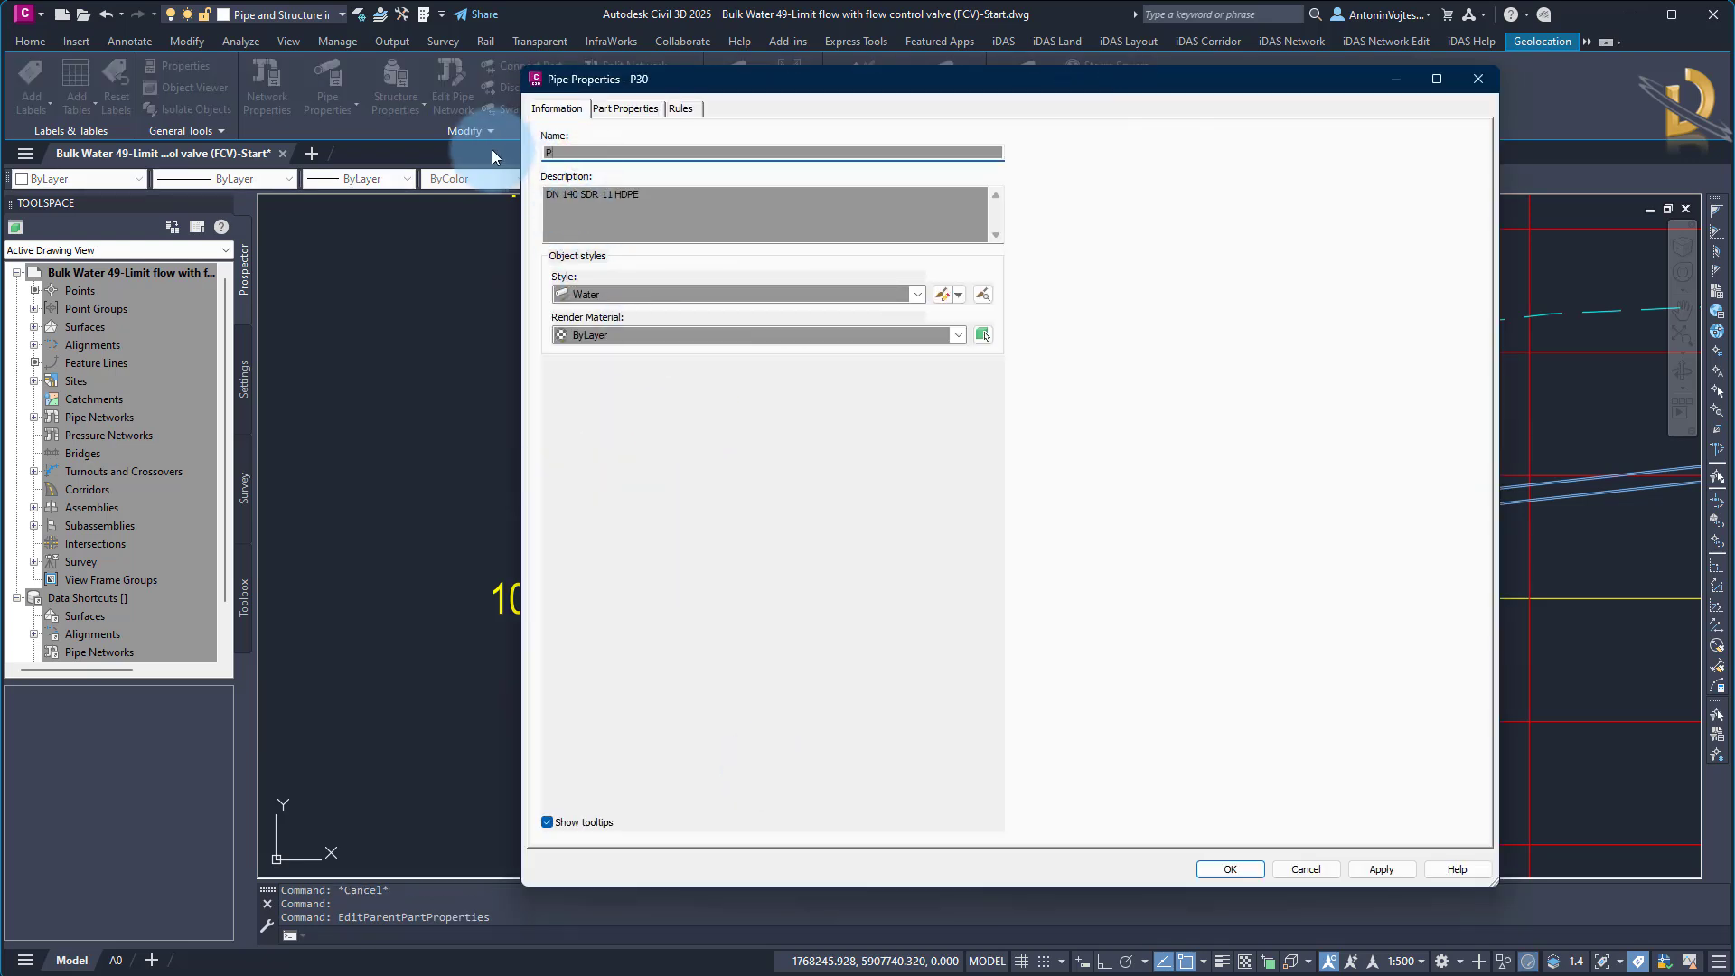
text(1Out)
click(1230, 868)
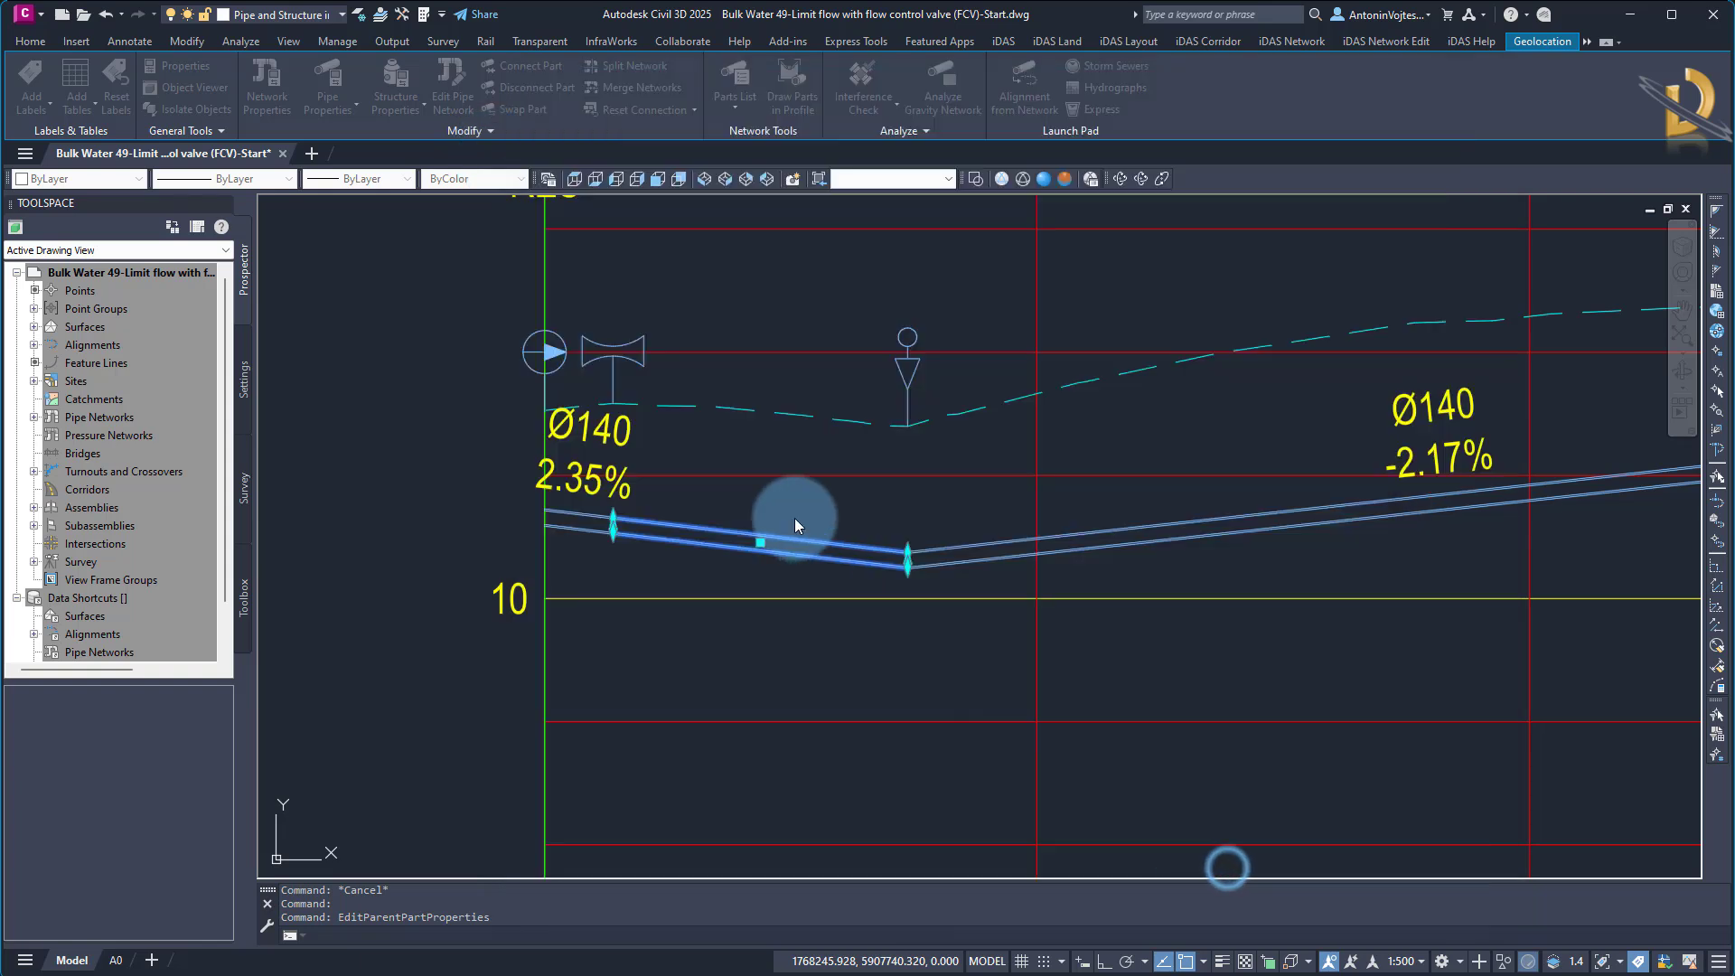
key(Escape)
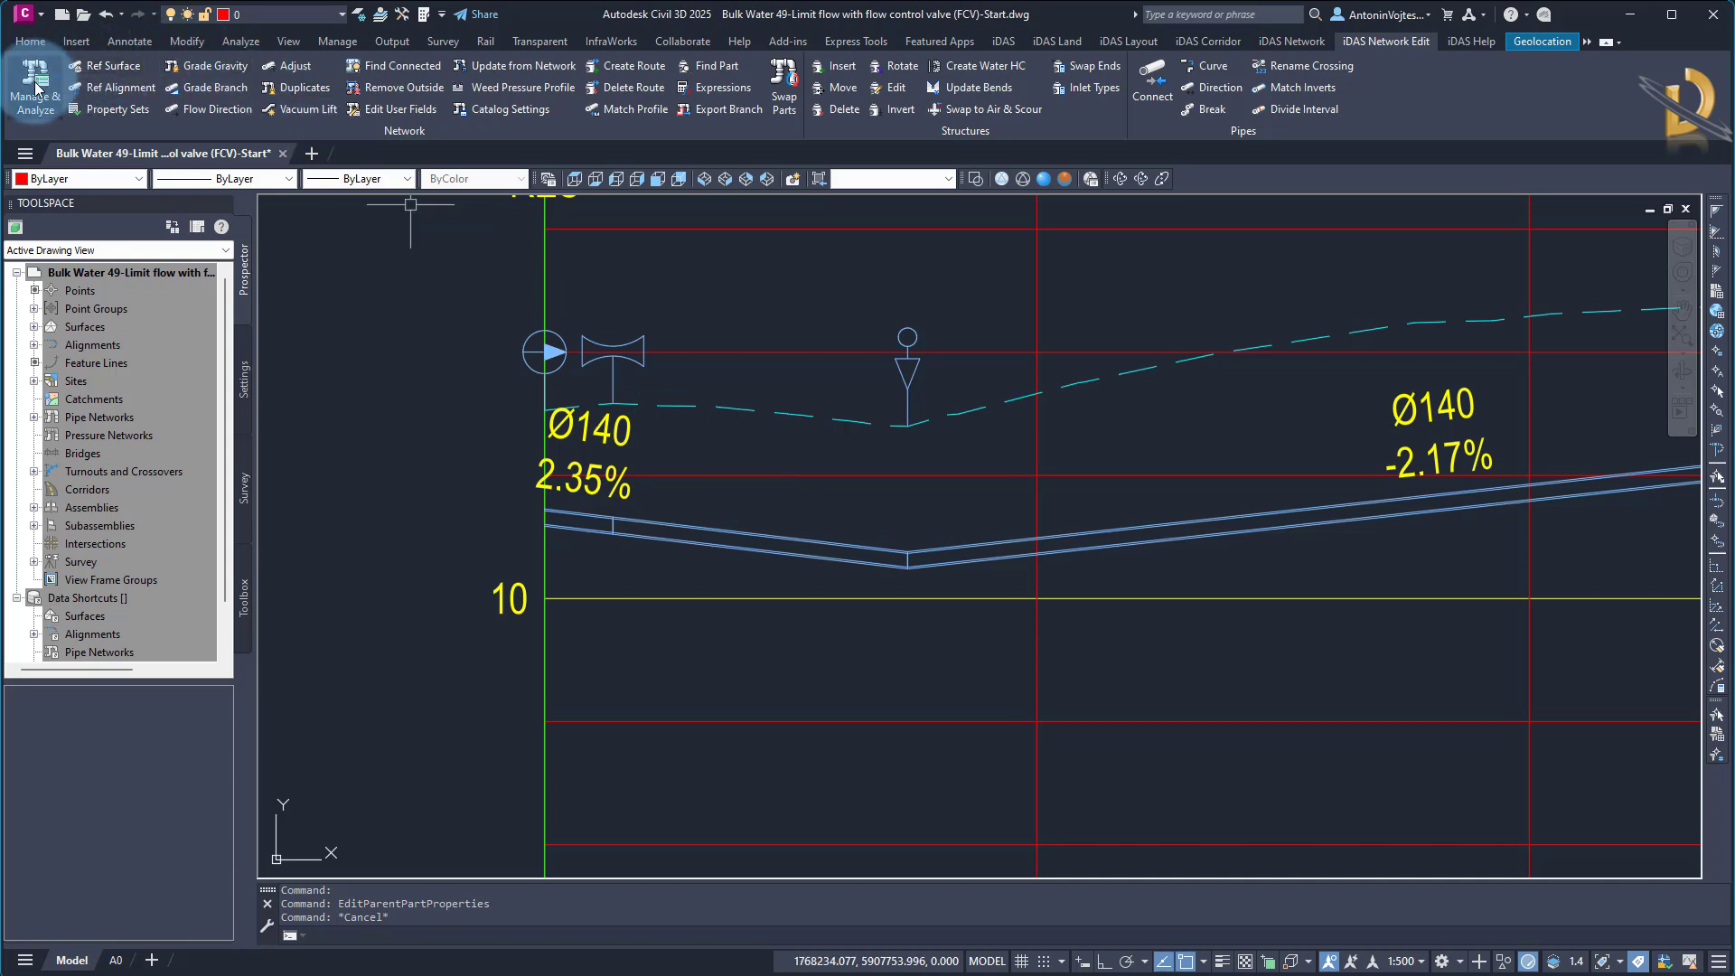
Switch to the iDAS Pipe Manager and display the Bulk Water network's flow control valves table
click(1003, 42)
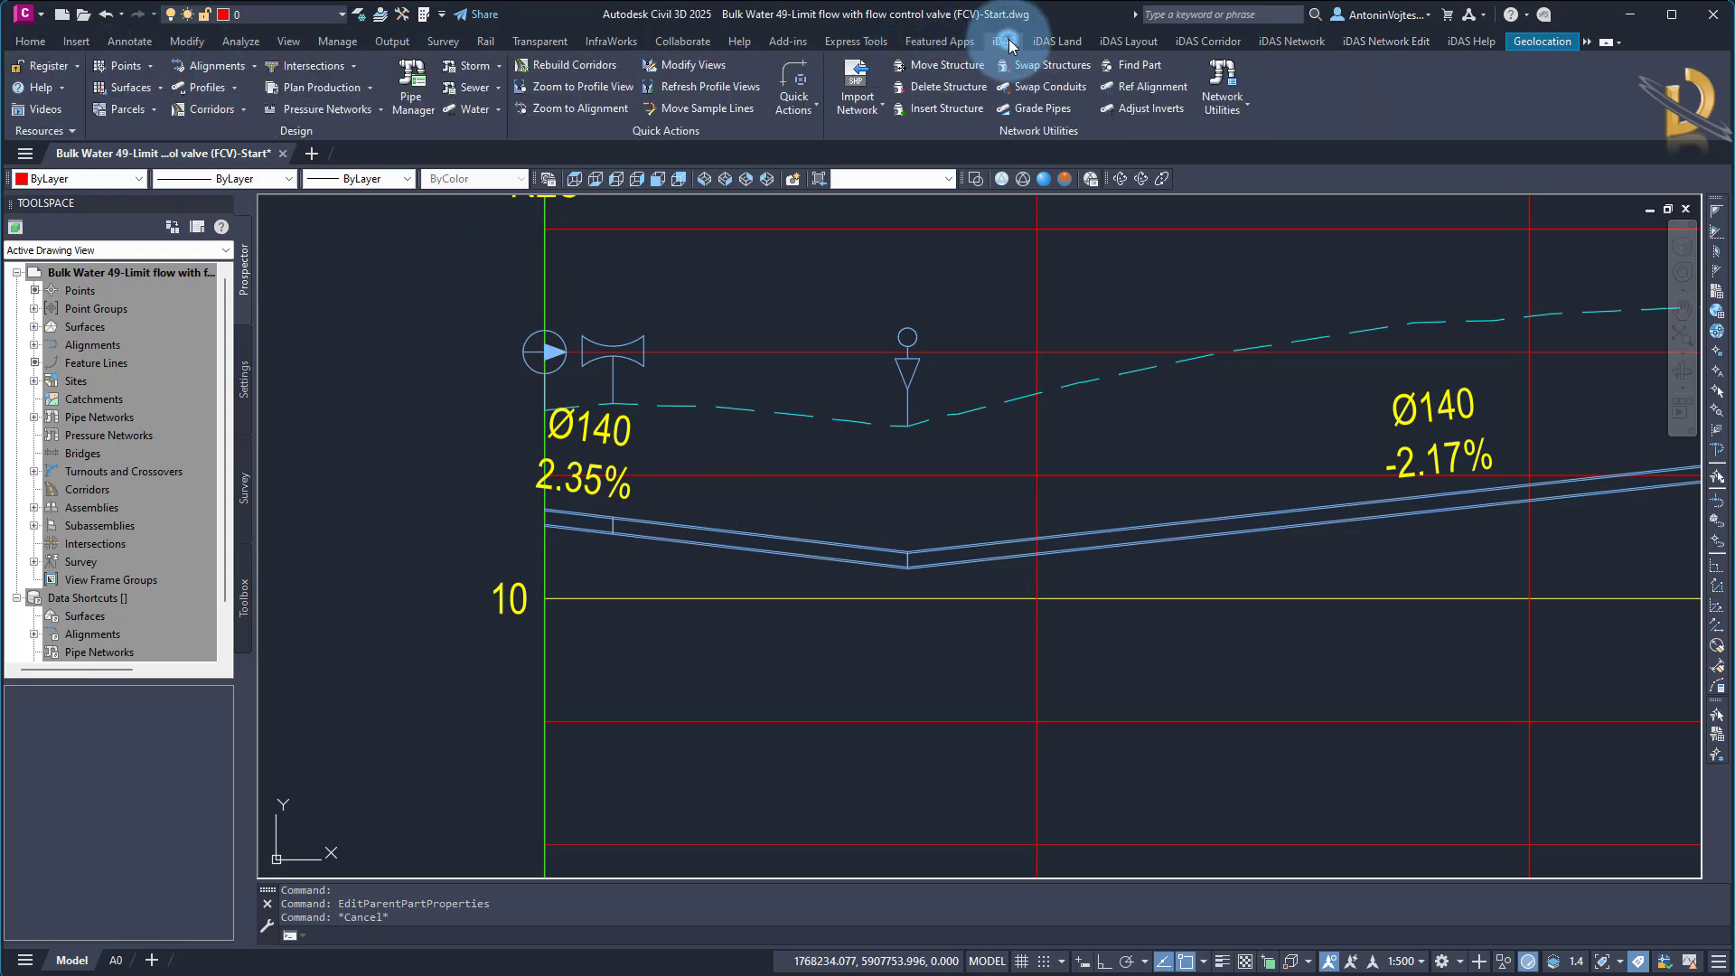
click(406, 87)
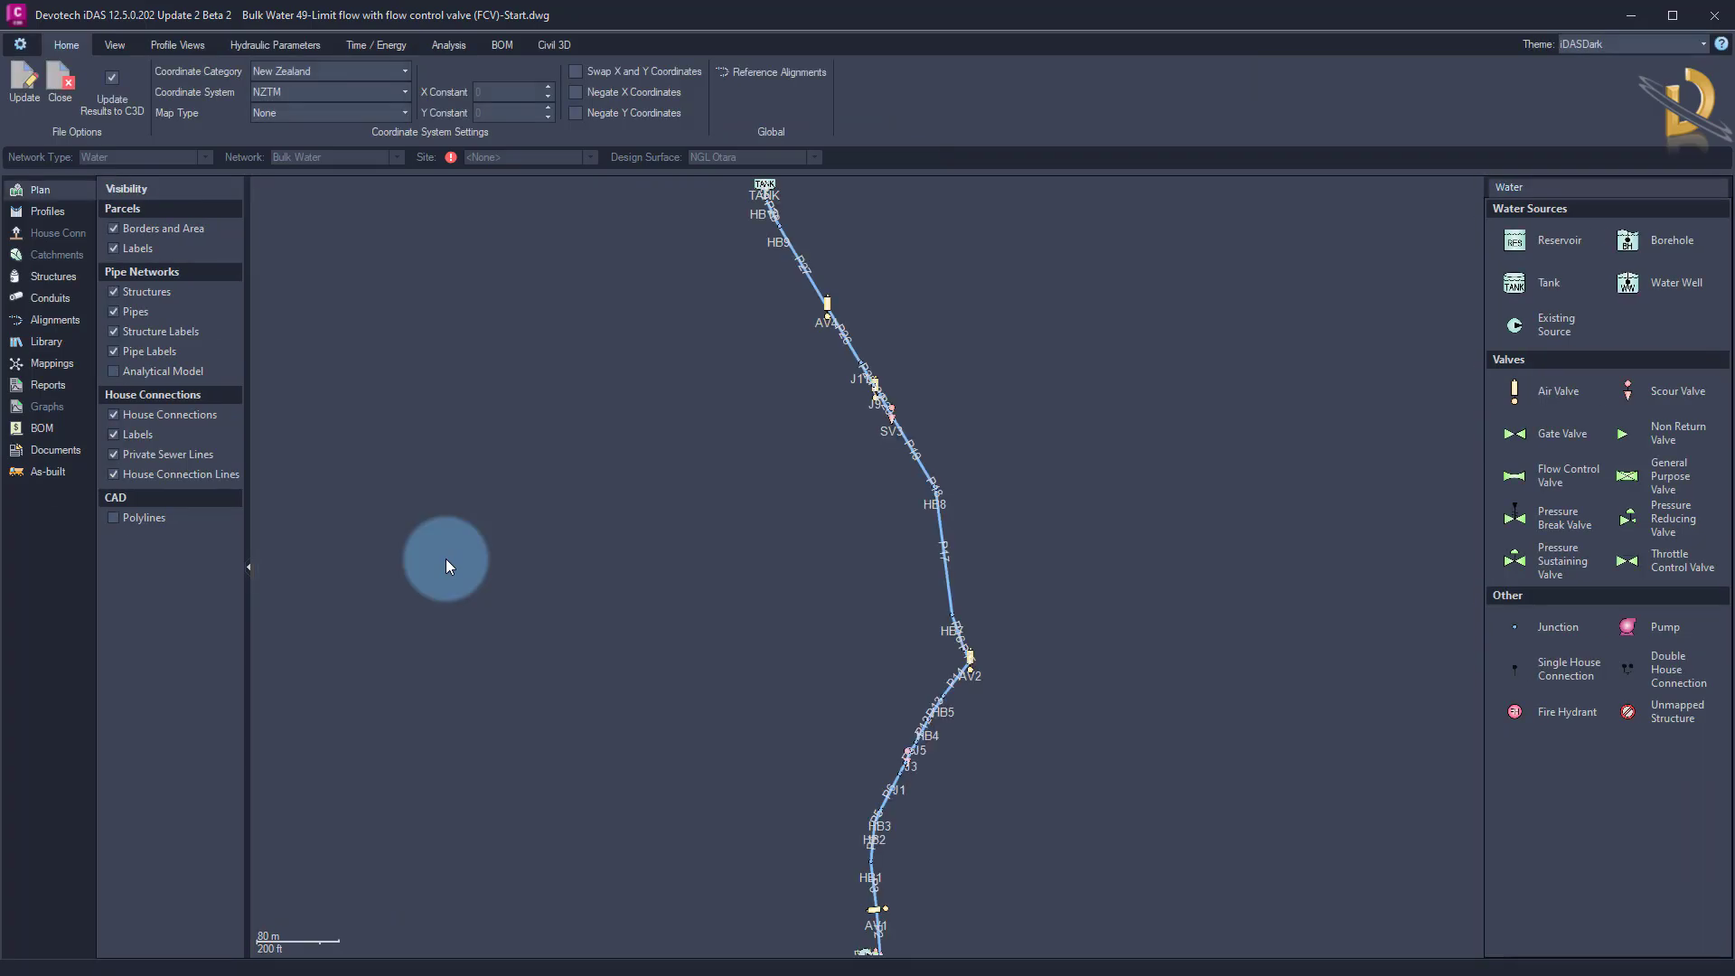
click(50, 276)
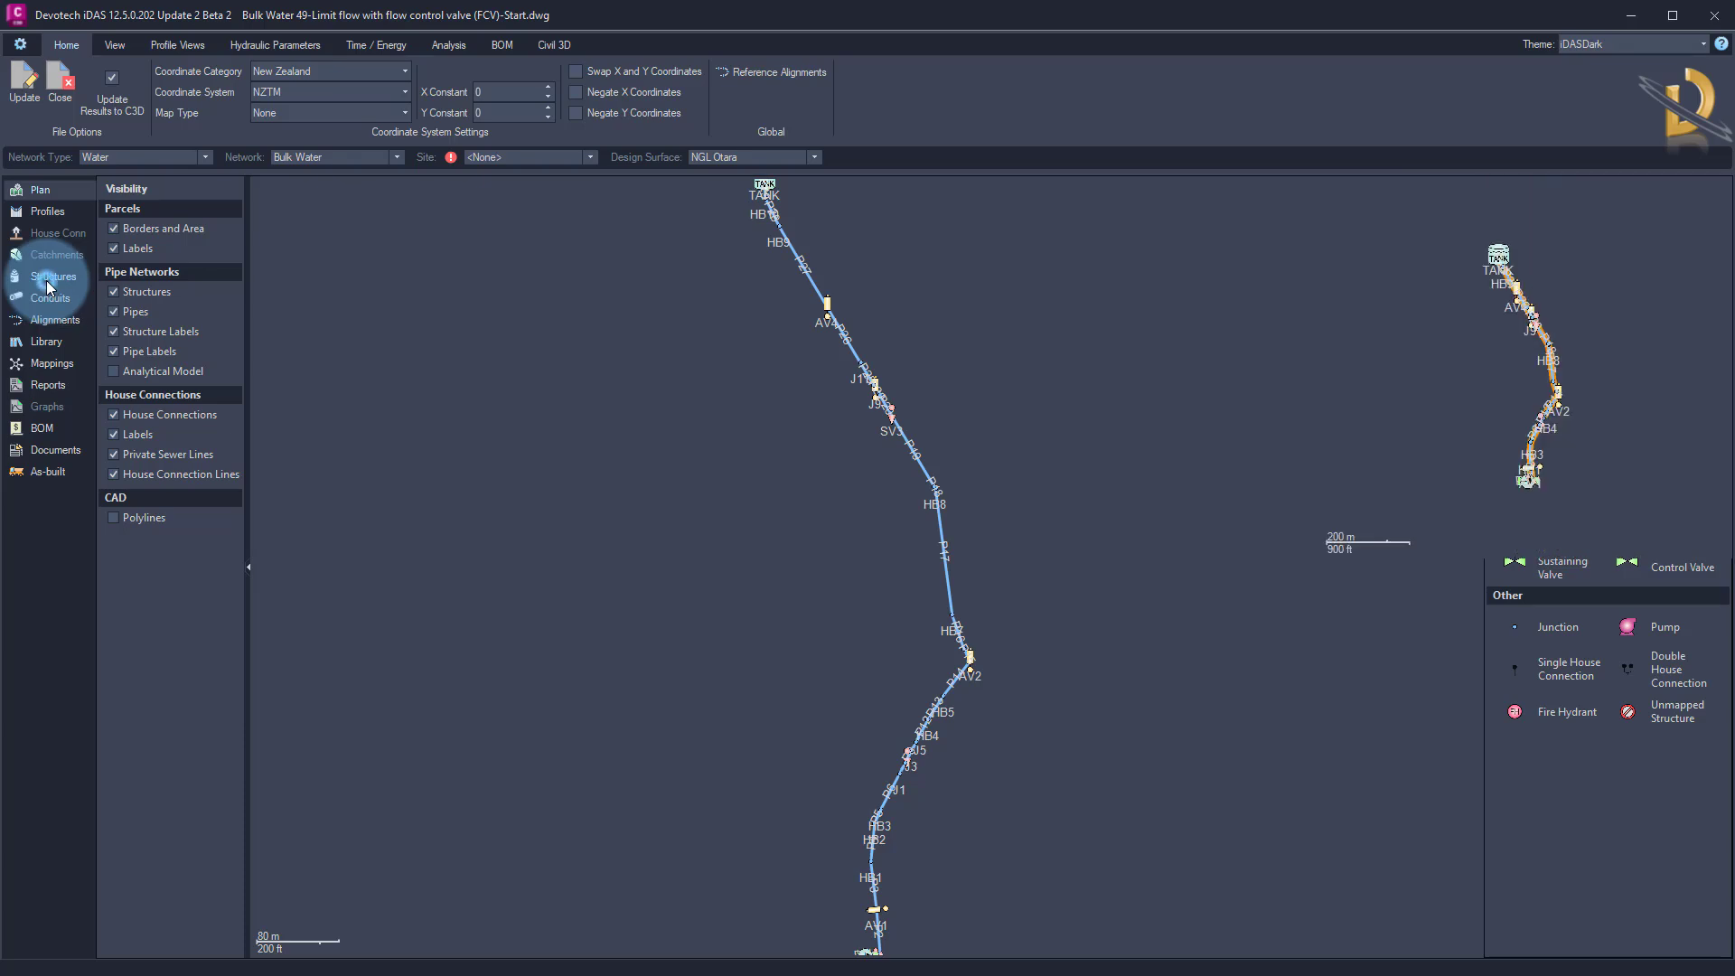
click(144, 257)
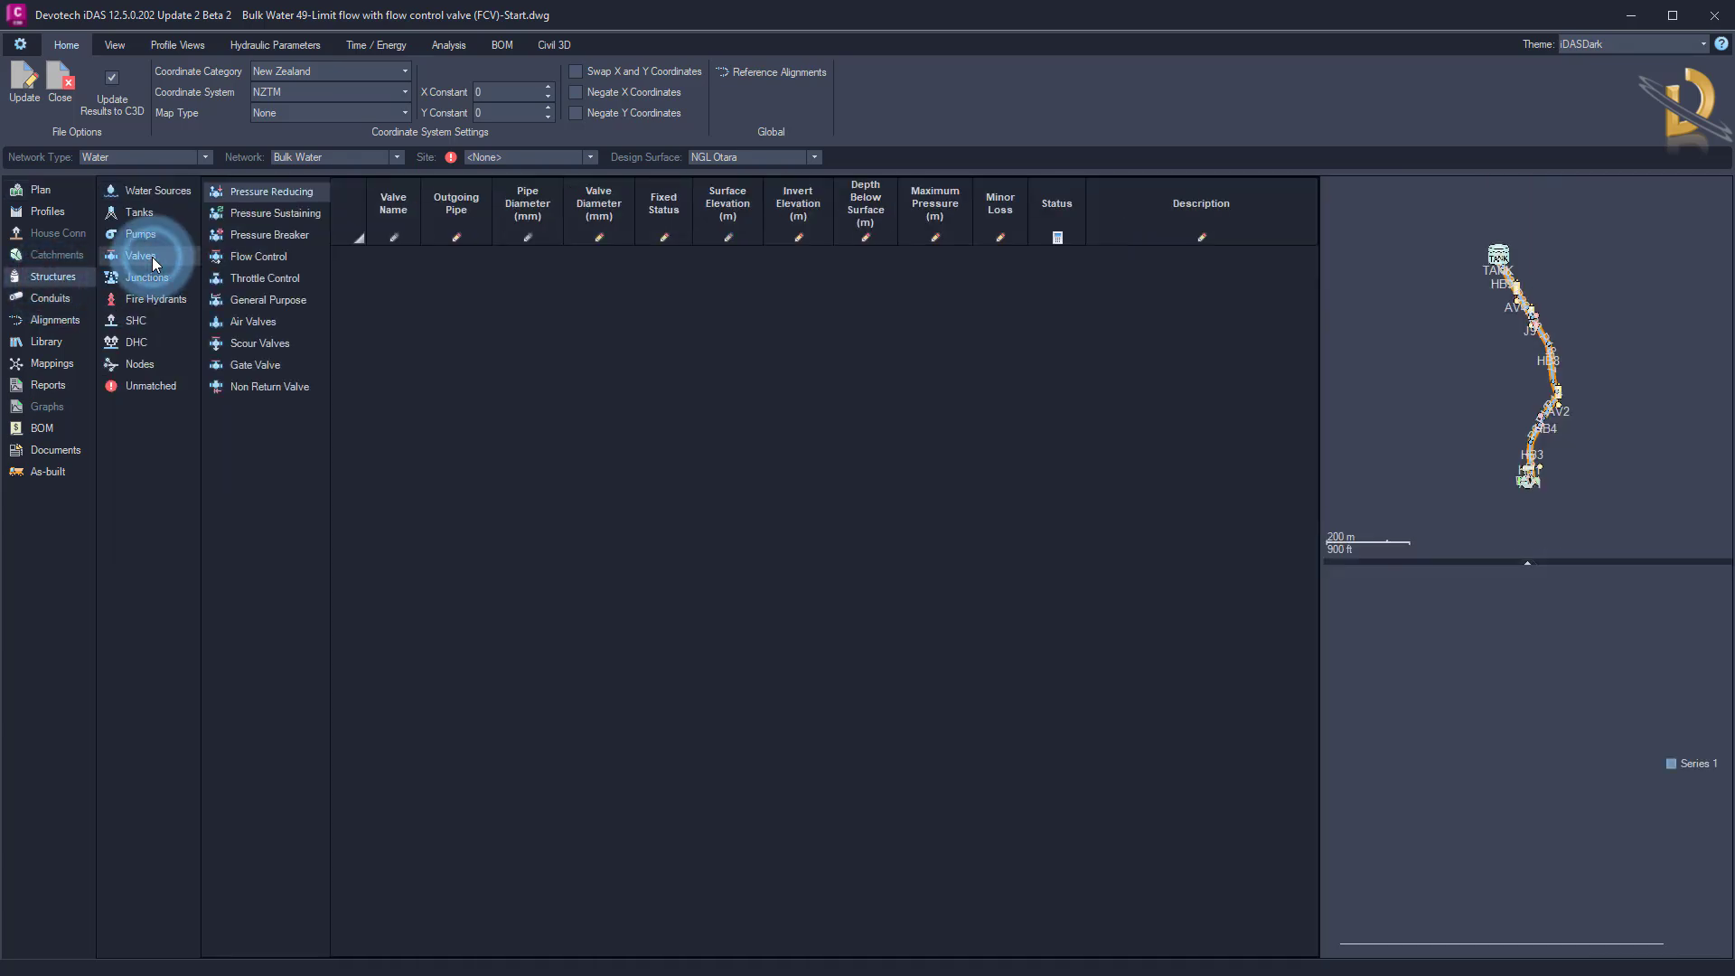
click(260, 259)
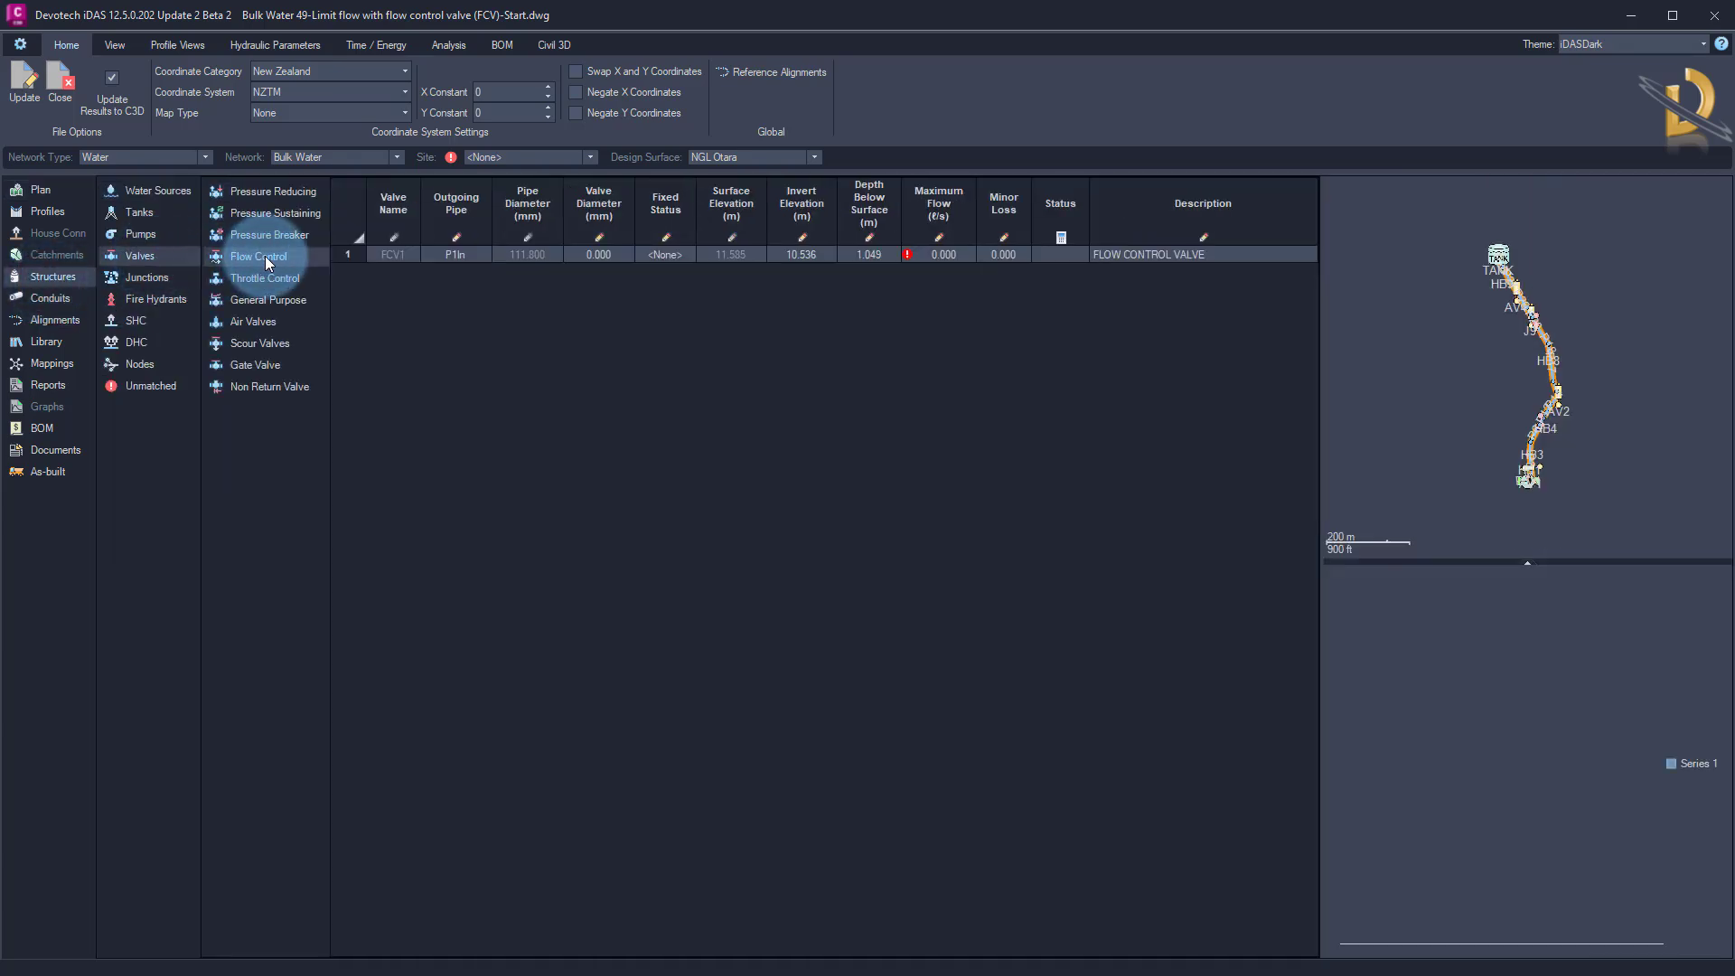
Set the outgoing pipe of flow control valve FCV1 to P1Out and check its location in the plan preview
click(397, 255)
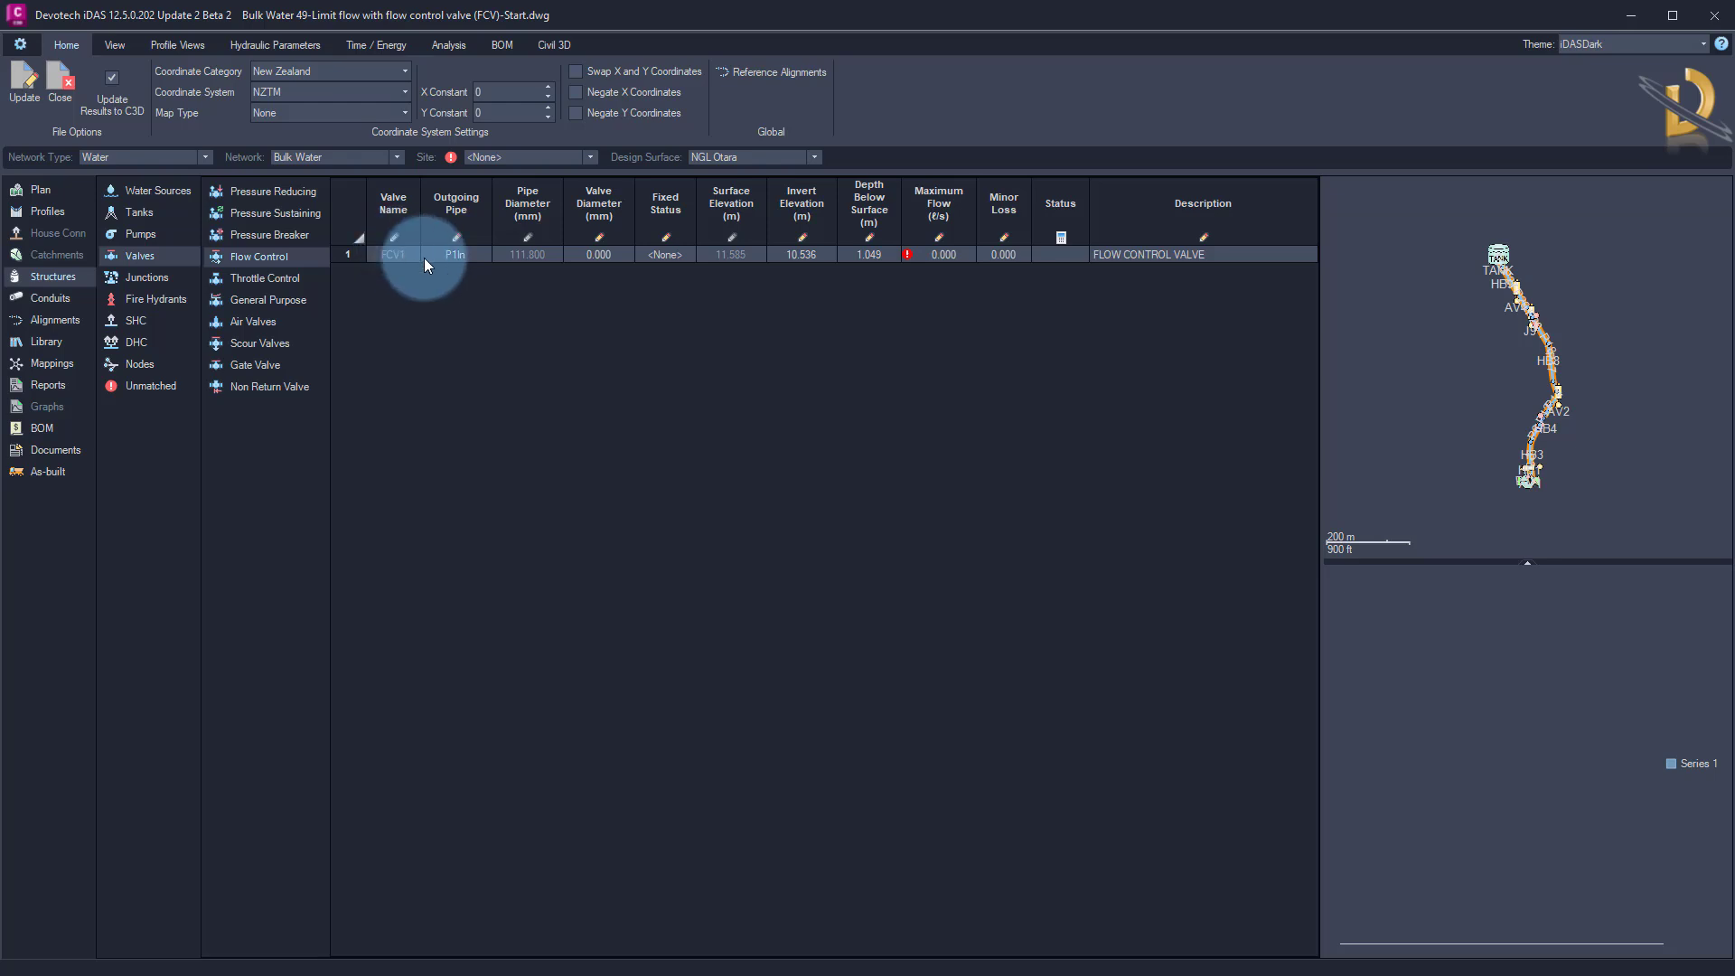
click(499, 208)
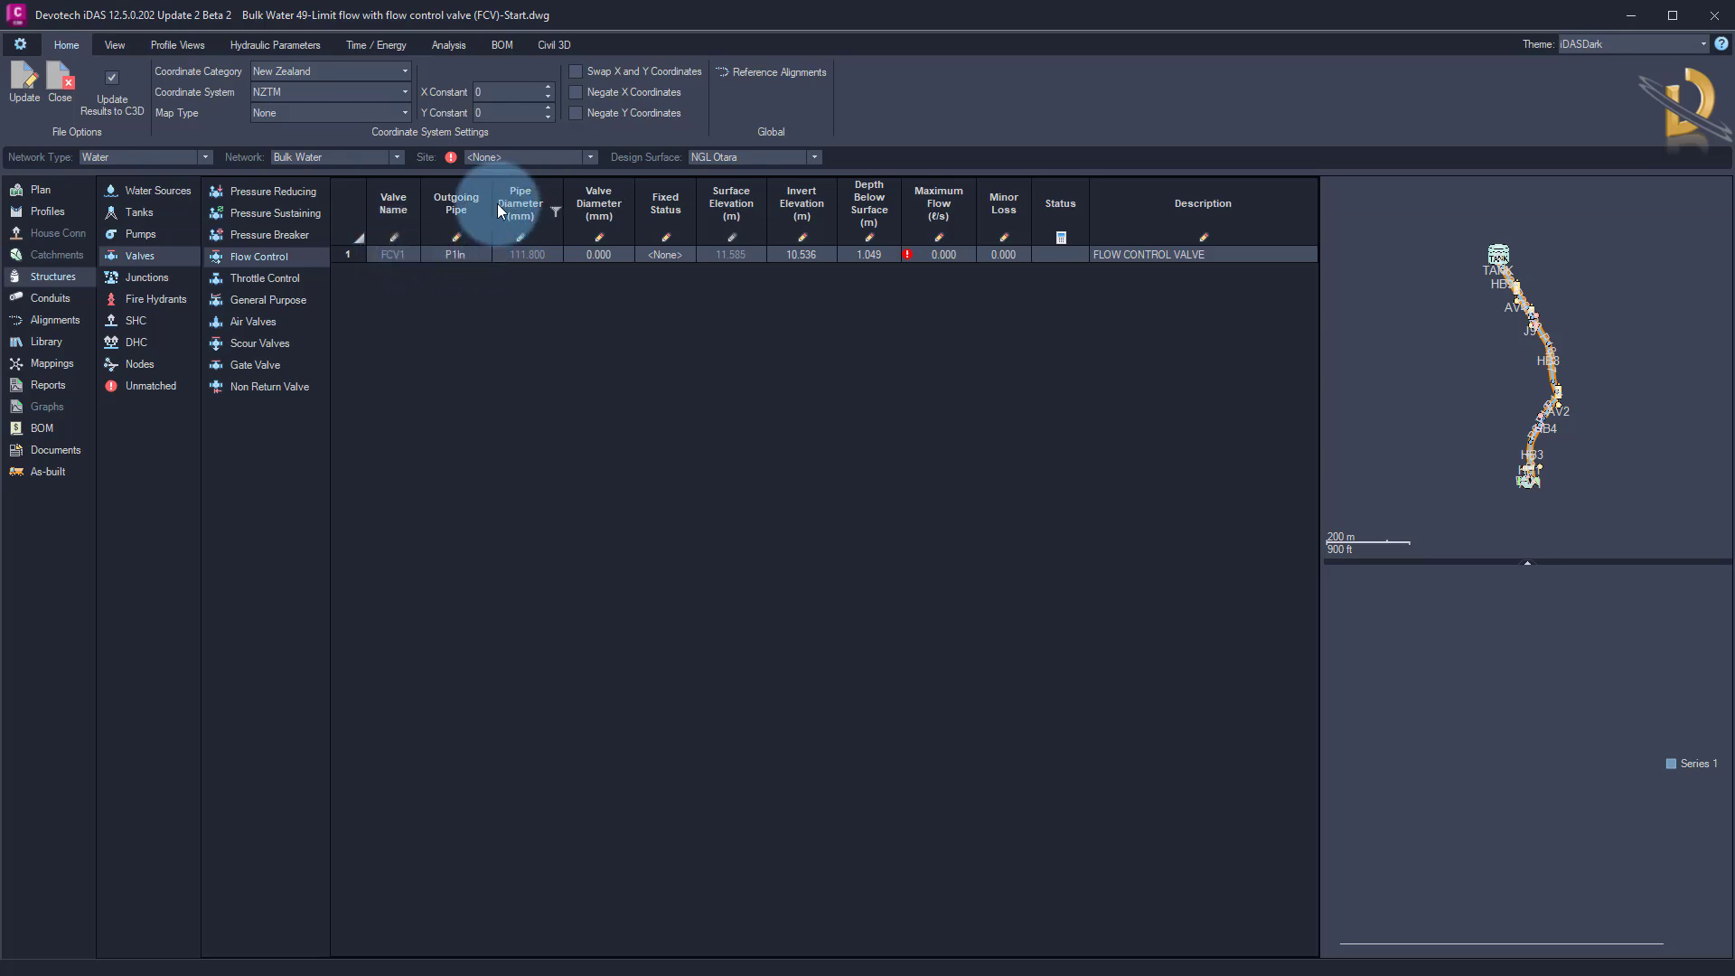
click(475, 256)
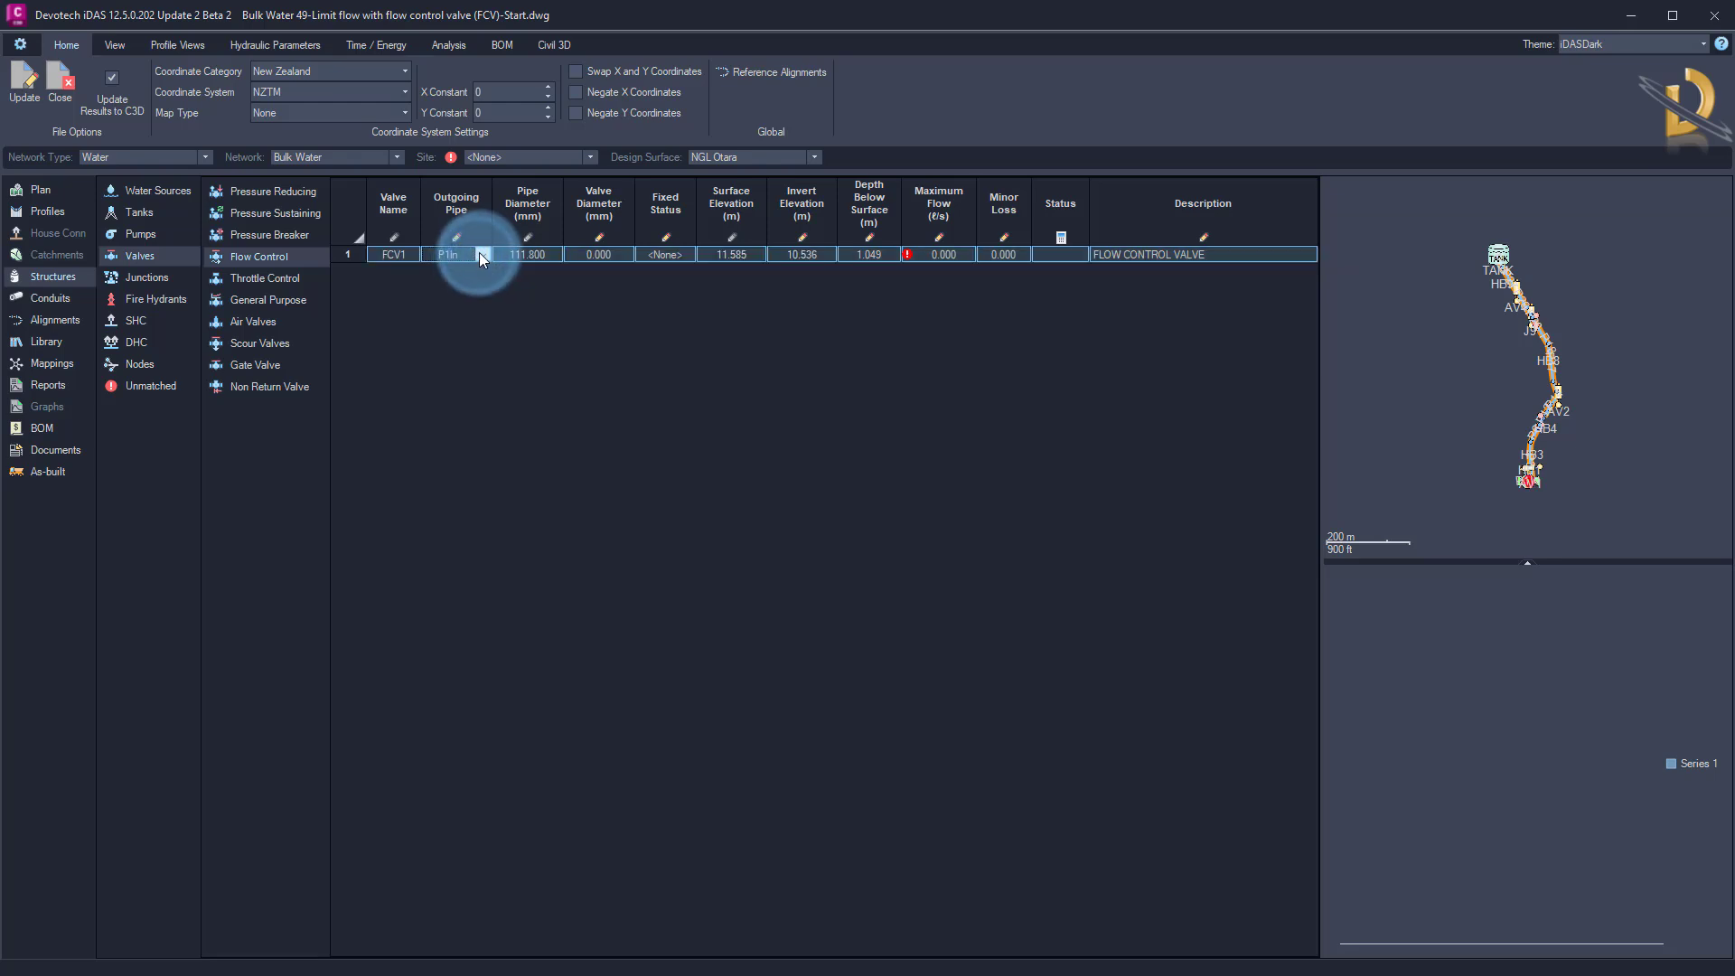
click(481, 254)
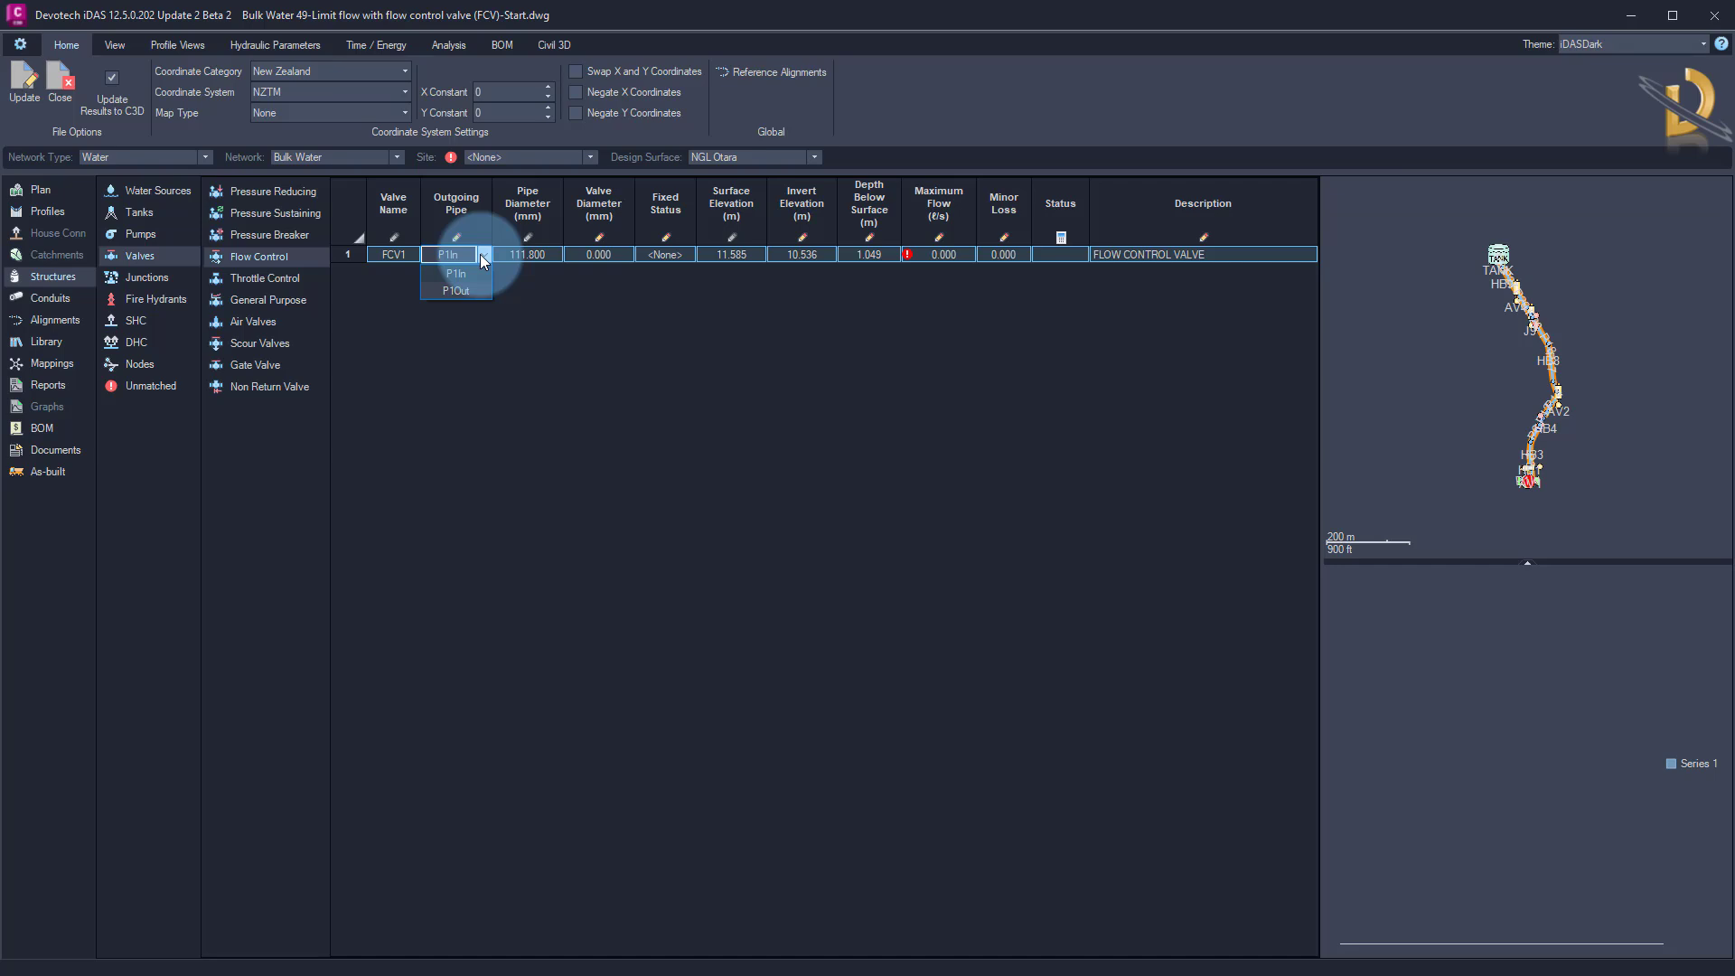
click(468, 290)
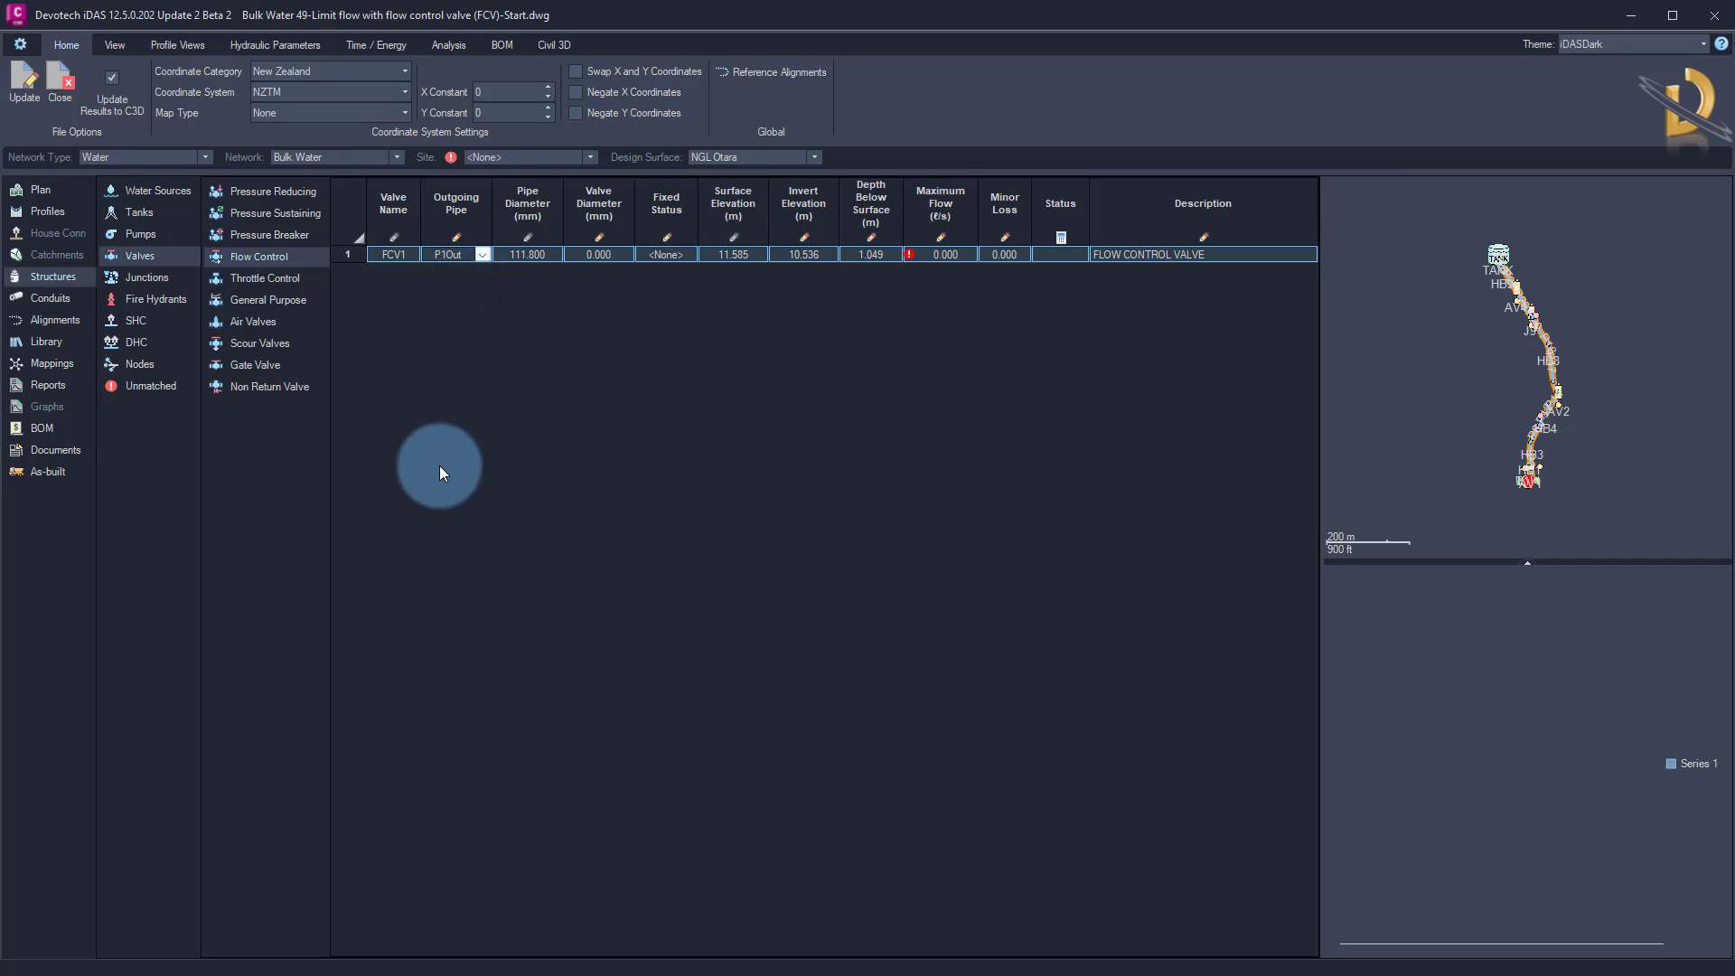
scroll(1503, 504, up, 6)
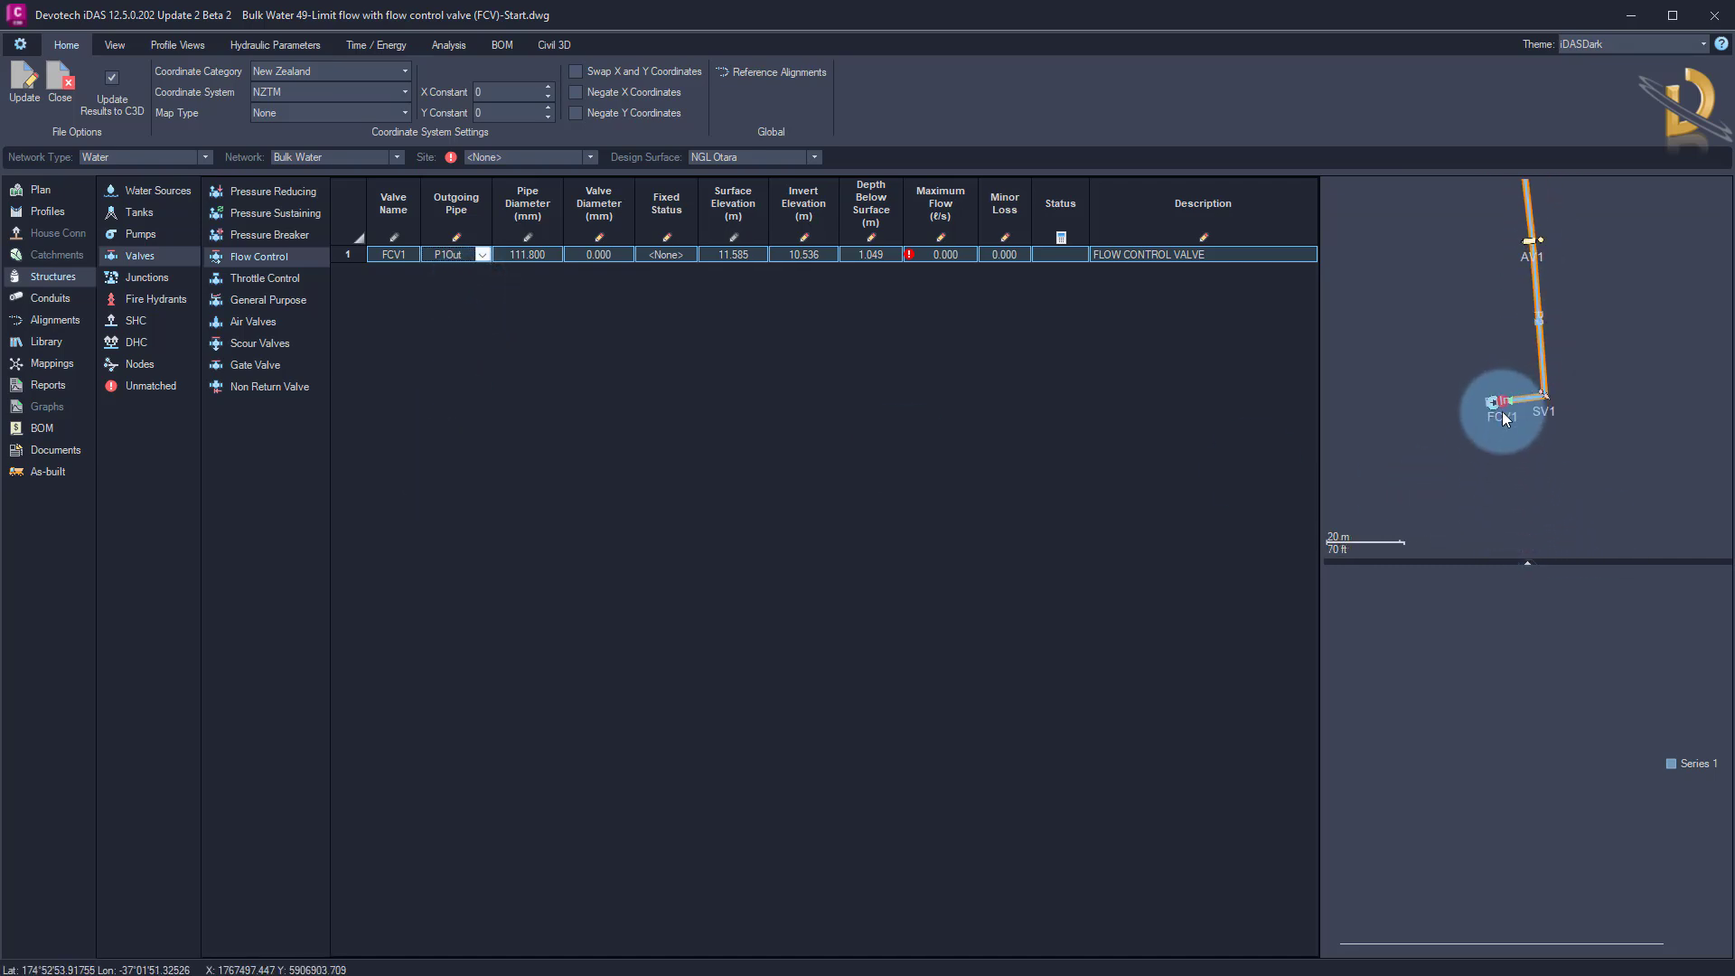
scroll(1503, 418, up, 3)
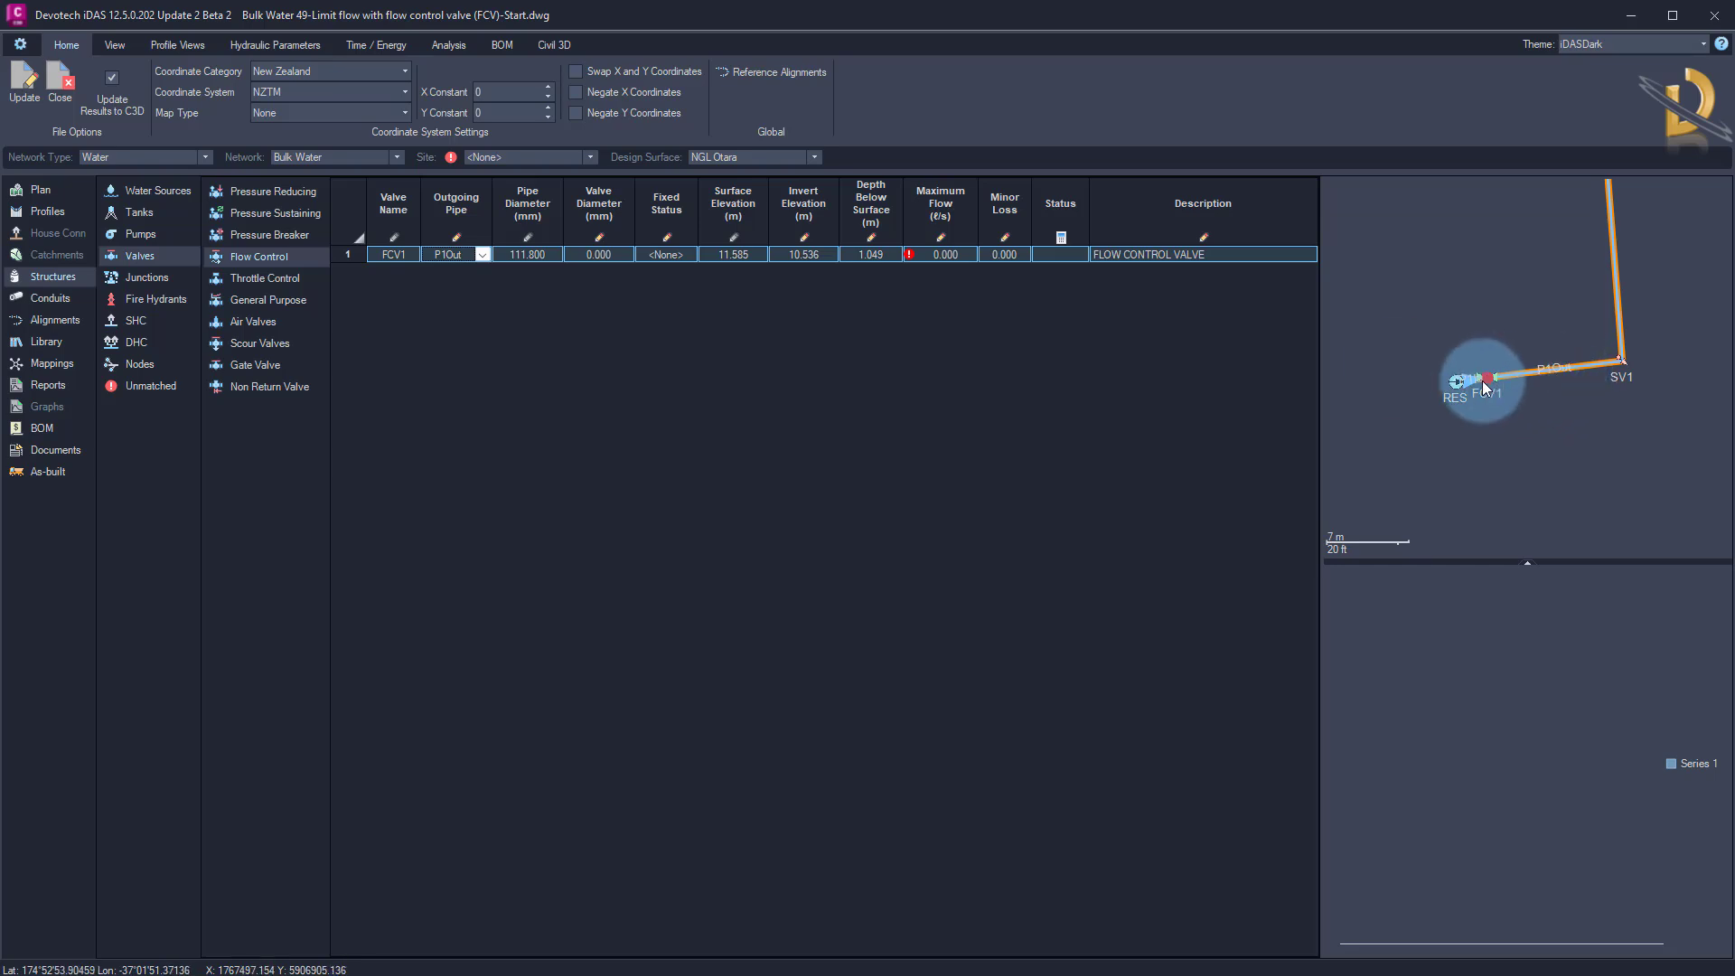
Set FCV1's valve diameter to 90 mm and its fixed status to <None>
click(551, 308)
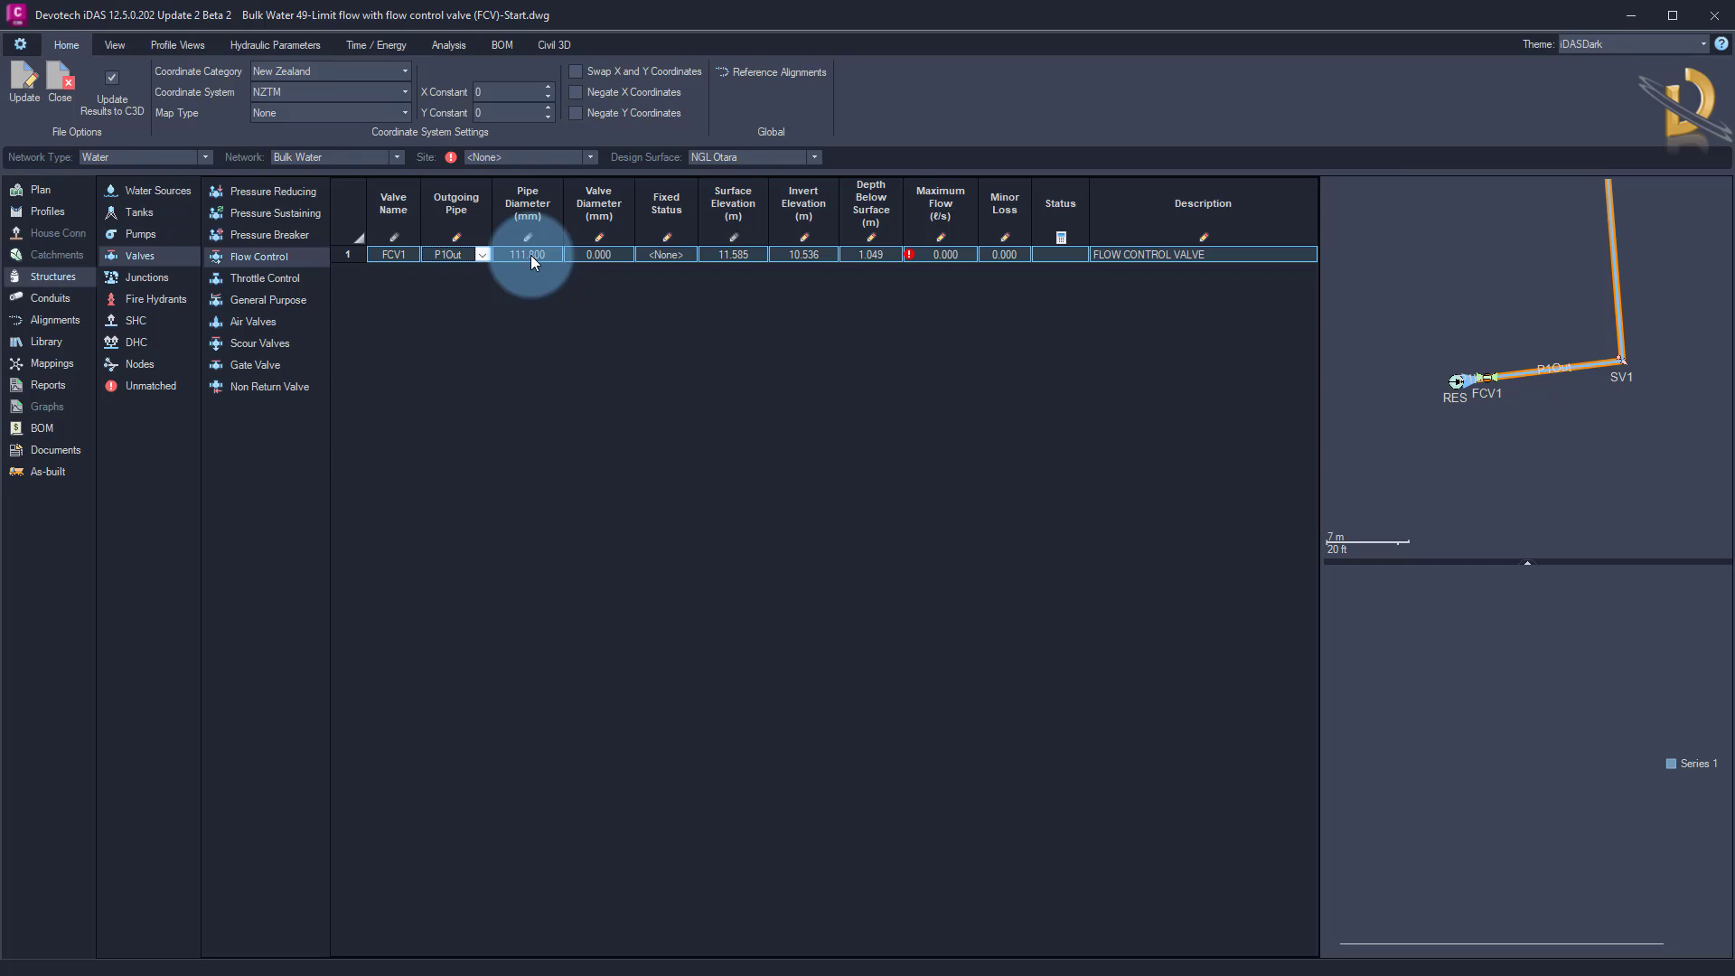
click(598, 258)
click(599, 256)
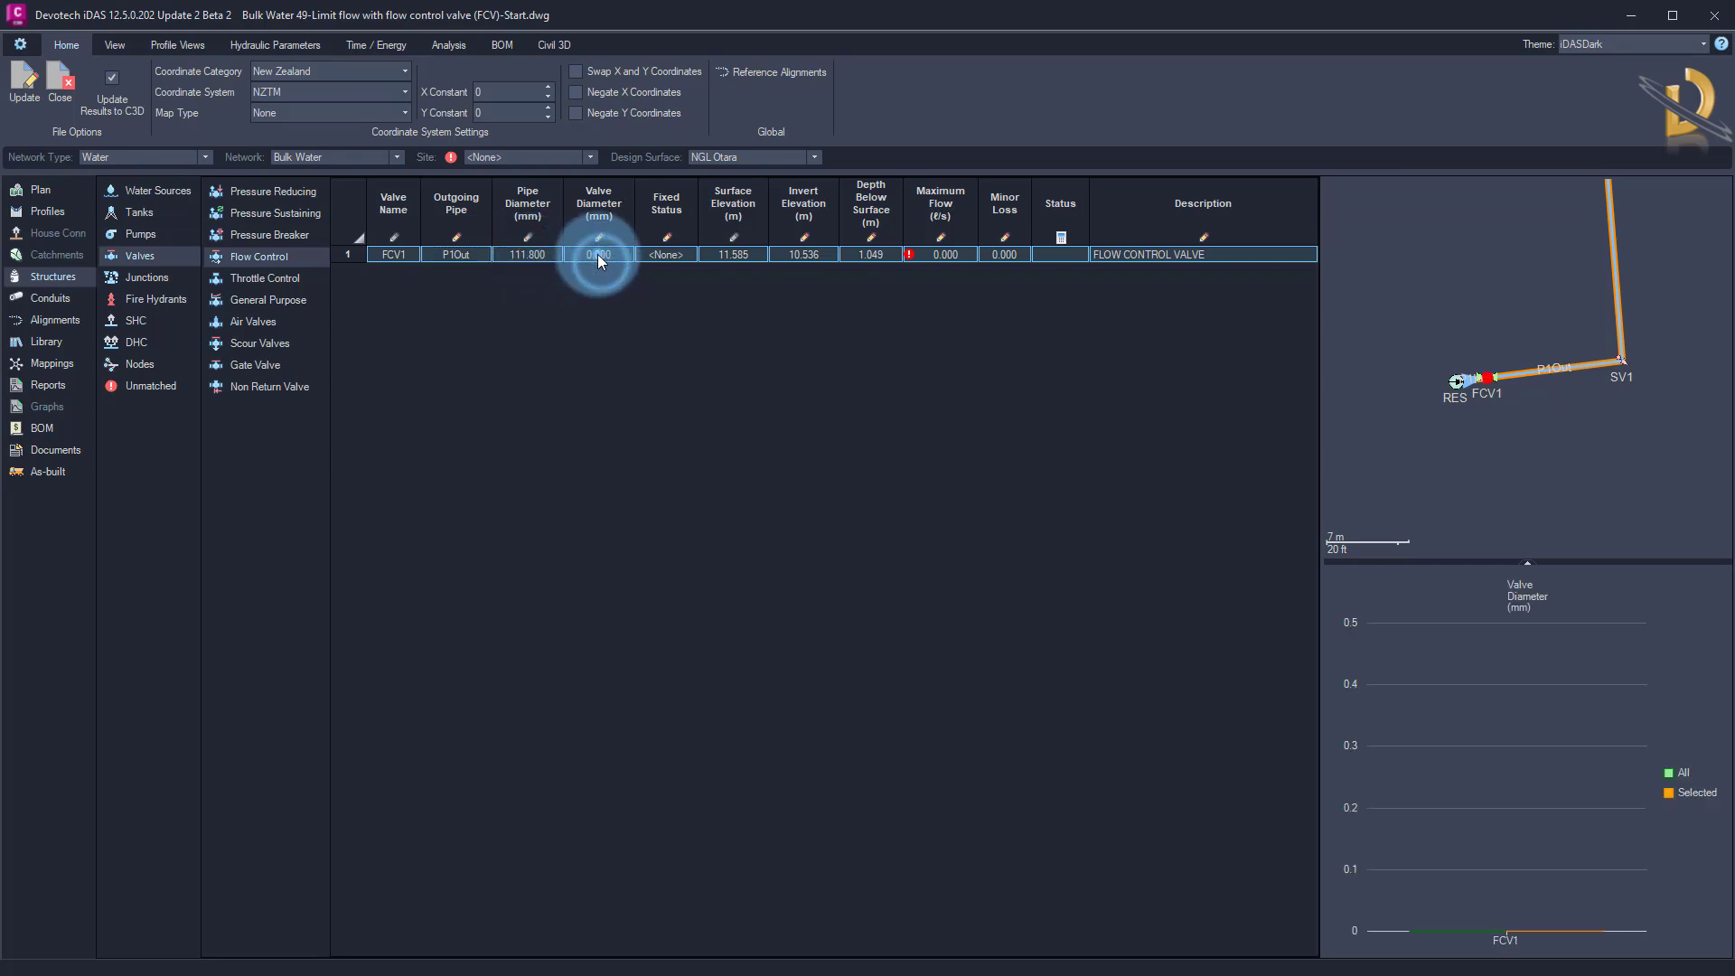
text(90)
key(Return)
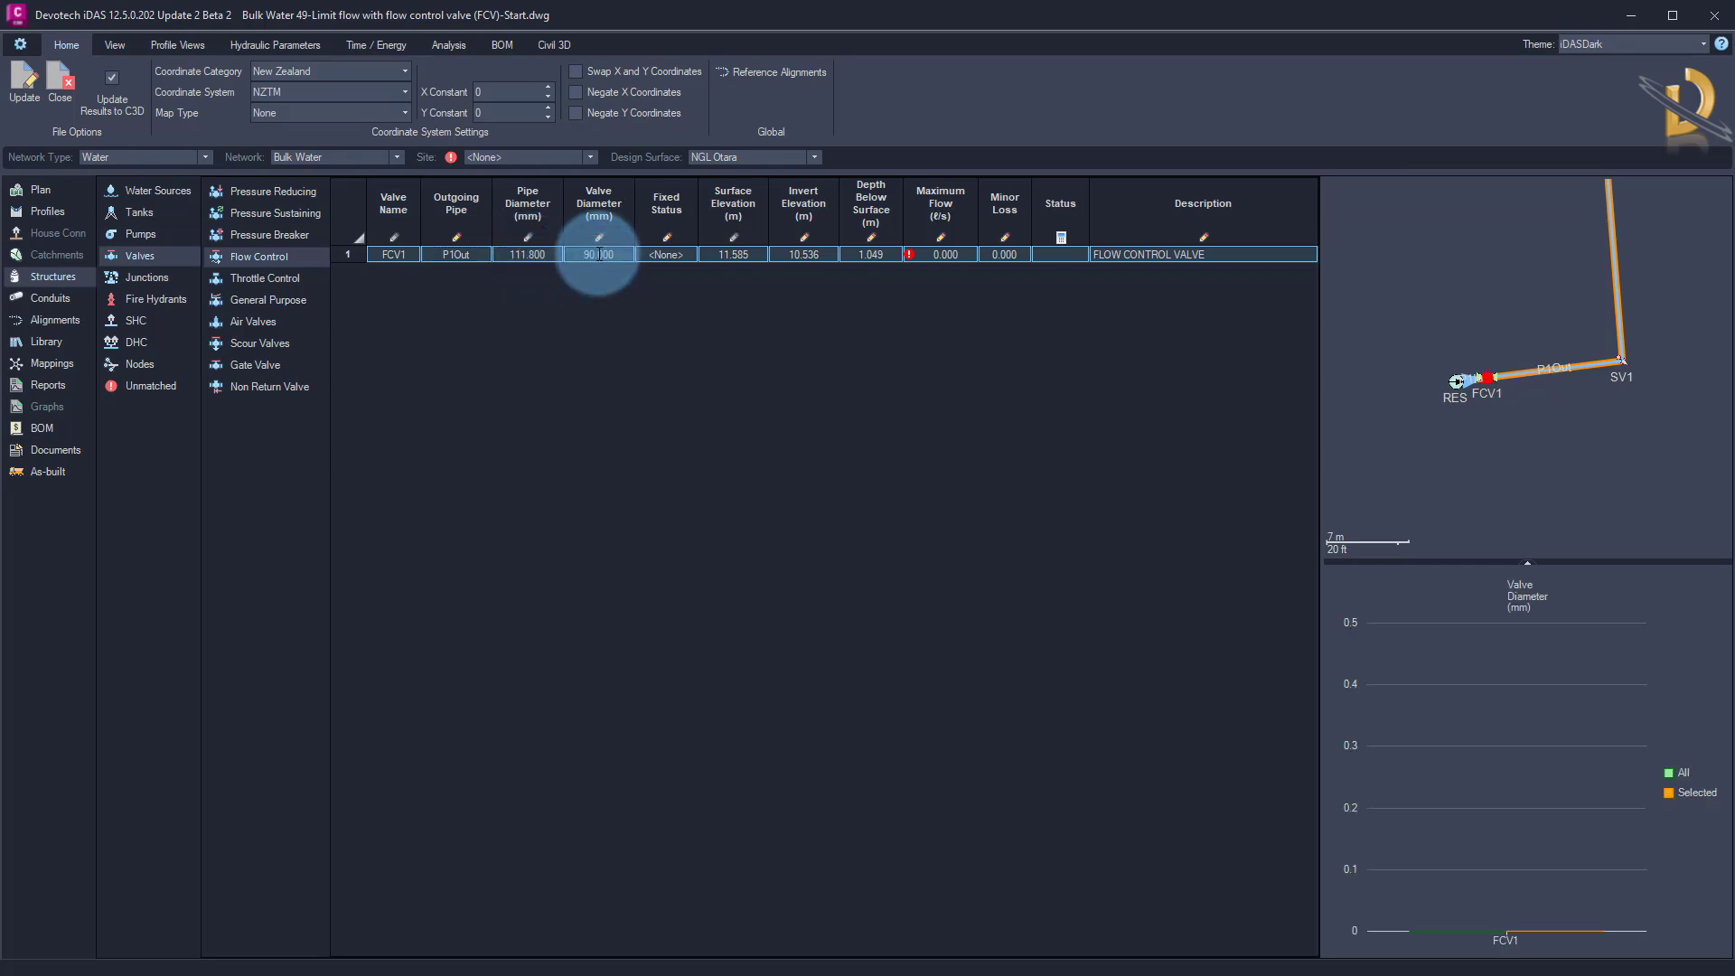
click(690, 255)
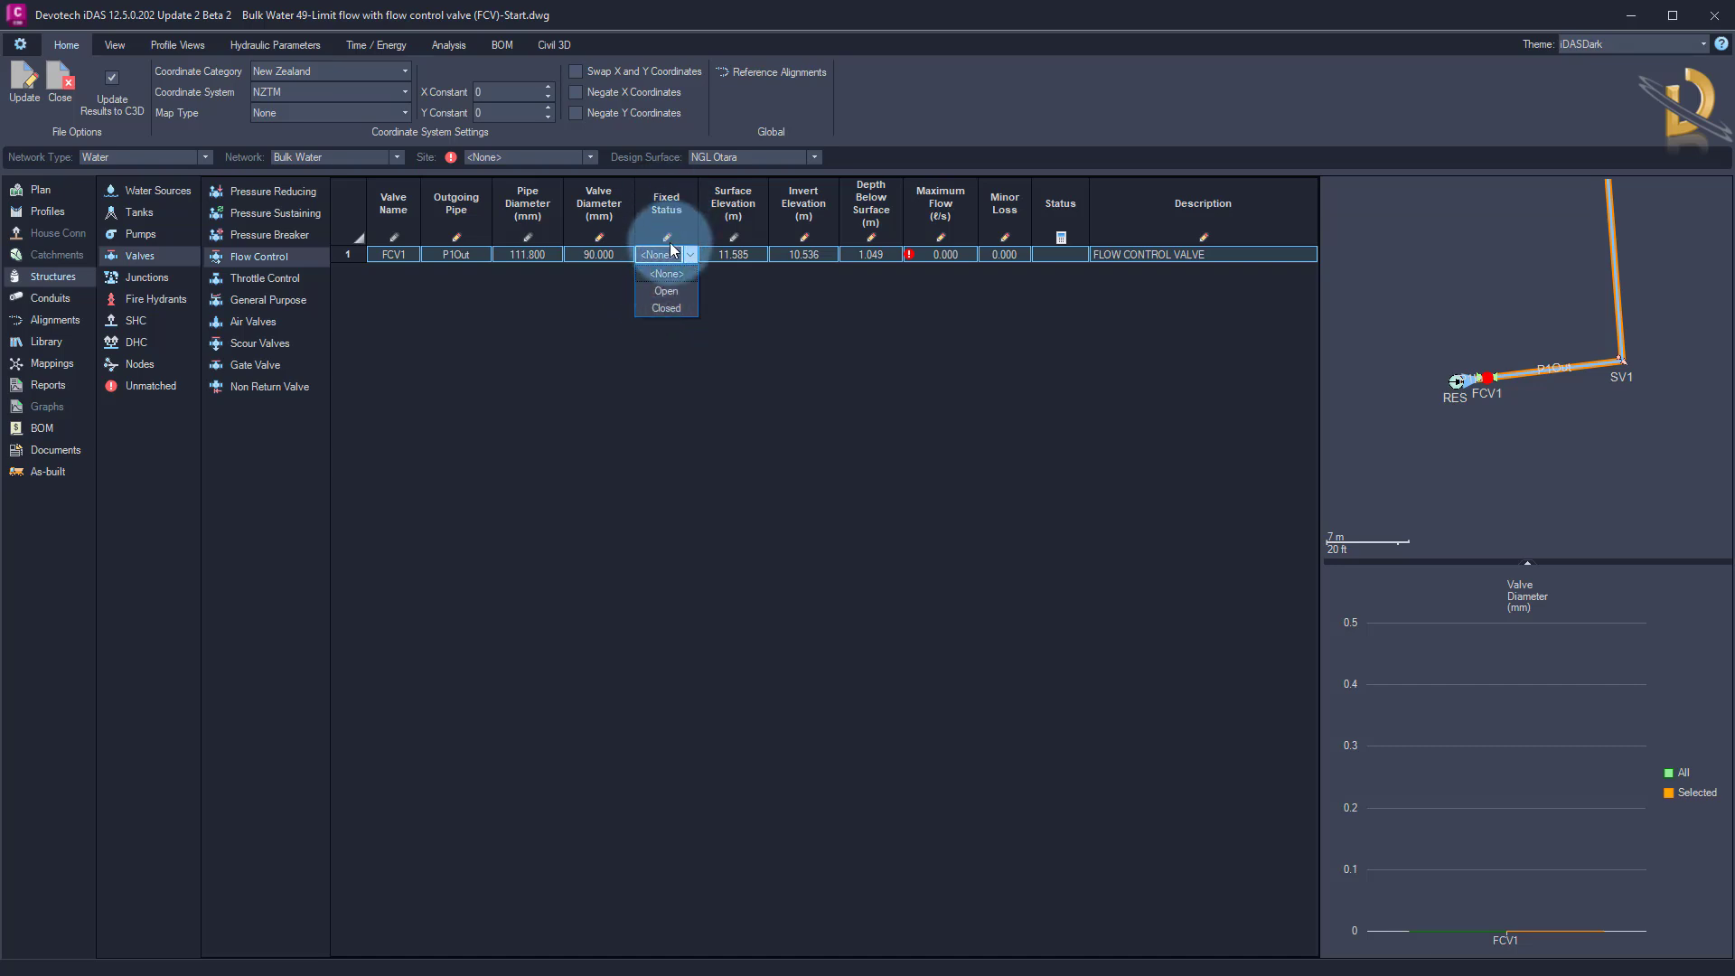
click(670, 275)
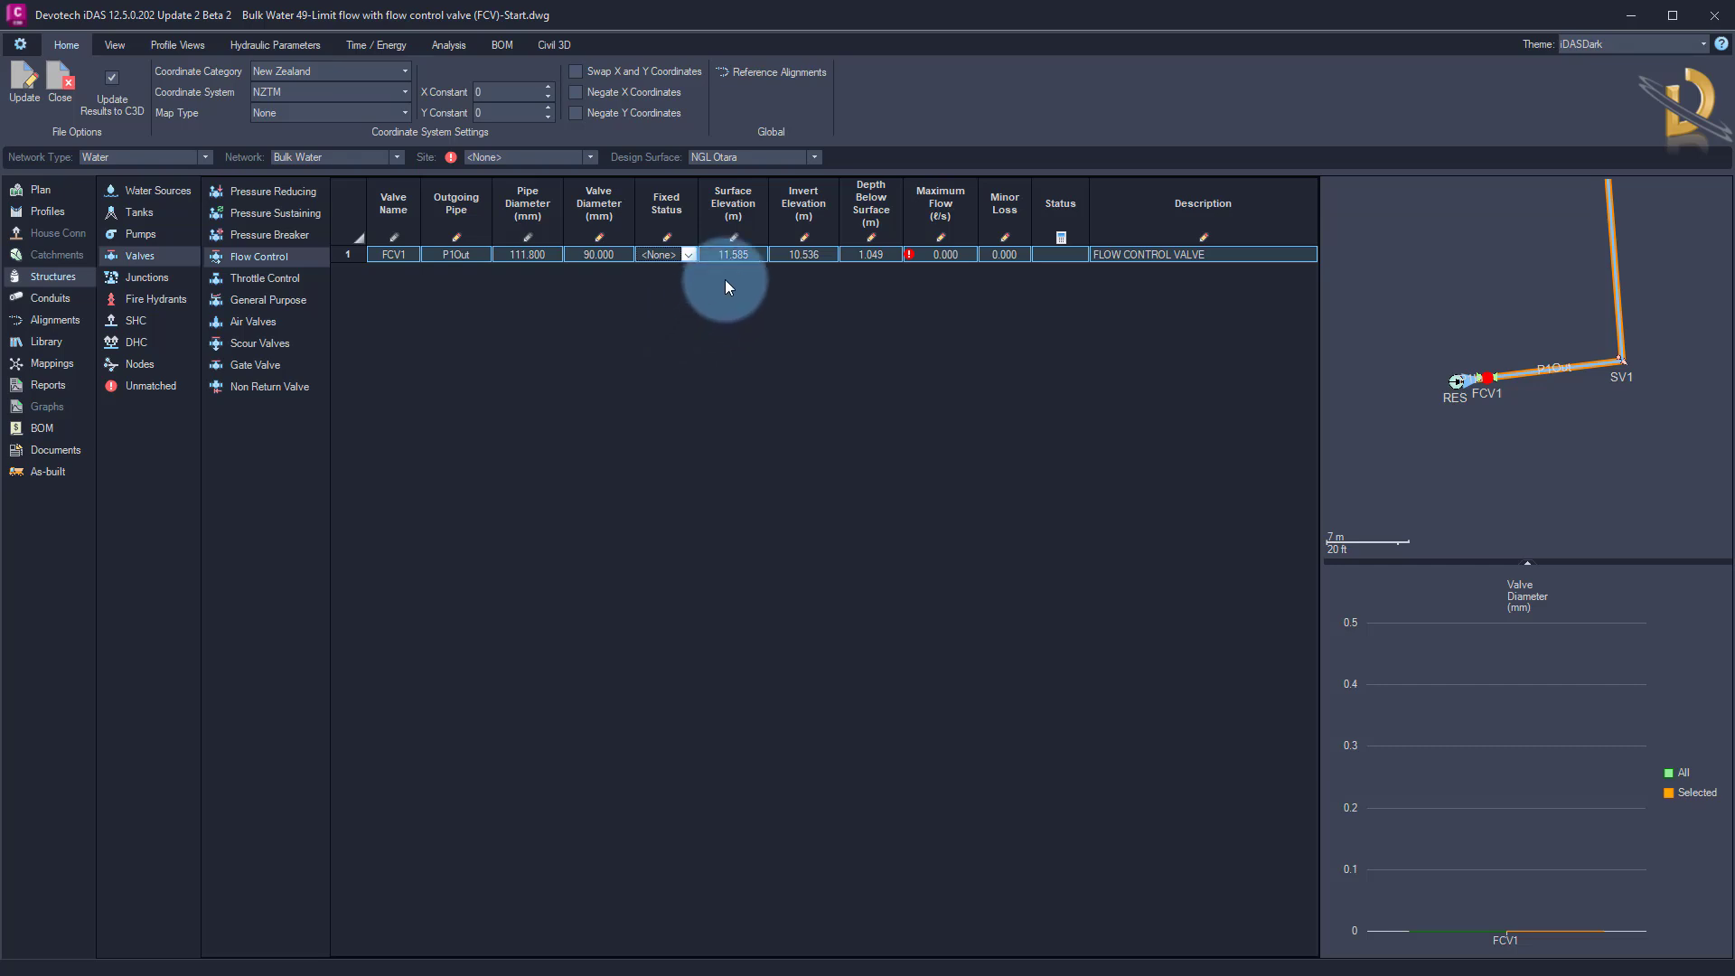
Review FCV1's elevation and depth values and set its maximum flow to 20 ℓ/s
click(739, 256)
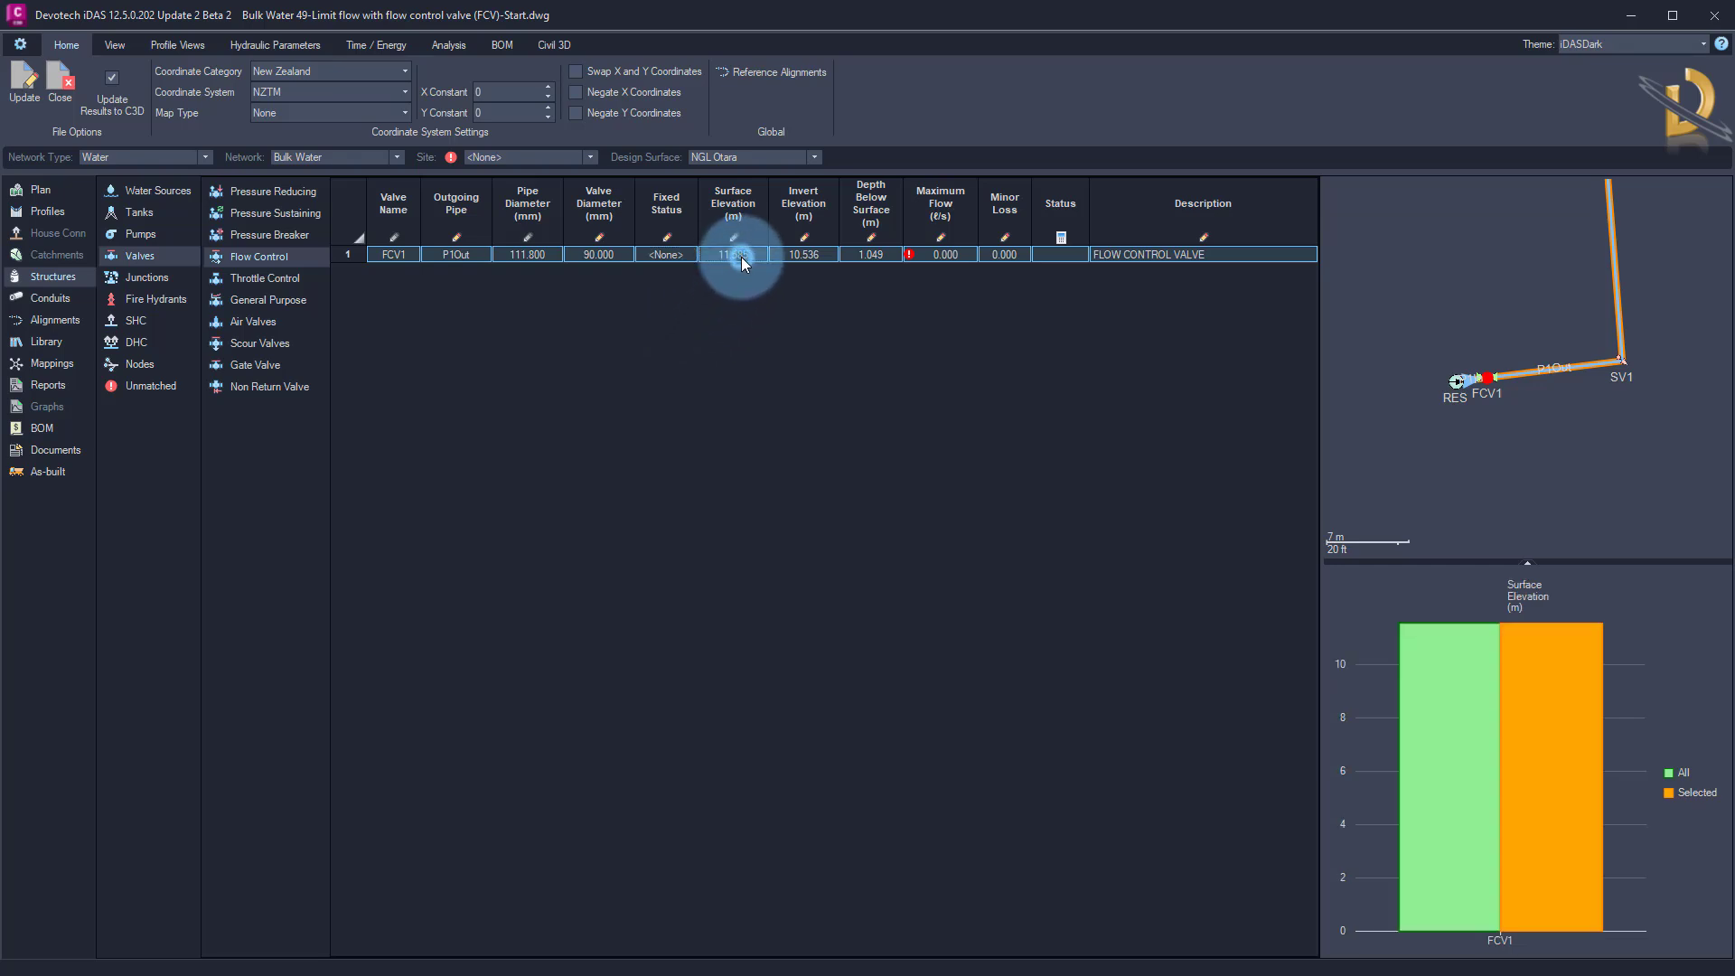
click(813, 257)
click(873, 257)
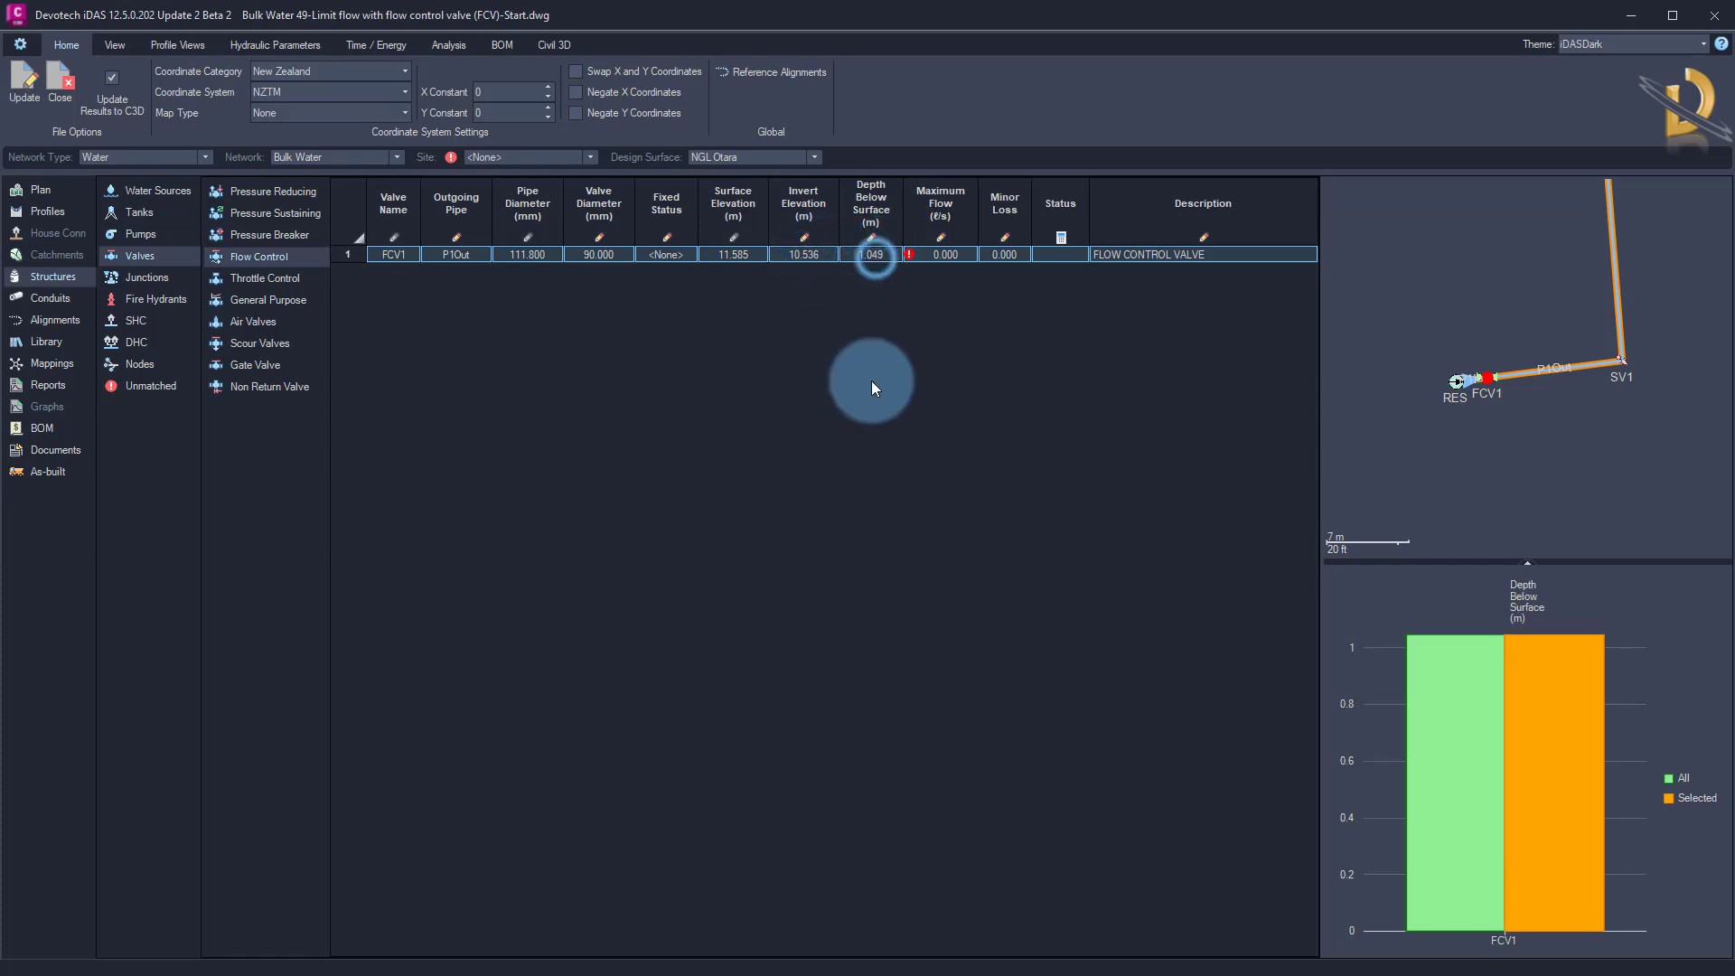
click(934, 246)
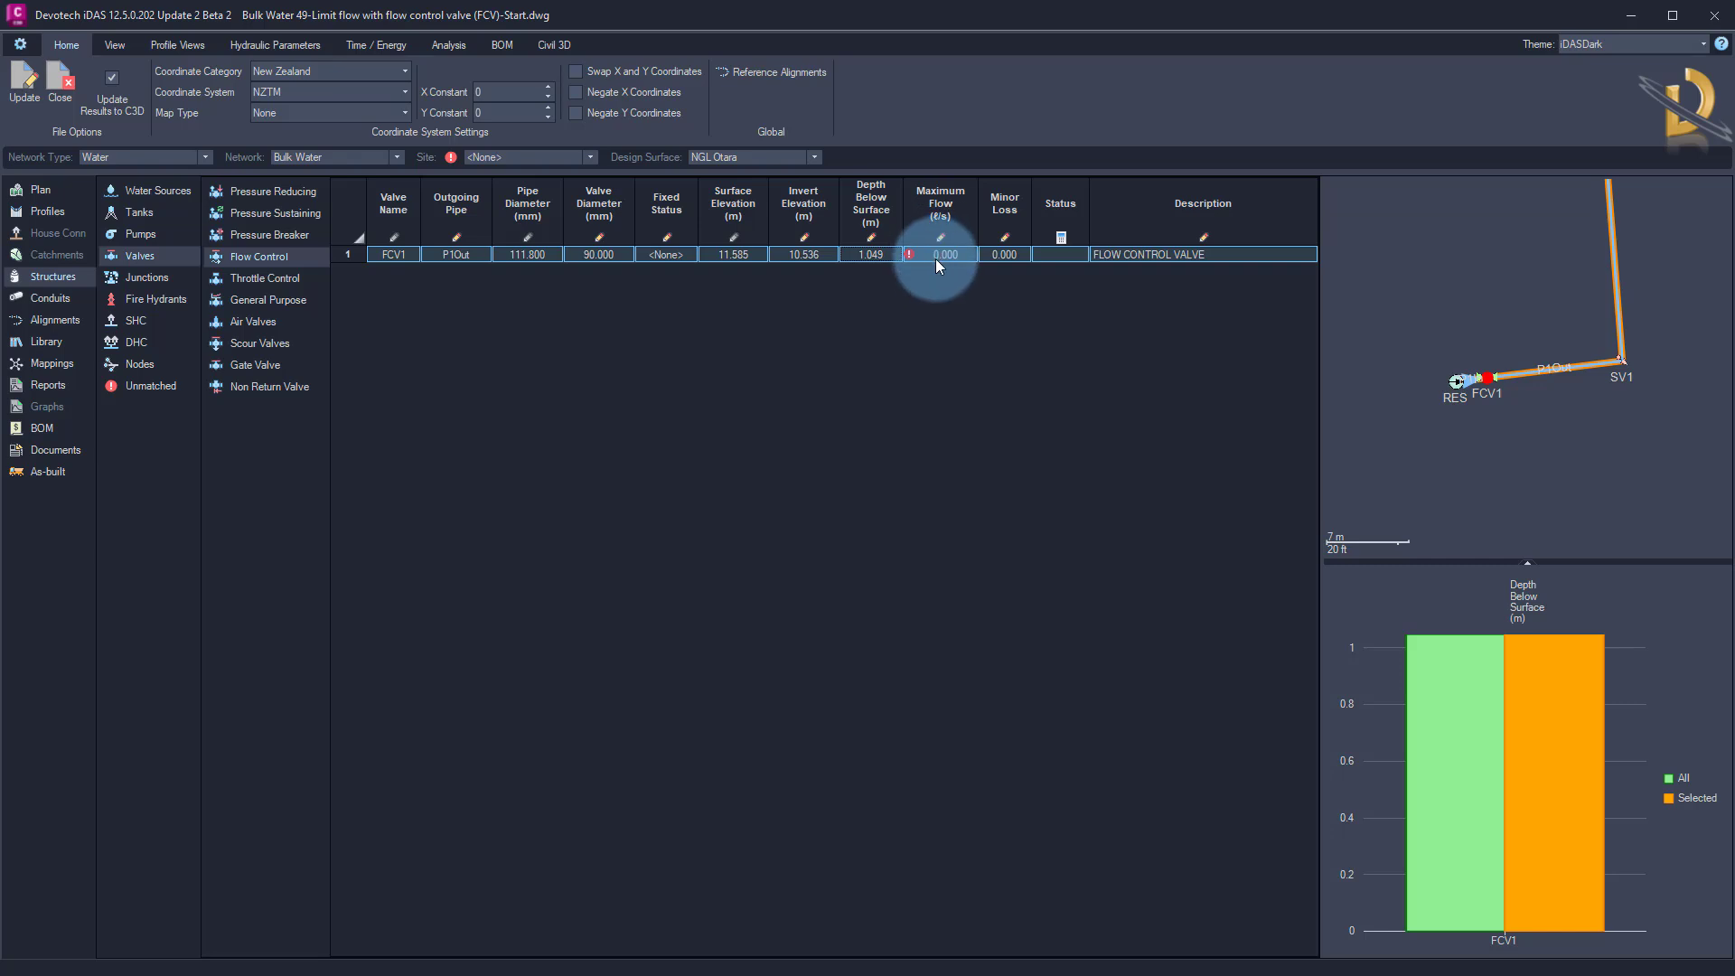
click(940, 257)
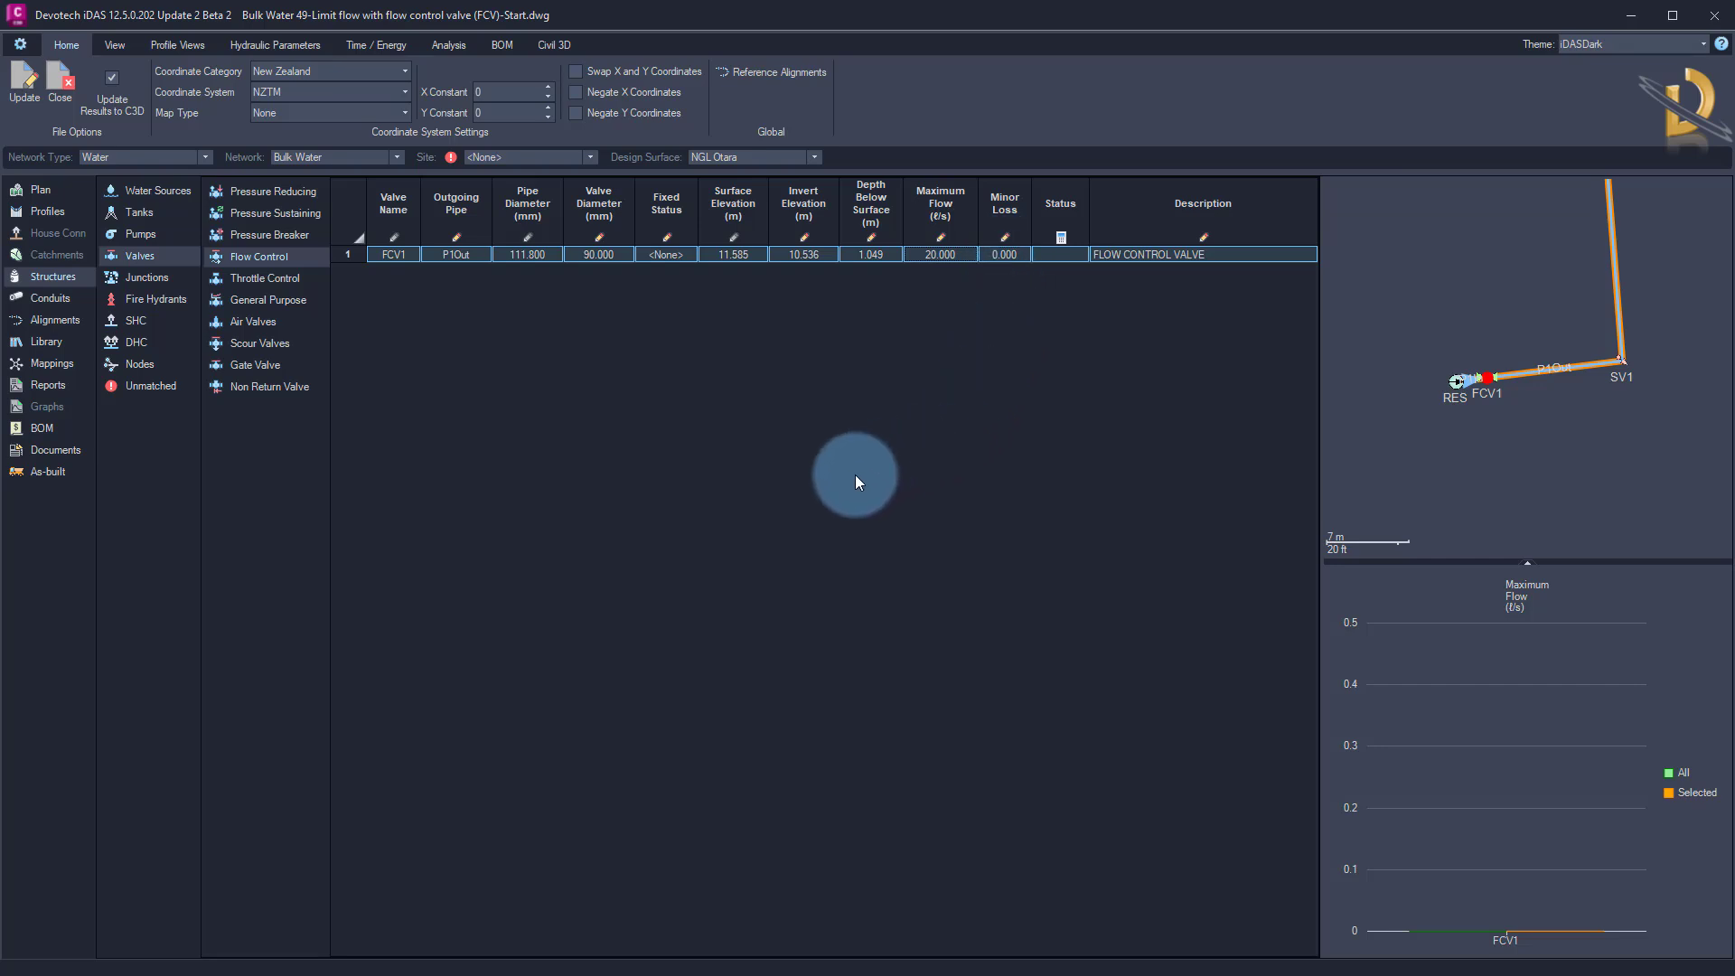
Search the iDAS help document for "minor losses" and go through the matches to the Minor Losses chapter
click(47, 452)
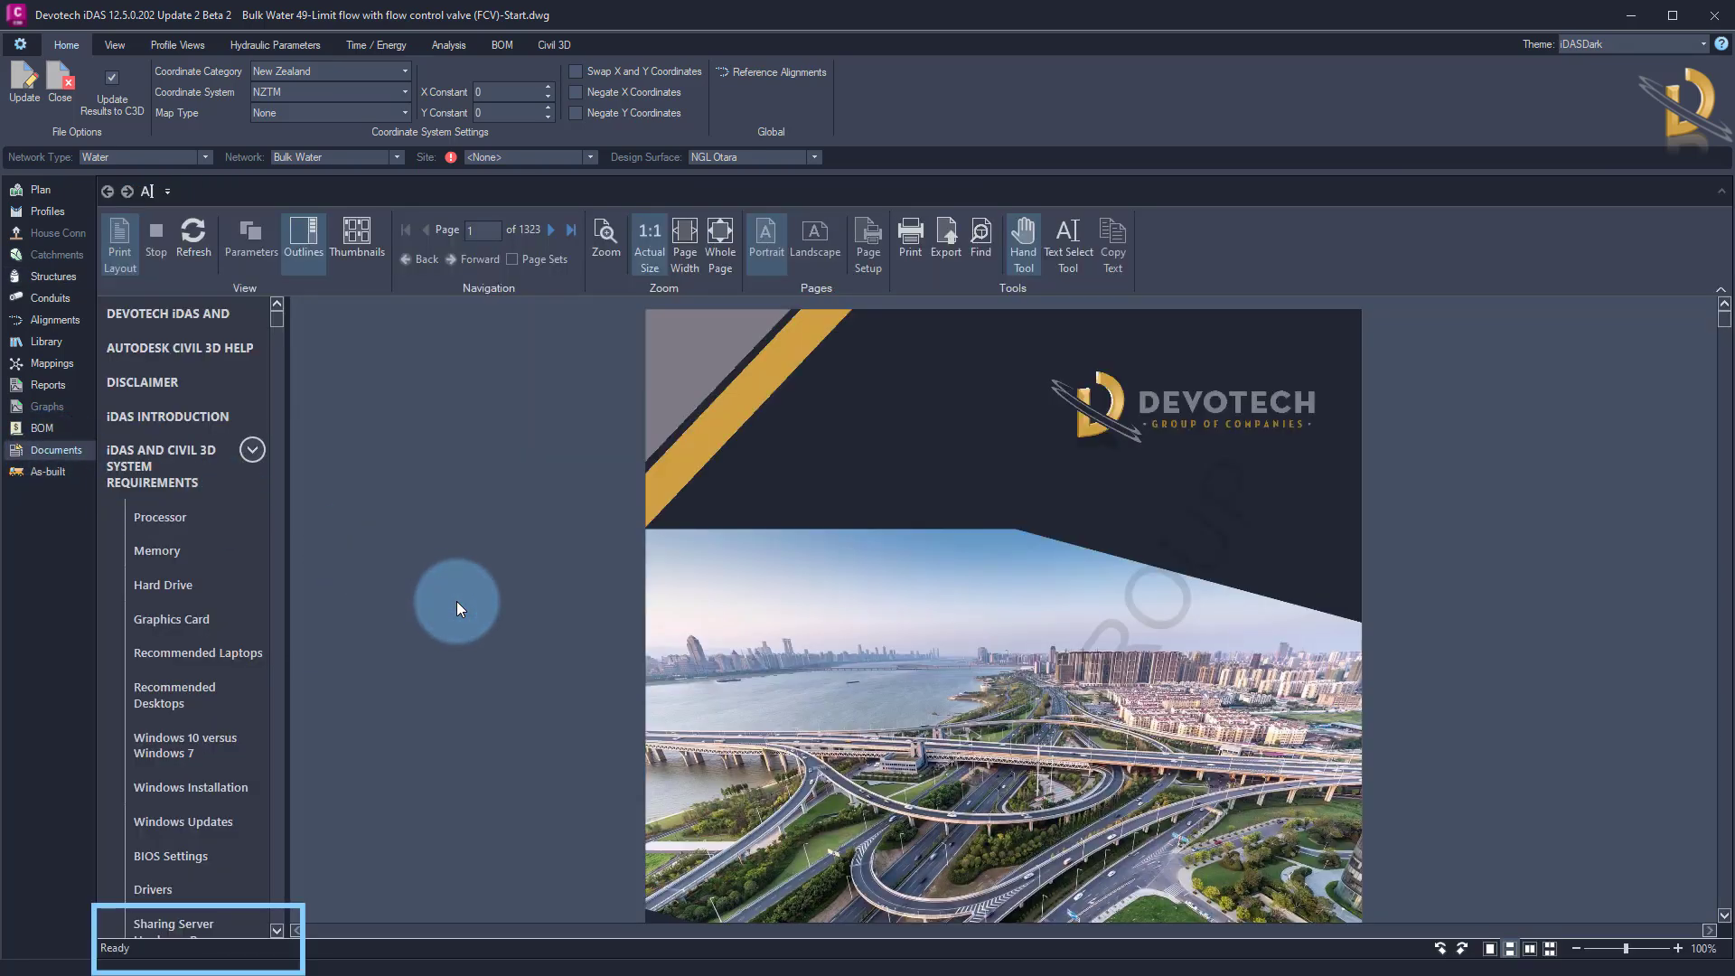
key(ctrl+f)
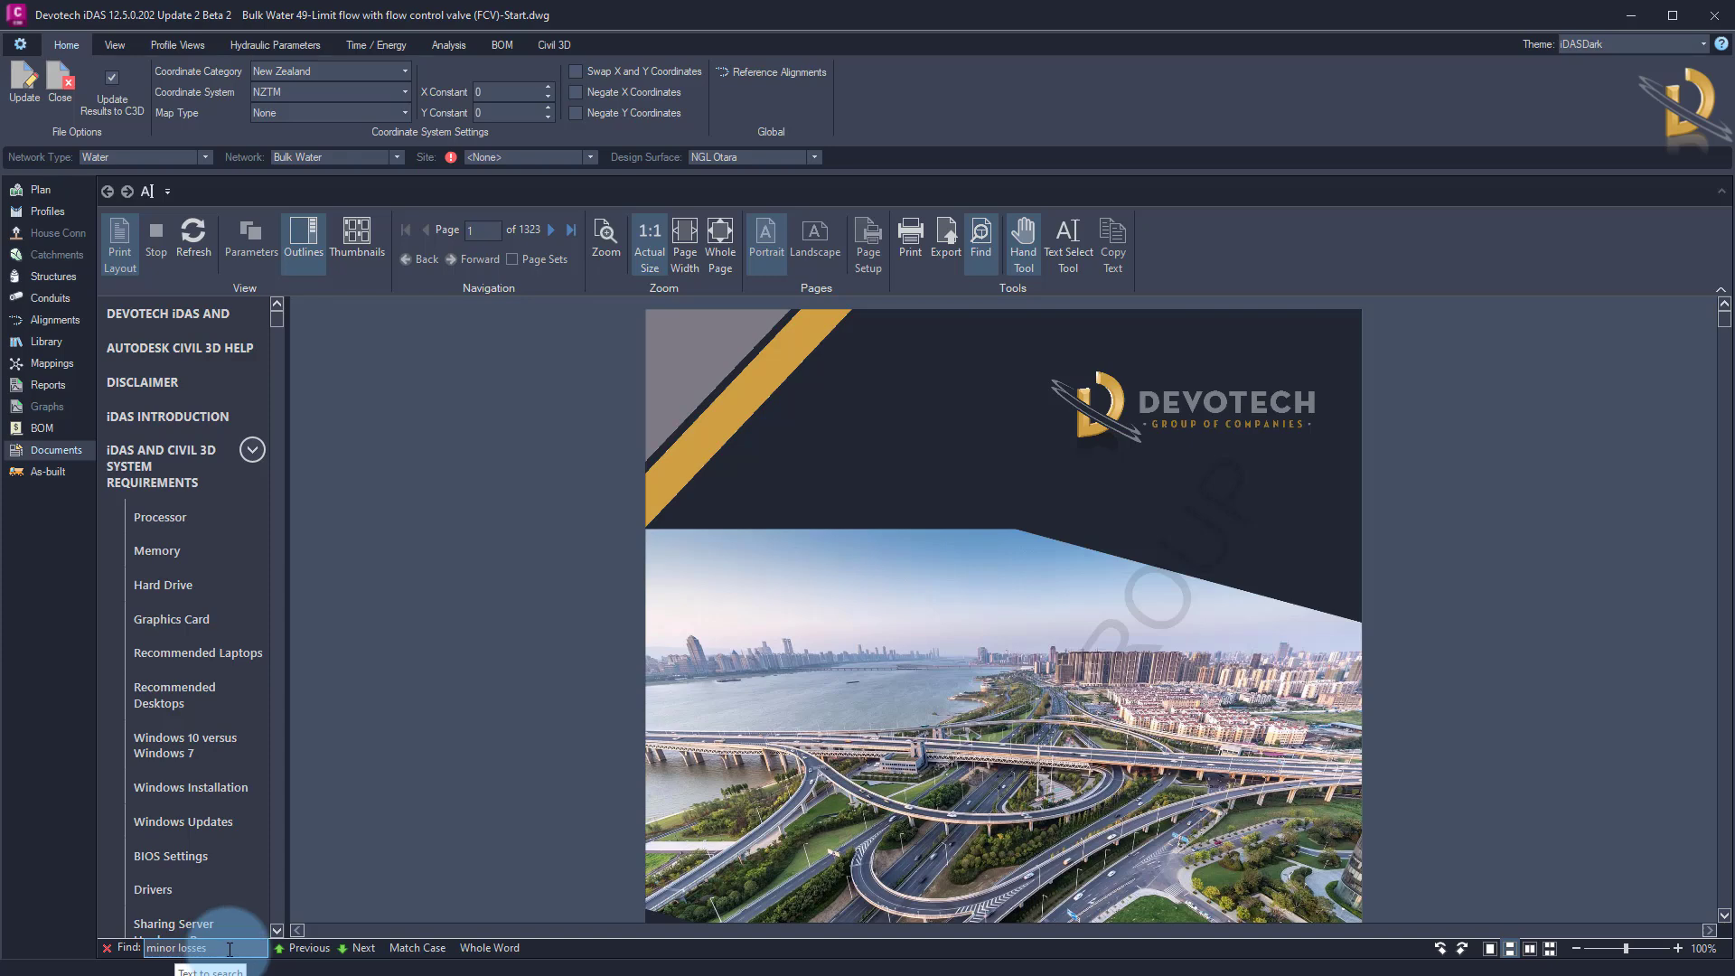
click(352, 957)
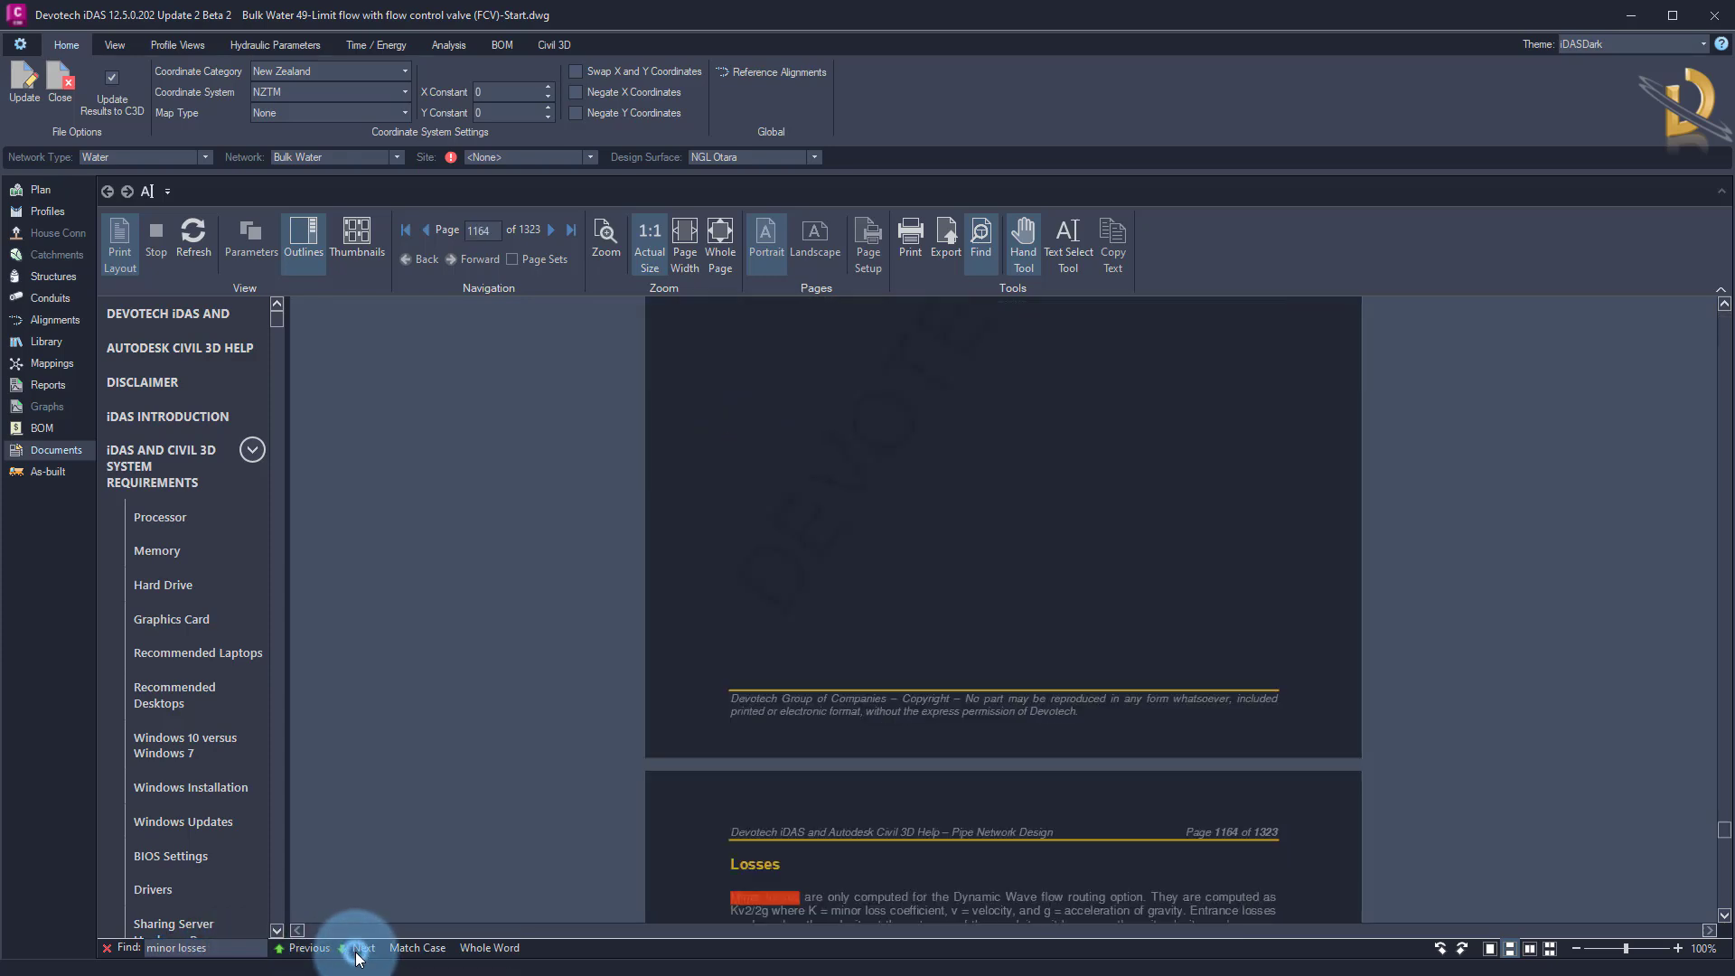
click(357, 956)
click(357, 956)
click(357, 956)
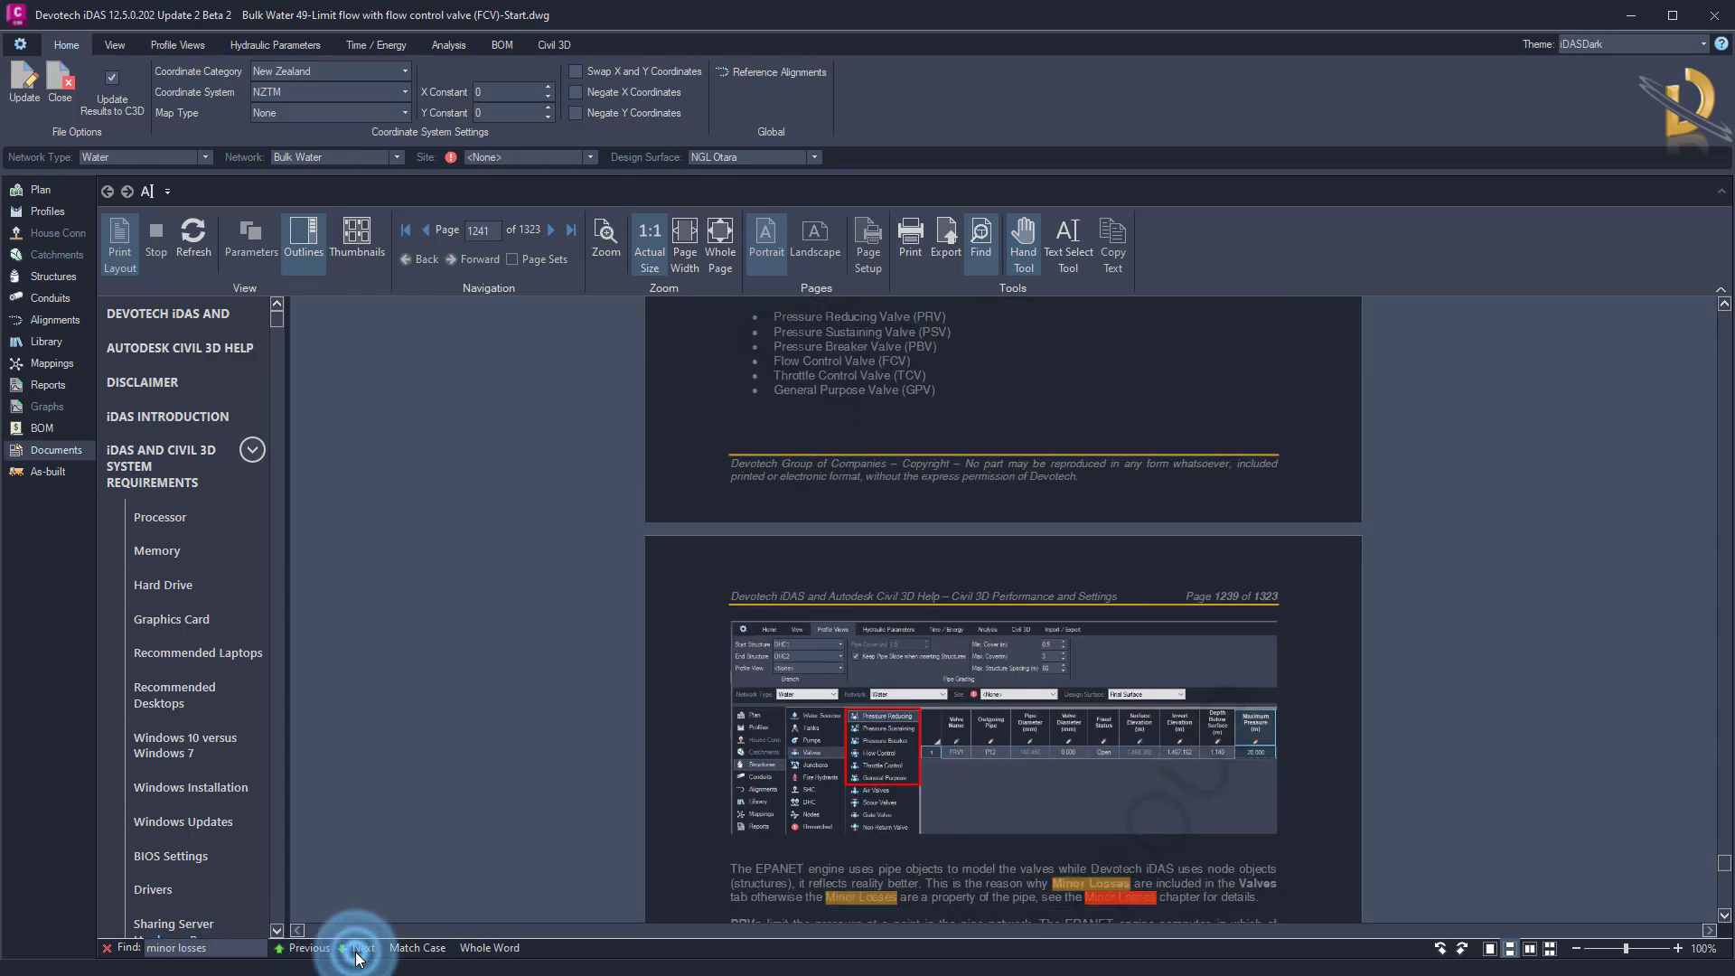
click(357, 956)
click(357, 956)
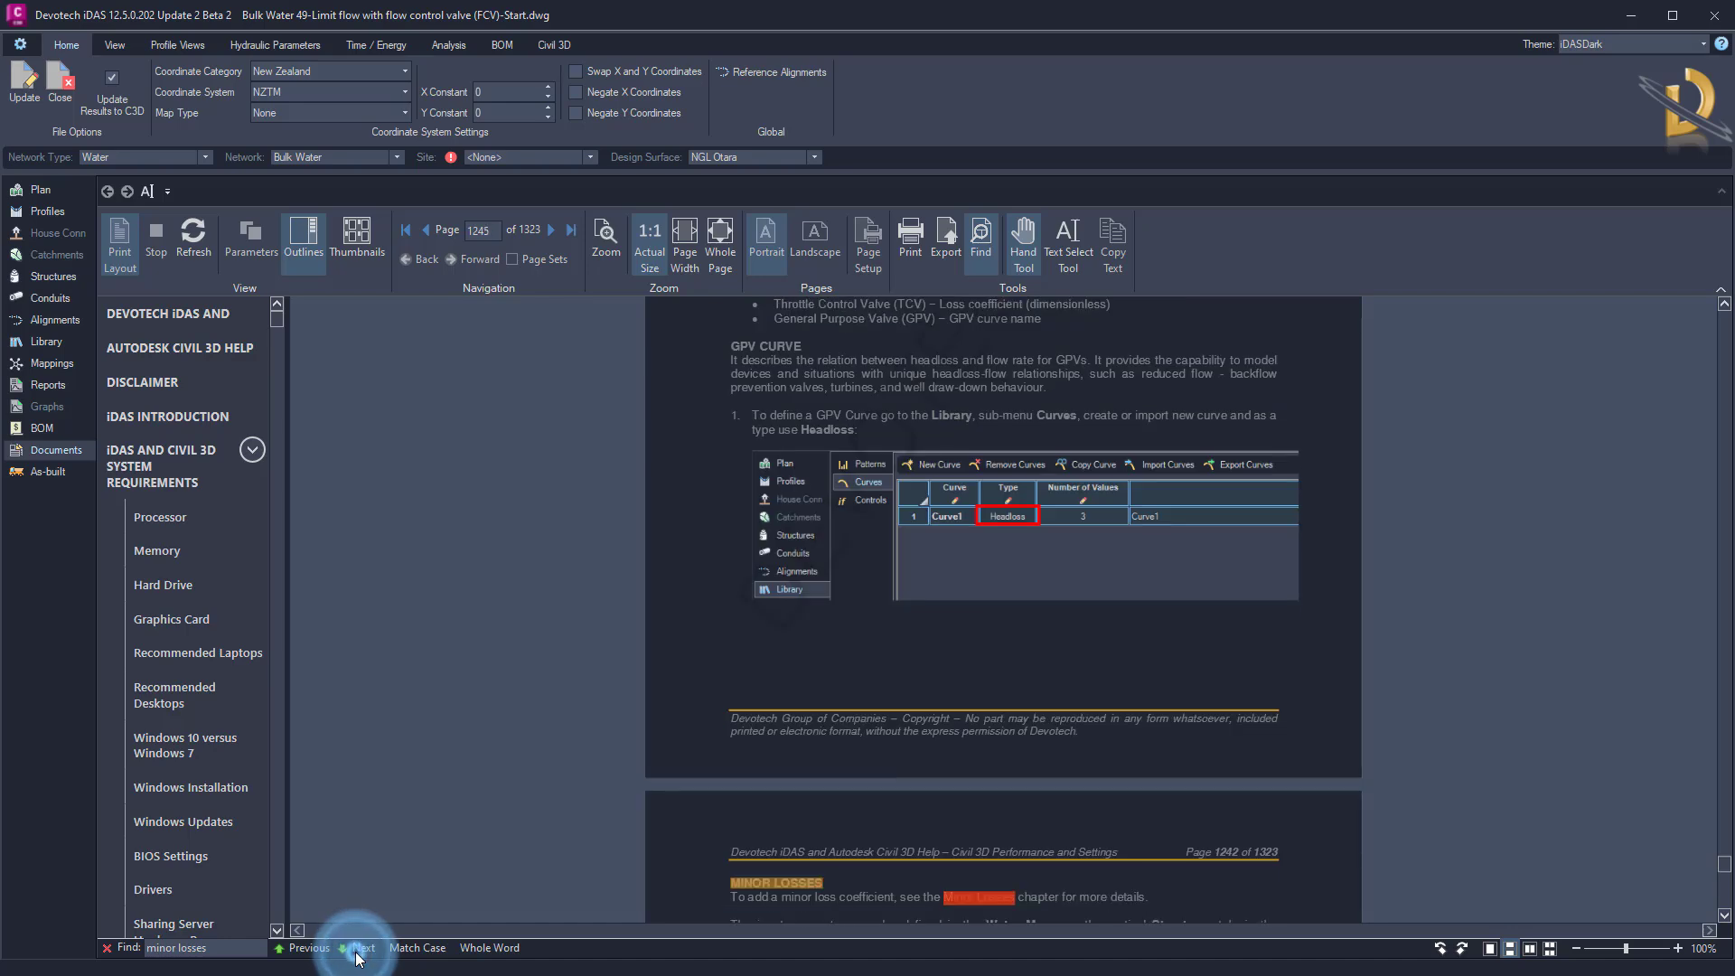
click(357, 956)
click(357, 956)
click(357, 956)
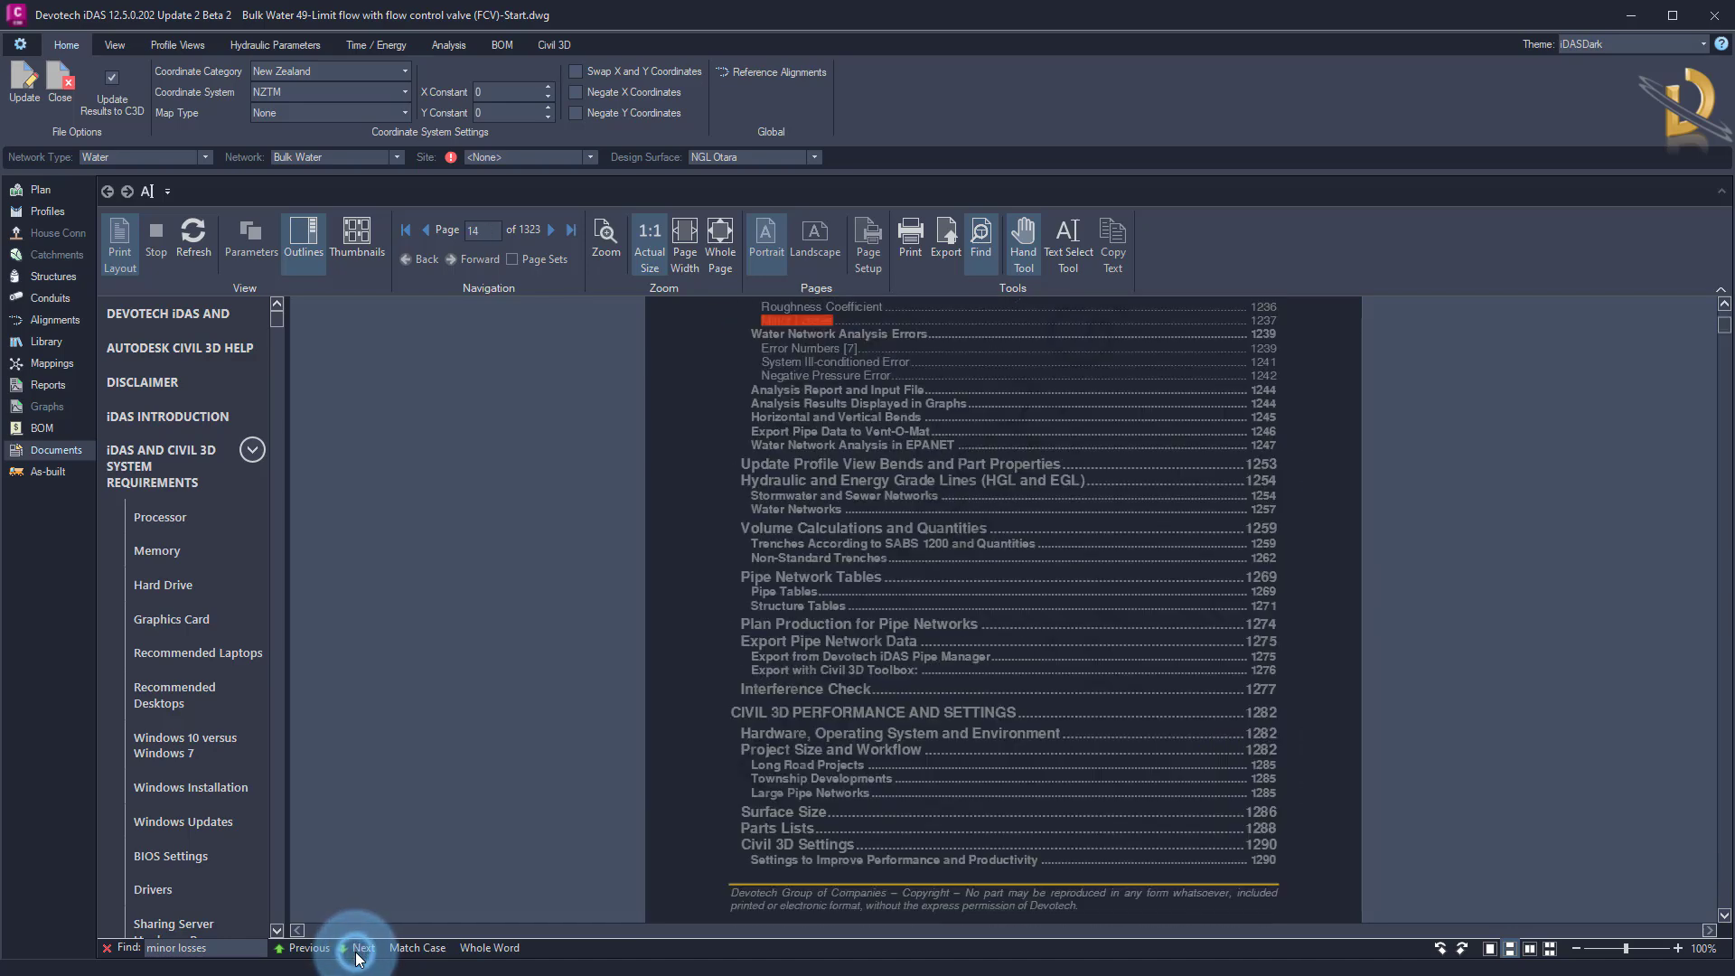
click(307, 947)
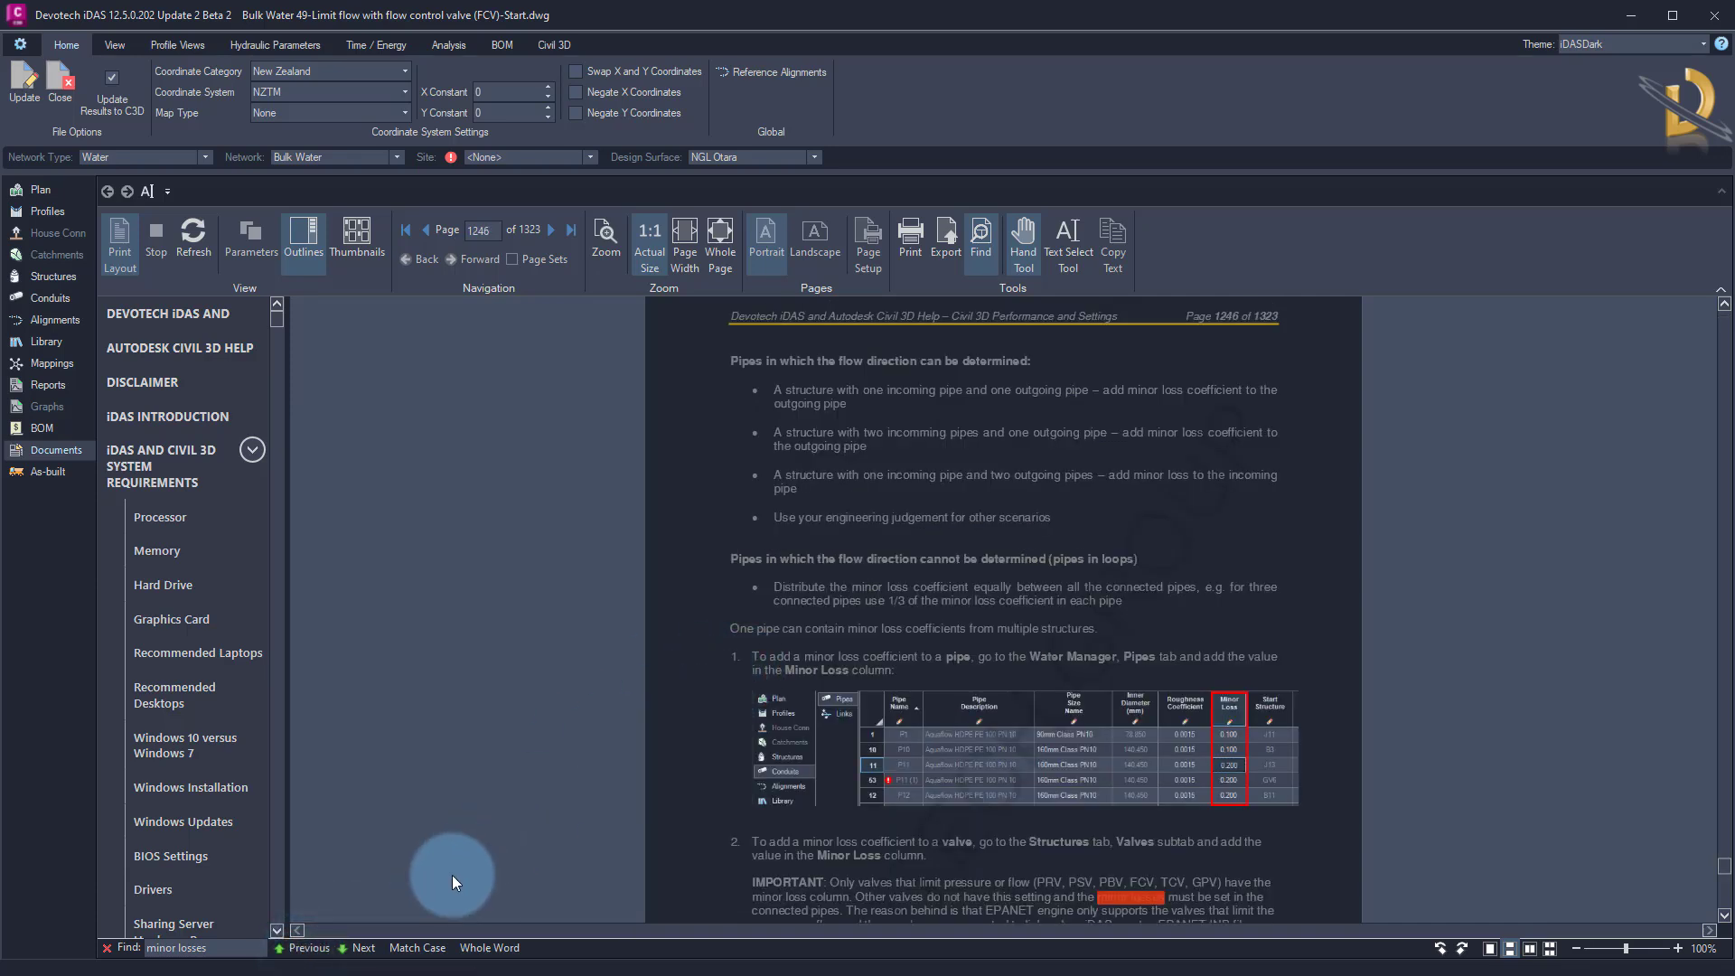
click(313, 949)
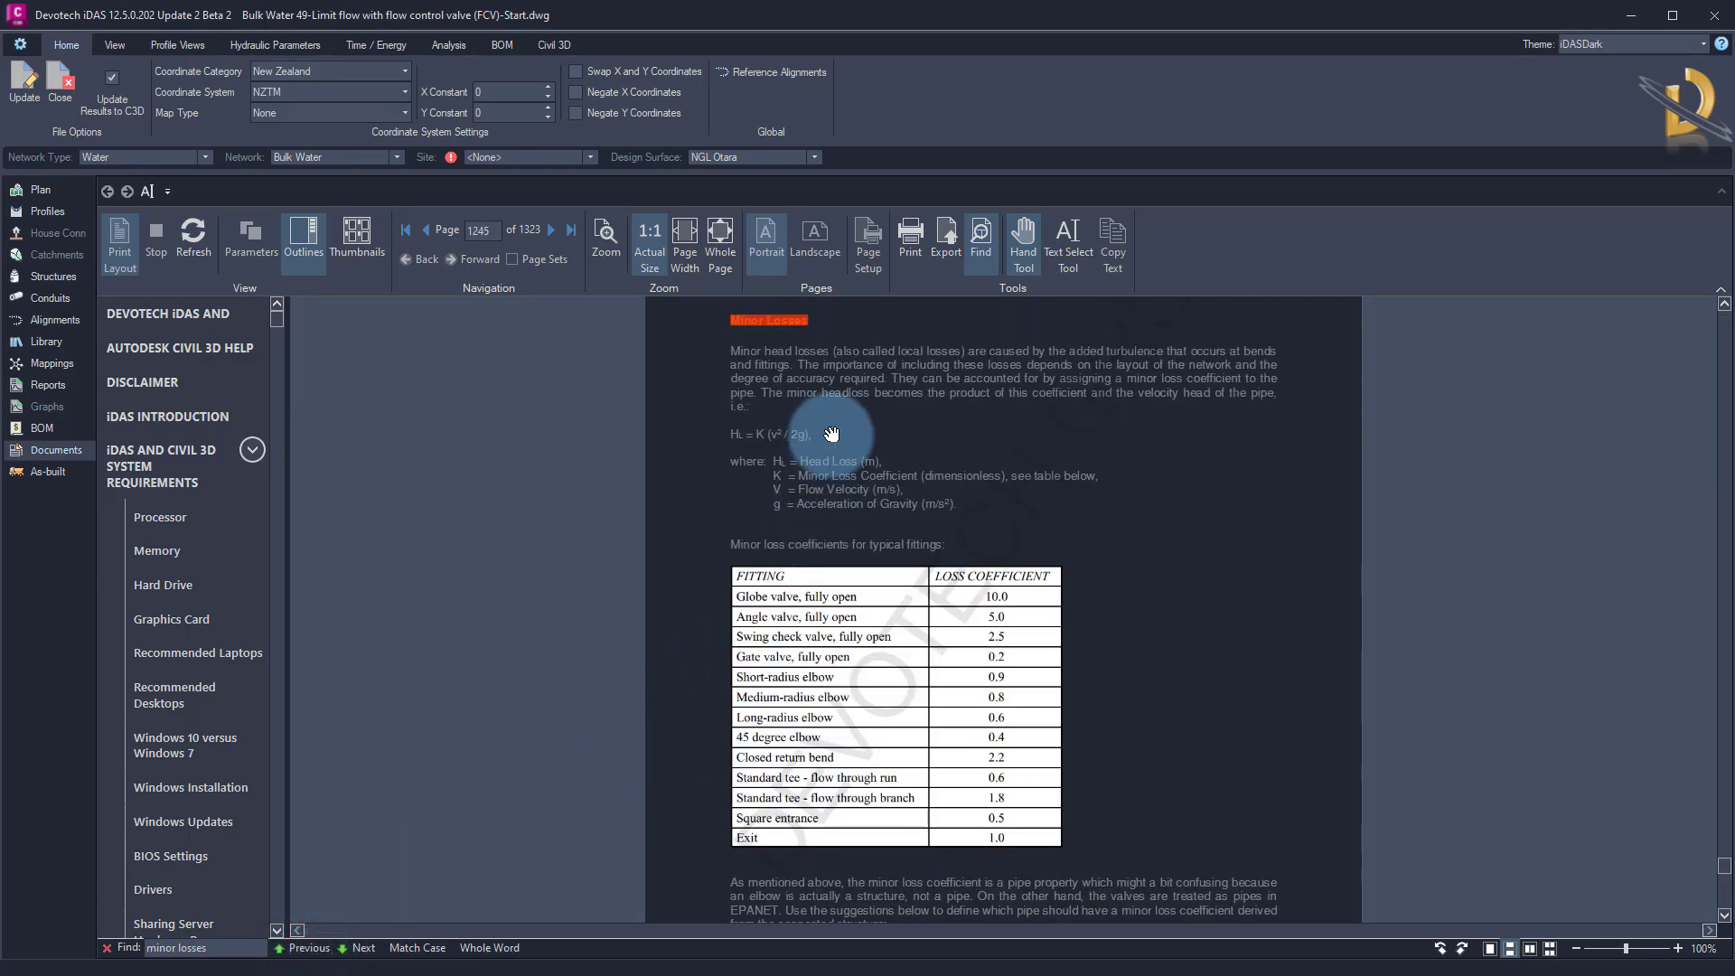
Read the Minor Losses chapter, covering the loss coefficients for typical fittings and how to add them to pipes and valves
drag(832, 421, 799, 620)
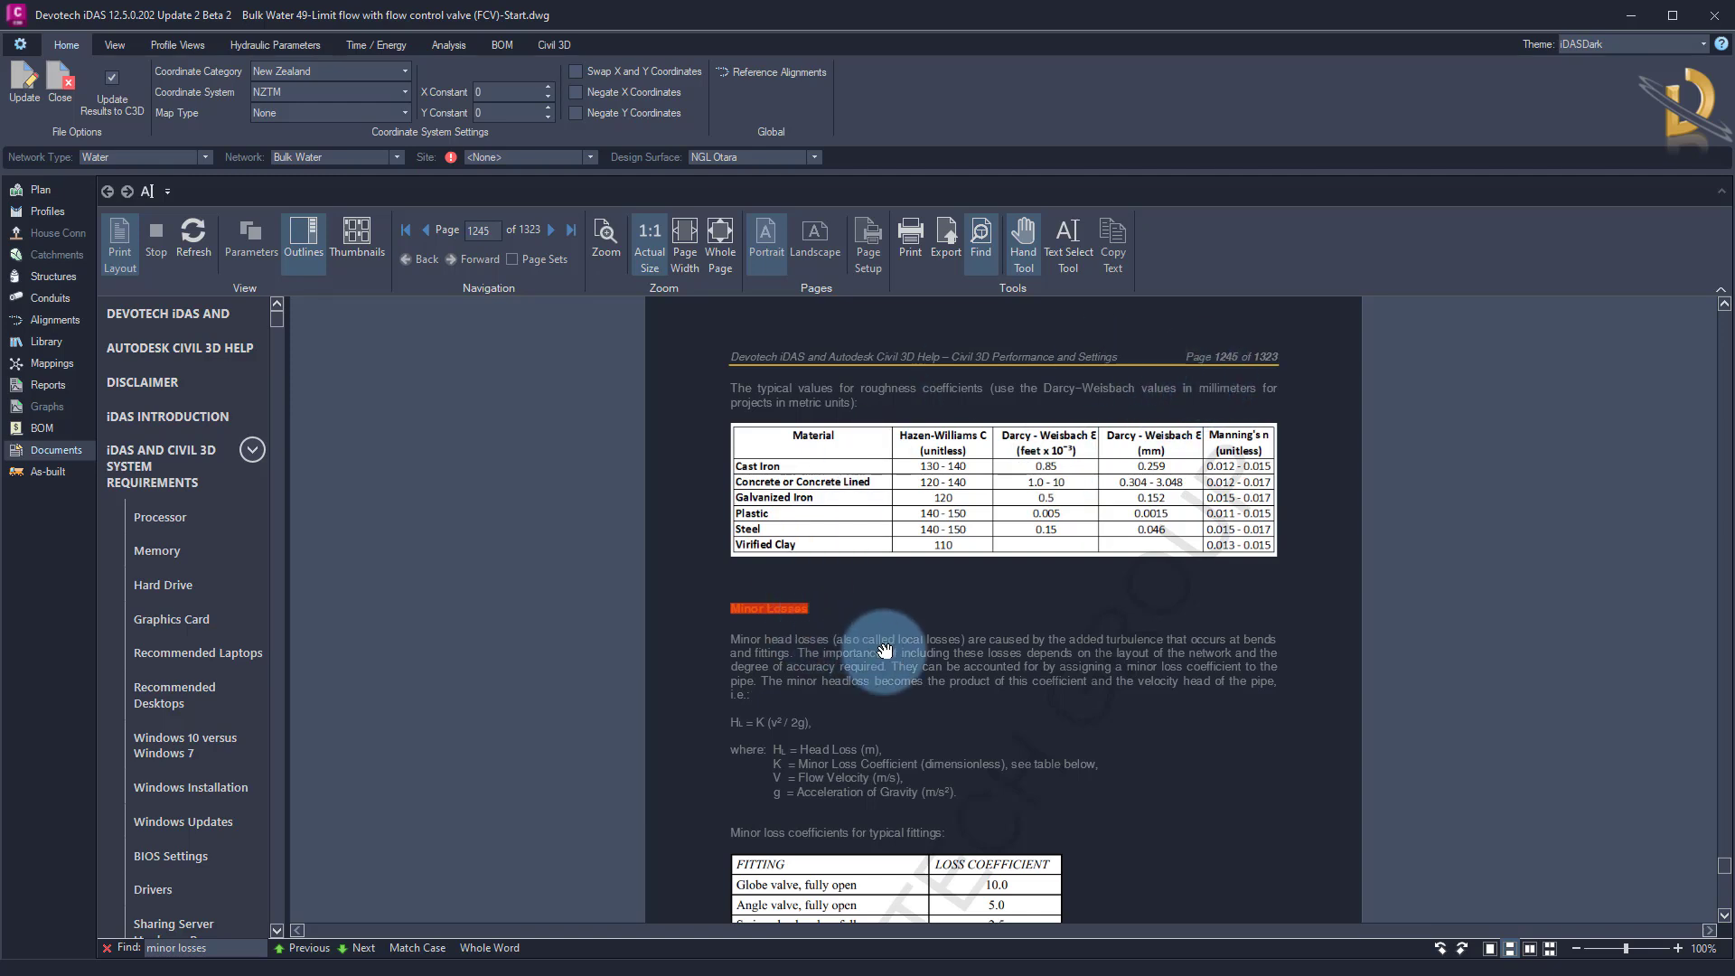
scroll(885, 650, down, 5)
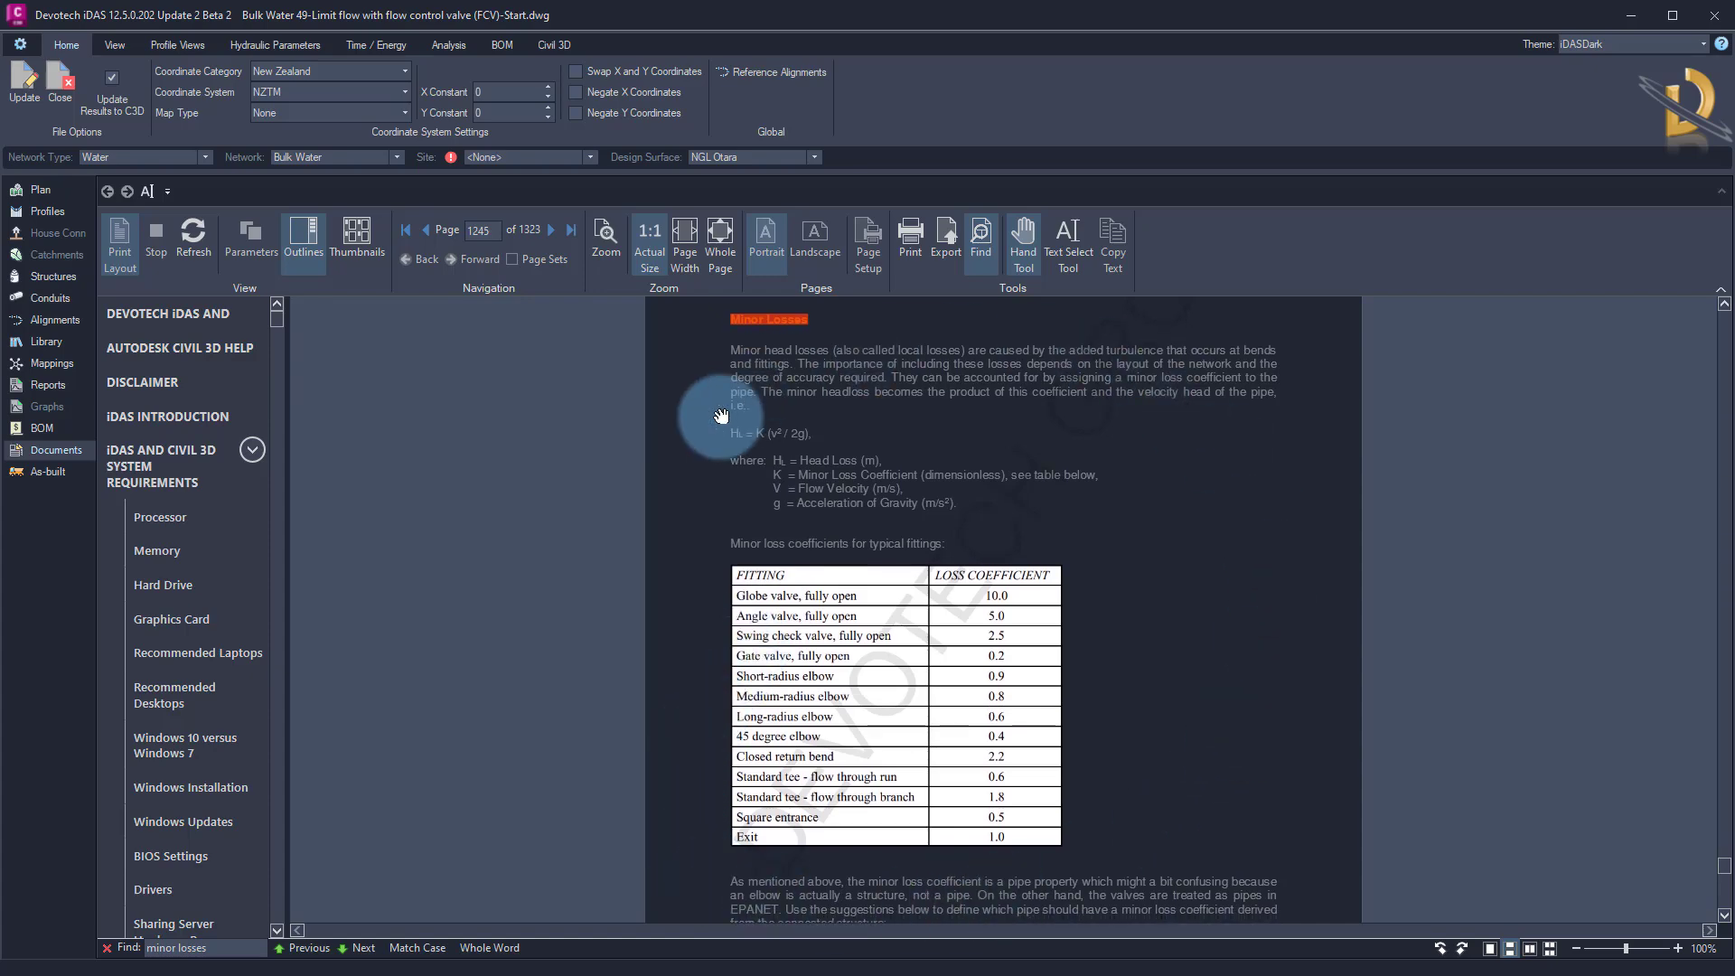
scroll(792, 704, down, 1)
scroll(792, 705, down, 10)
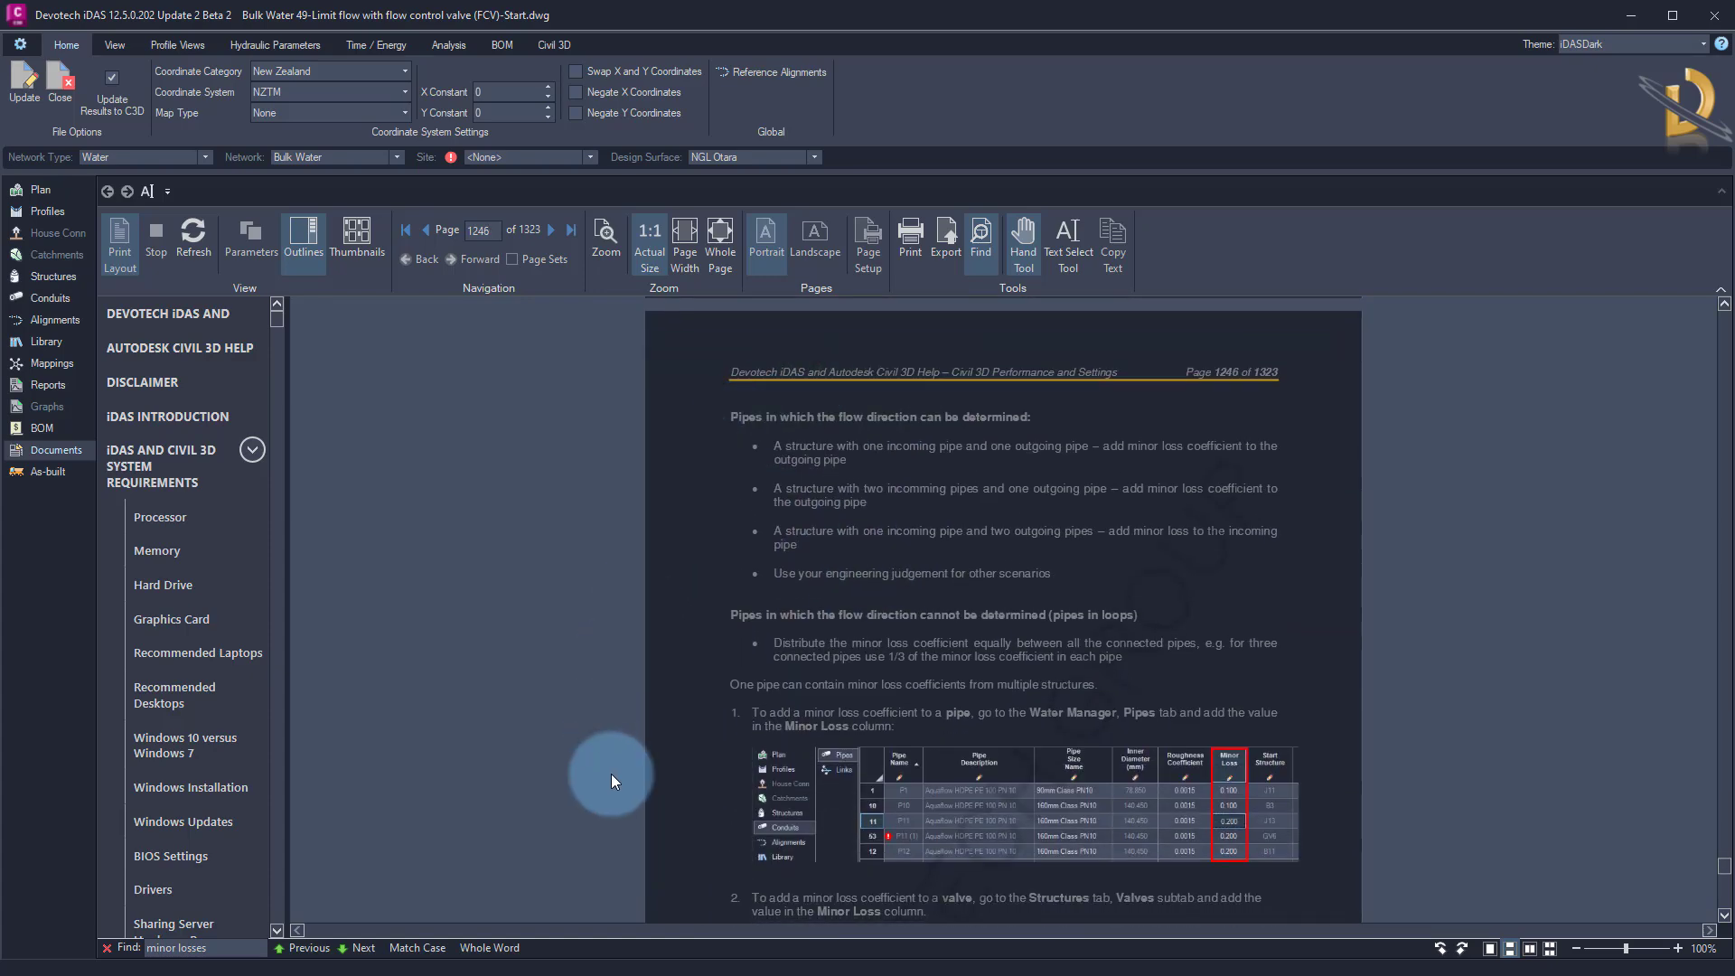
scroll(758, 788, down, 4)
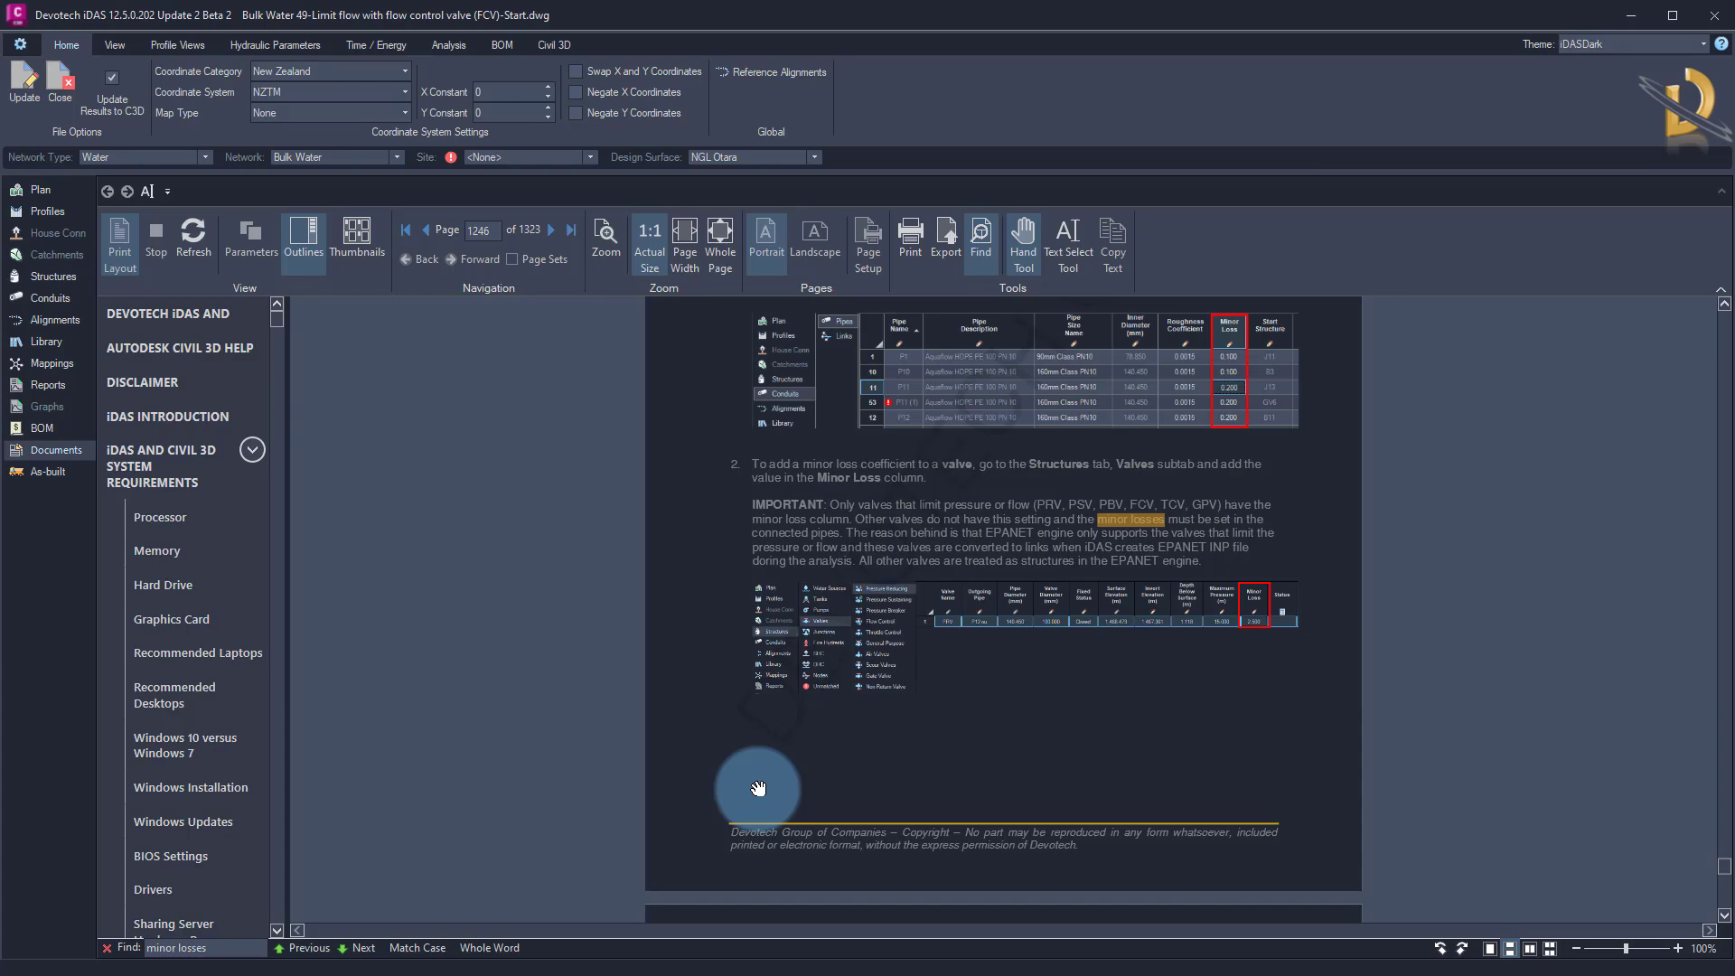
scroll(758, 788, down, 9)
scroll(745, 768, up, 15)
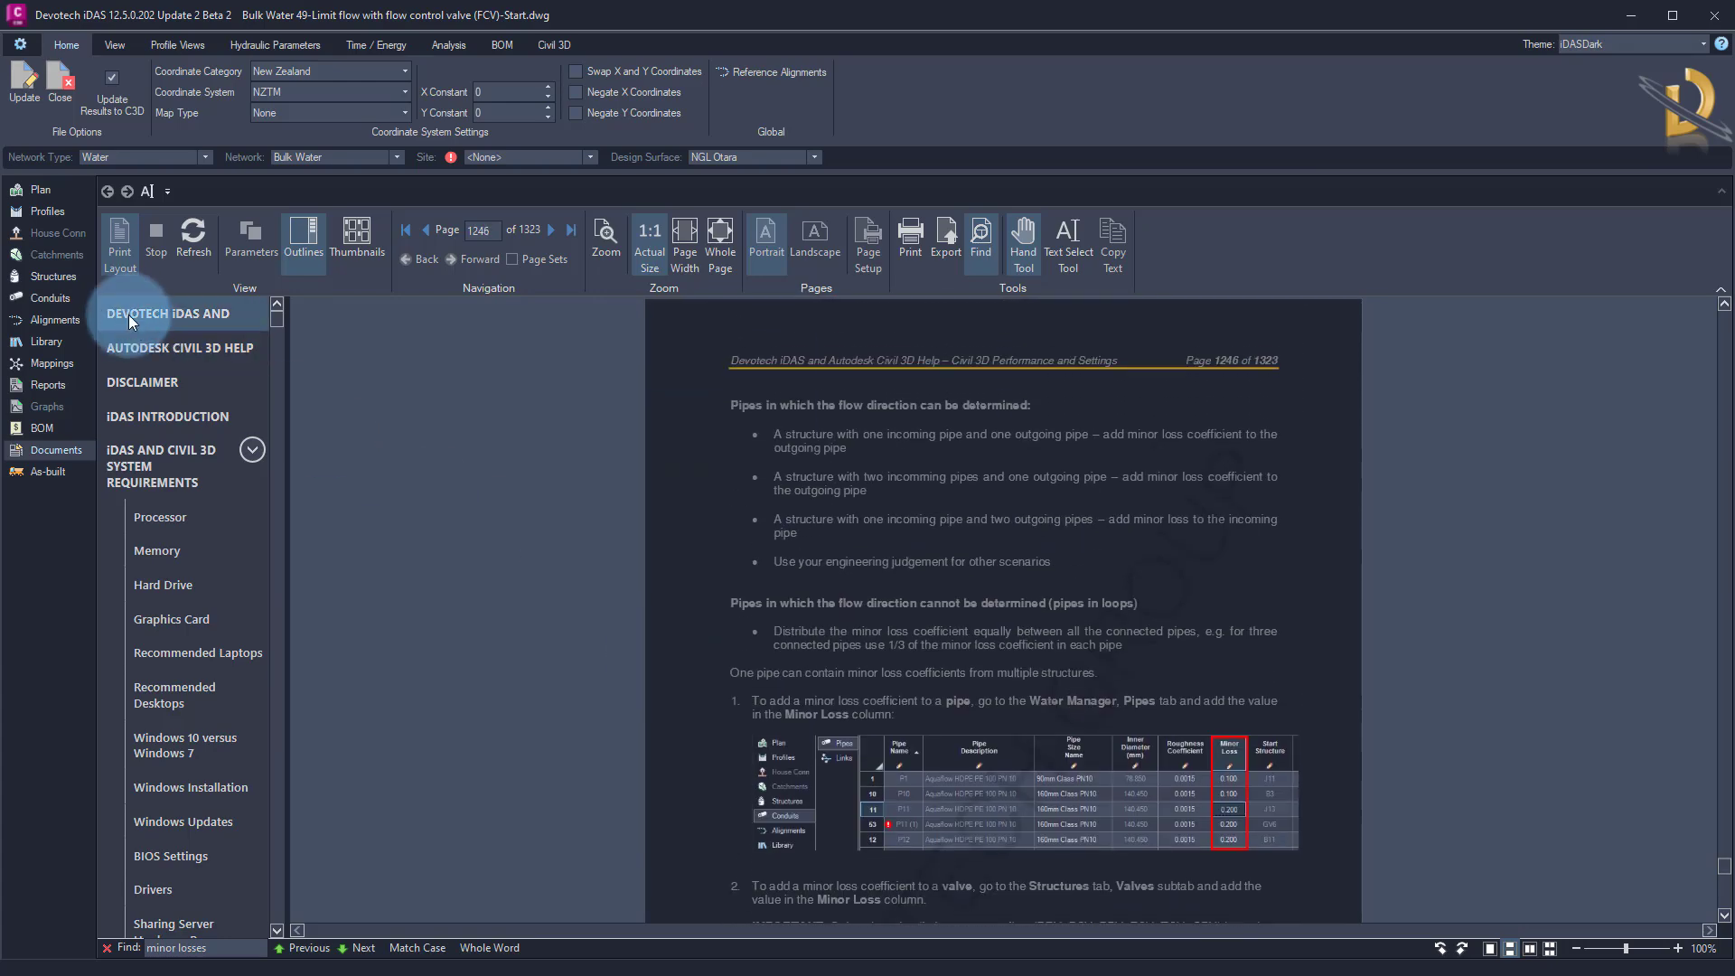
Return to the flow control valves table and analyse the Bulk Water network
click(52, 276)
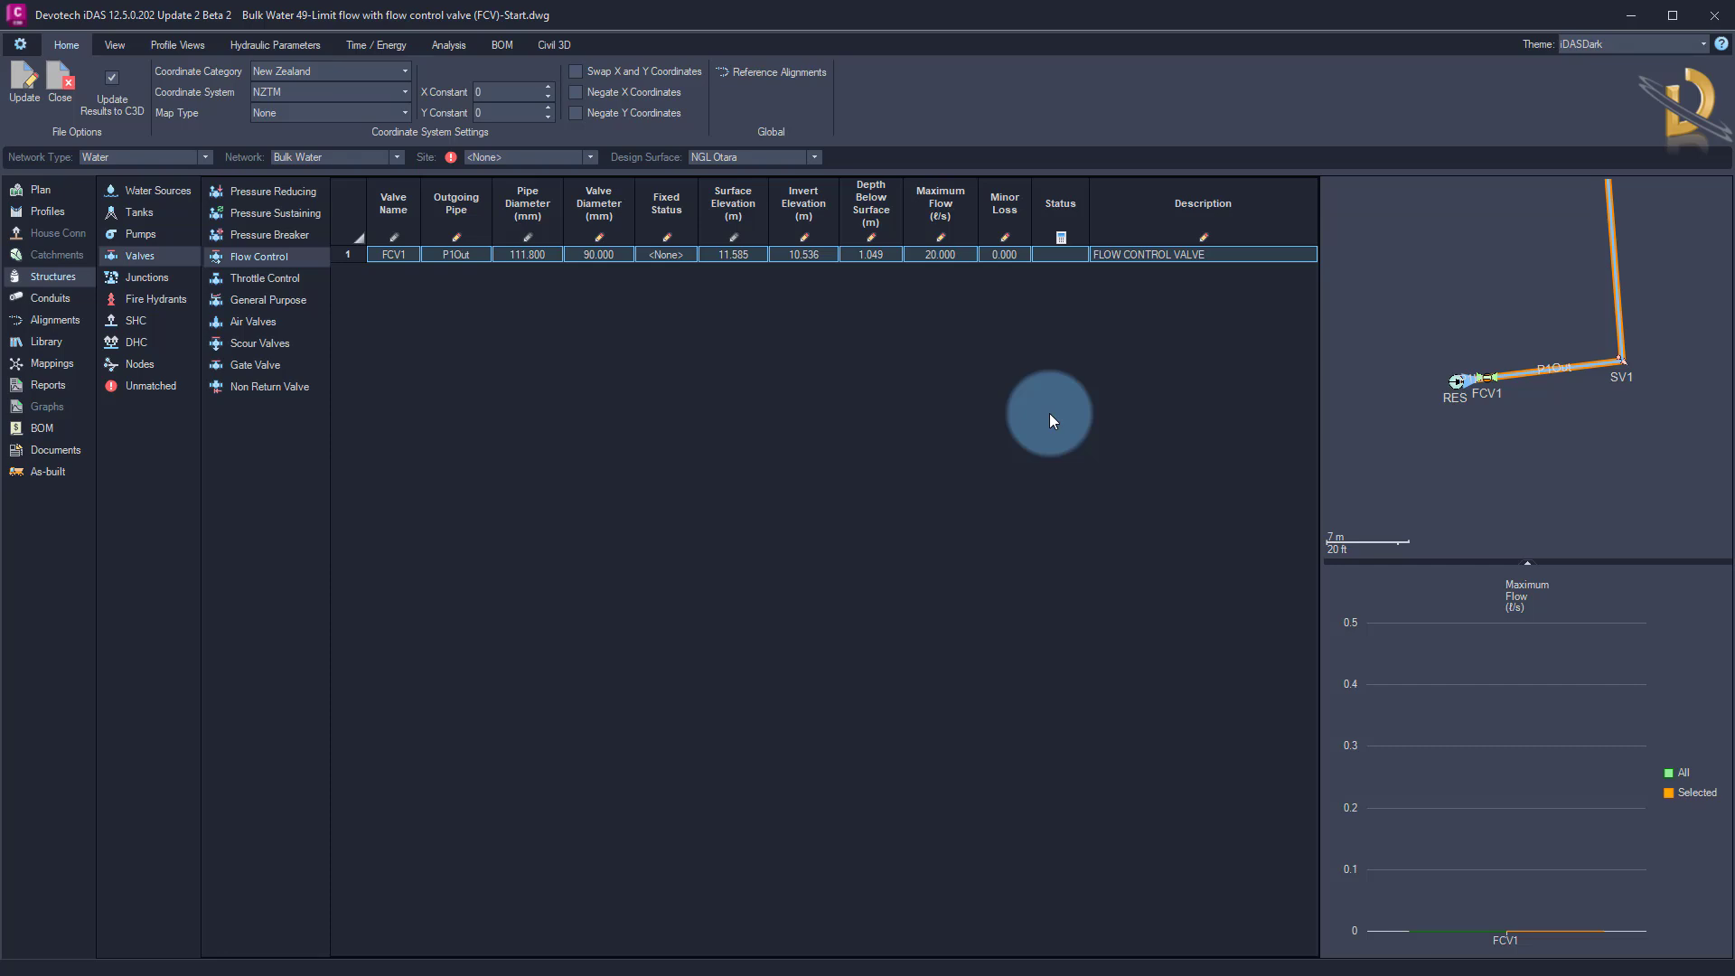
right_click(1357, 252)
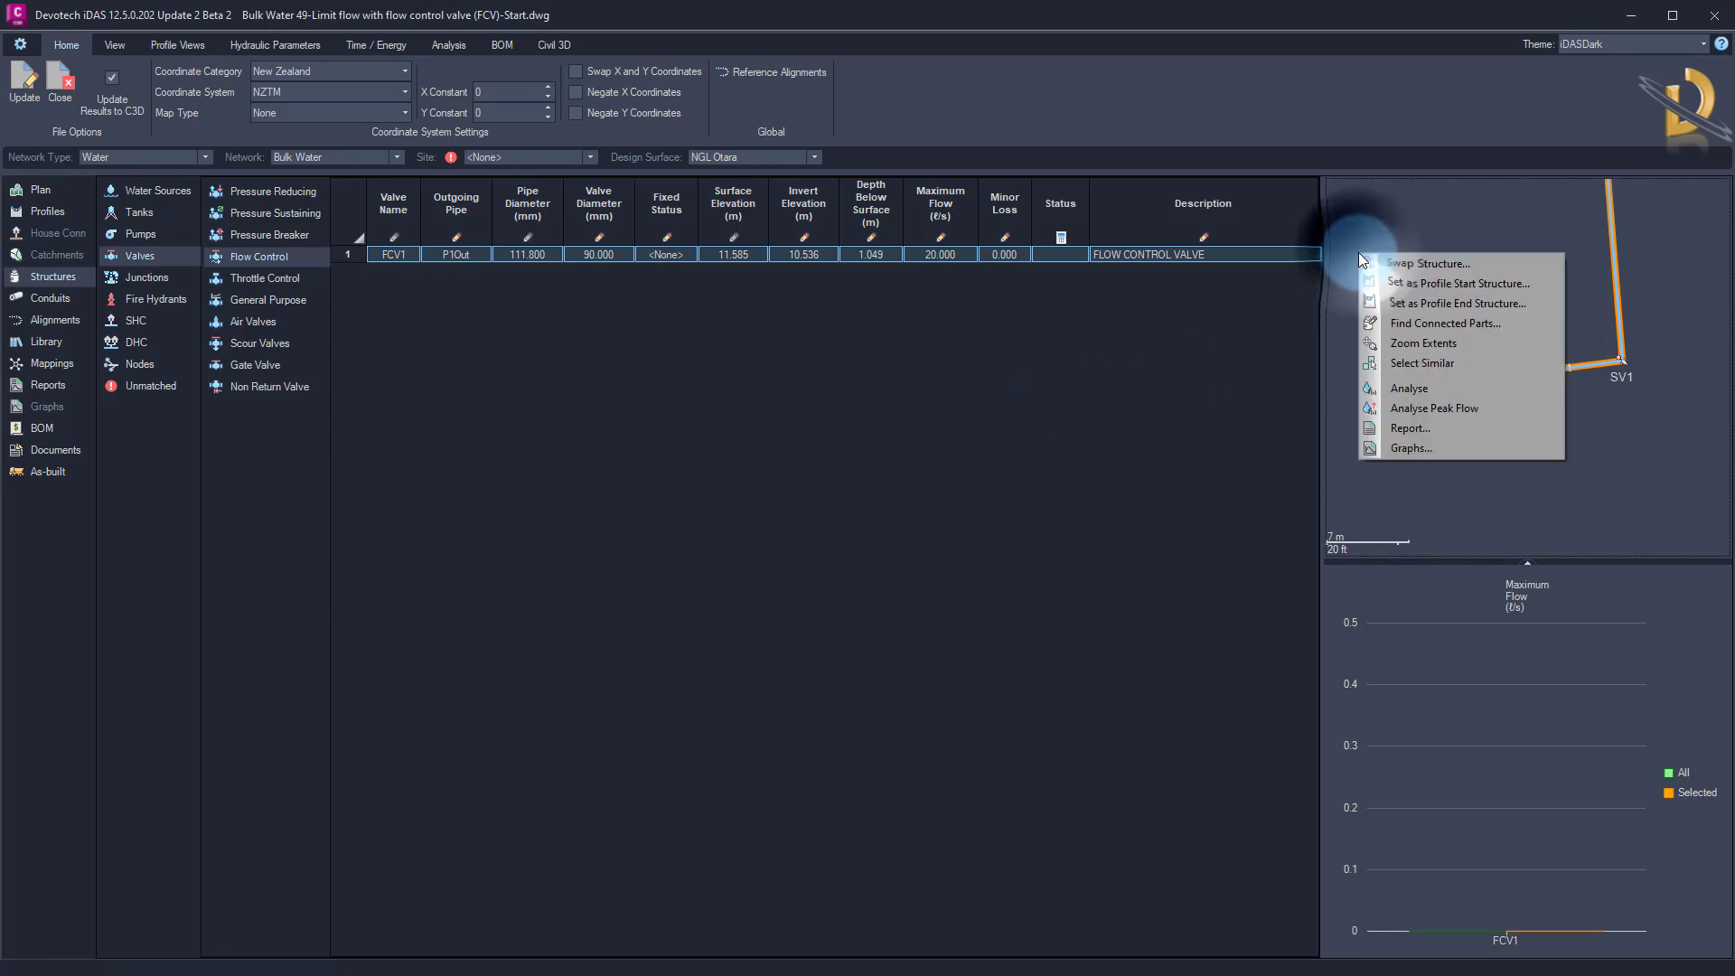
click(1410, 399)
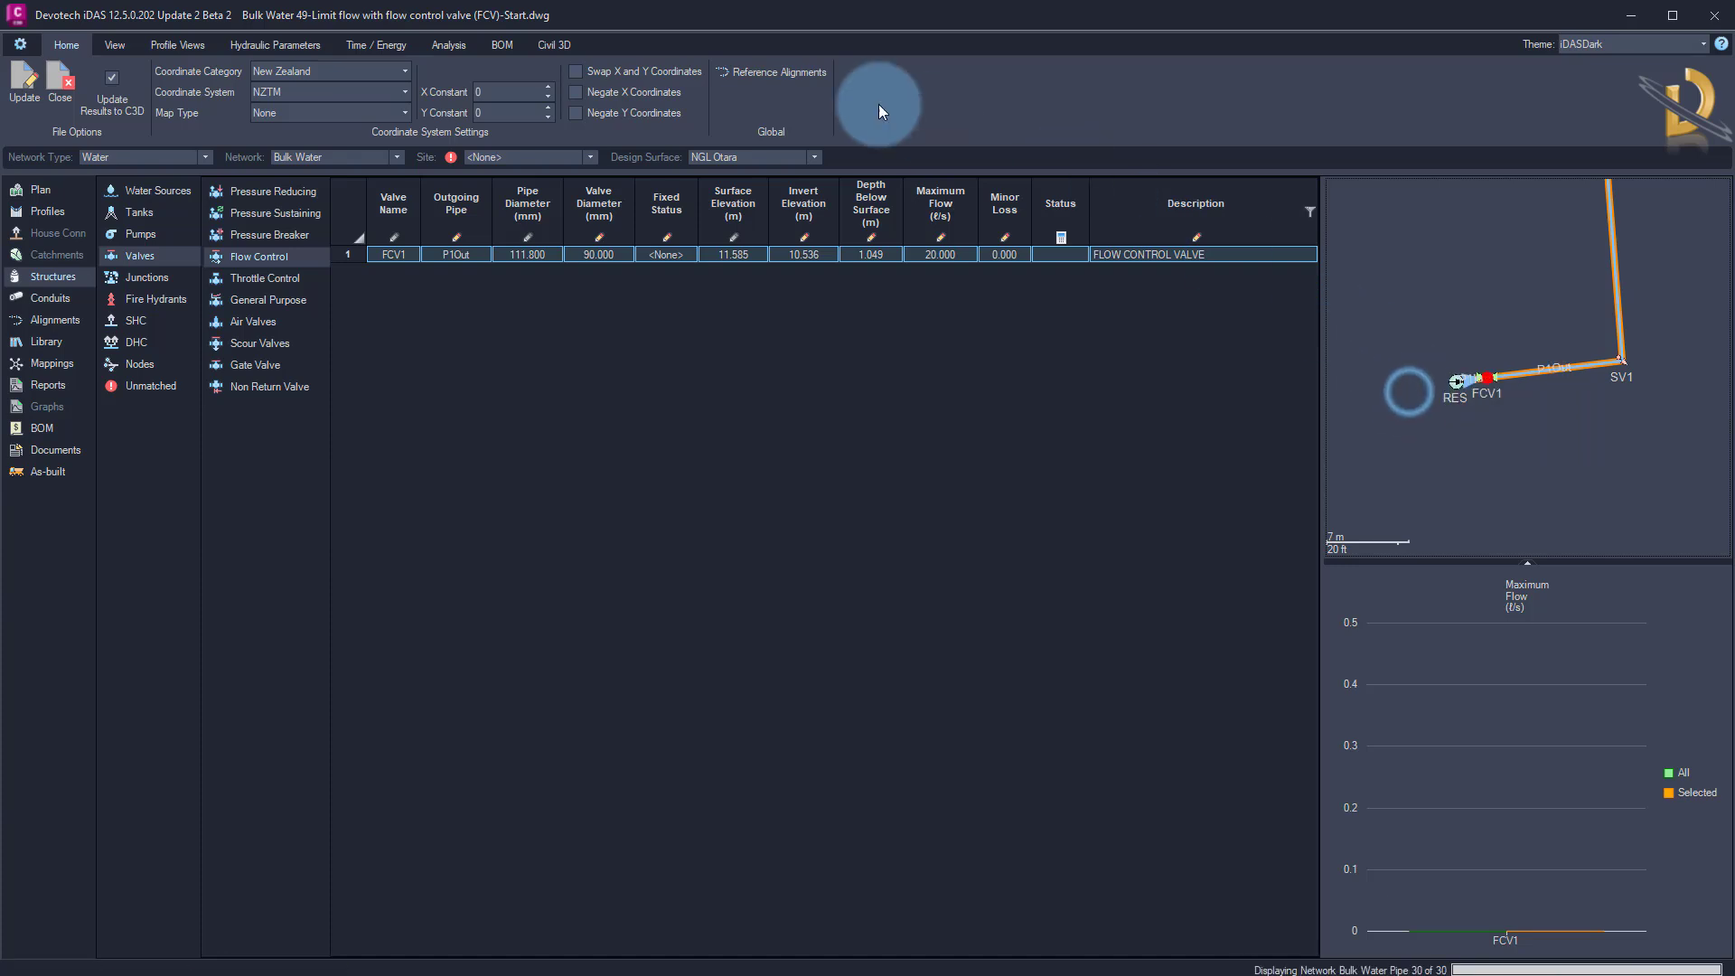
click(924, 545)
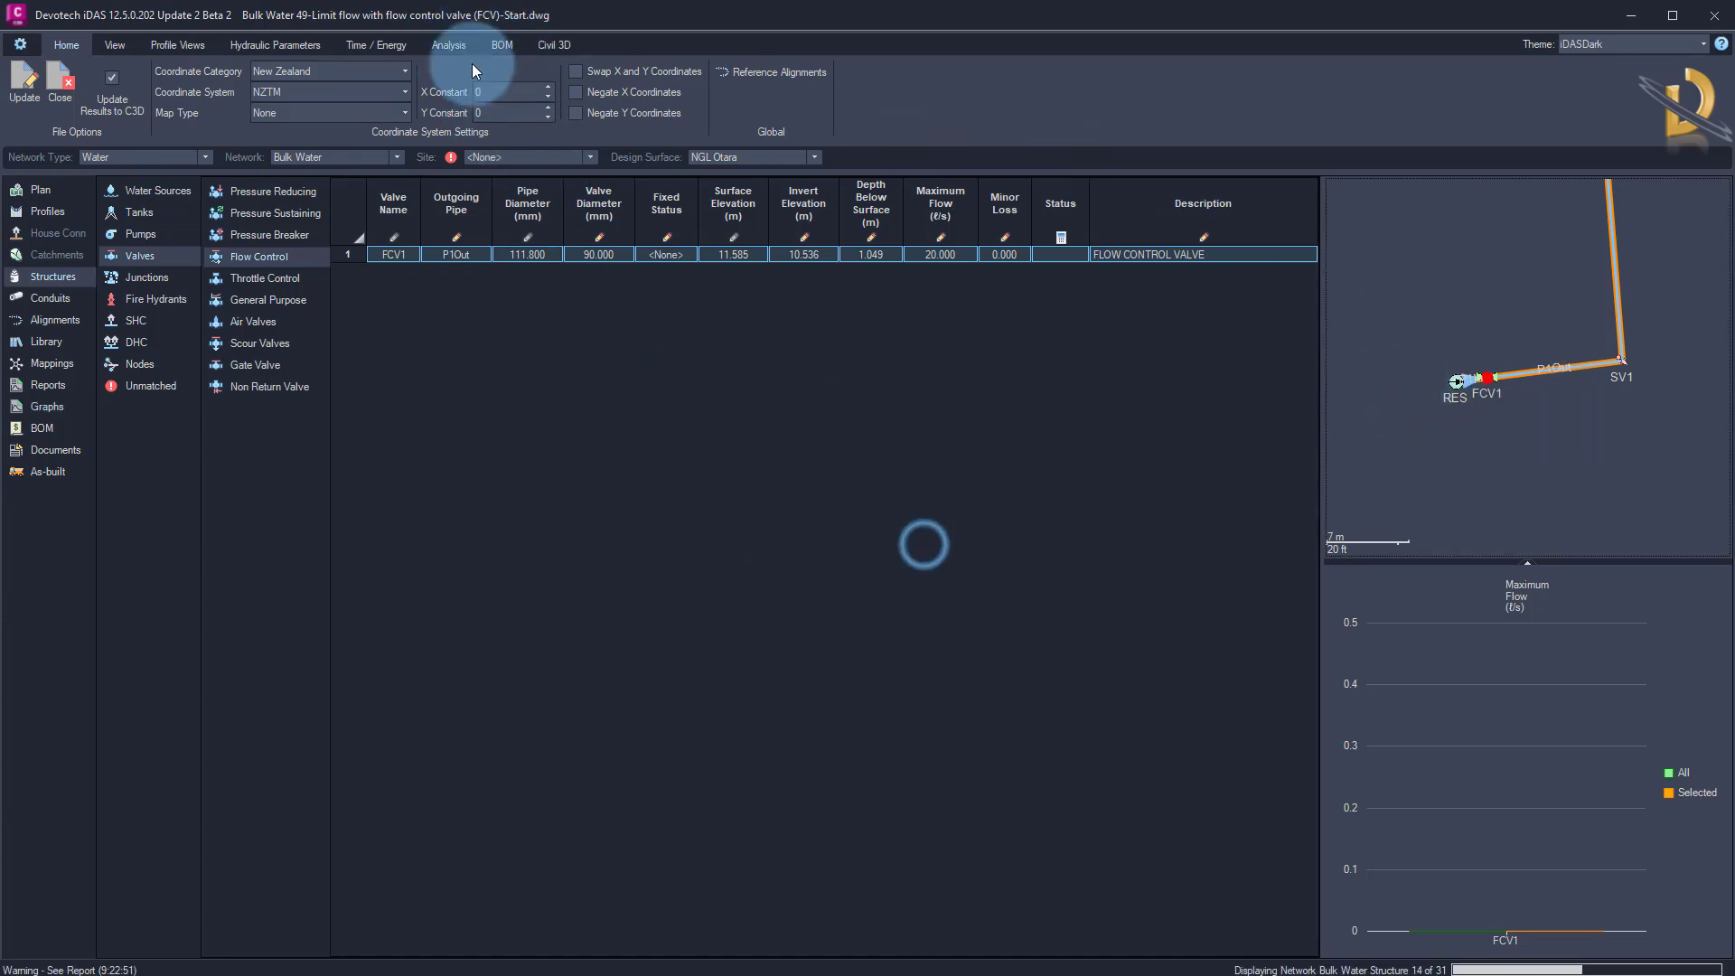
Open the Bulk Water network's analysis report and read which pipe causes the input error
click(448, 46)
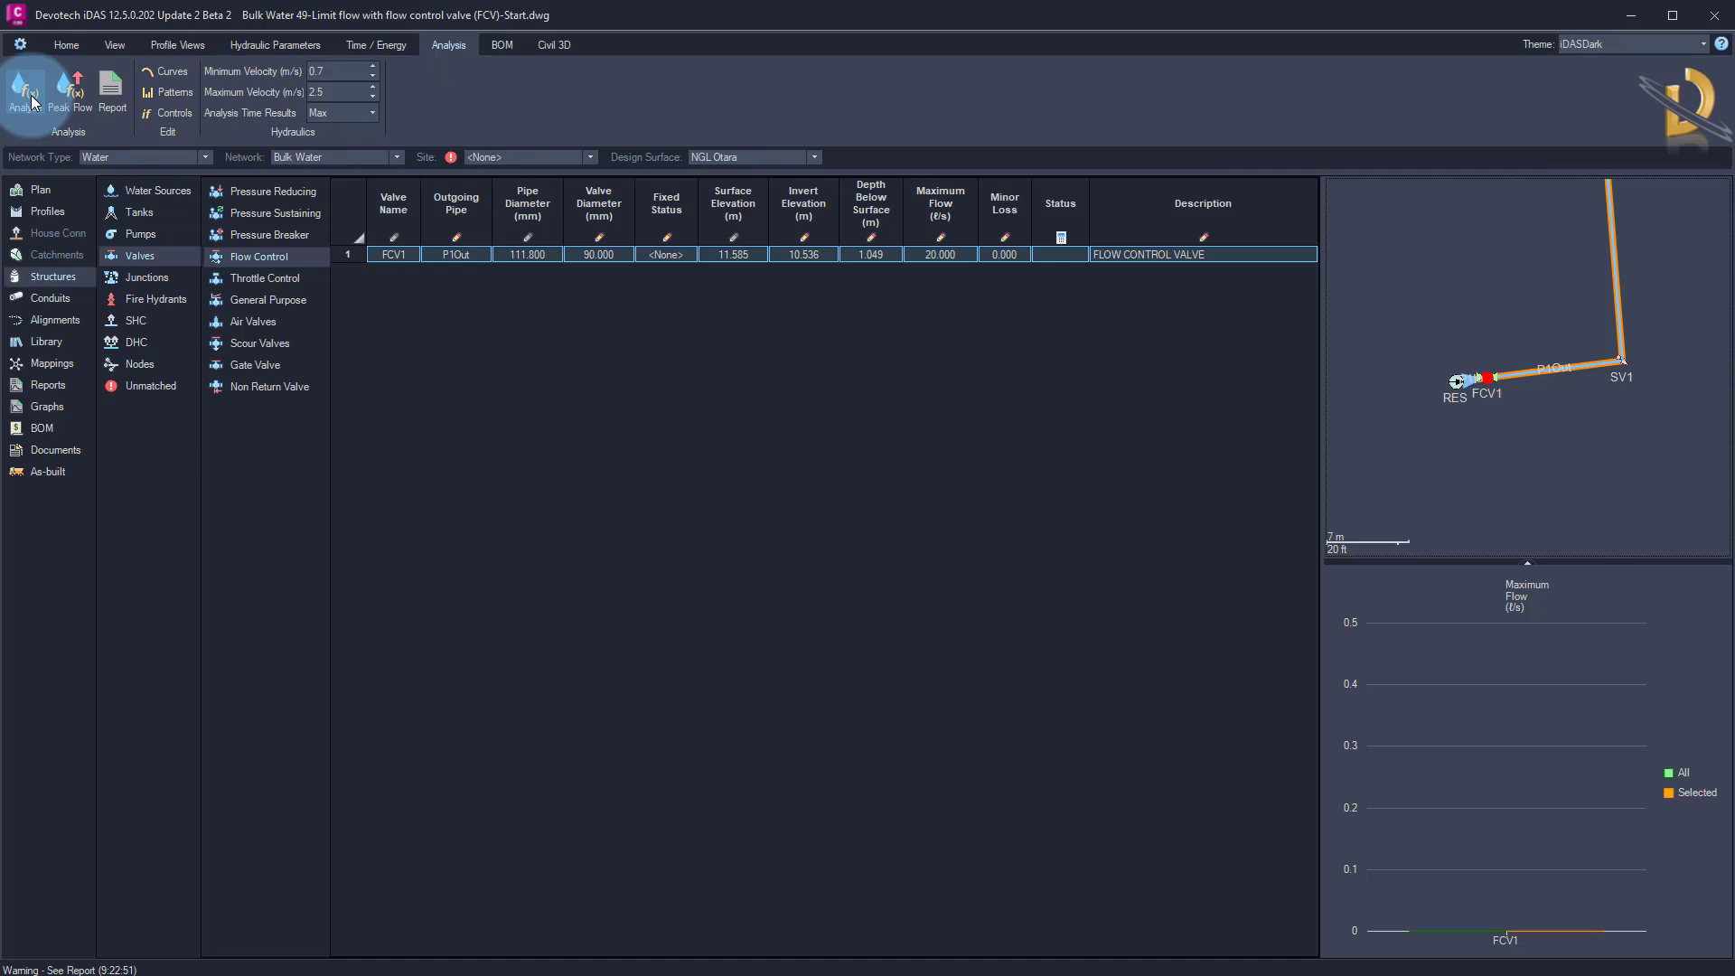
click(50, 387)
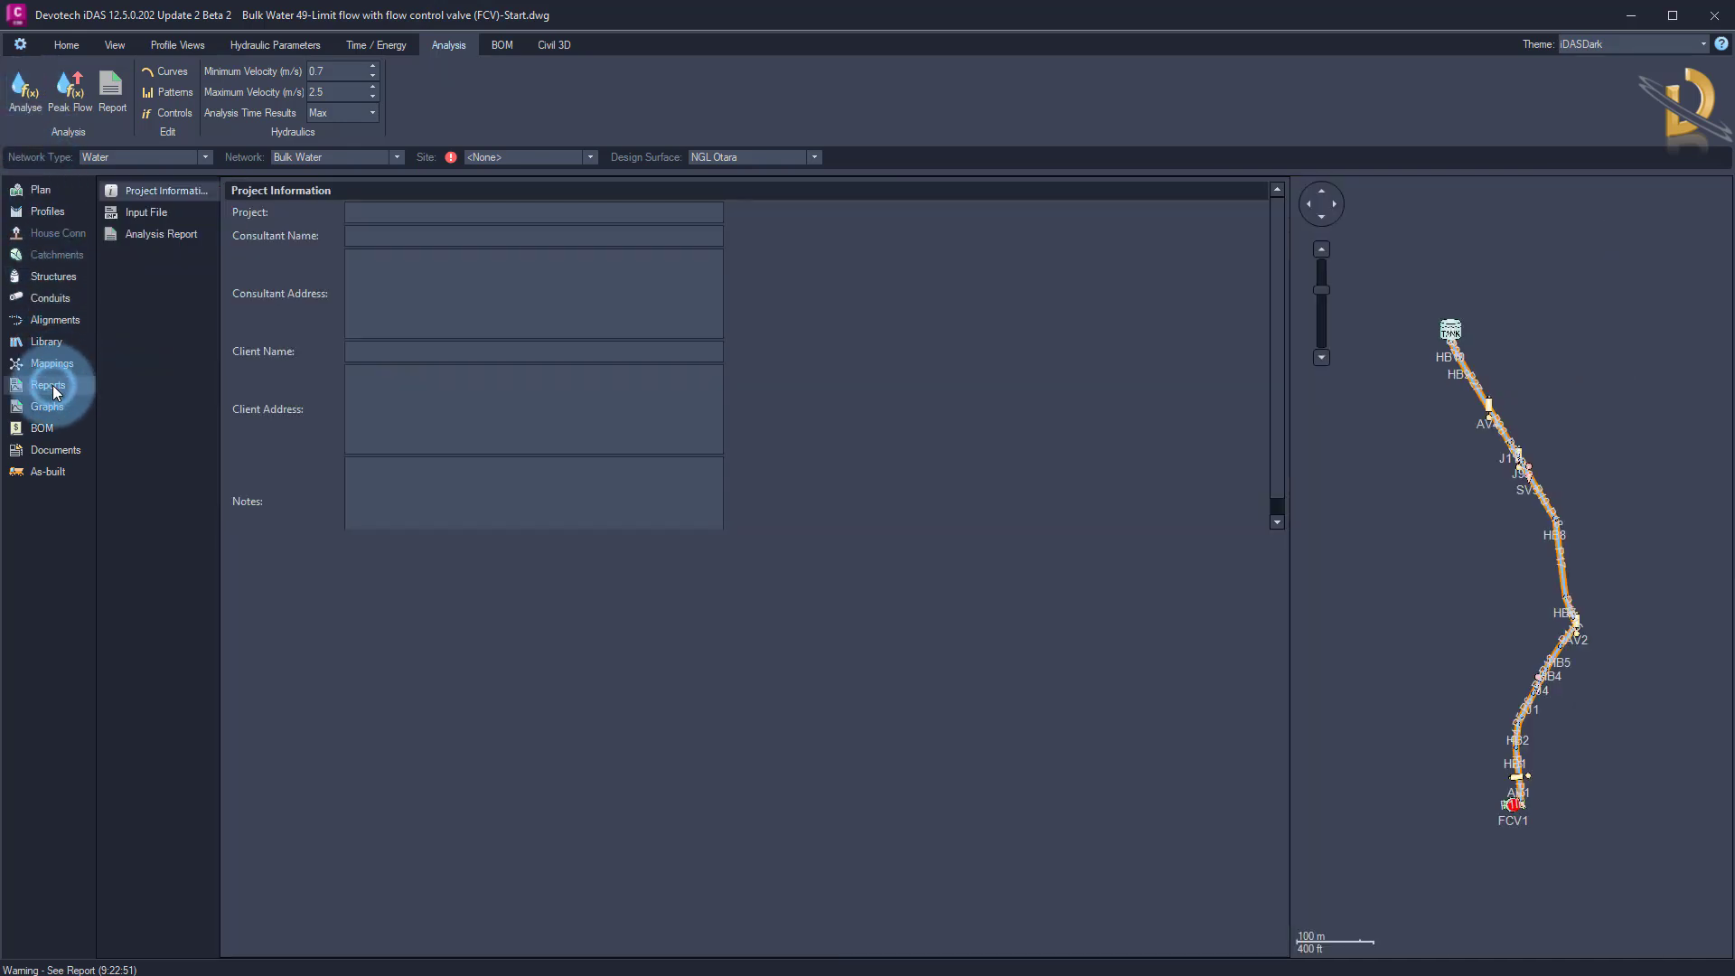
click(163, 234)
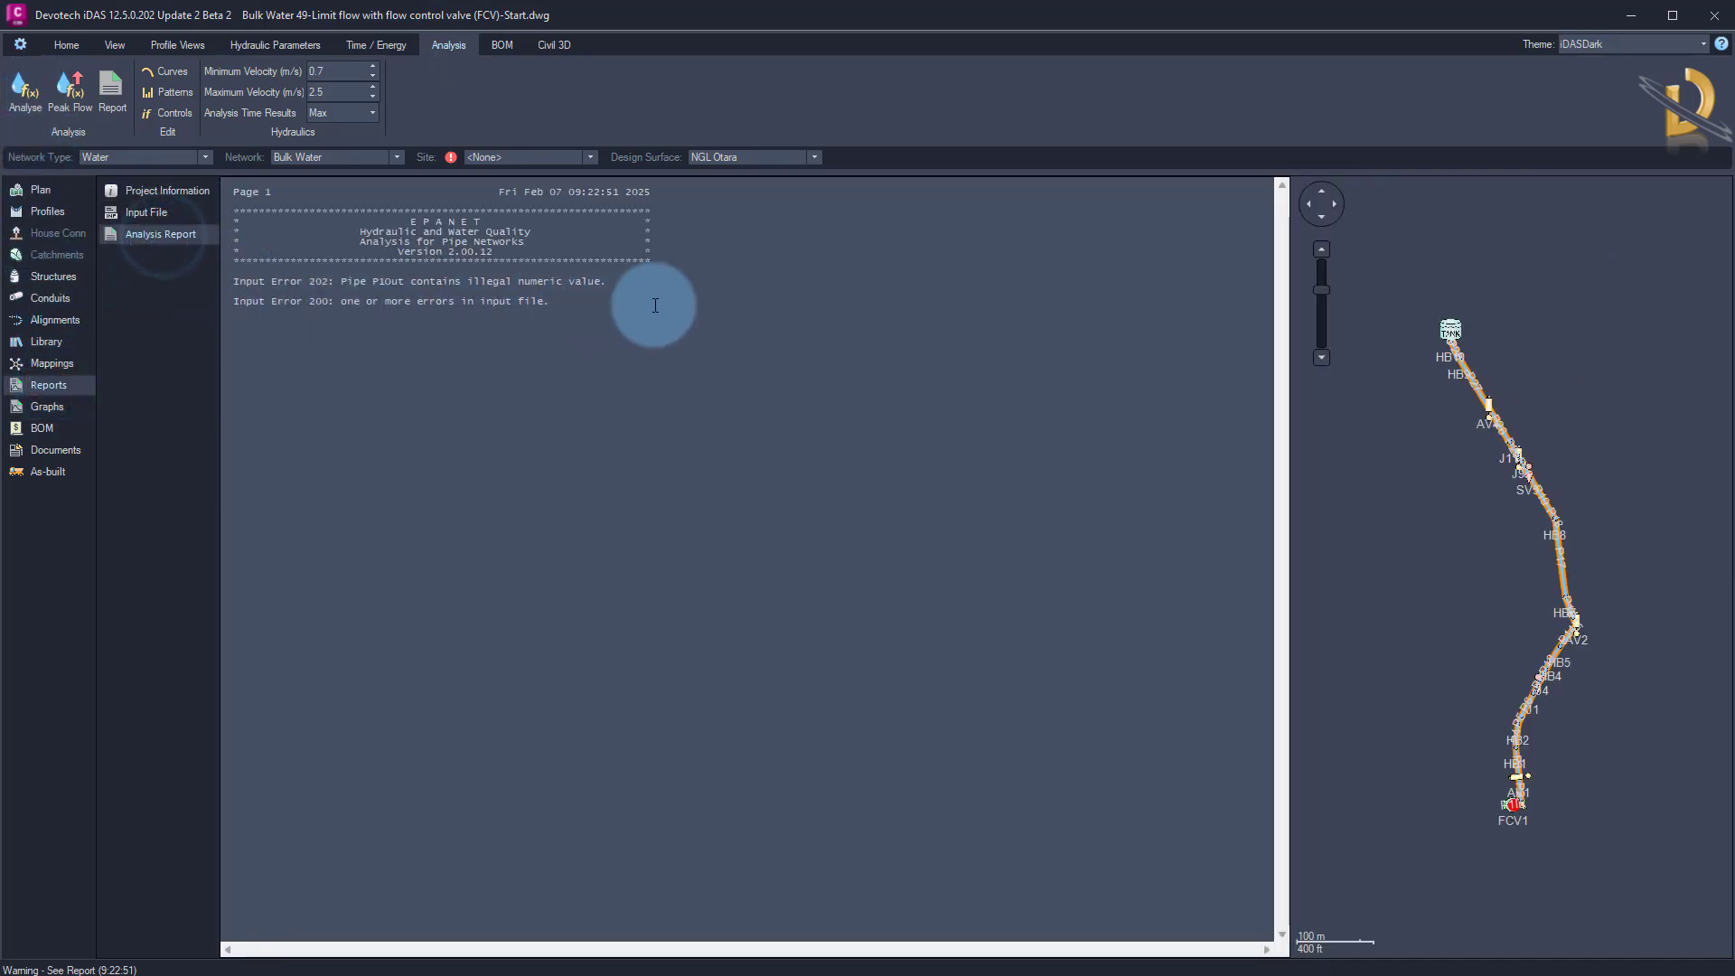
drag(638, 288, 306, 289)
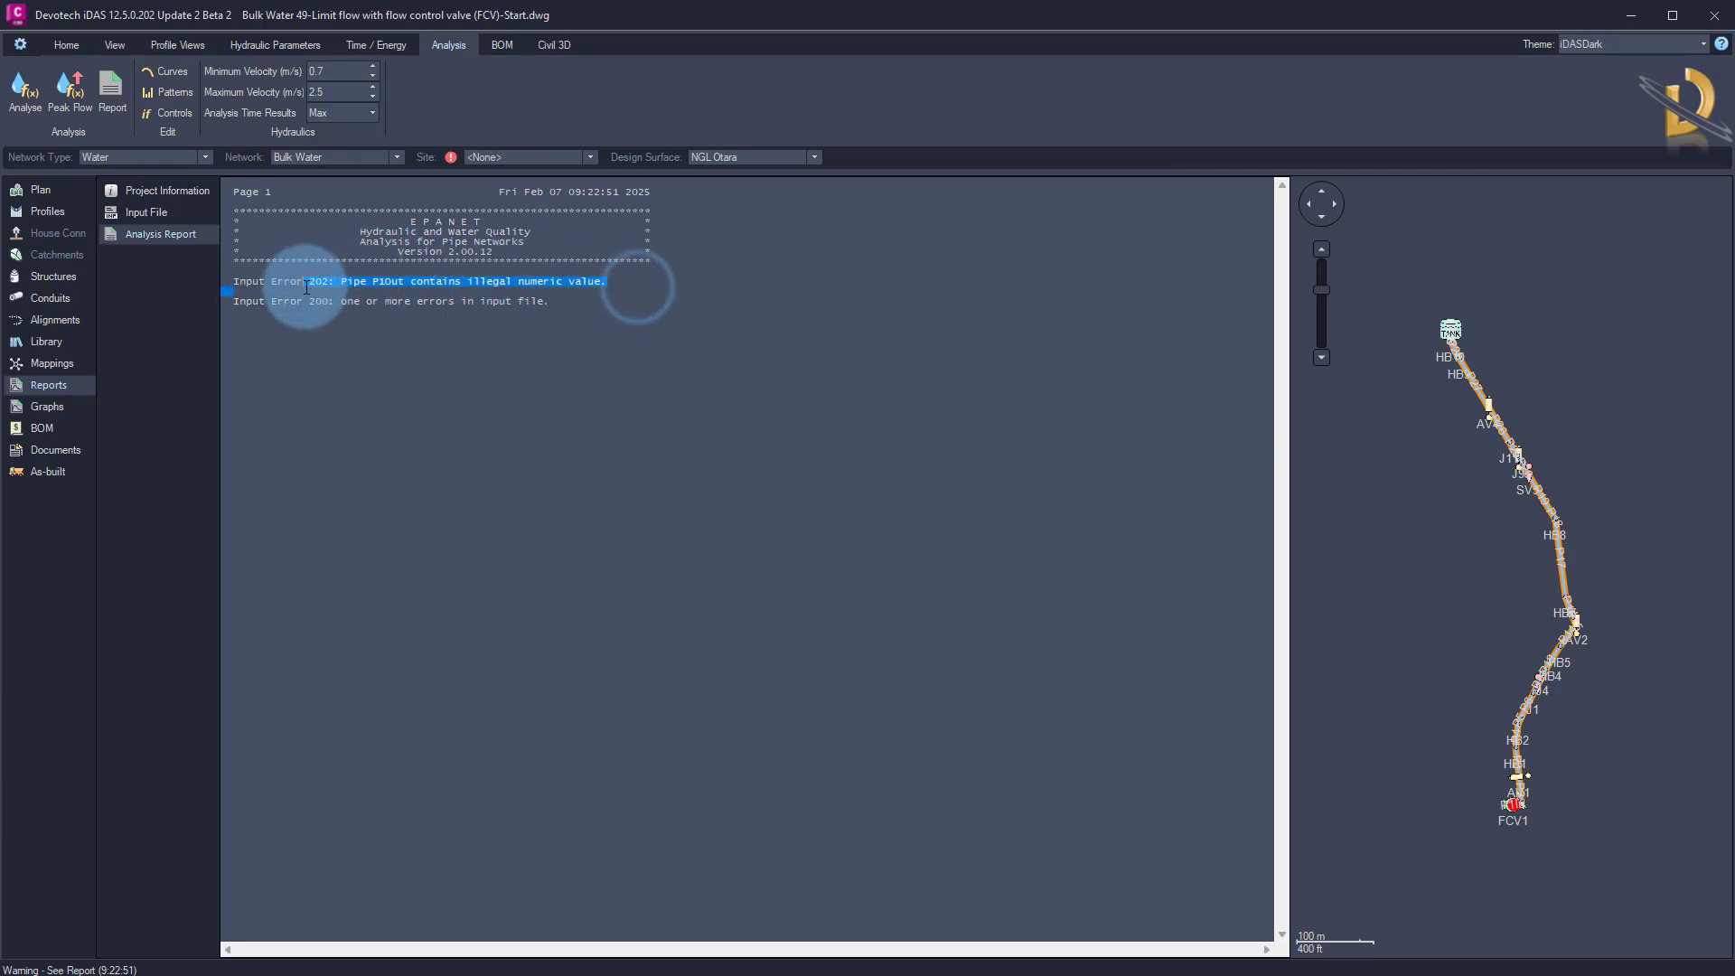
click(299, 290)
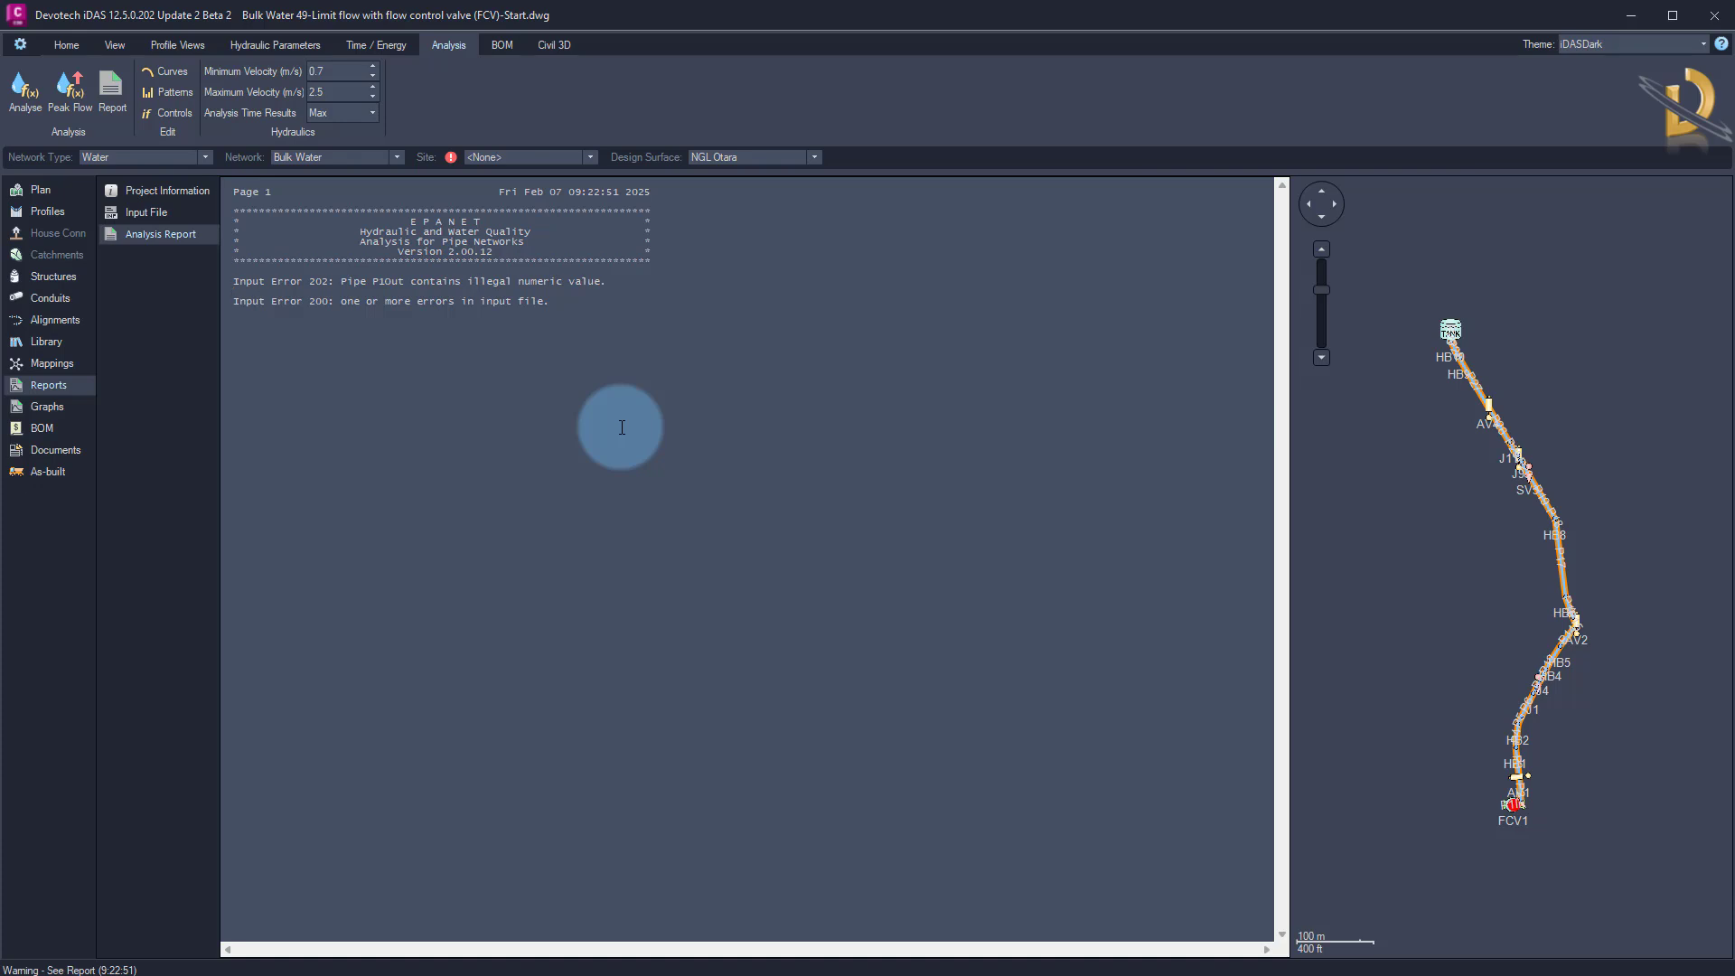
Set the roughness coefficient of pipe P1Out to 0.0015 in the pipes table
click(46, 298)
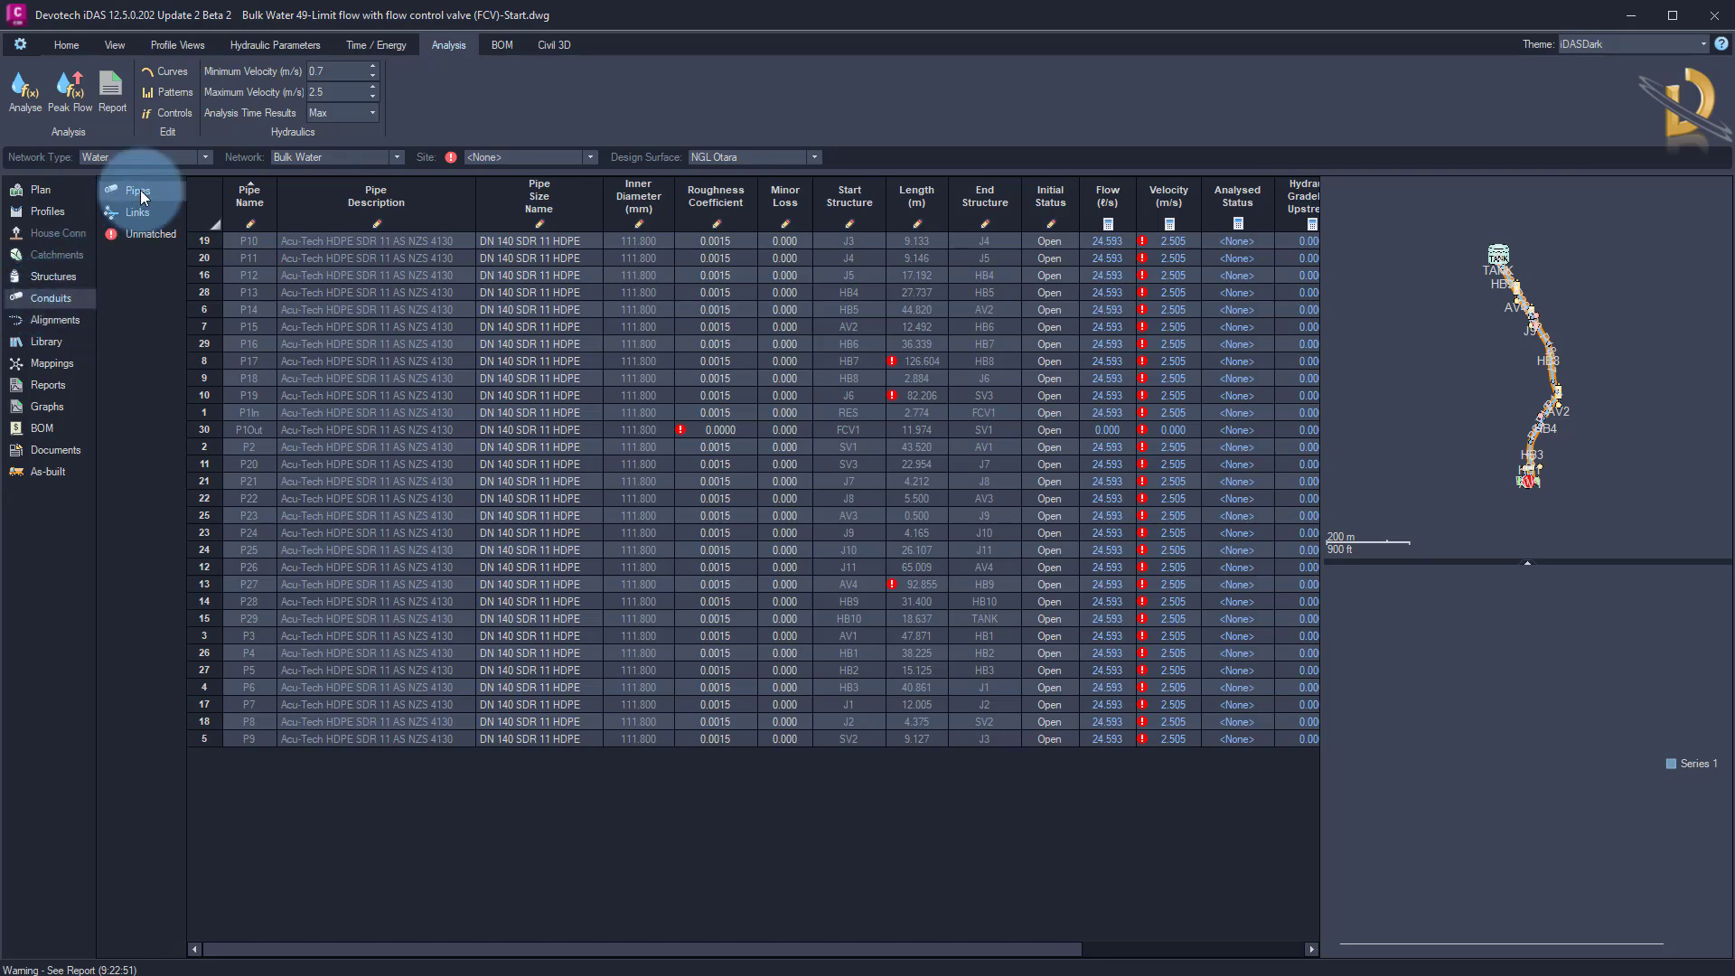
click(730, 437)
click(730, 432)
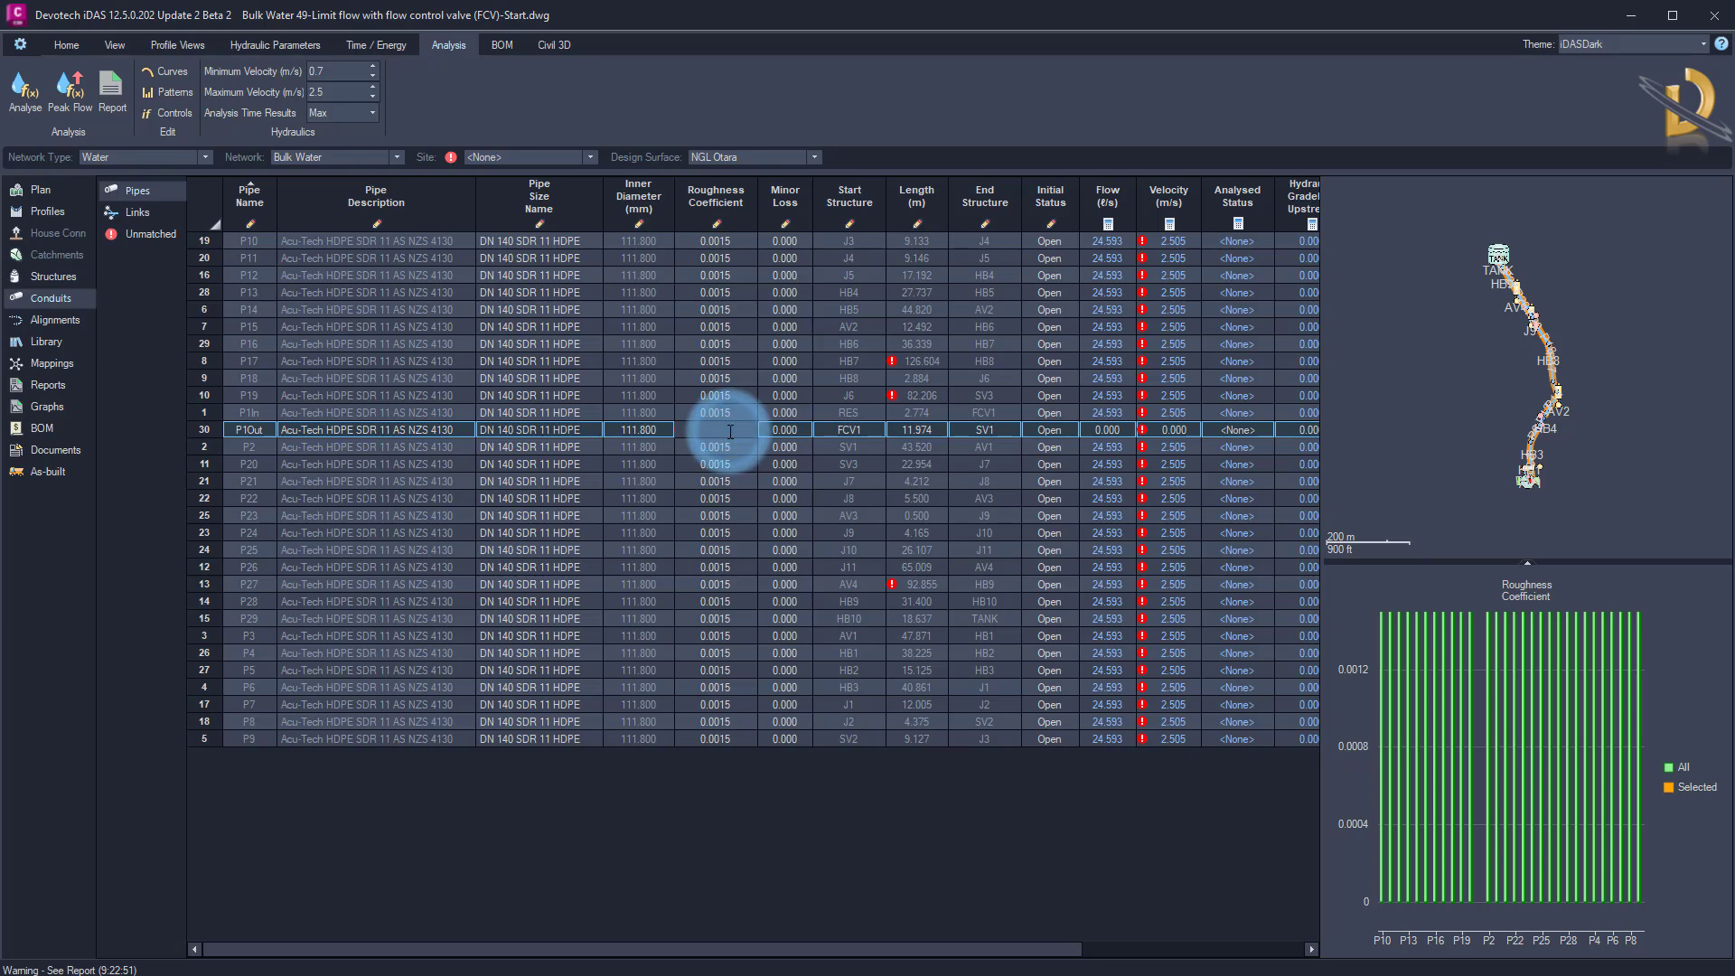
click(727, 438)
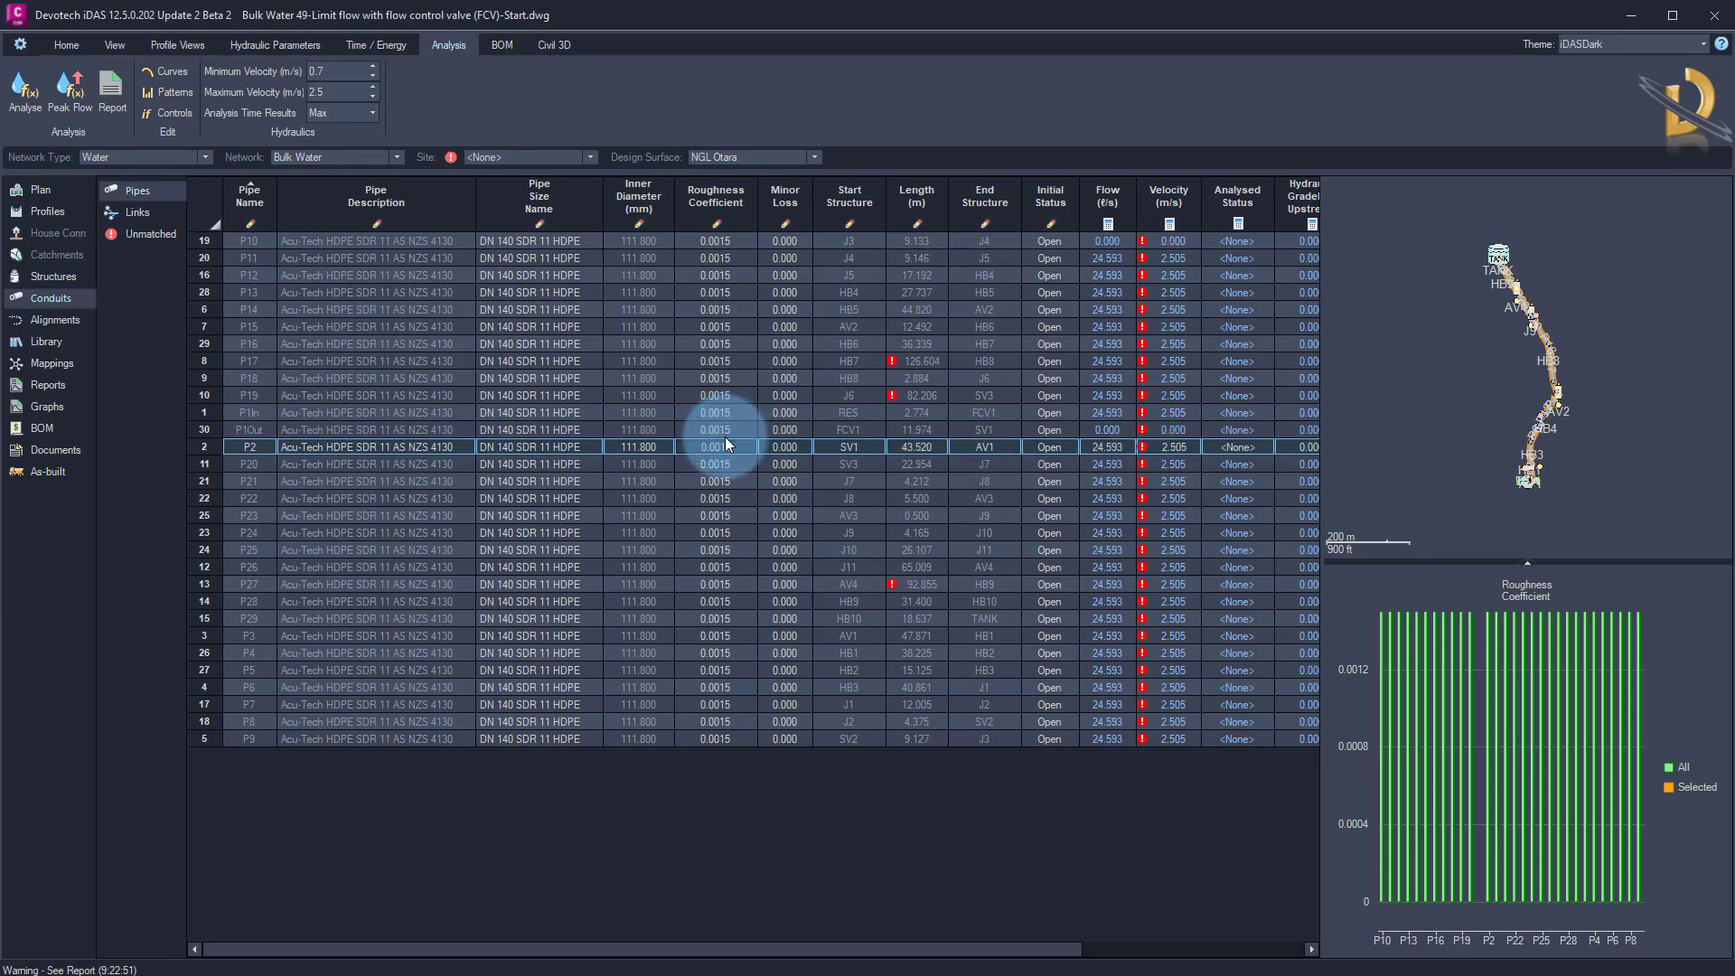
Analyse the Bulk Water network again and dismiss the analysis message
right_click(1400, 324)
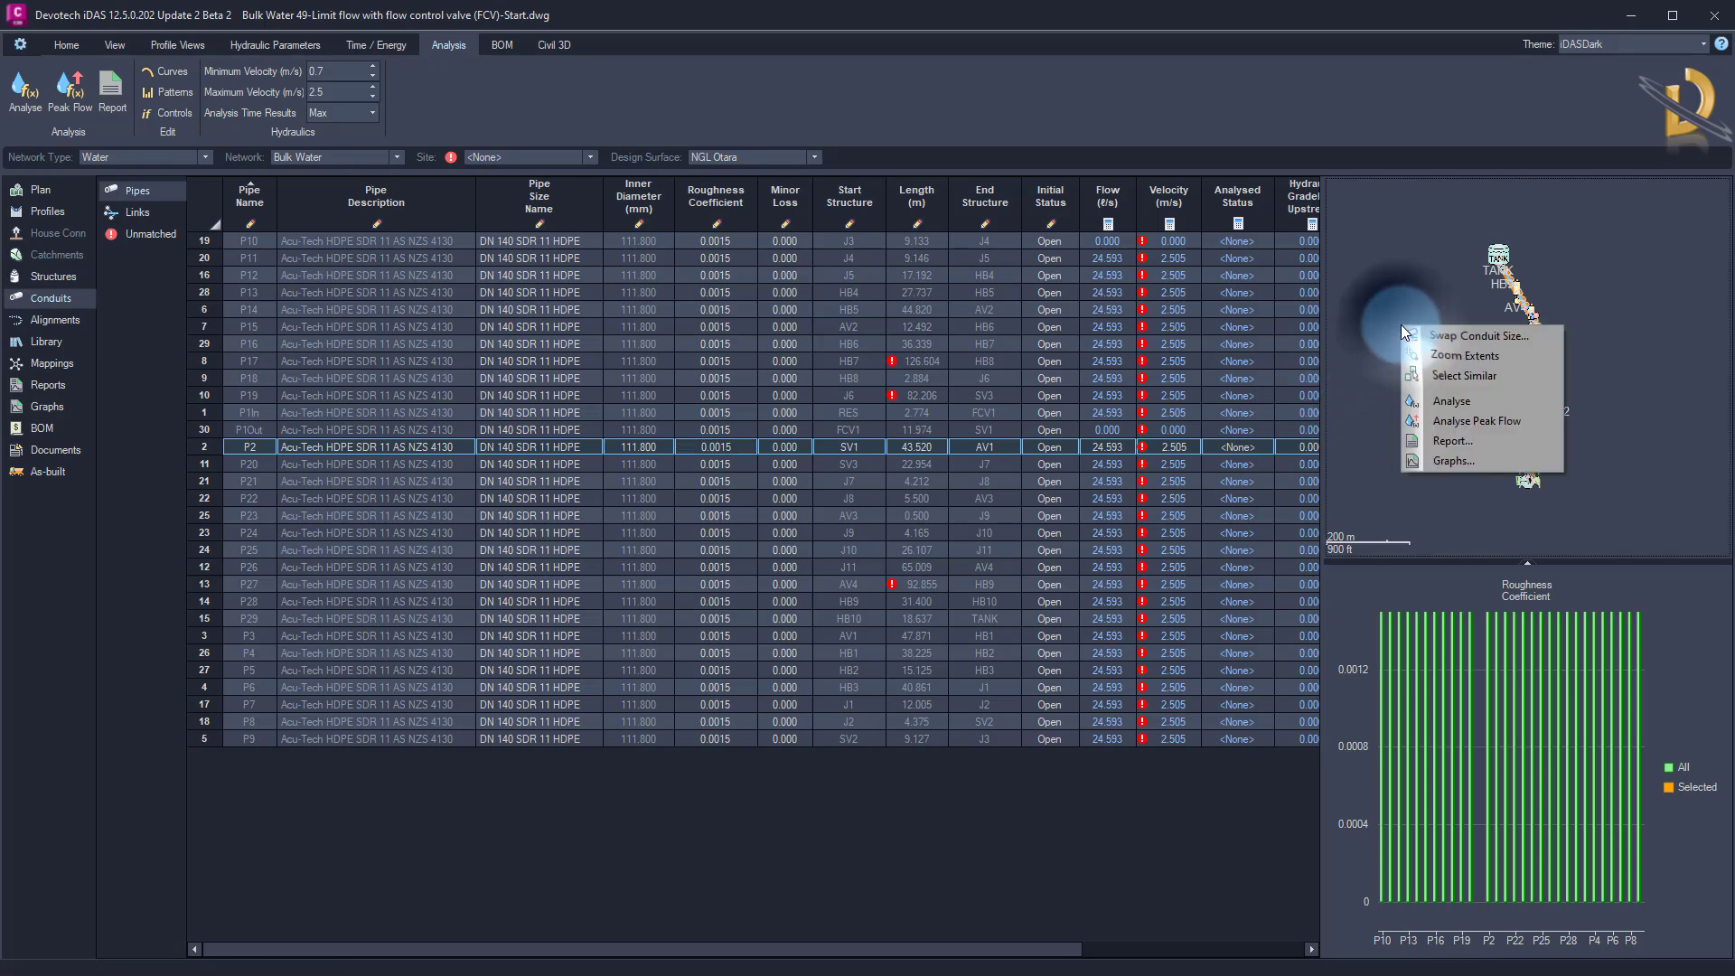
click(1442, 401)
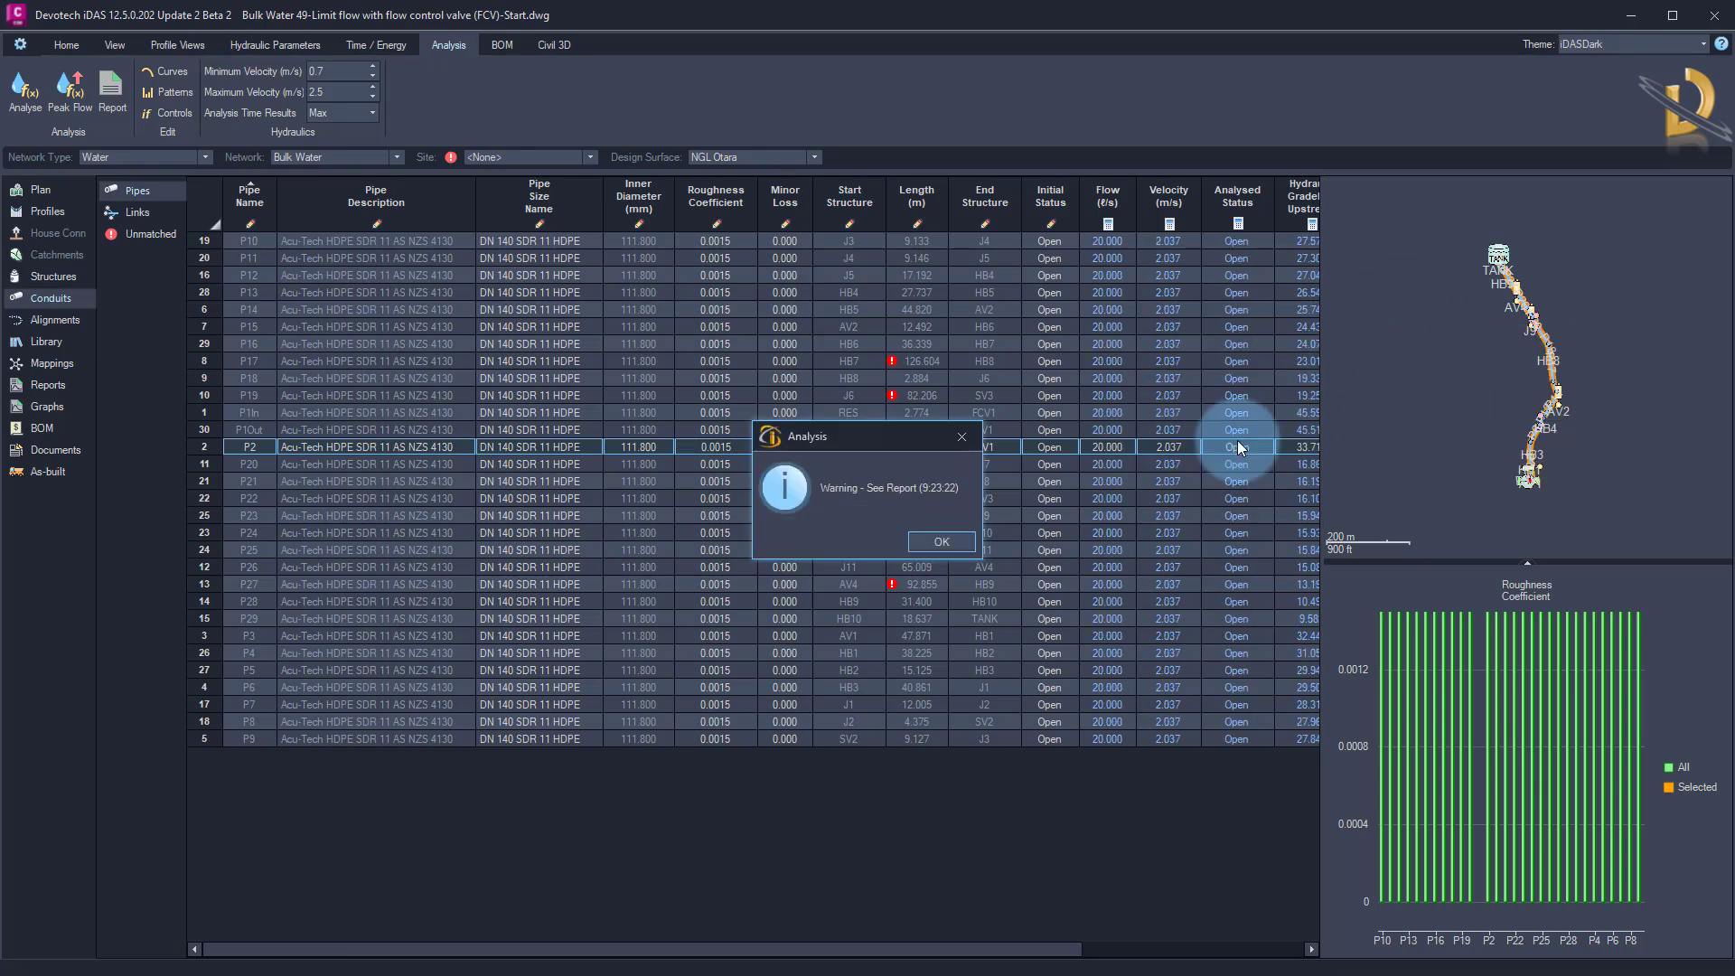
click(940, 539)
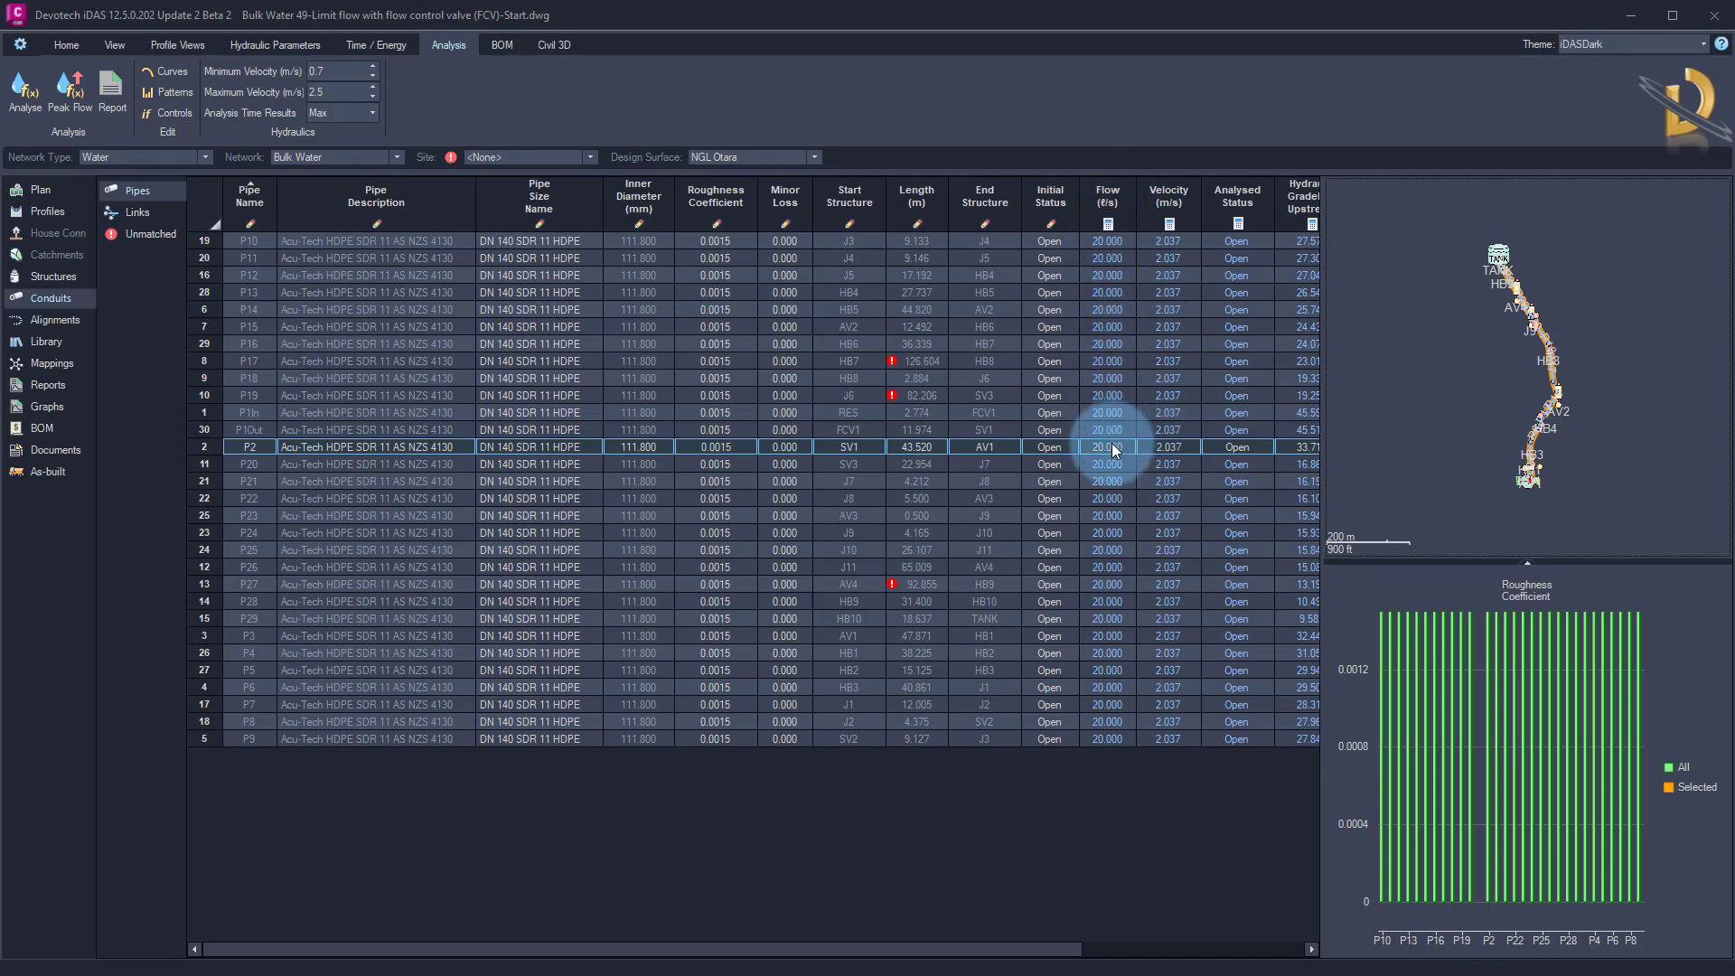
Show the RES to TANK profile and hide its pipe inverts, pipe labels, structure labels and structure depths
click(37, 212)
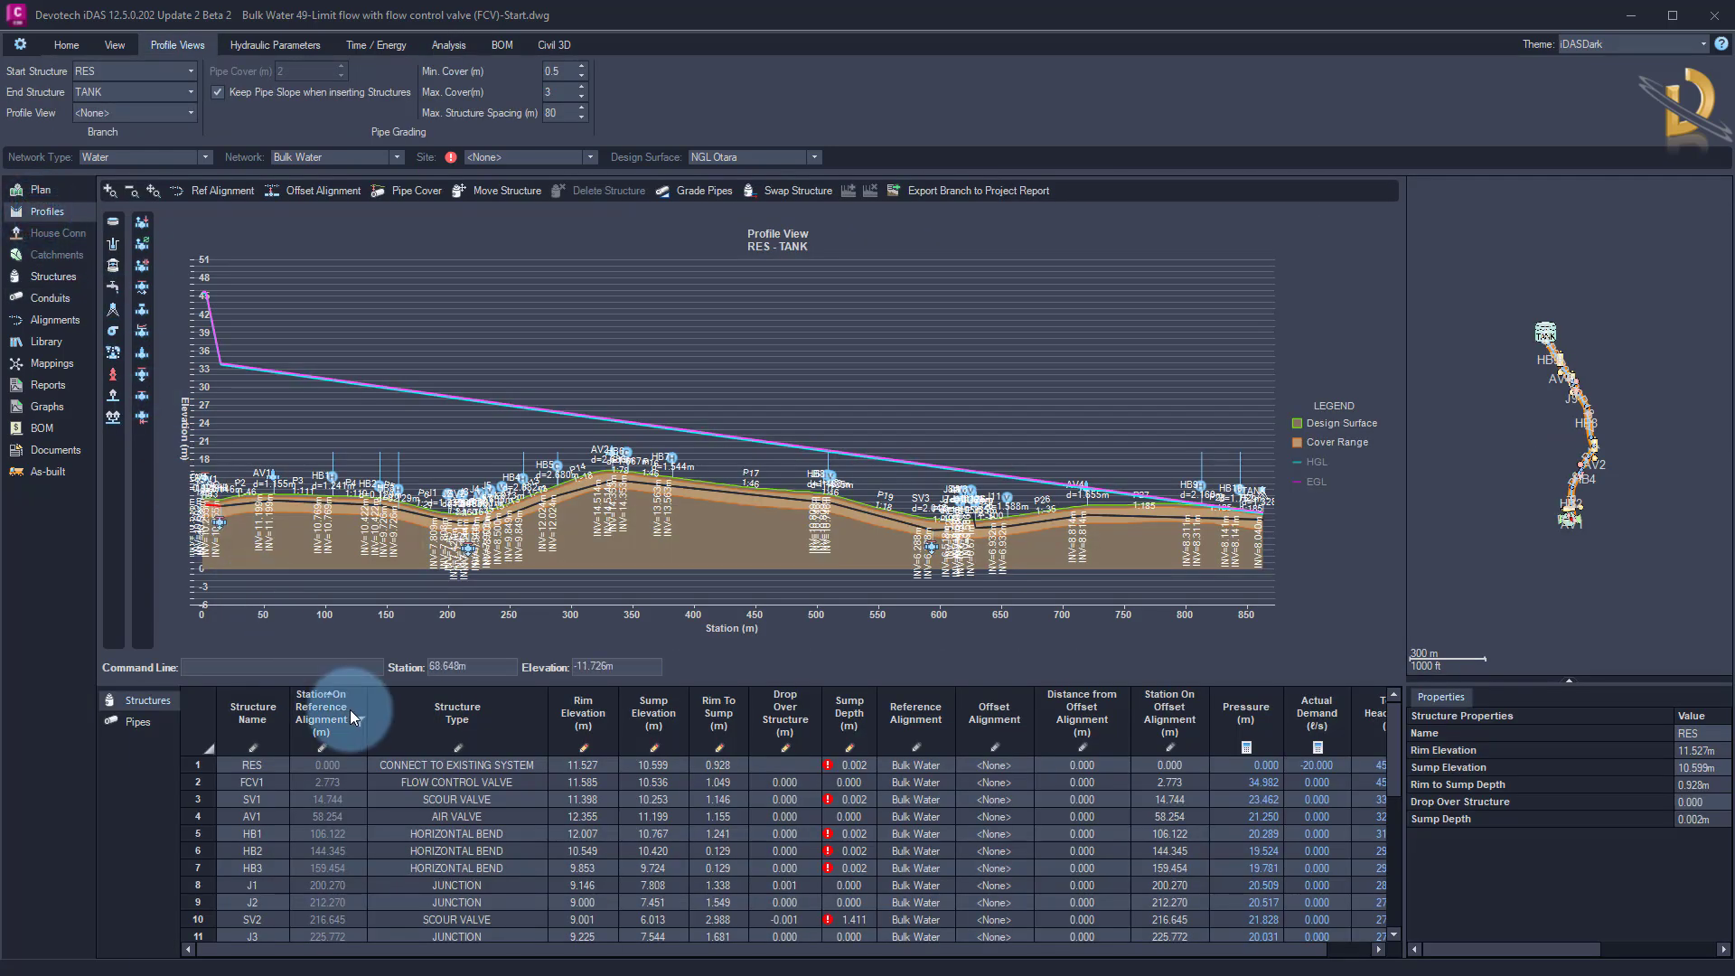
click(115, 45)
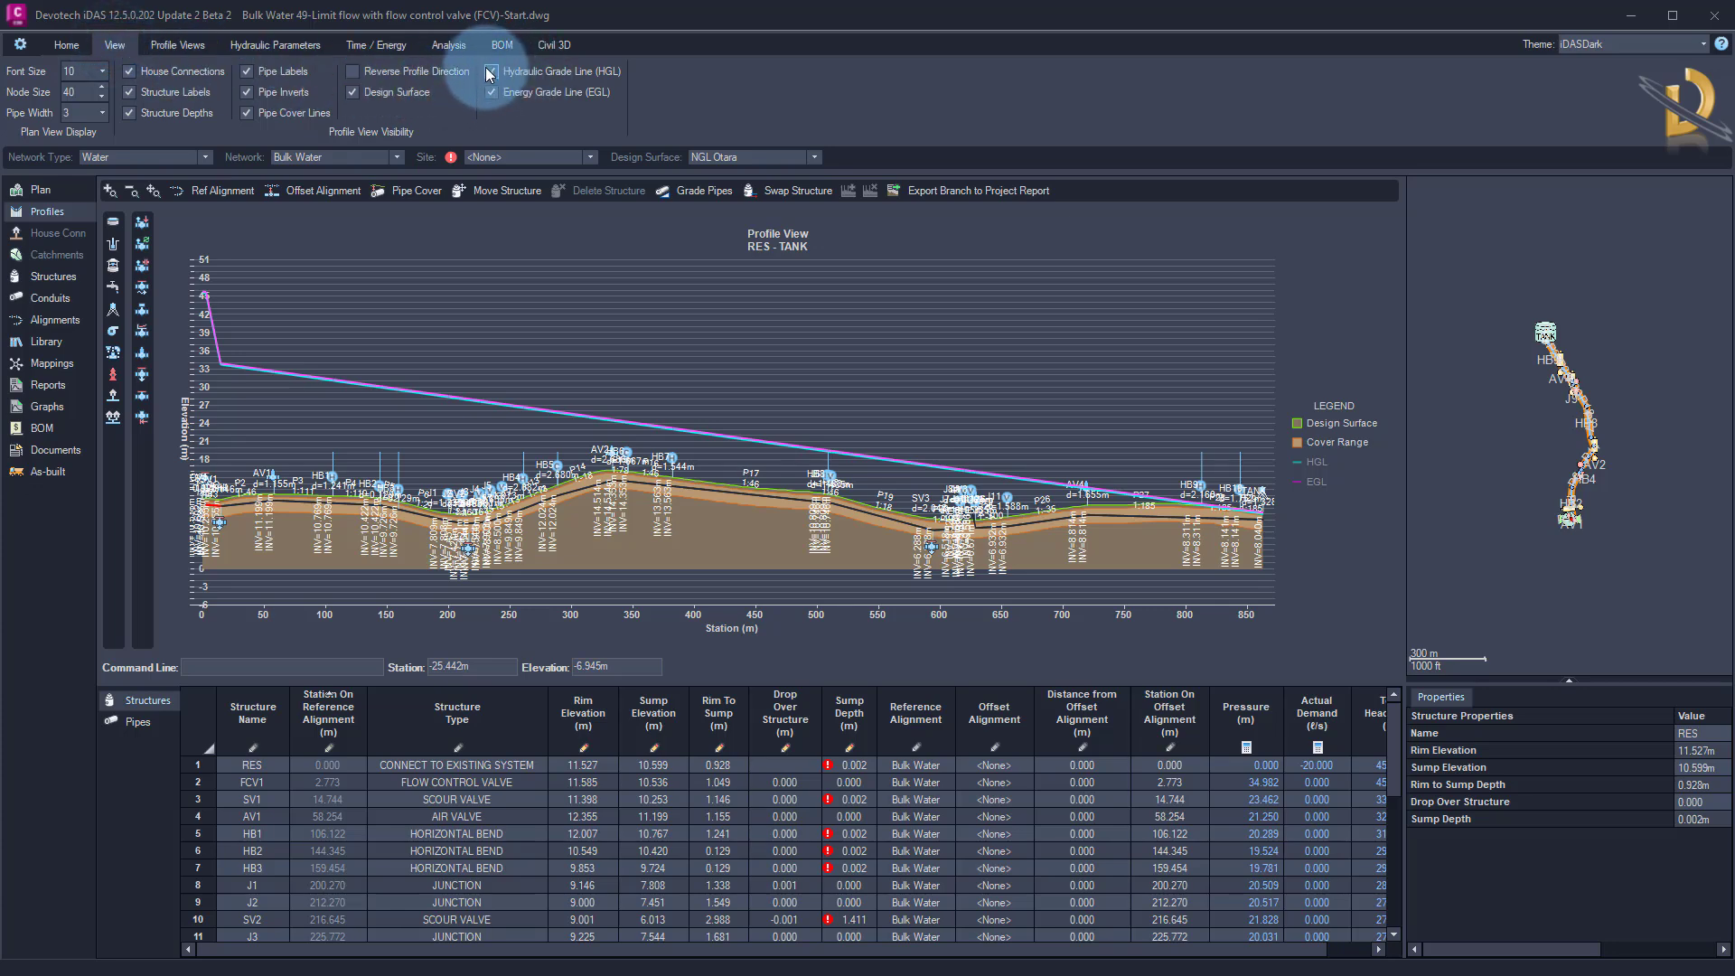
click(257, 92)
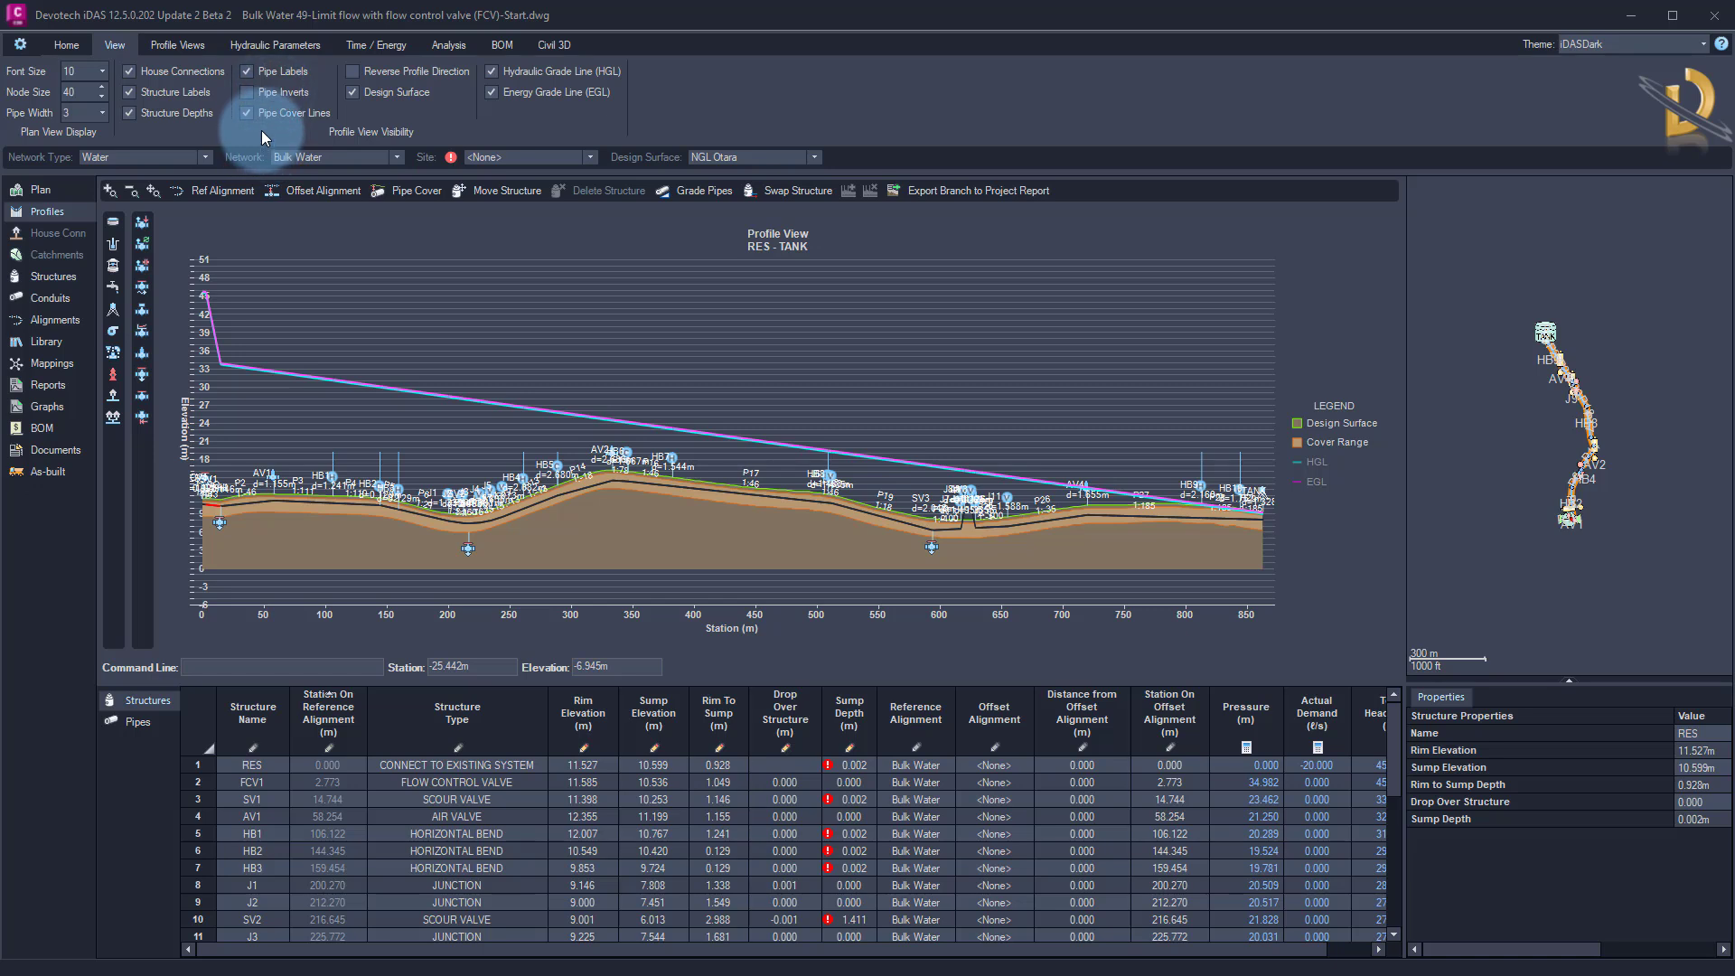
click(268, 74)
click(174, 93)
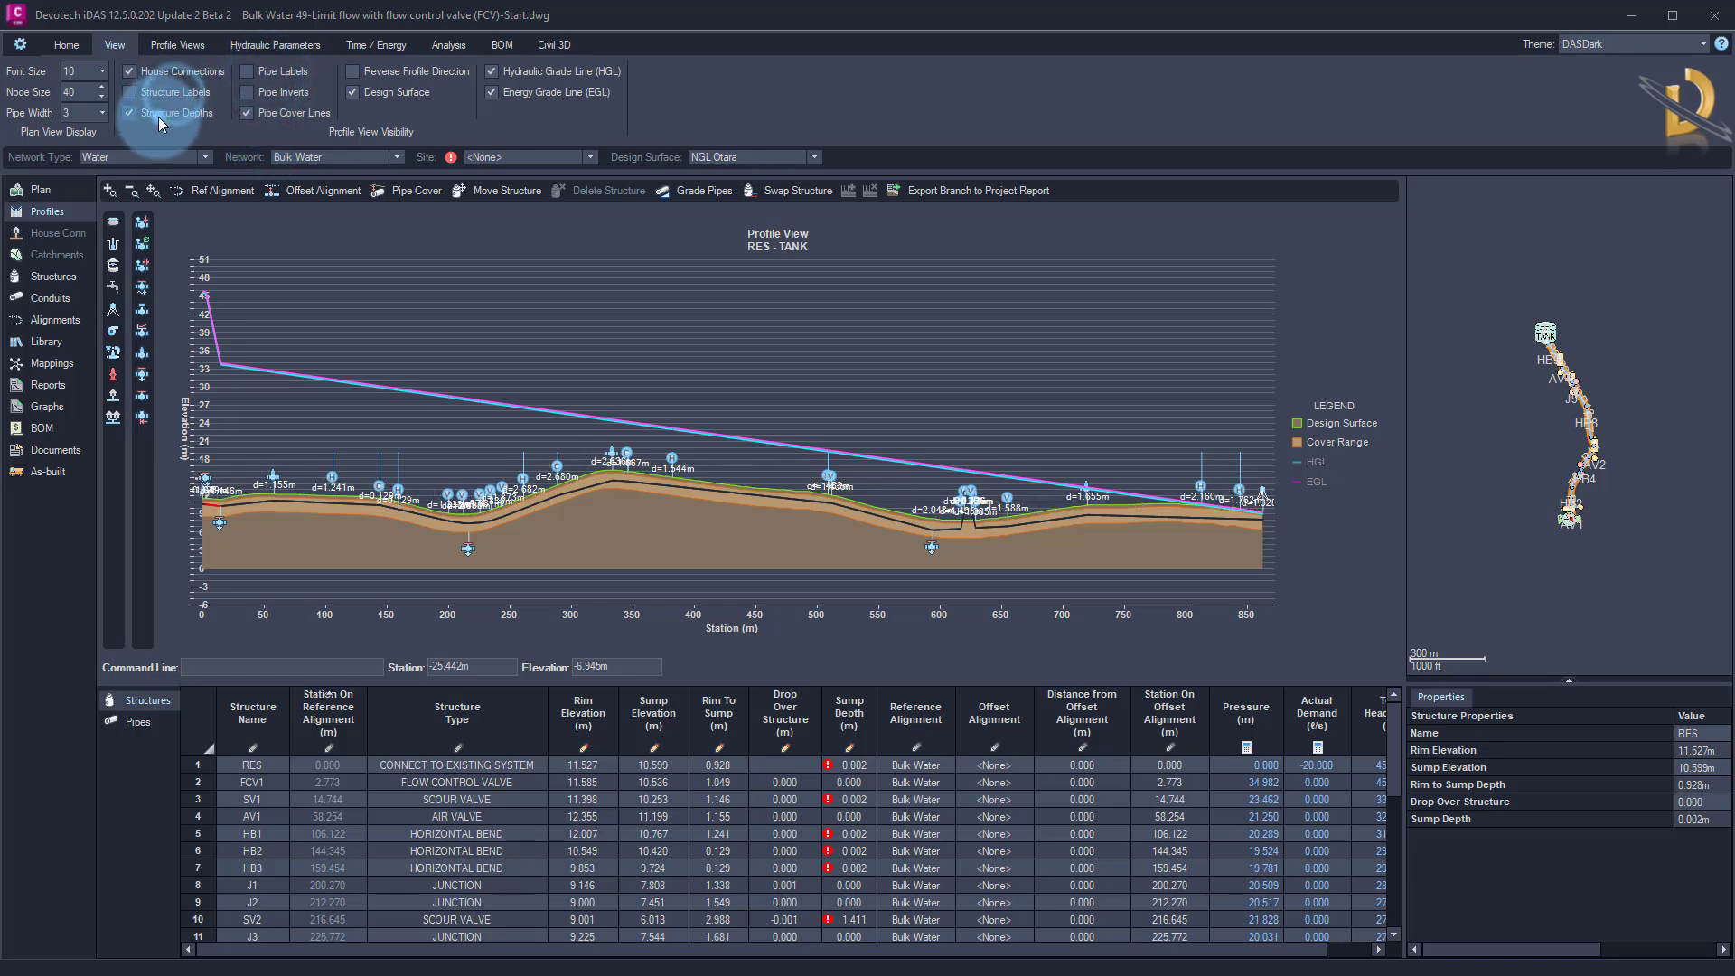
click(159, 116)
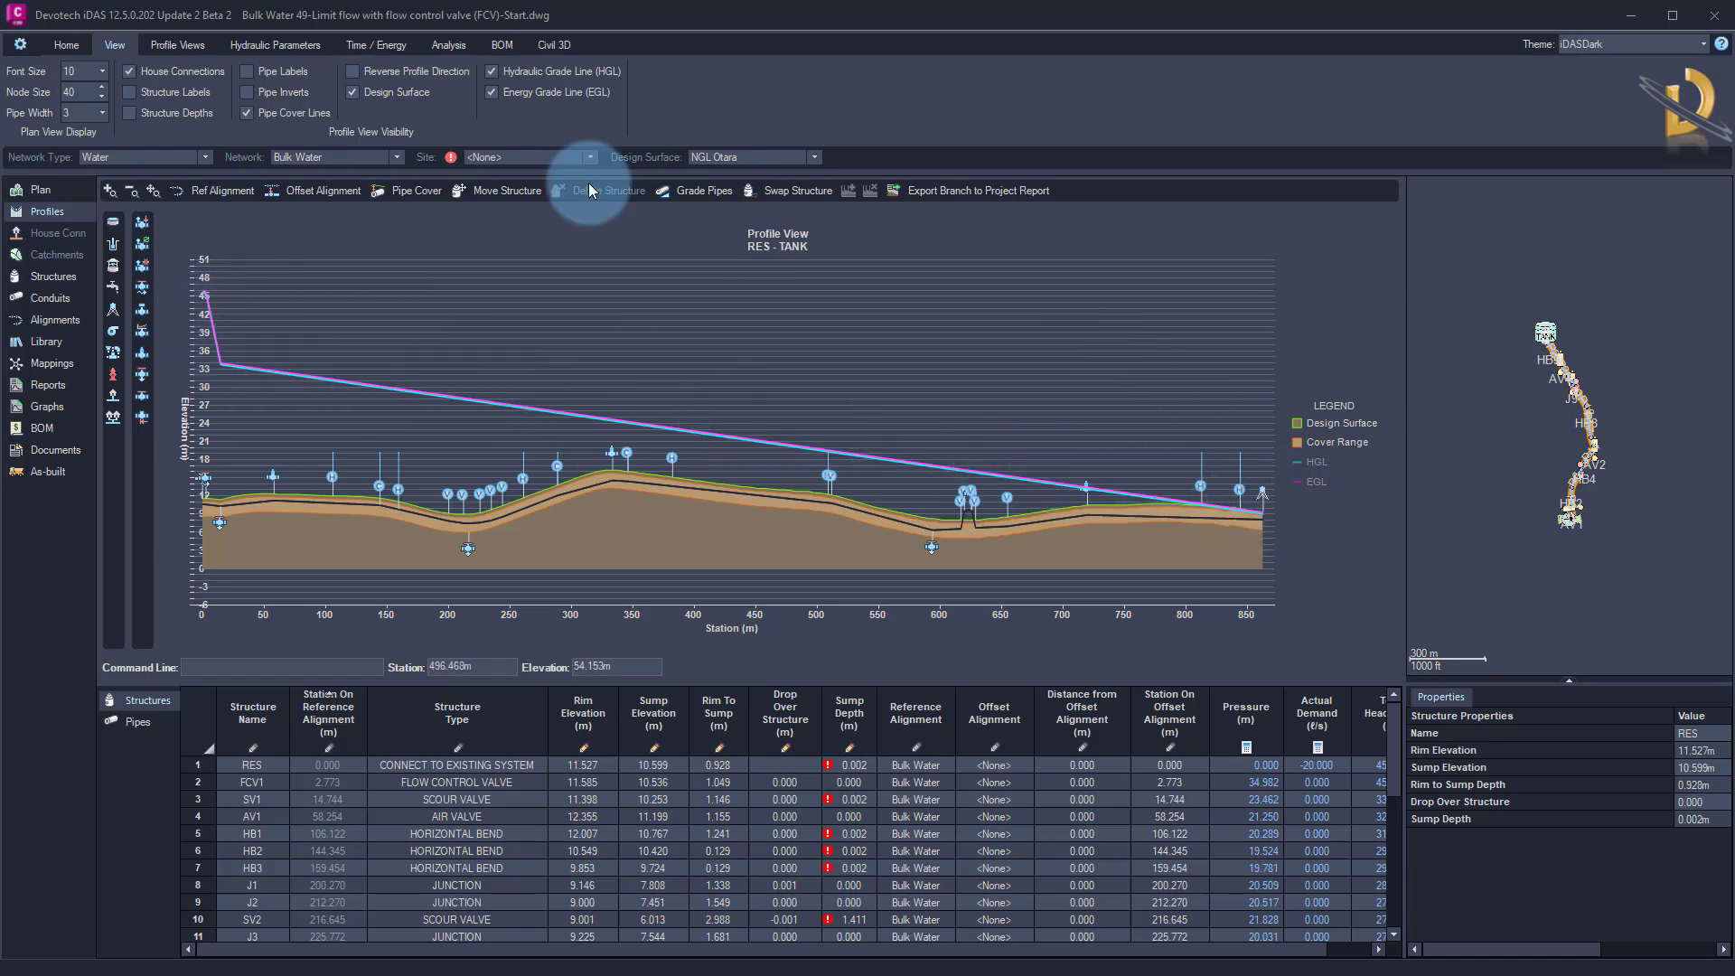
Update the Civil 3D drawing with the analysis results and inspect the grade lines in the profile view
click(67, 48)
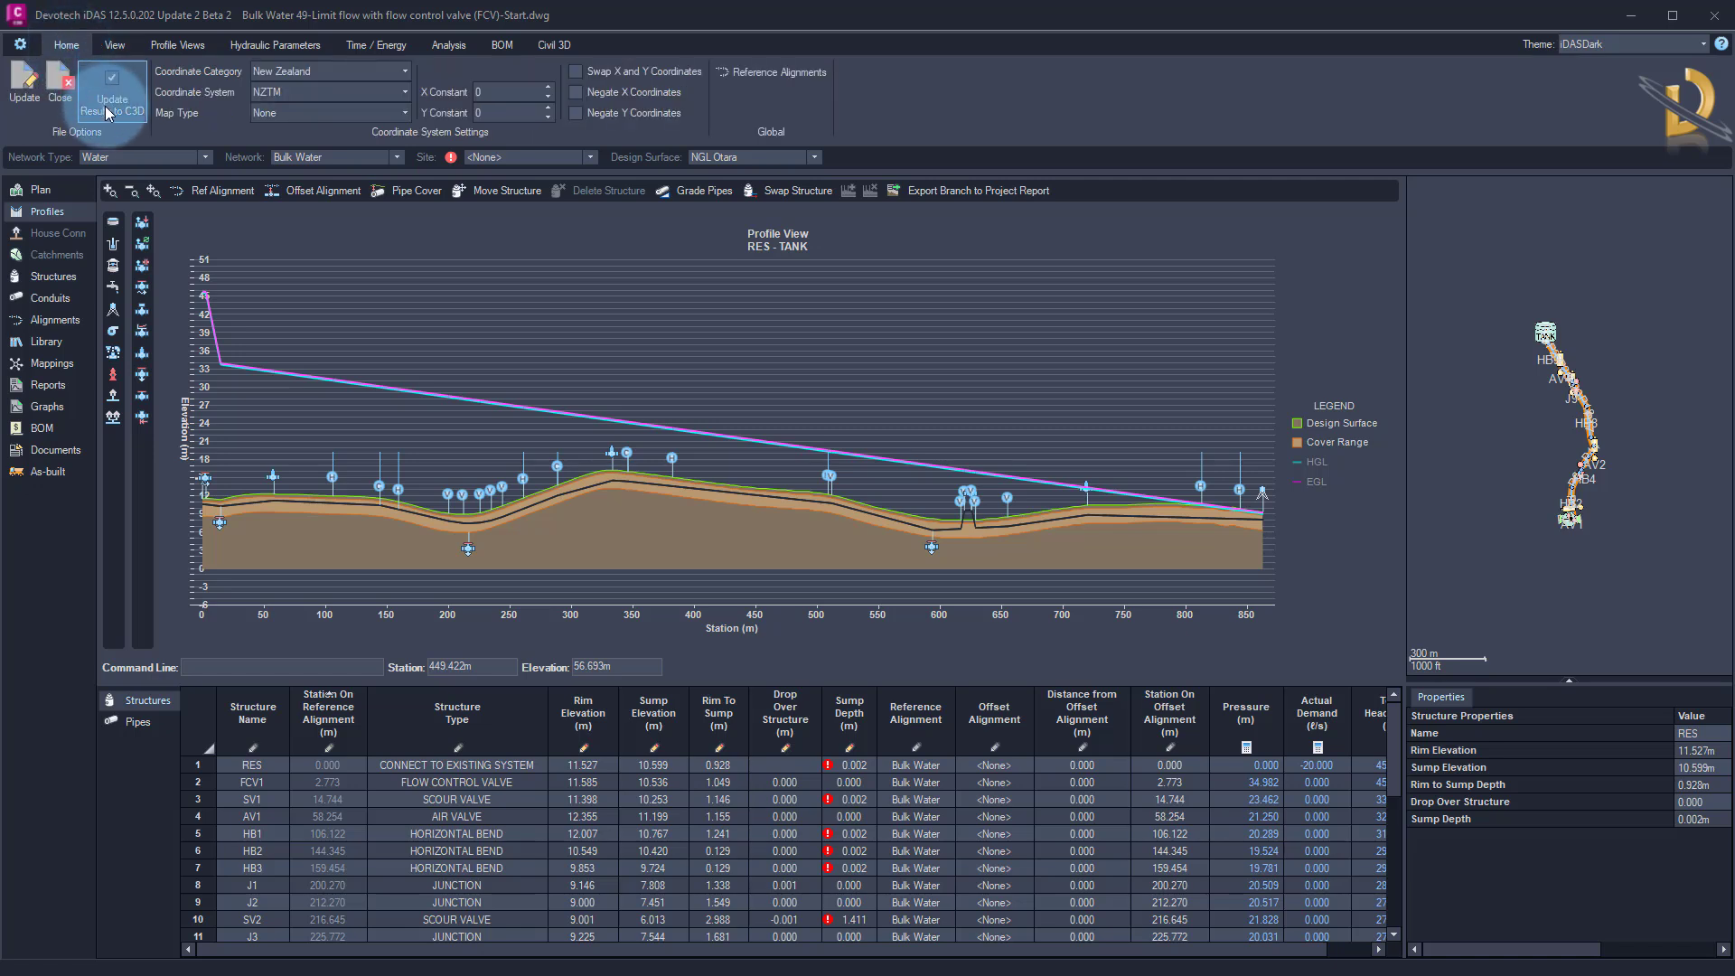
click(23, 88)
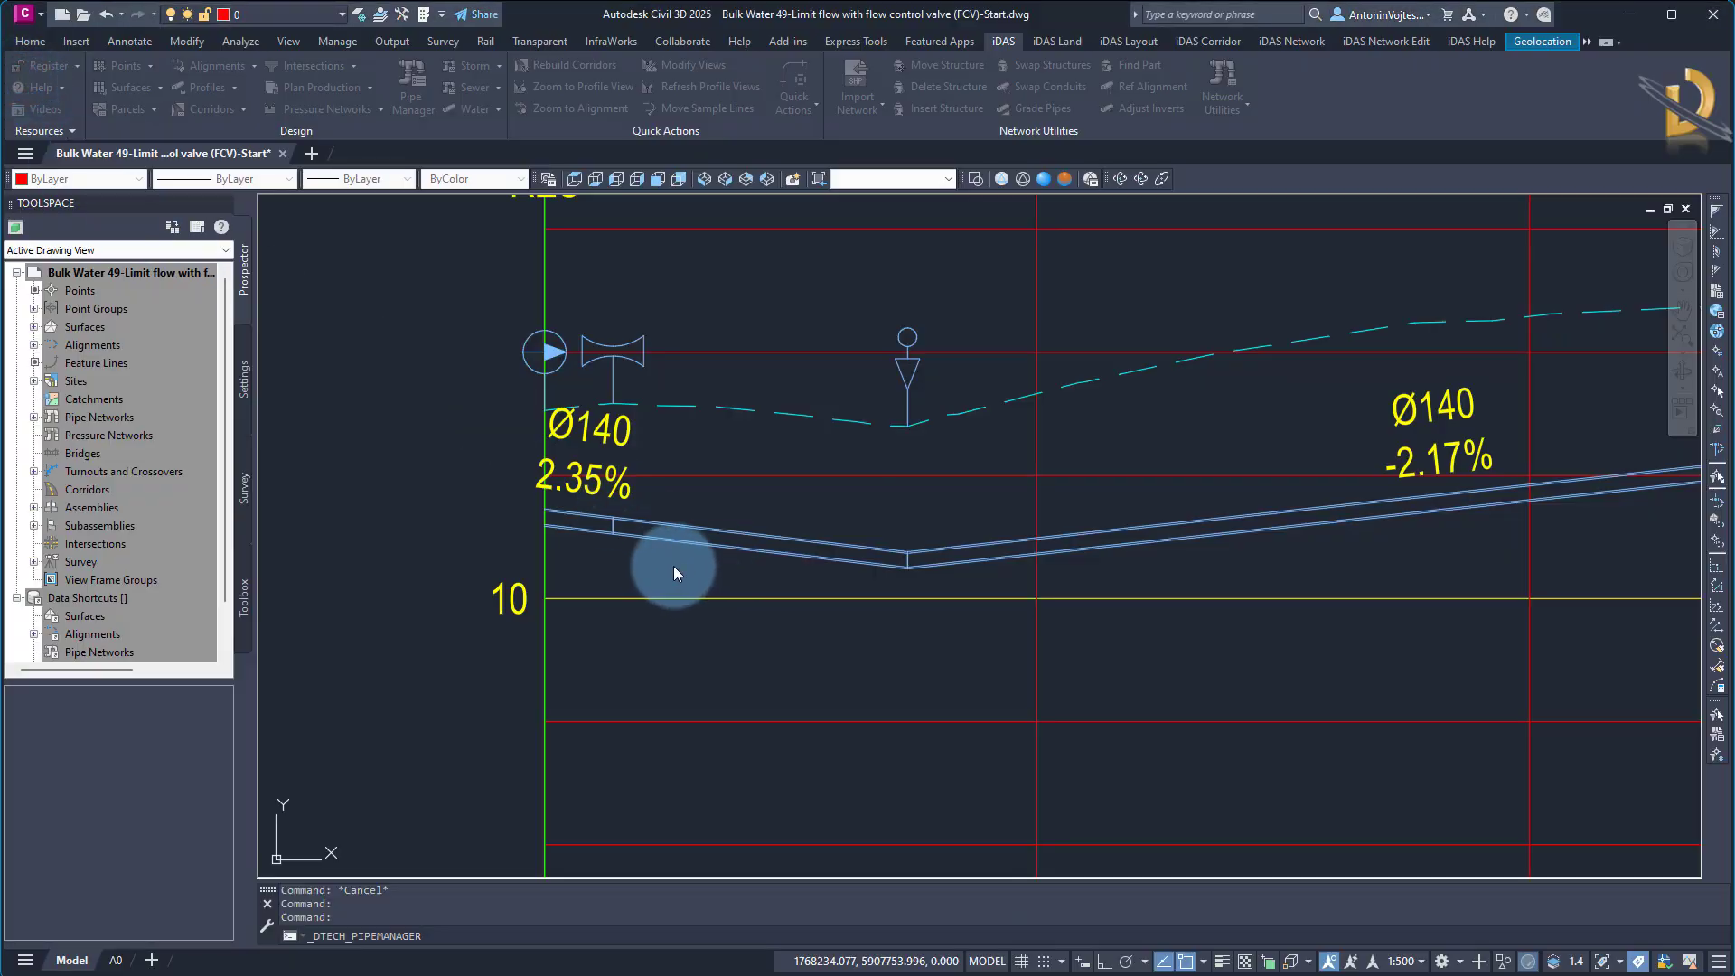
scroll(605, 532, down, 5)
scroll(610, 534, down, 4)
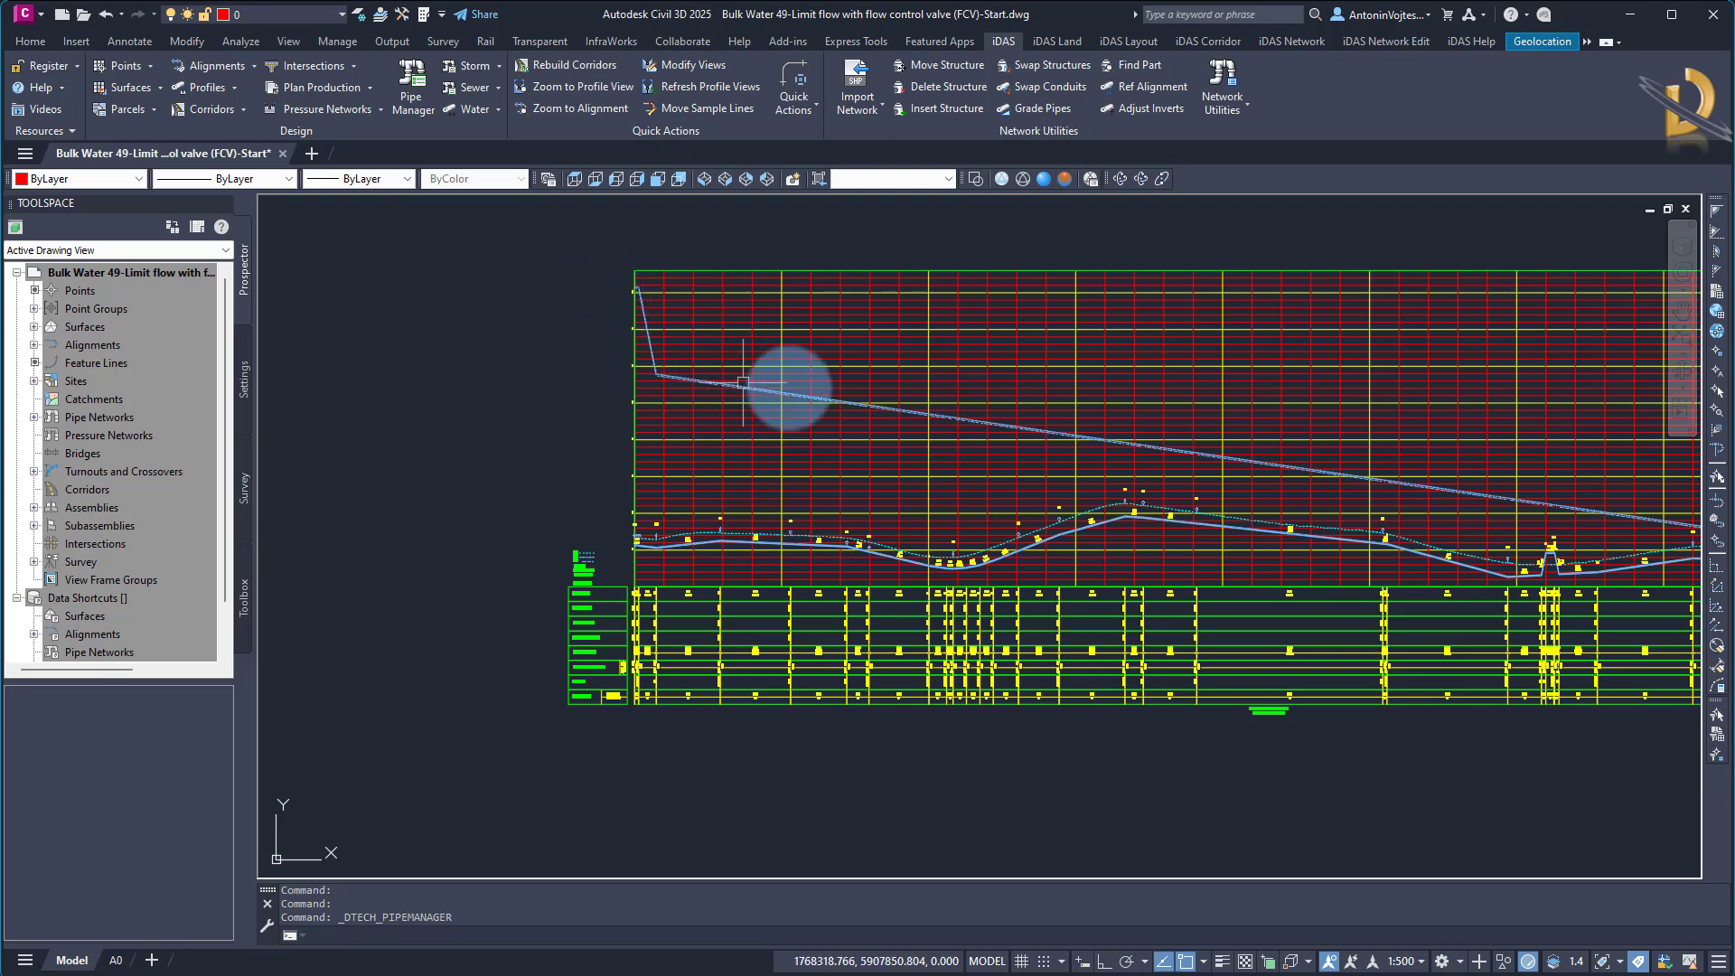
middle_drag(1104, 476, 898, 464)
Delete flow control valve FCV1 between RES and SV1 in the profile view, keeping the pipe on the RES side
scroll(418, 549, up, 5)
scroll(473, 479, up, 6)
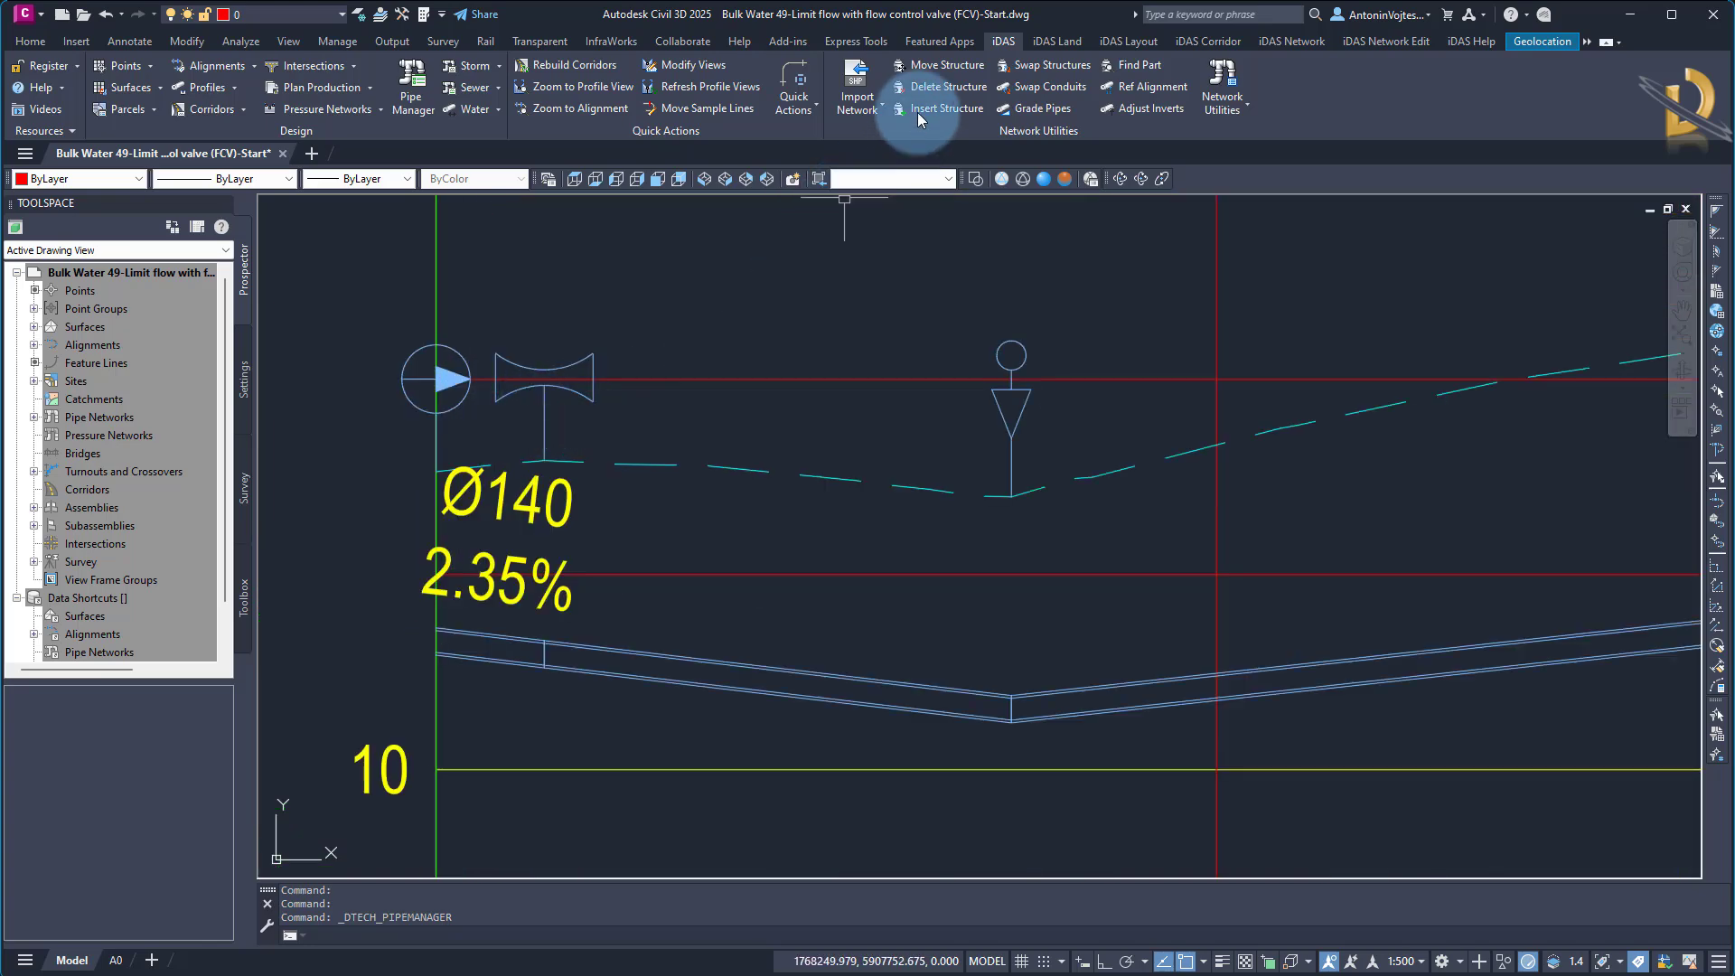
click(924, 87)
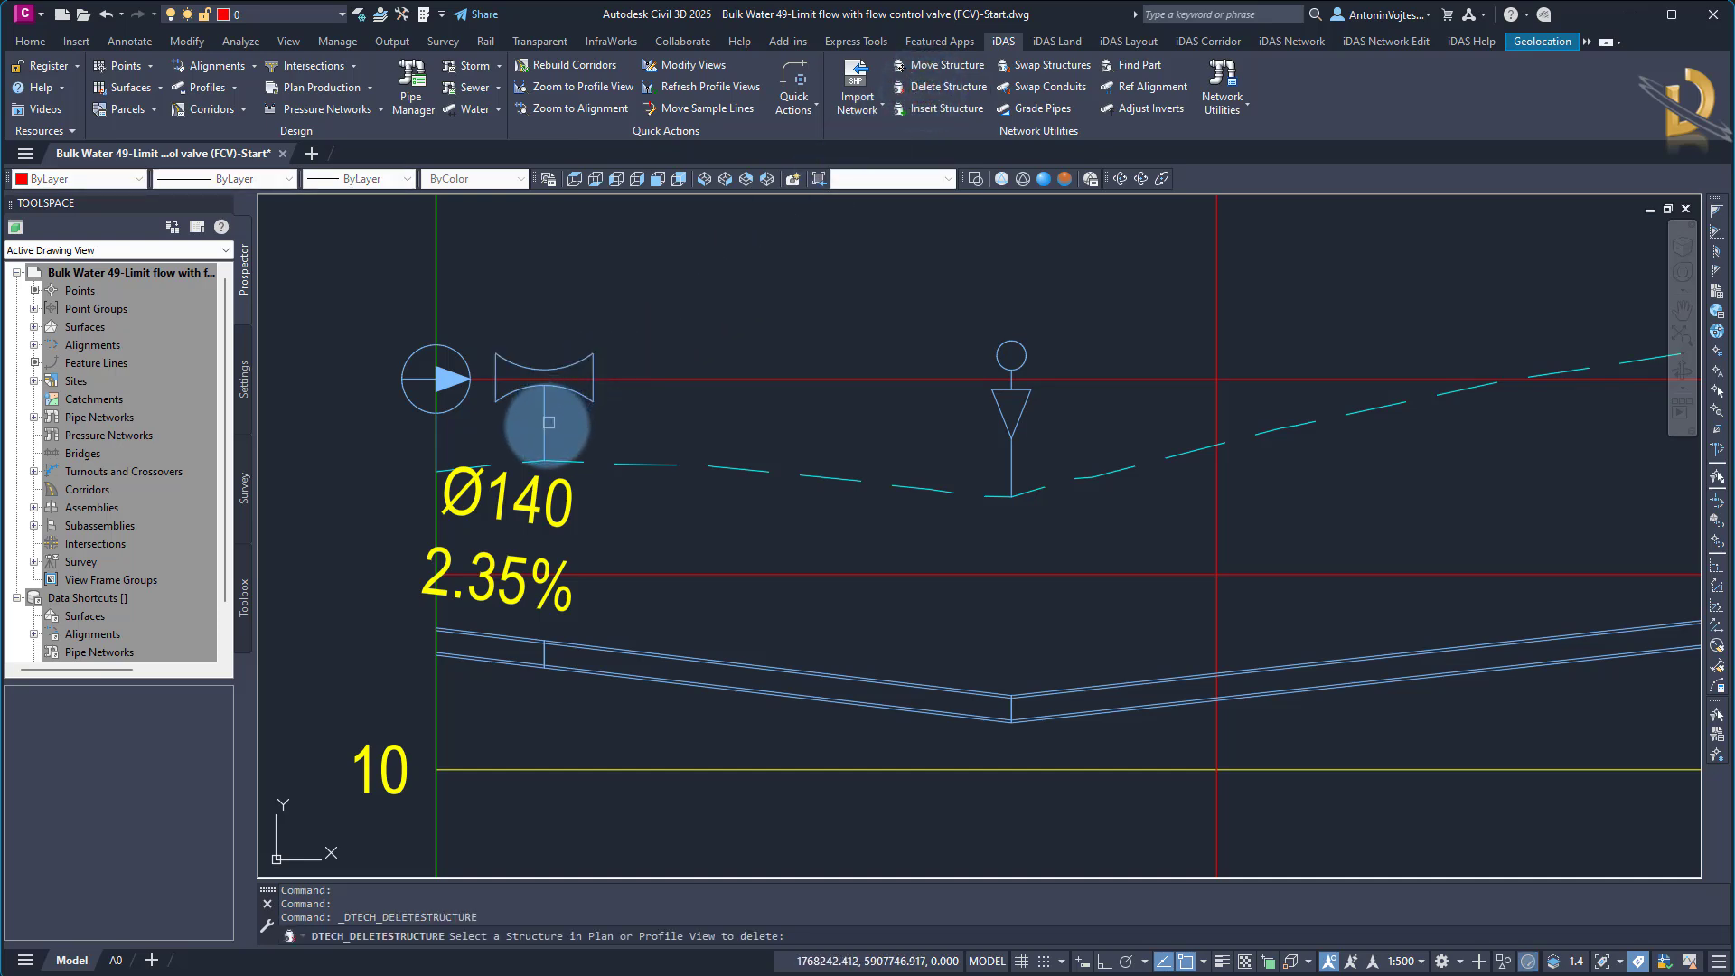
click(546, 422)
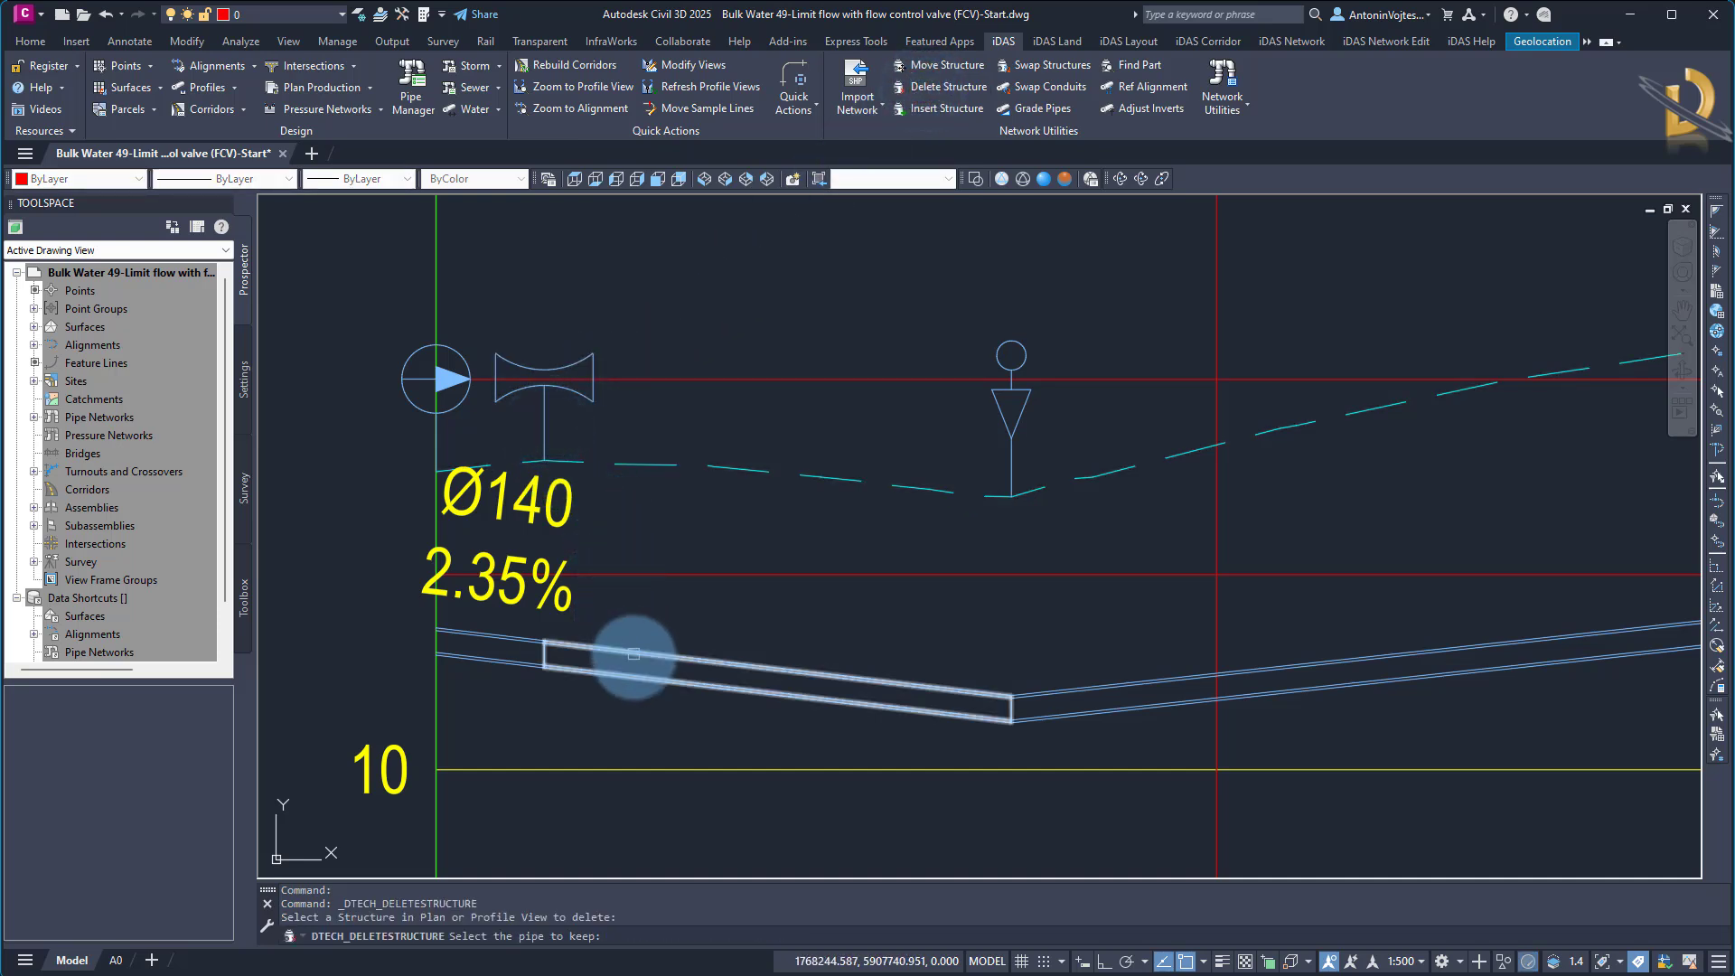
click(499, 661)
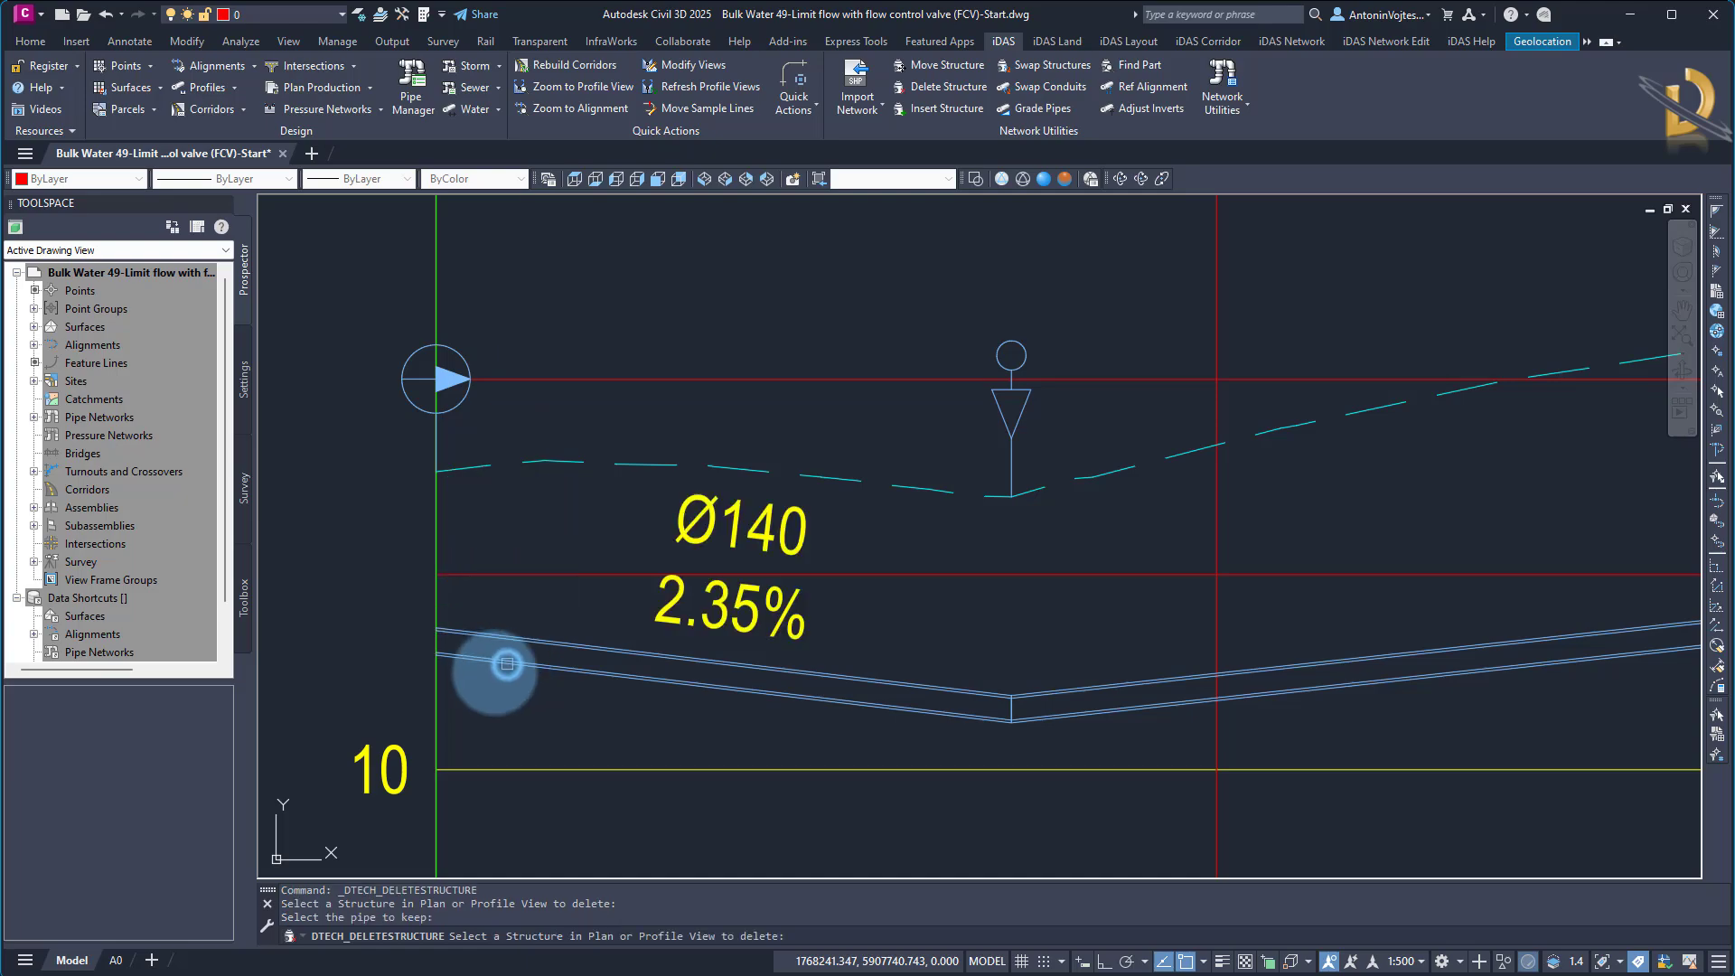
key(Escape)
scroll(429, 470, down, 6)
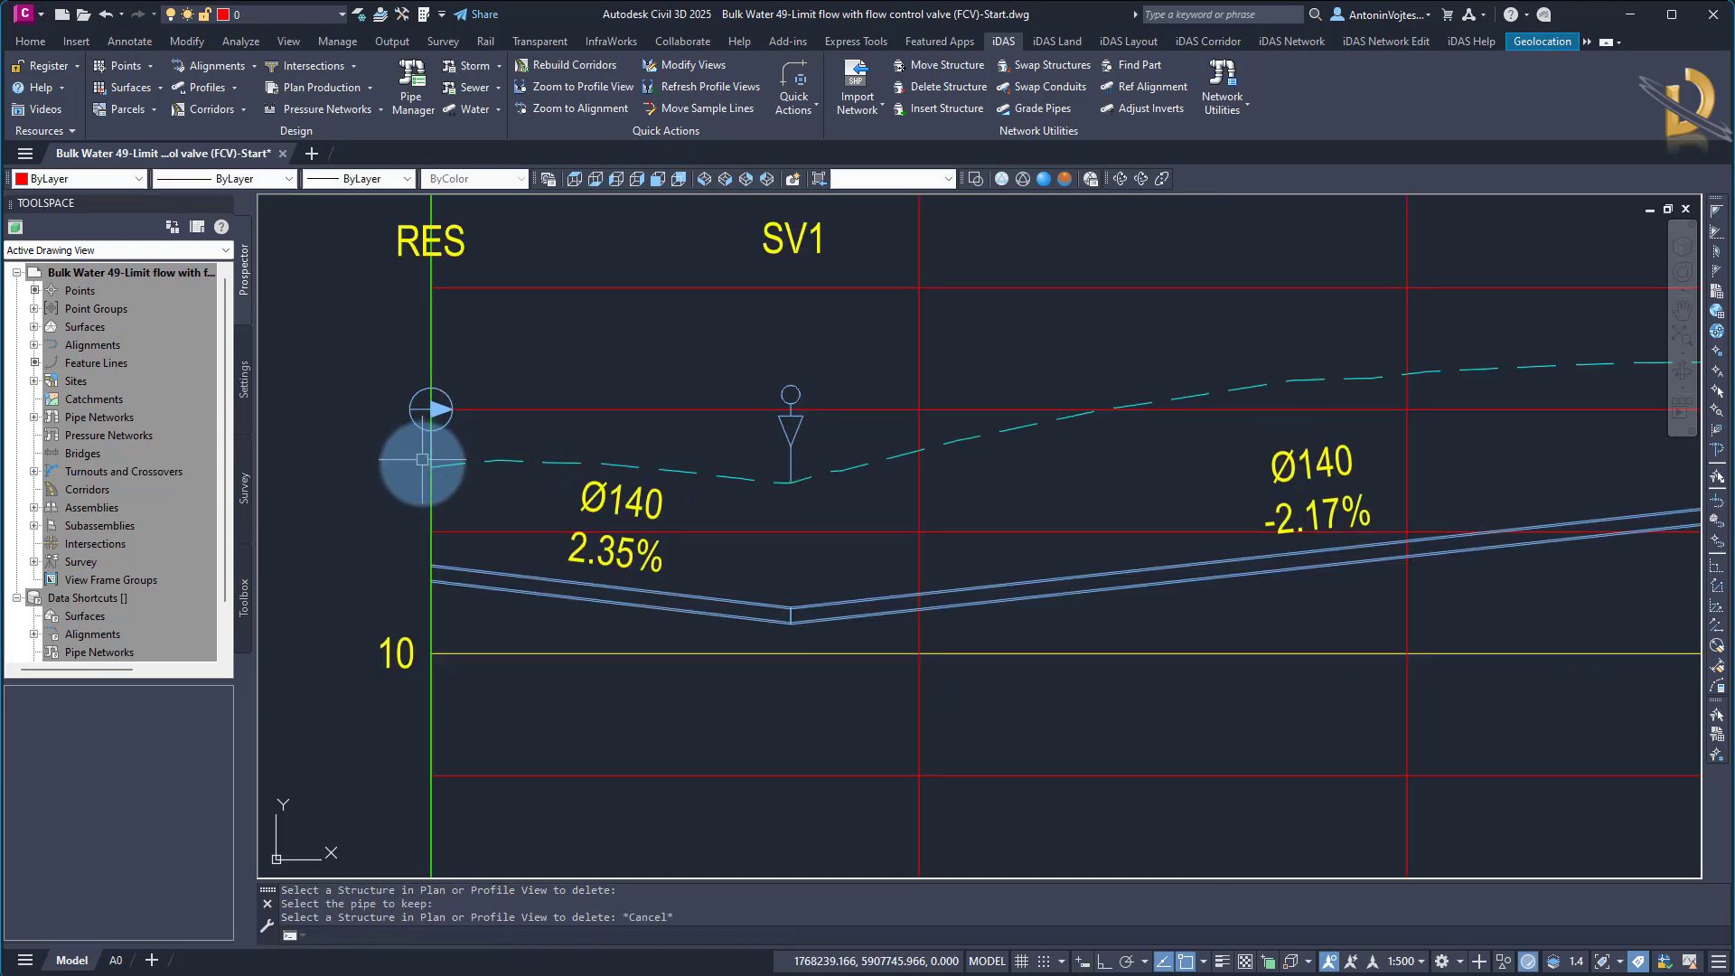
Insert a flow control valve on the last pipe before TANK in the profile view, interpolating its depth from the current pipe slope
middle_drag(1401, 628, 623, 654)
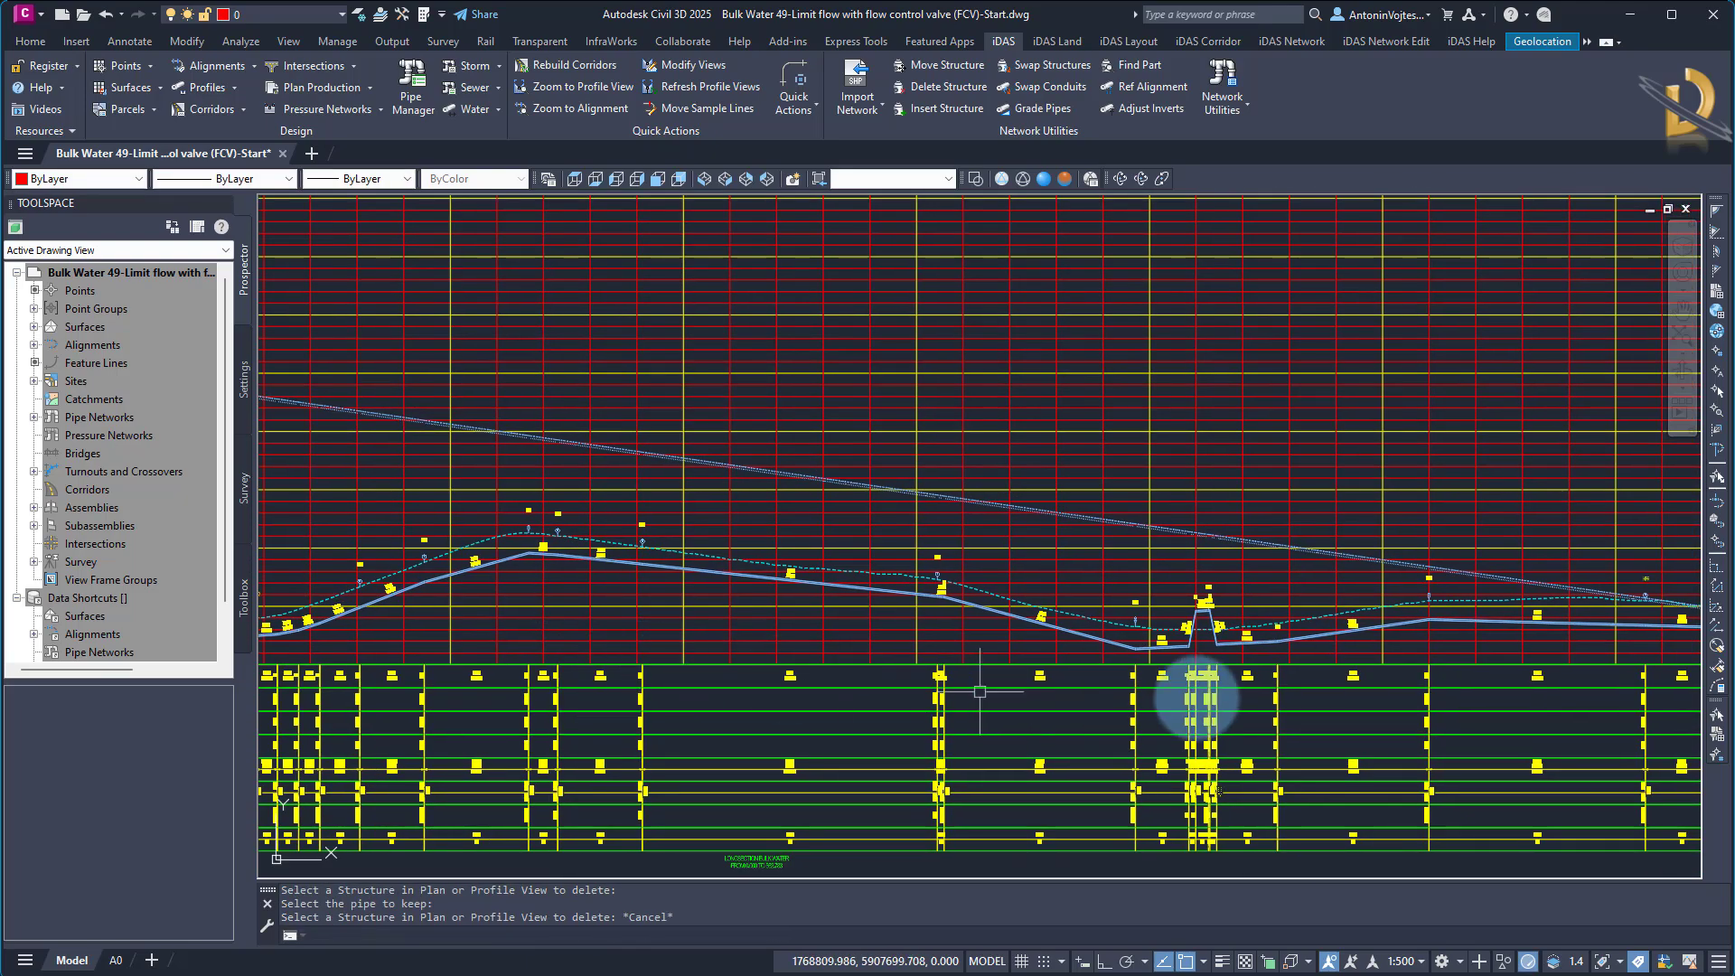
middle_drag(1448, 699, 741, 692)
scroll(1030, 618, up, 10)
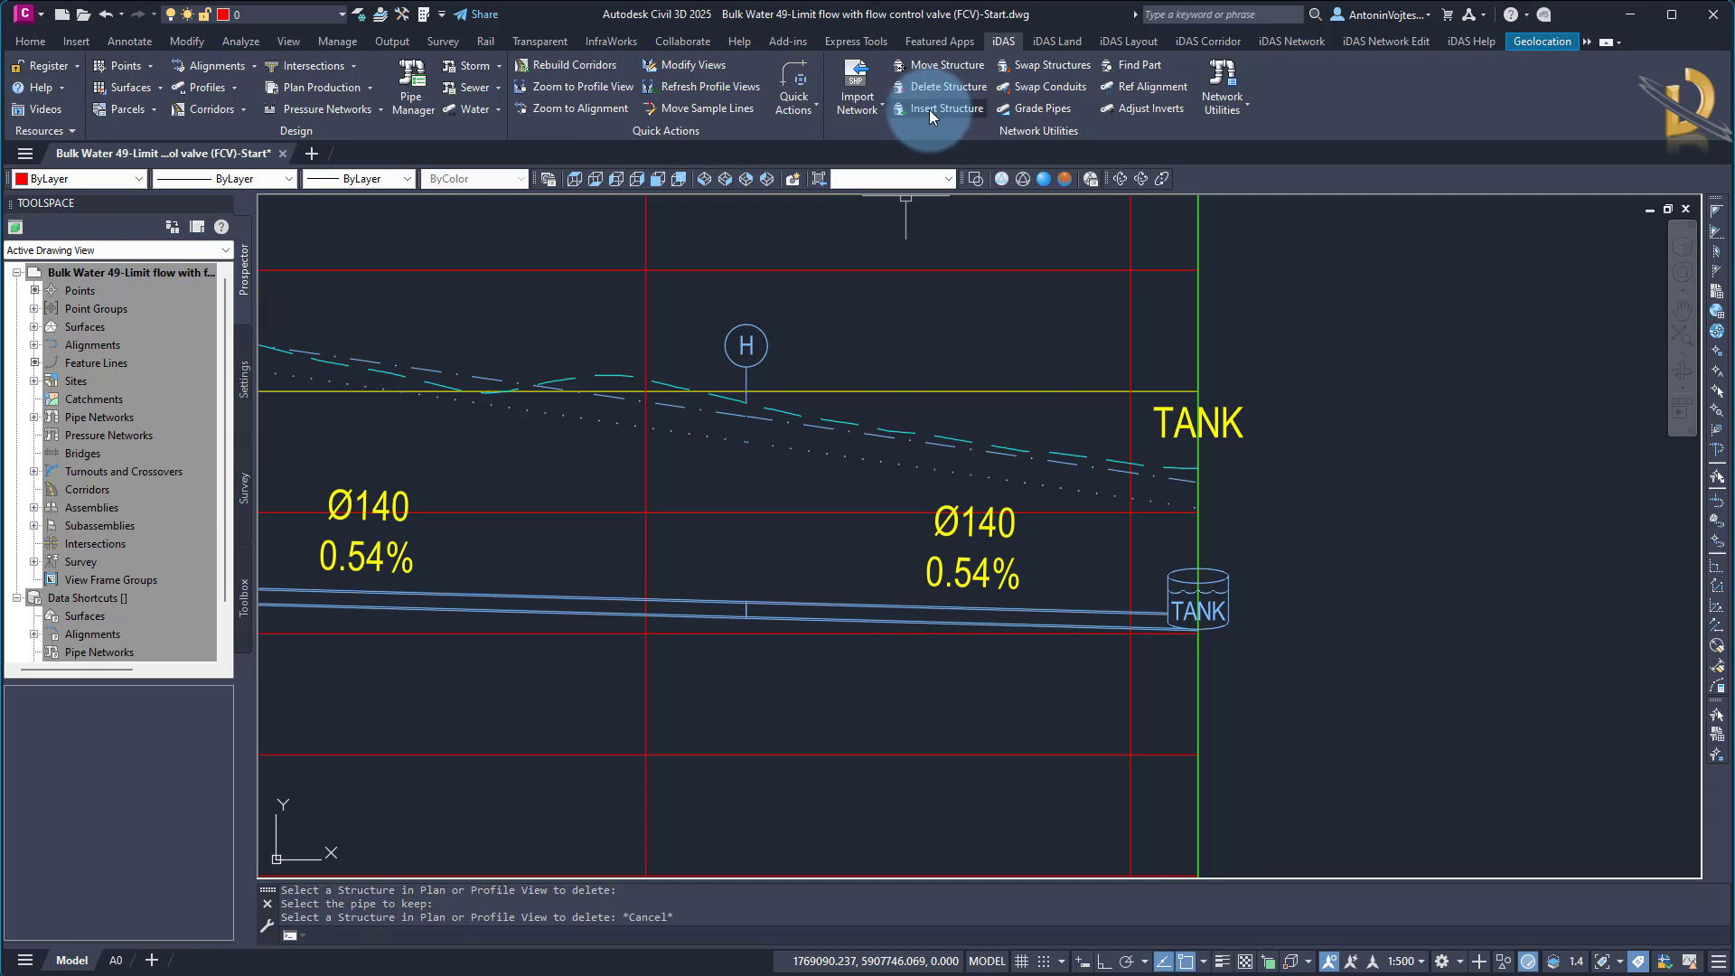
click(1399, 43)
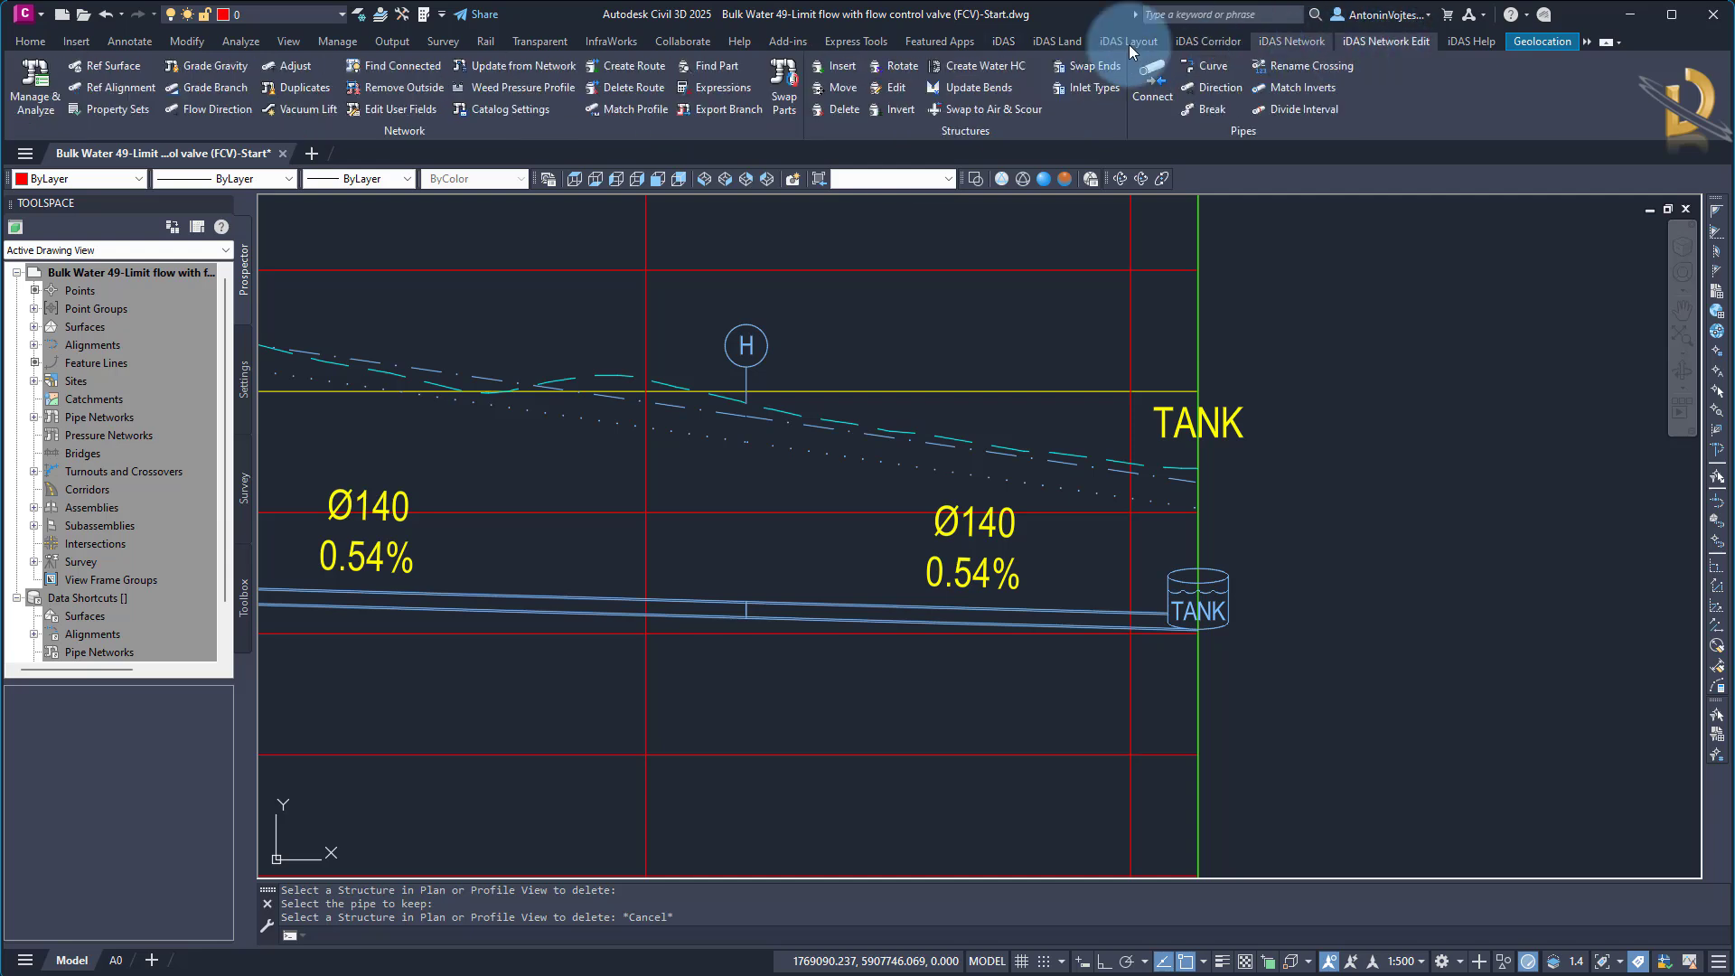
click(833, 69)
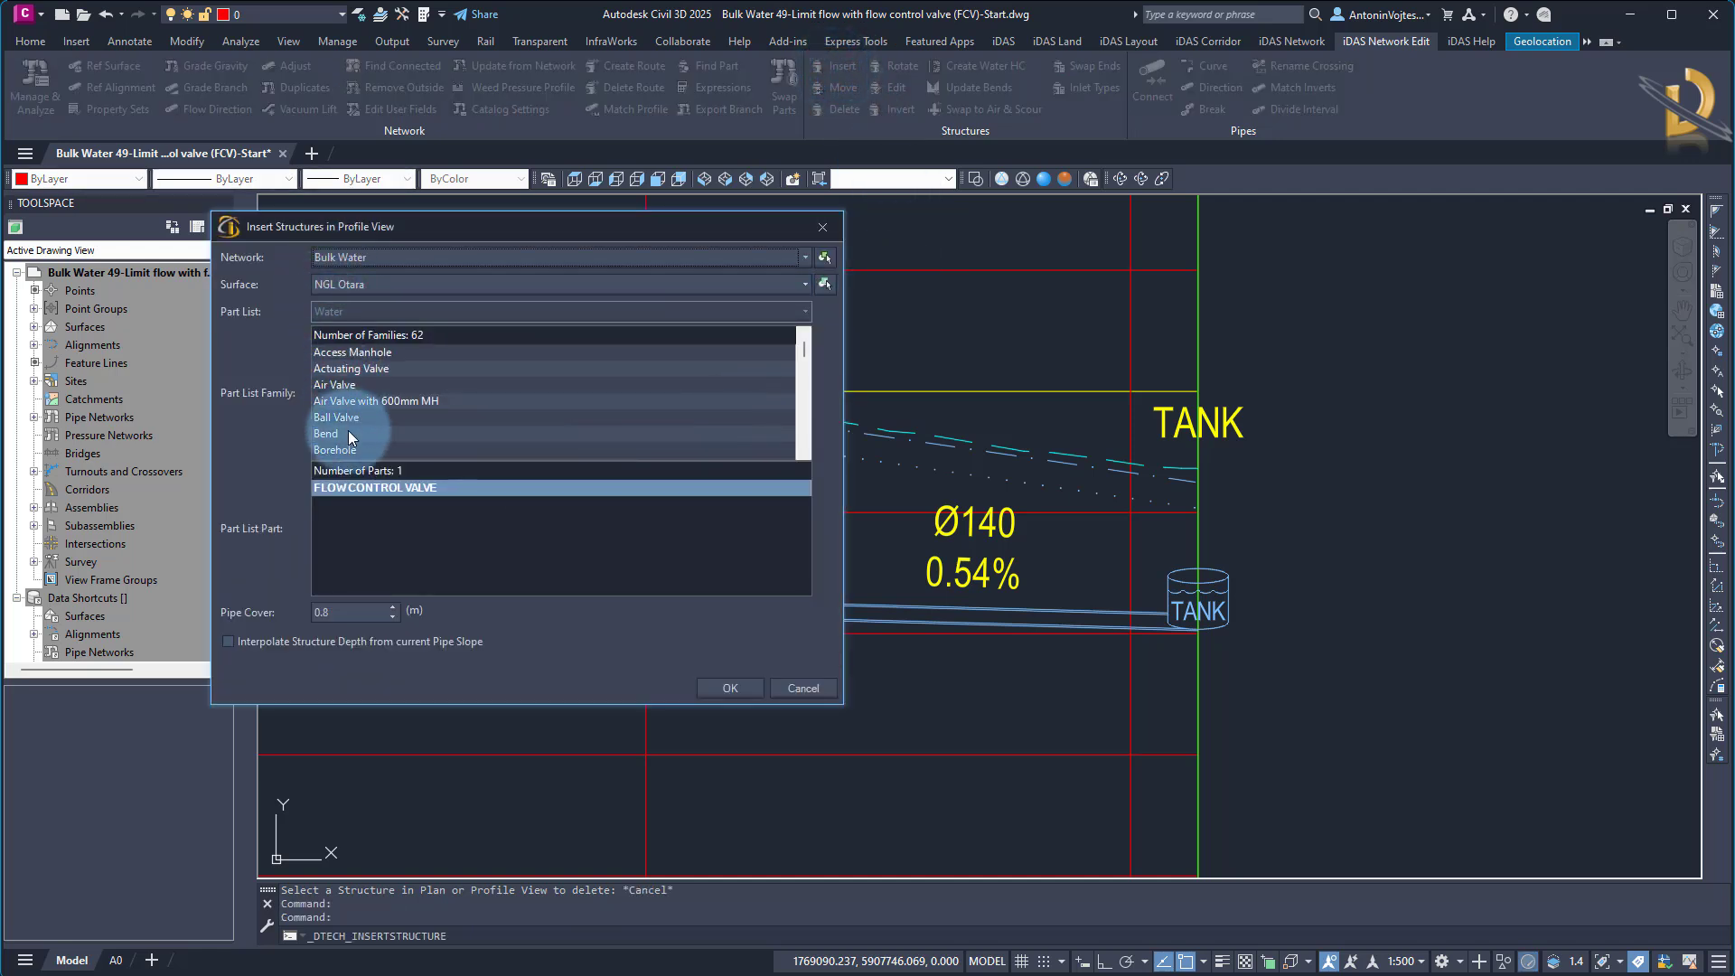
click(227, 644)
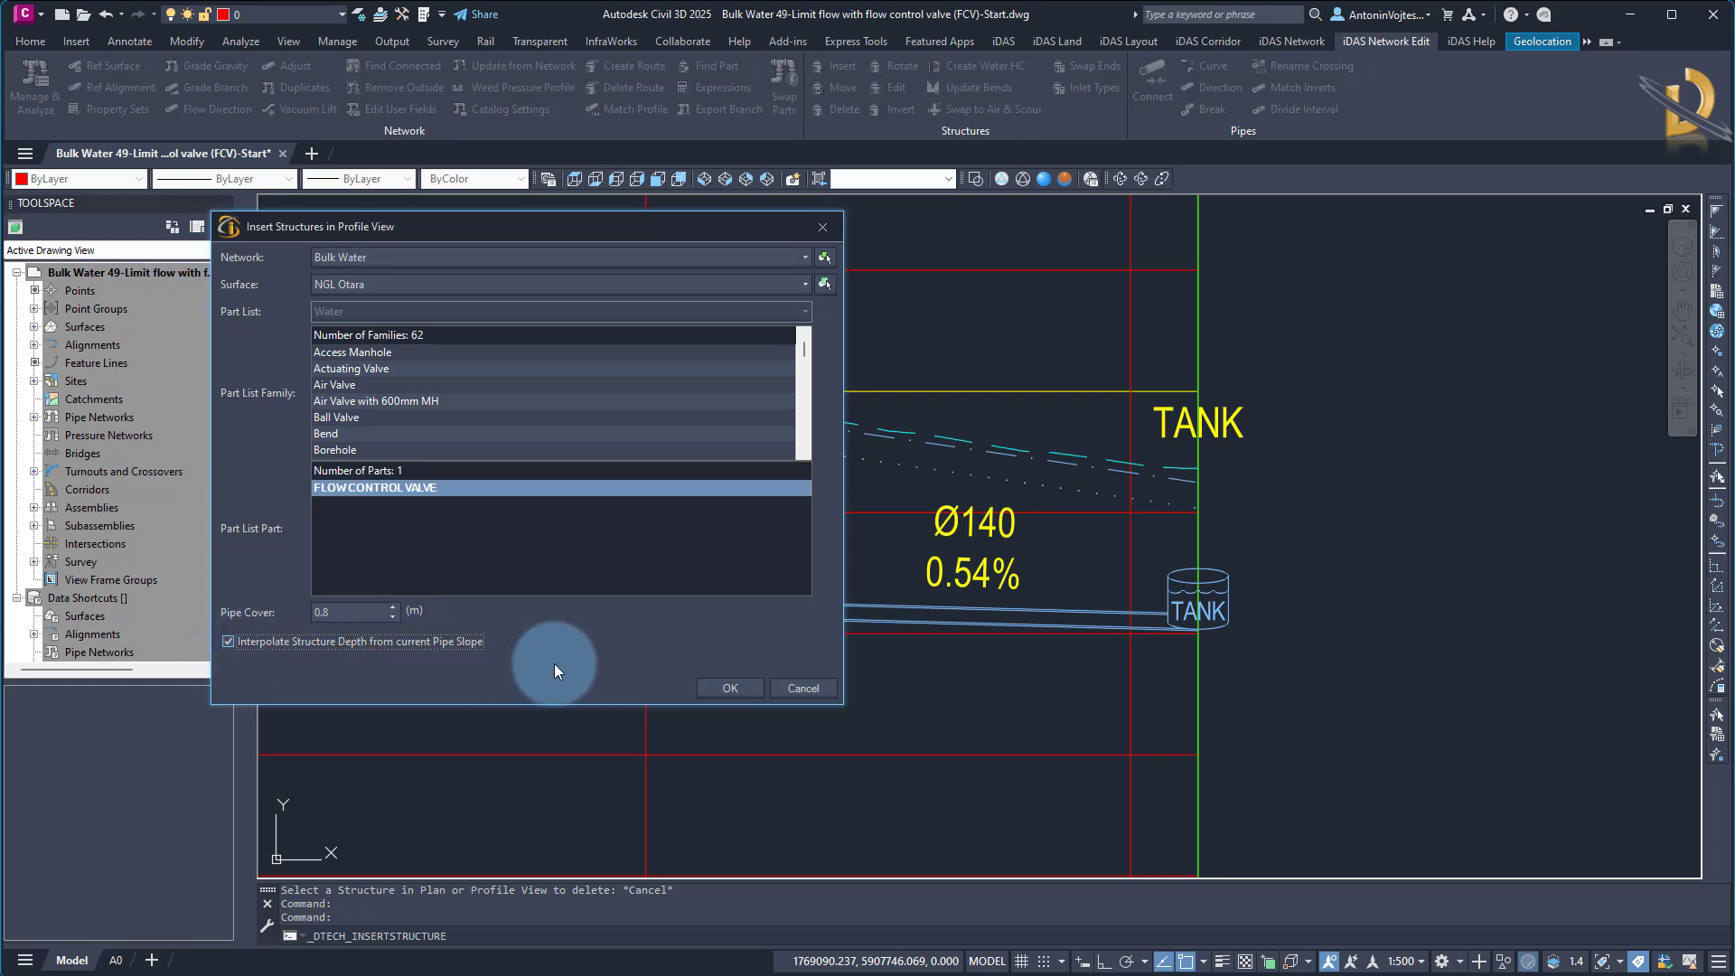
click(730, 688)
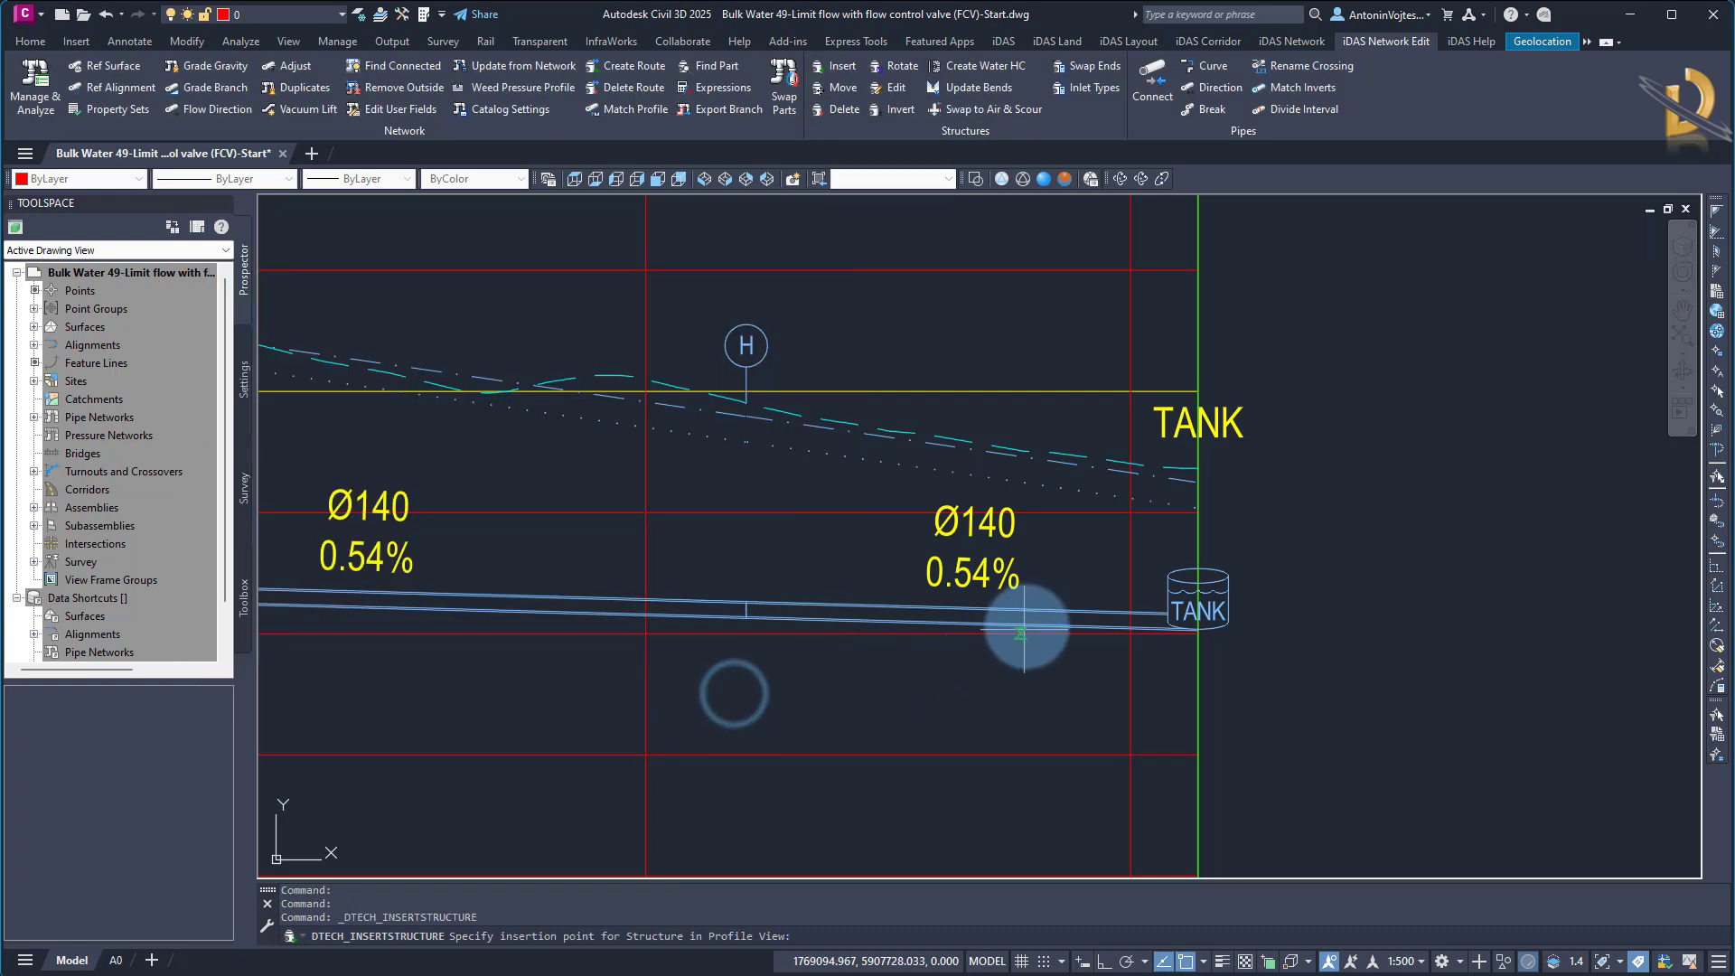
click(1059, 610)
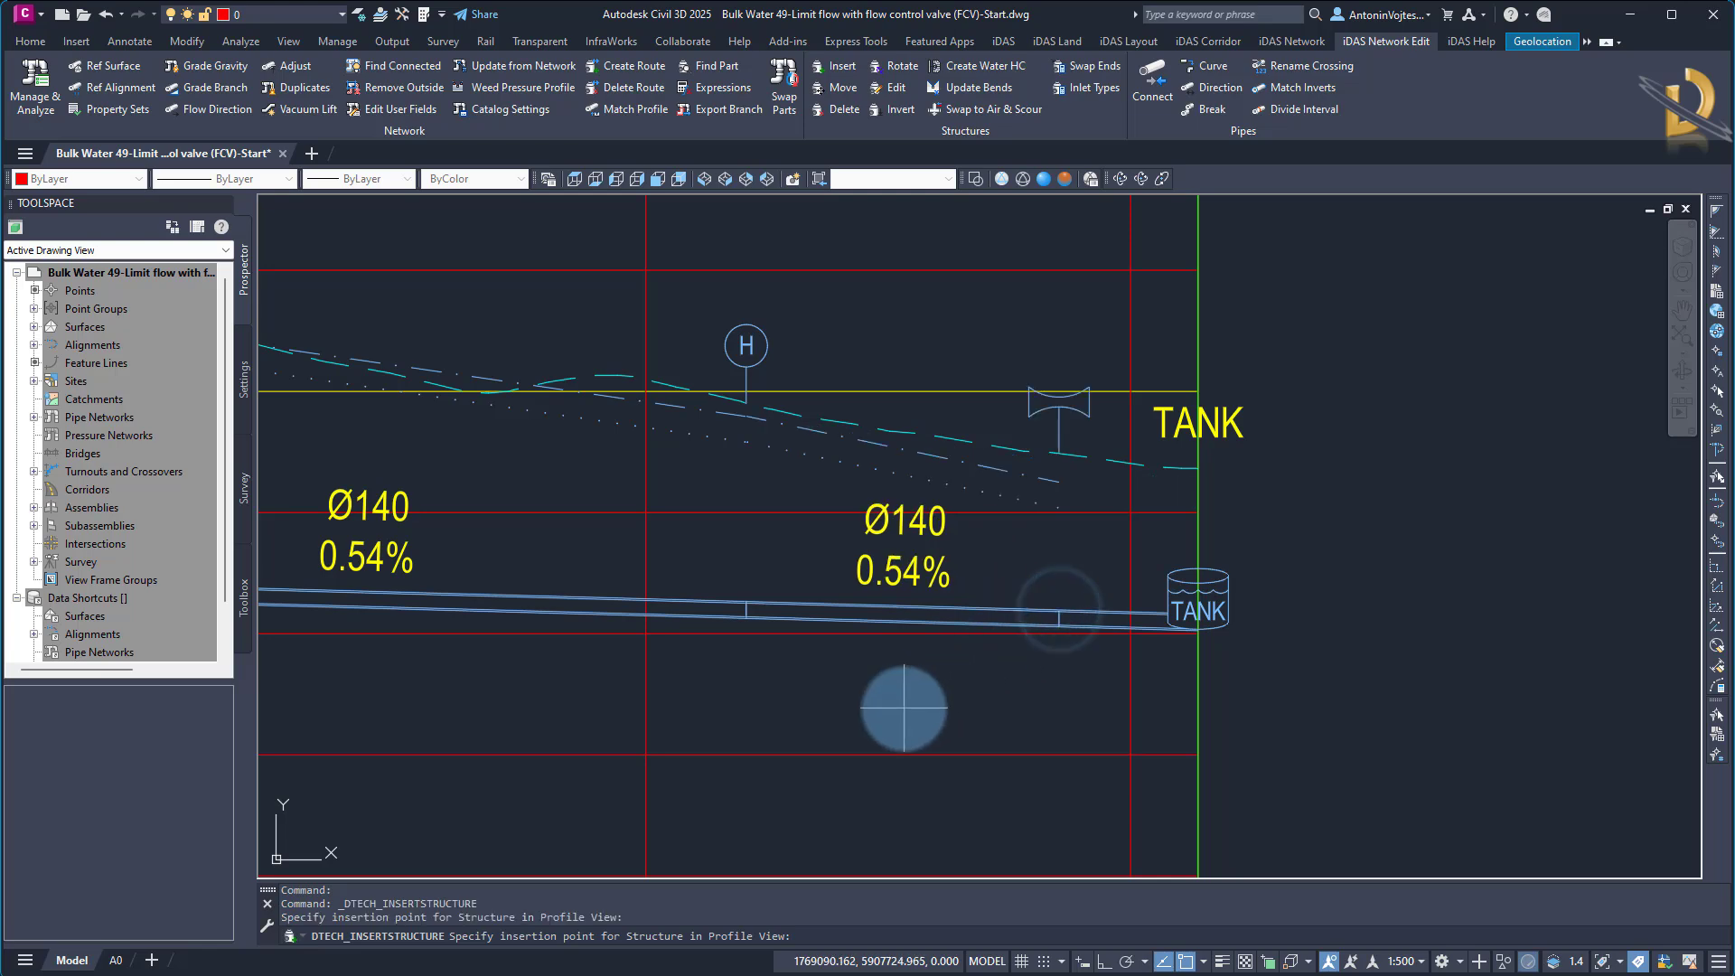
key(Escape)
Rename the newly inserted flow control valve before TANK in the profile view as FCV2
click(1043, 406)
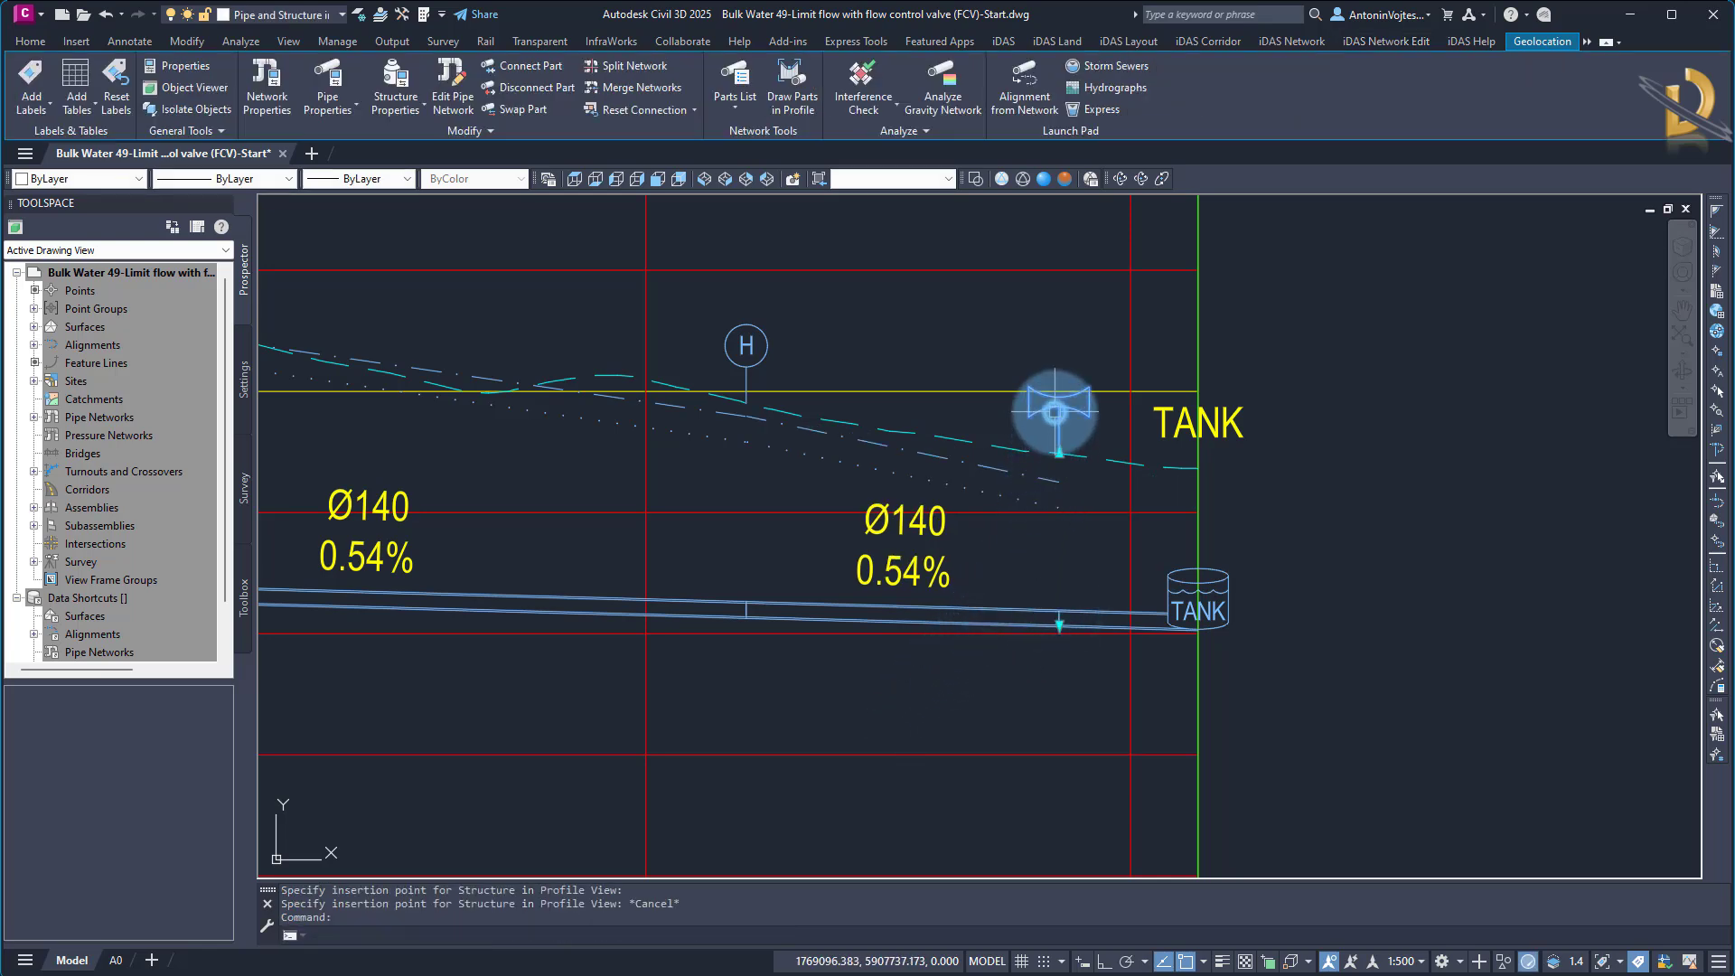
right_click(1055, 412)
click(1120, 637)
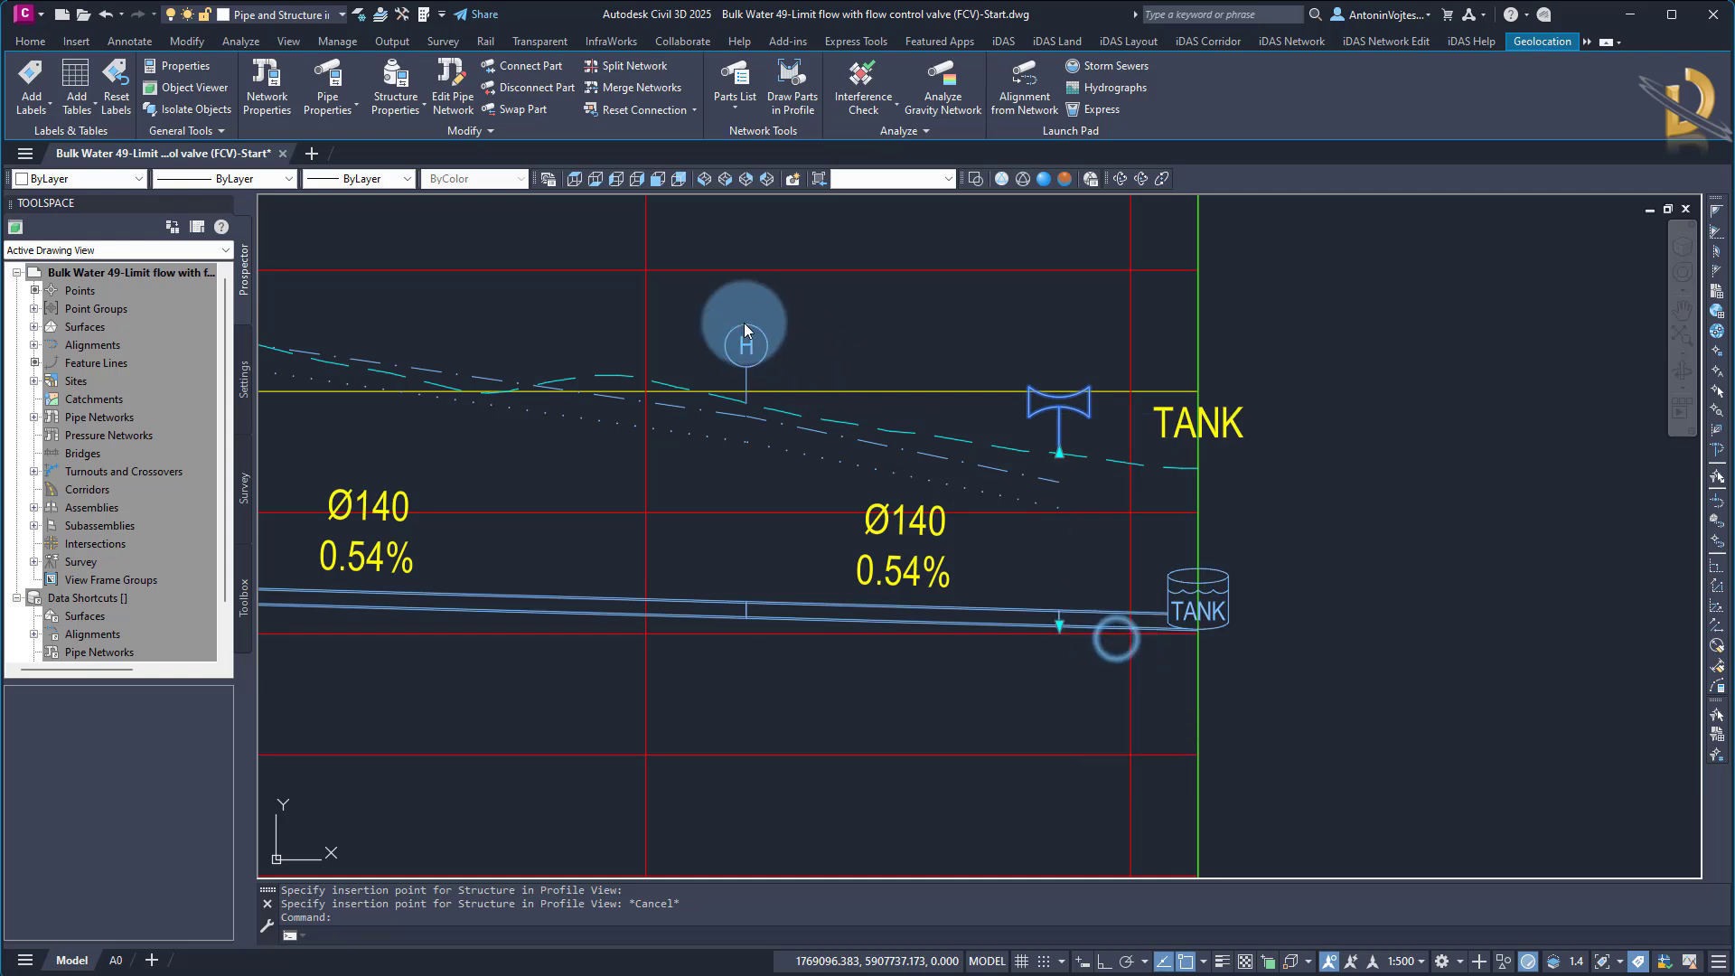
drag(391, 112, 234, 114)
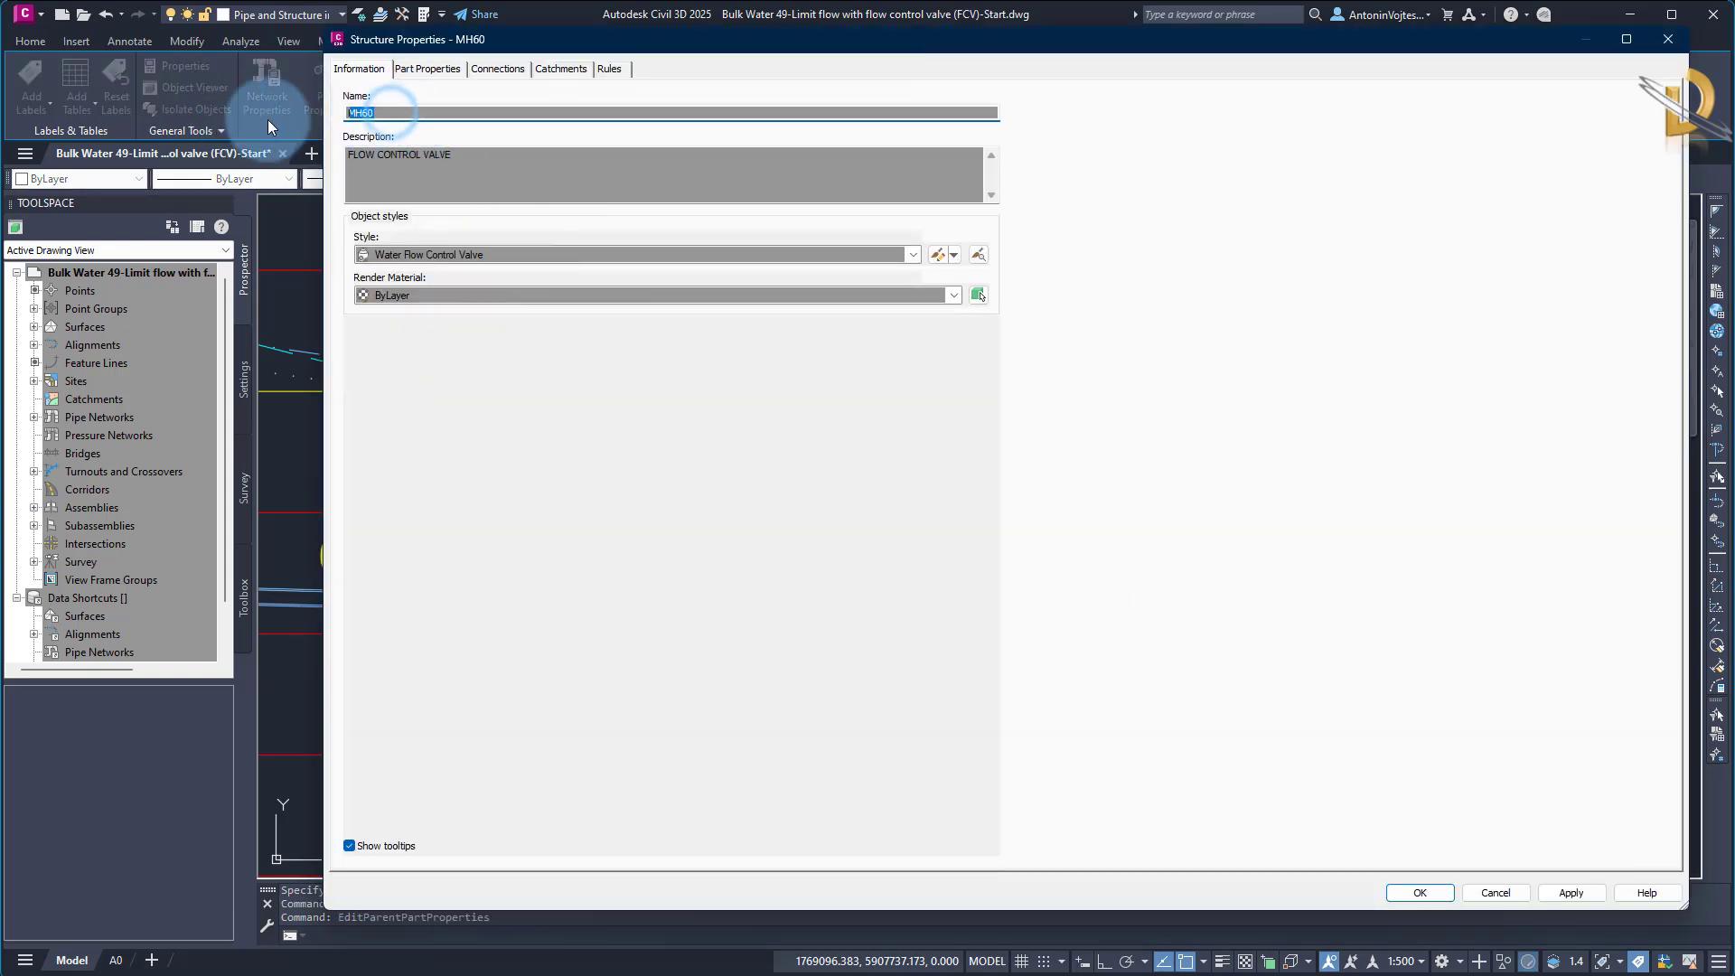
text(FCV2)
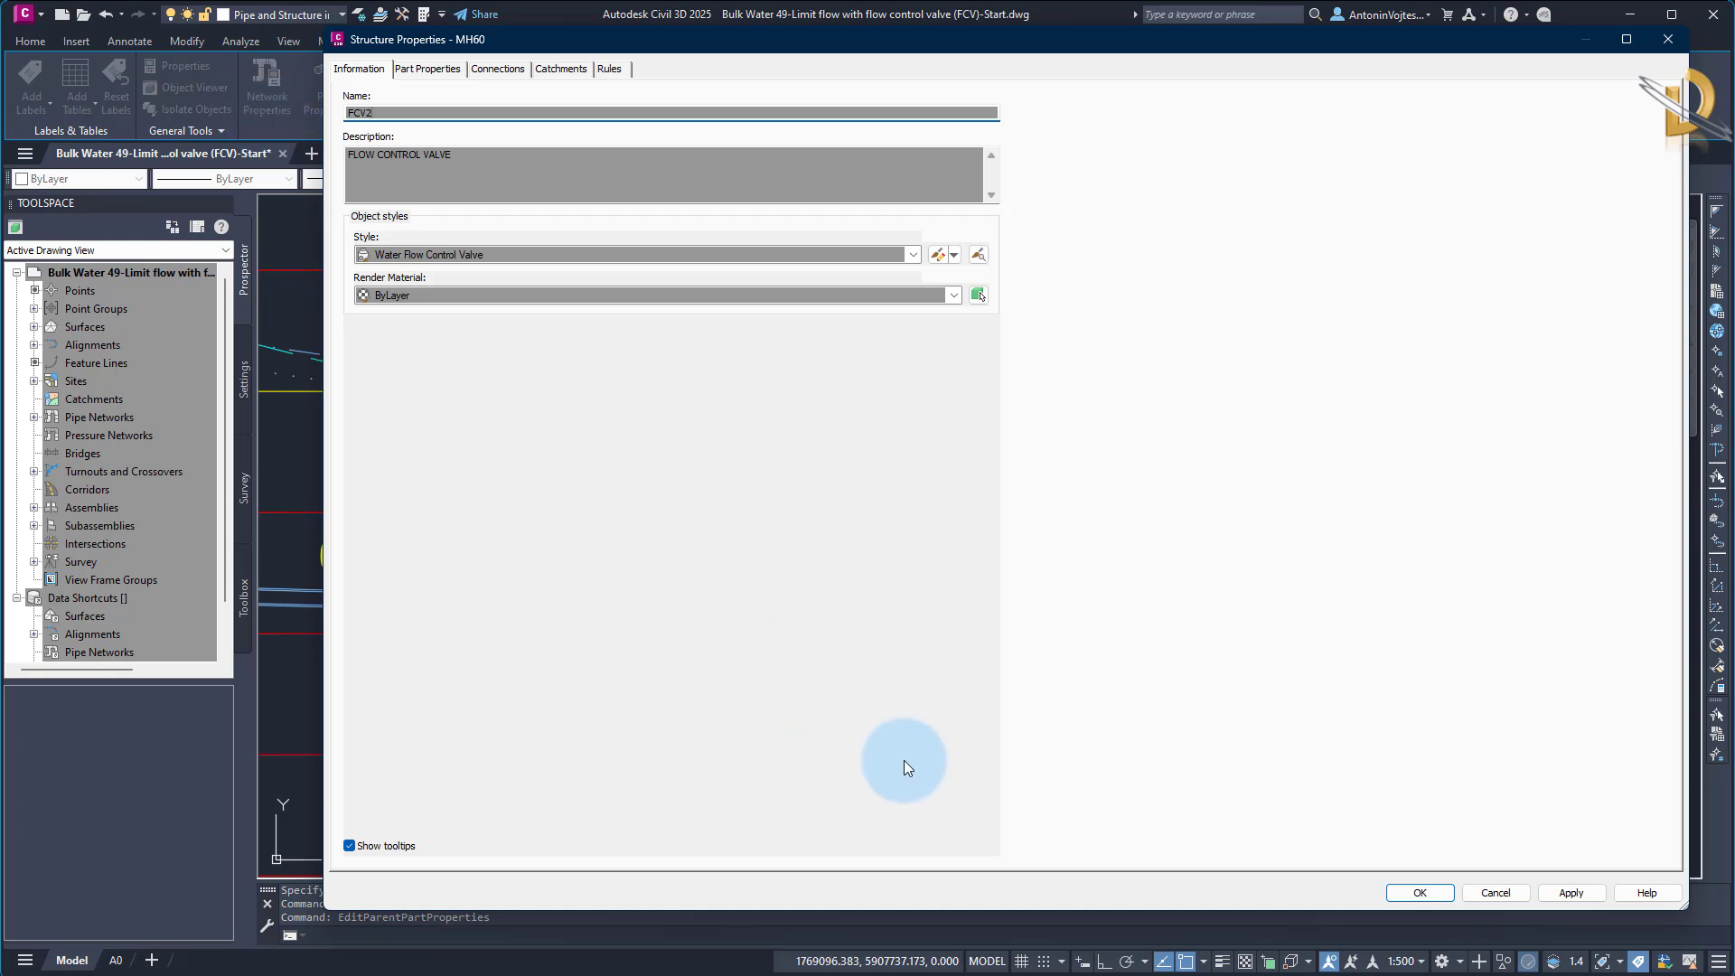
click(1433, 896)
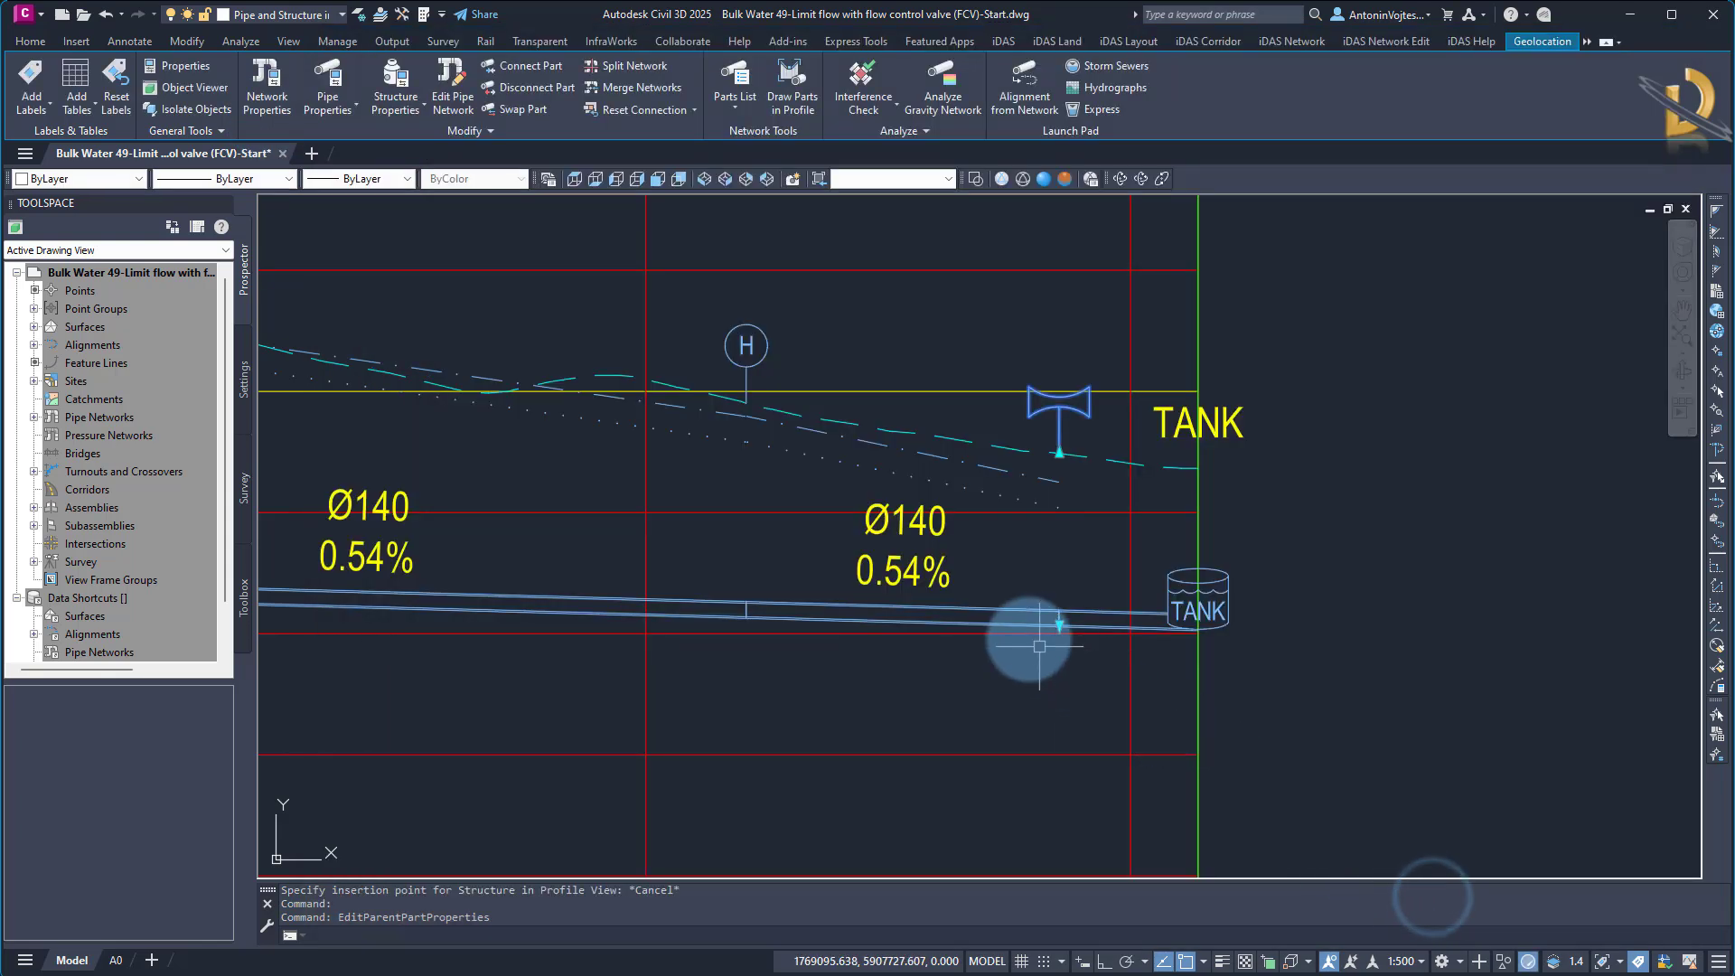
key(Escape)
Rename the pipe entering FCV2 from the HB10 side as P29In
click(995, 607)
right_click(997, 609)
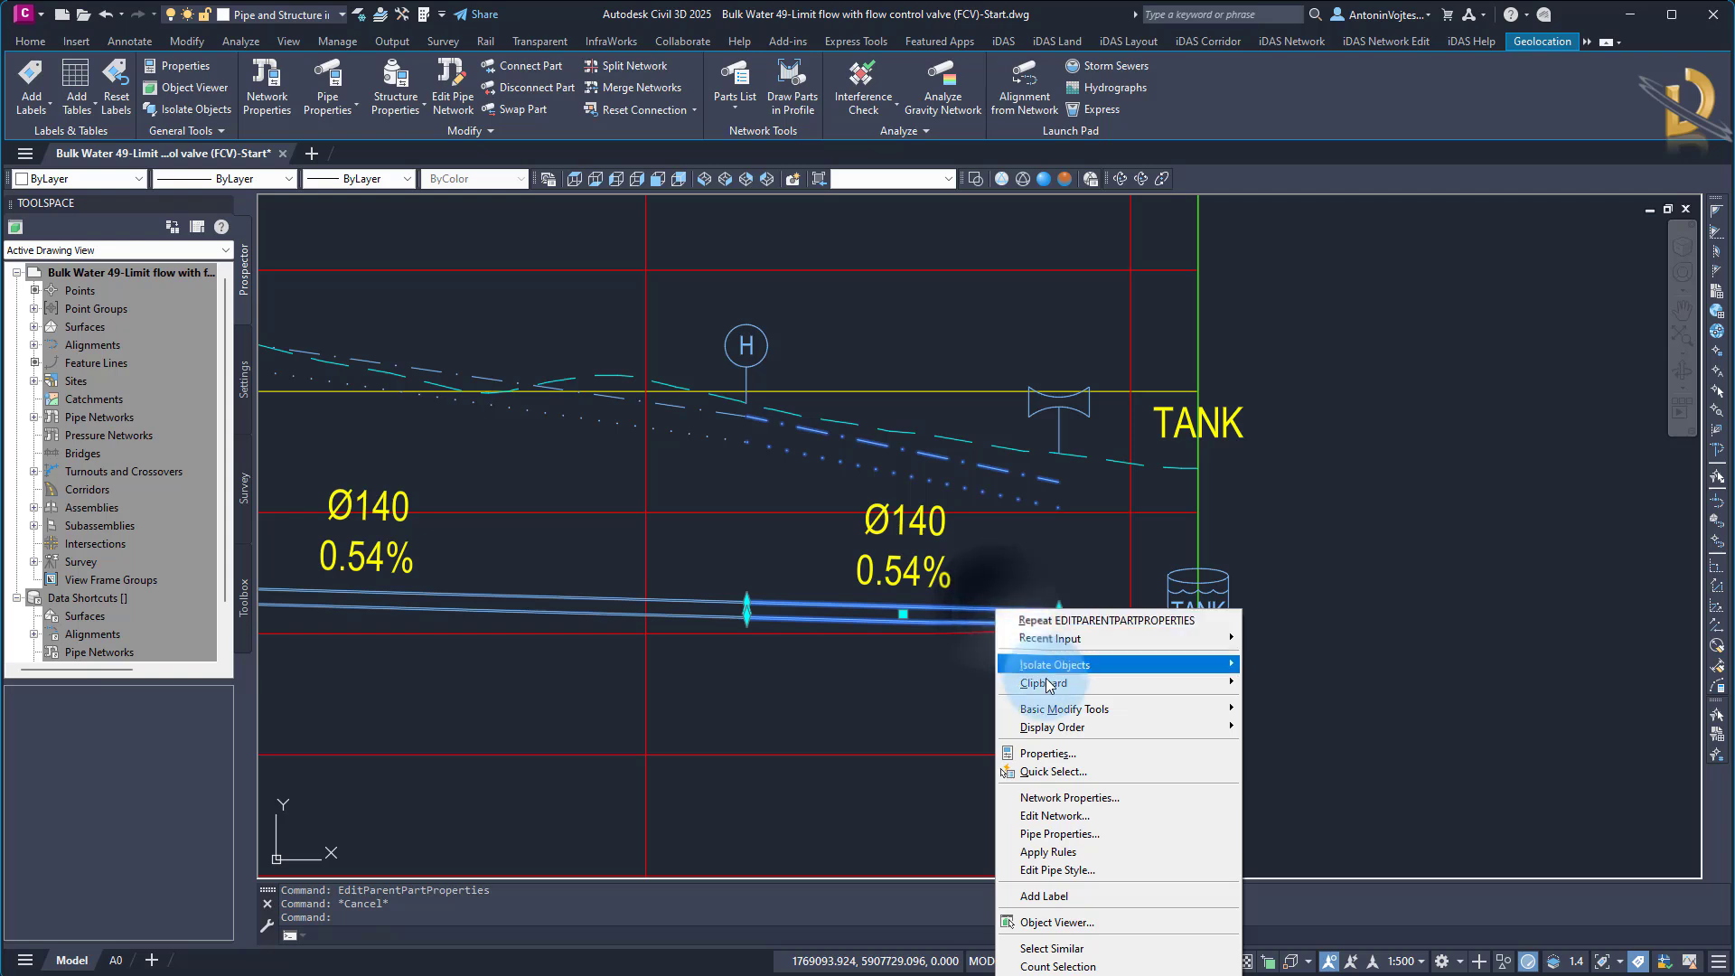
click(1062, 832)
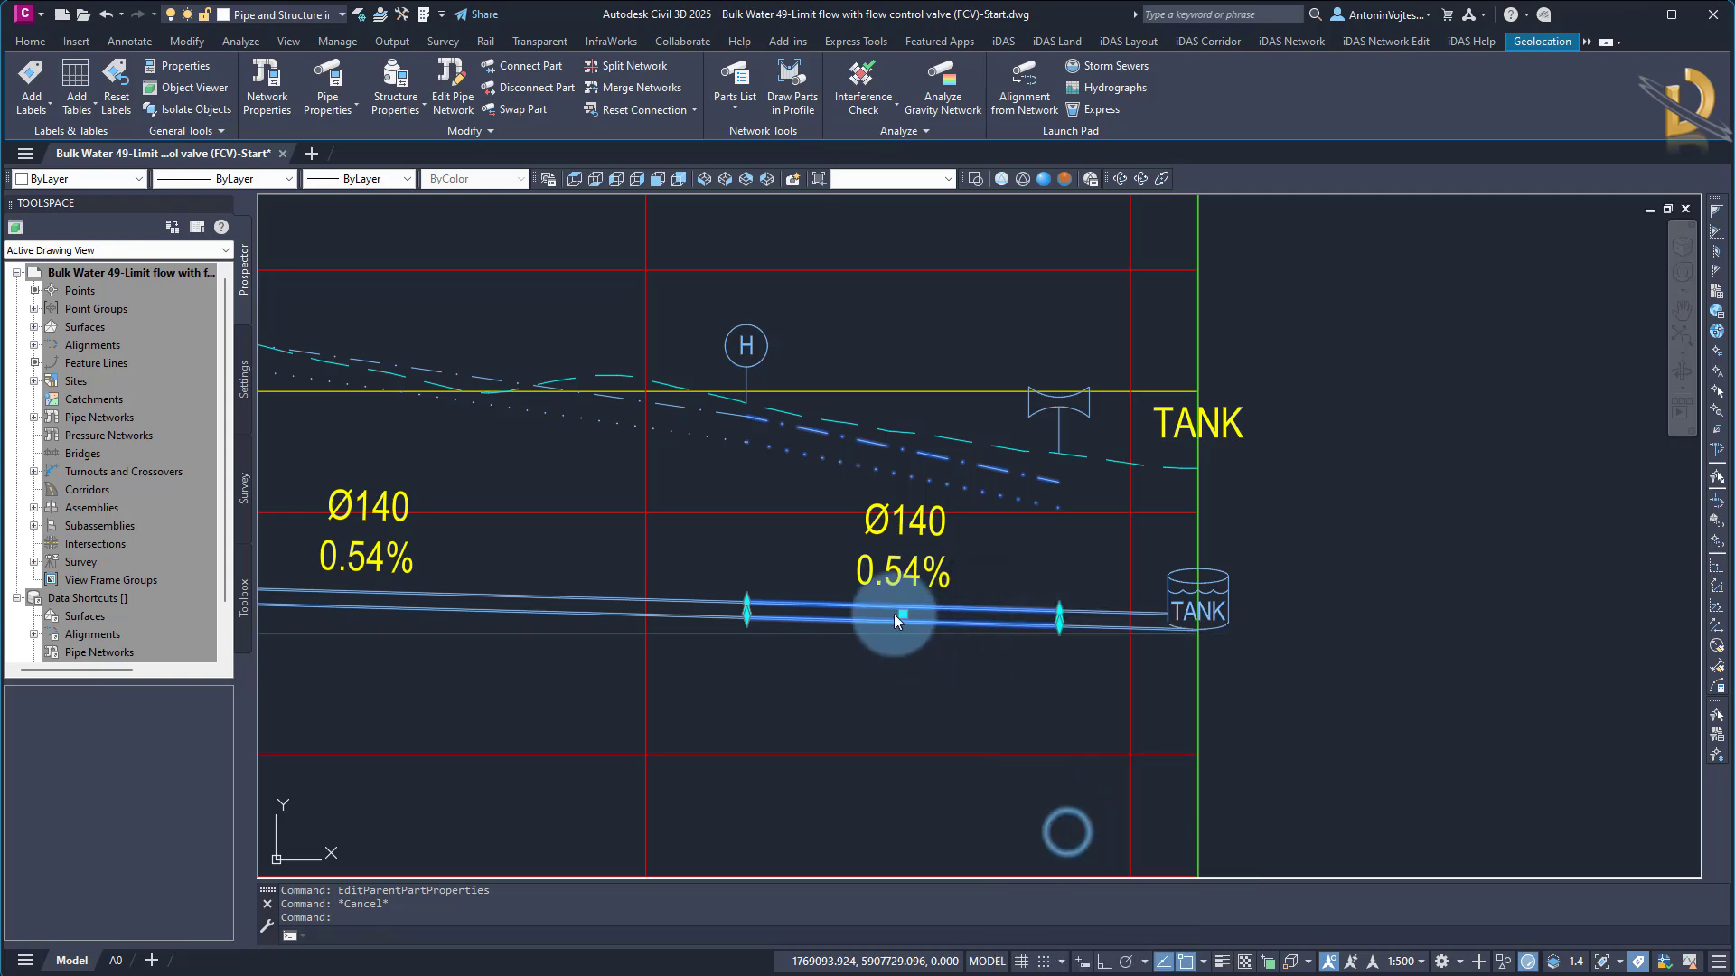
double_click(574, 153)
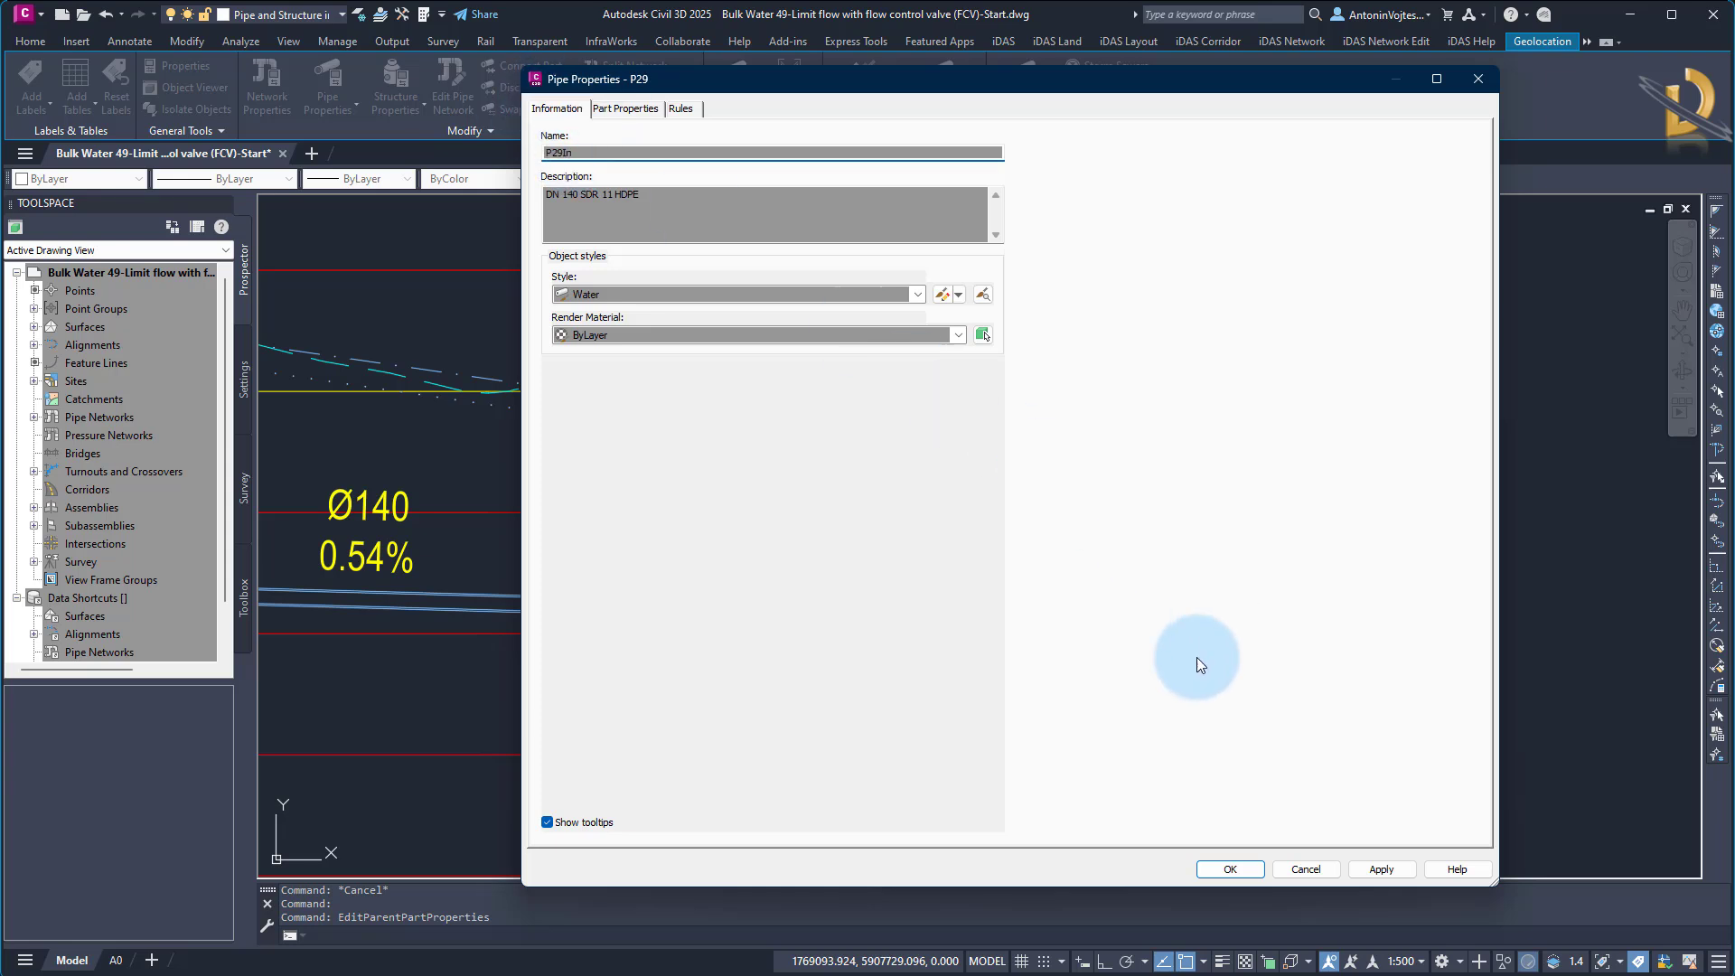
click(1224, 868)
key(Escape)
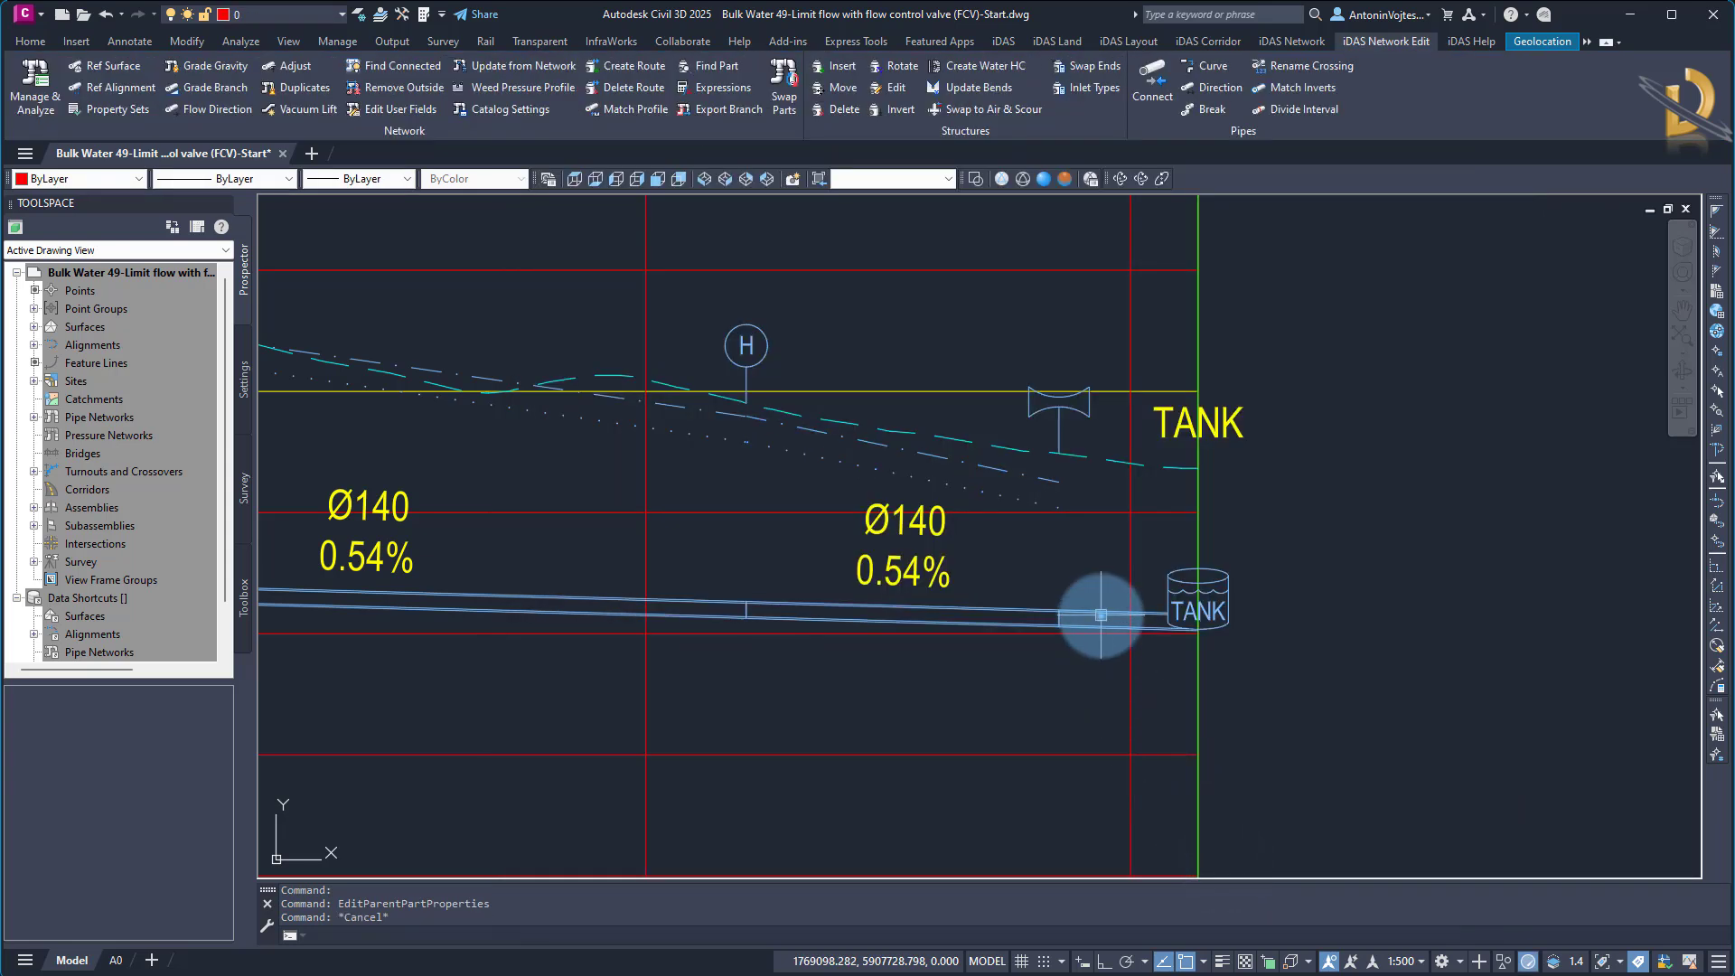
Rename the short pipe between FCV2 and TANK as P29Out
click(1095, 617)
right_click(1101, 617)
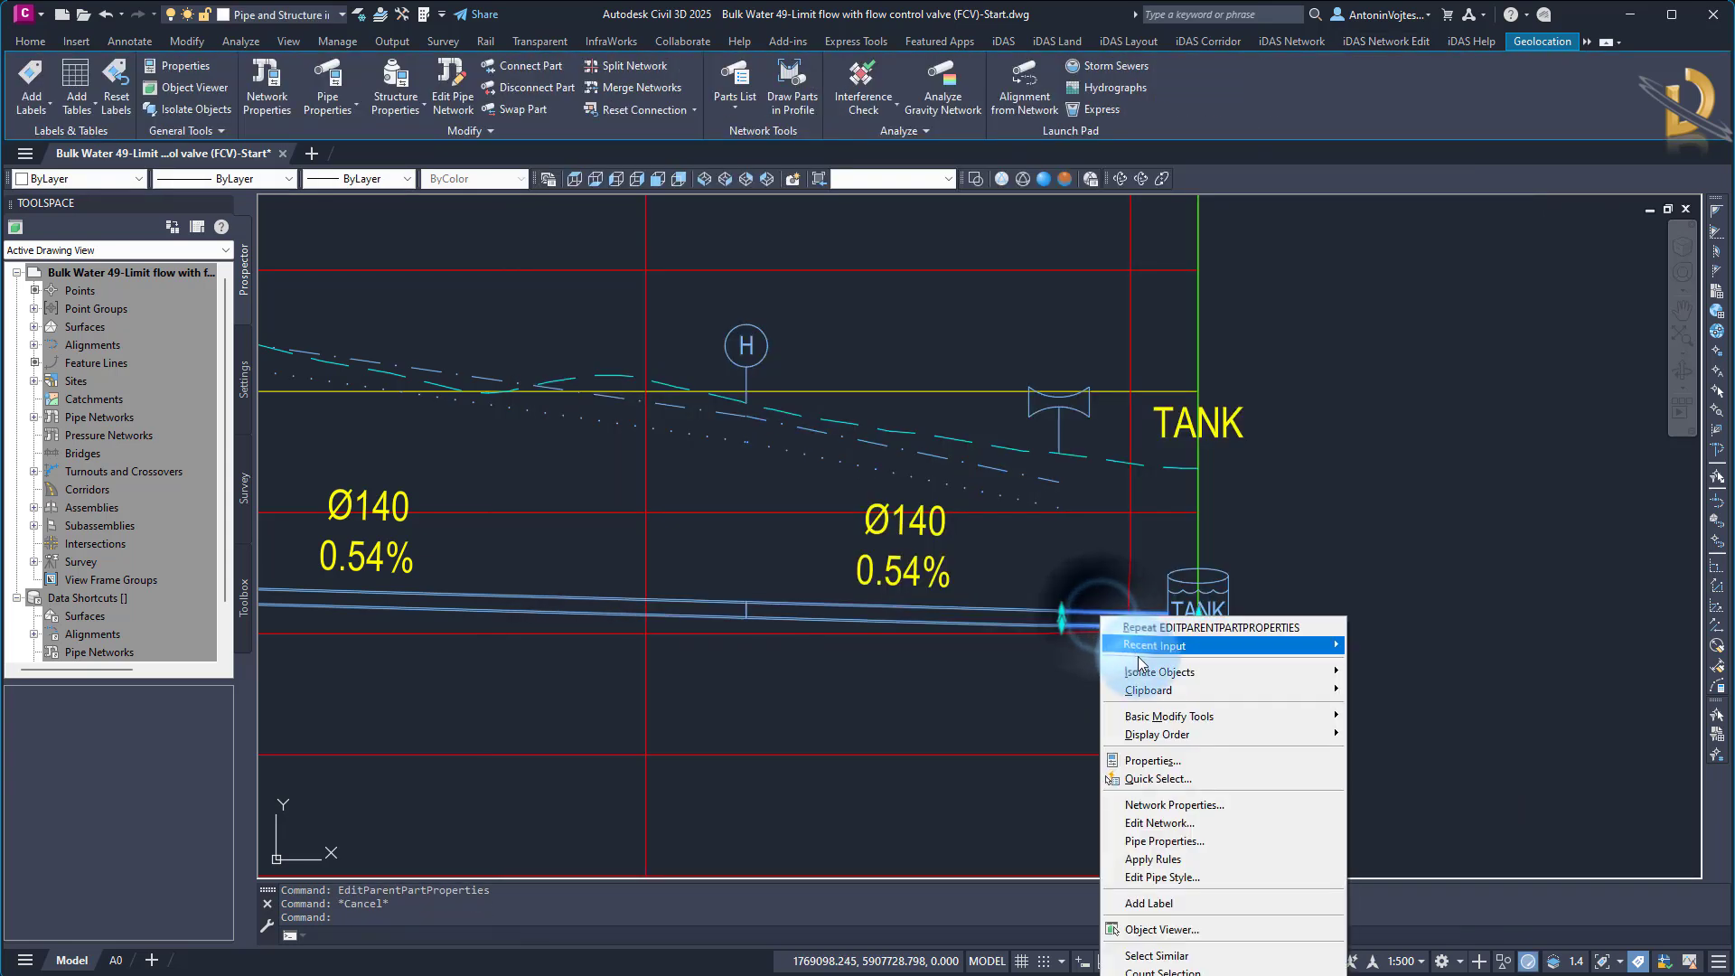
click(1163, 840)
double_click(576, 153)
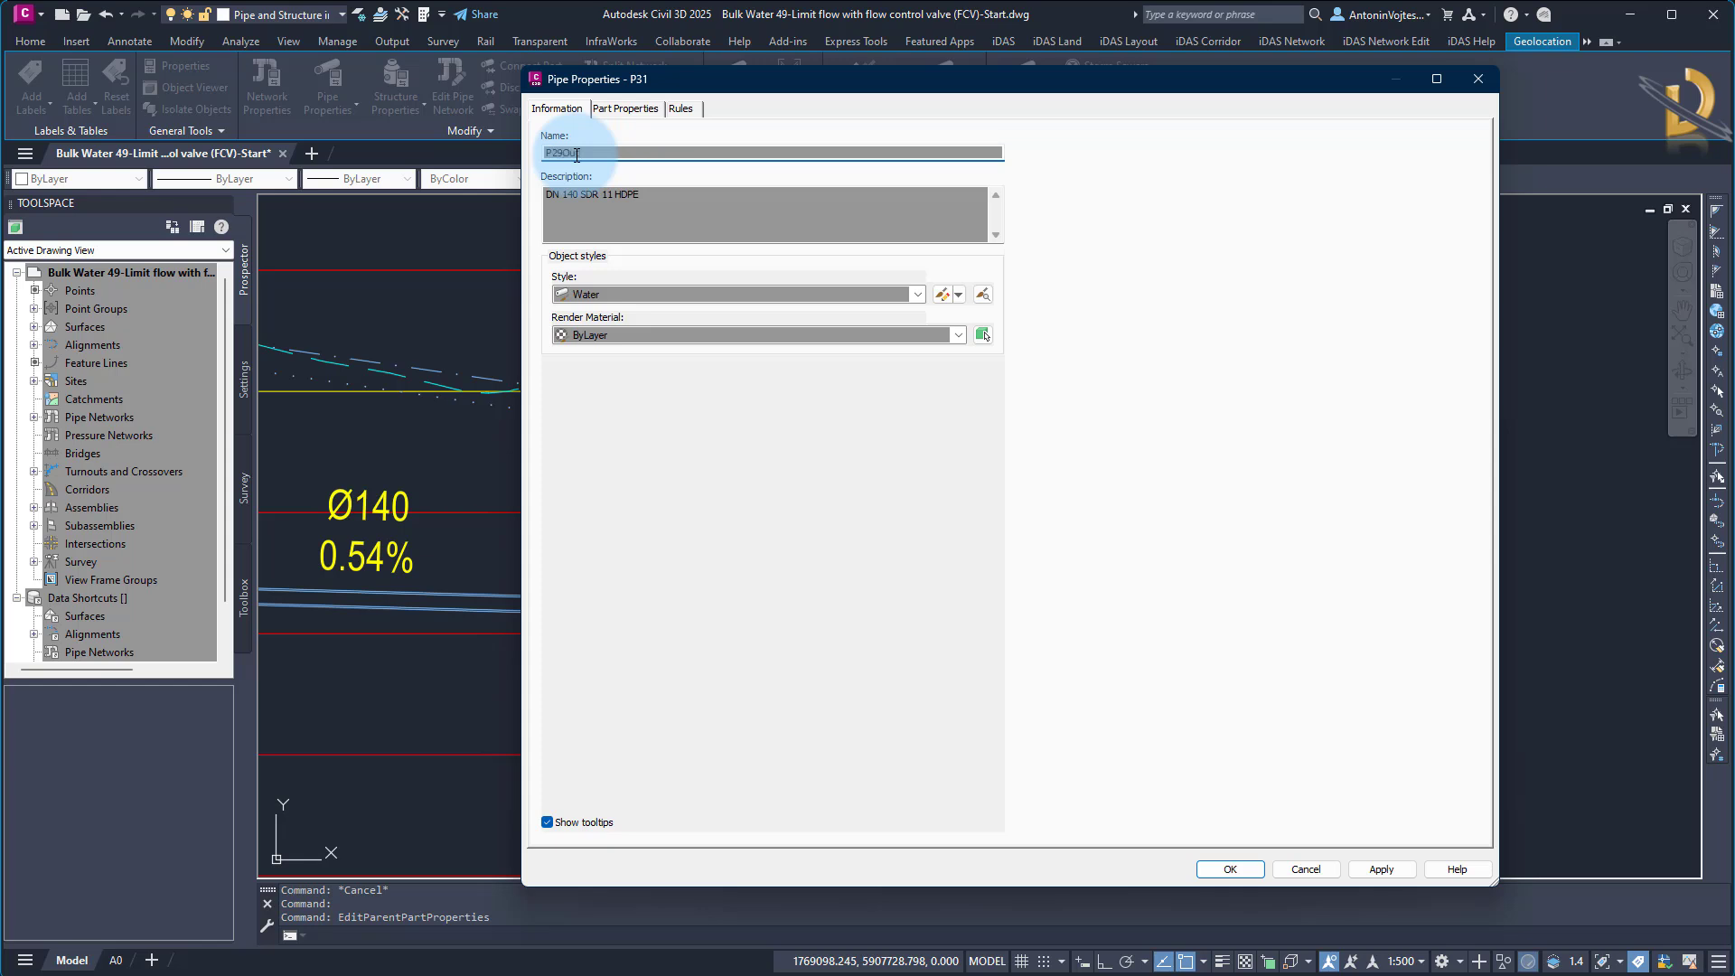
click(1230, 868)
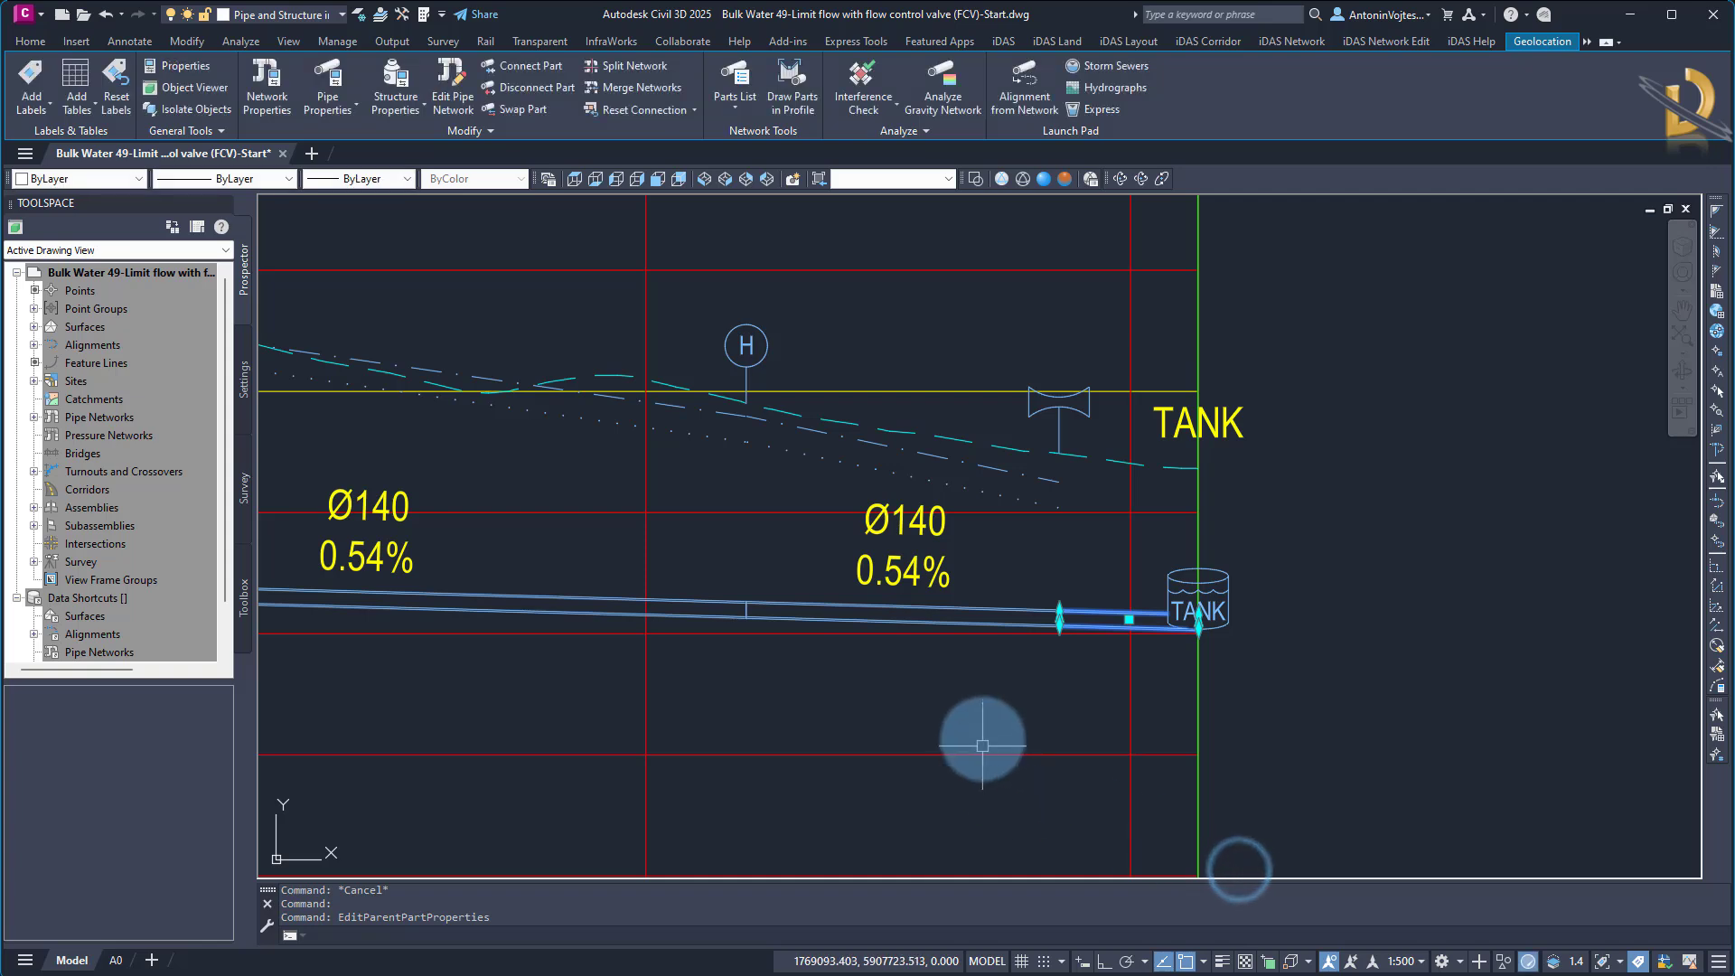
key(Escape)
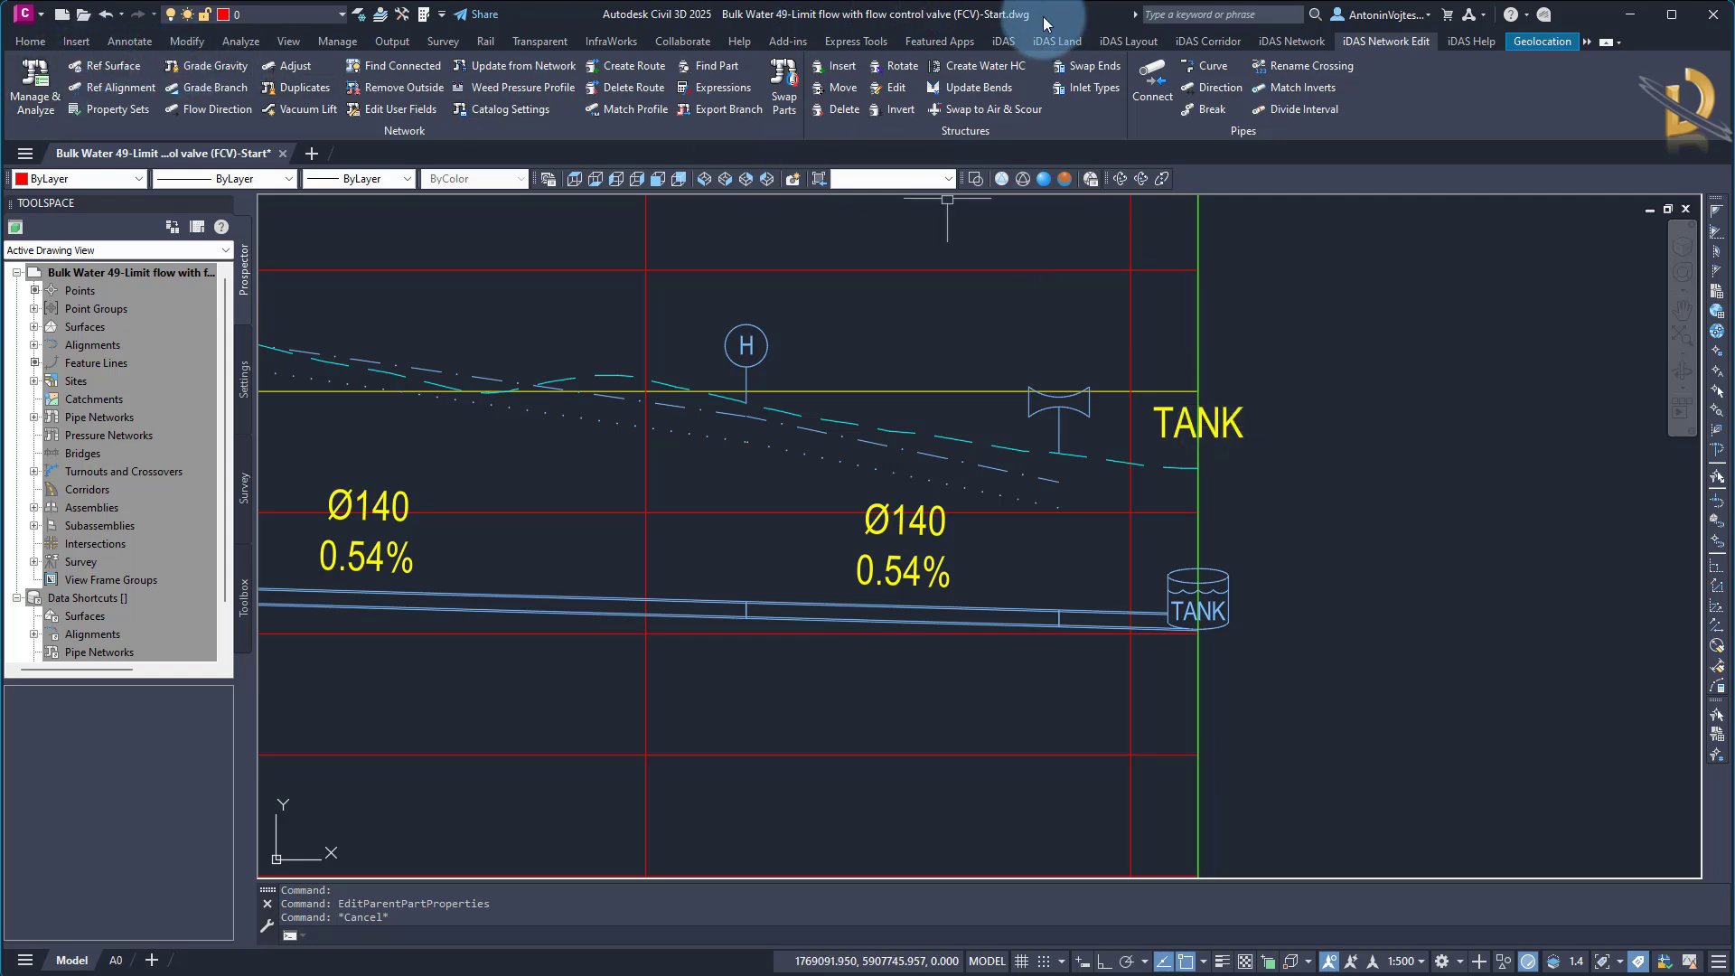
Switch to iDAS with the Bulk Water network and set the outgoing pipe of flow control valve FCV2 to P29Out
click(1001, 41)
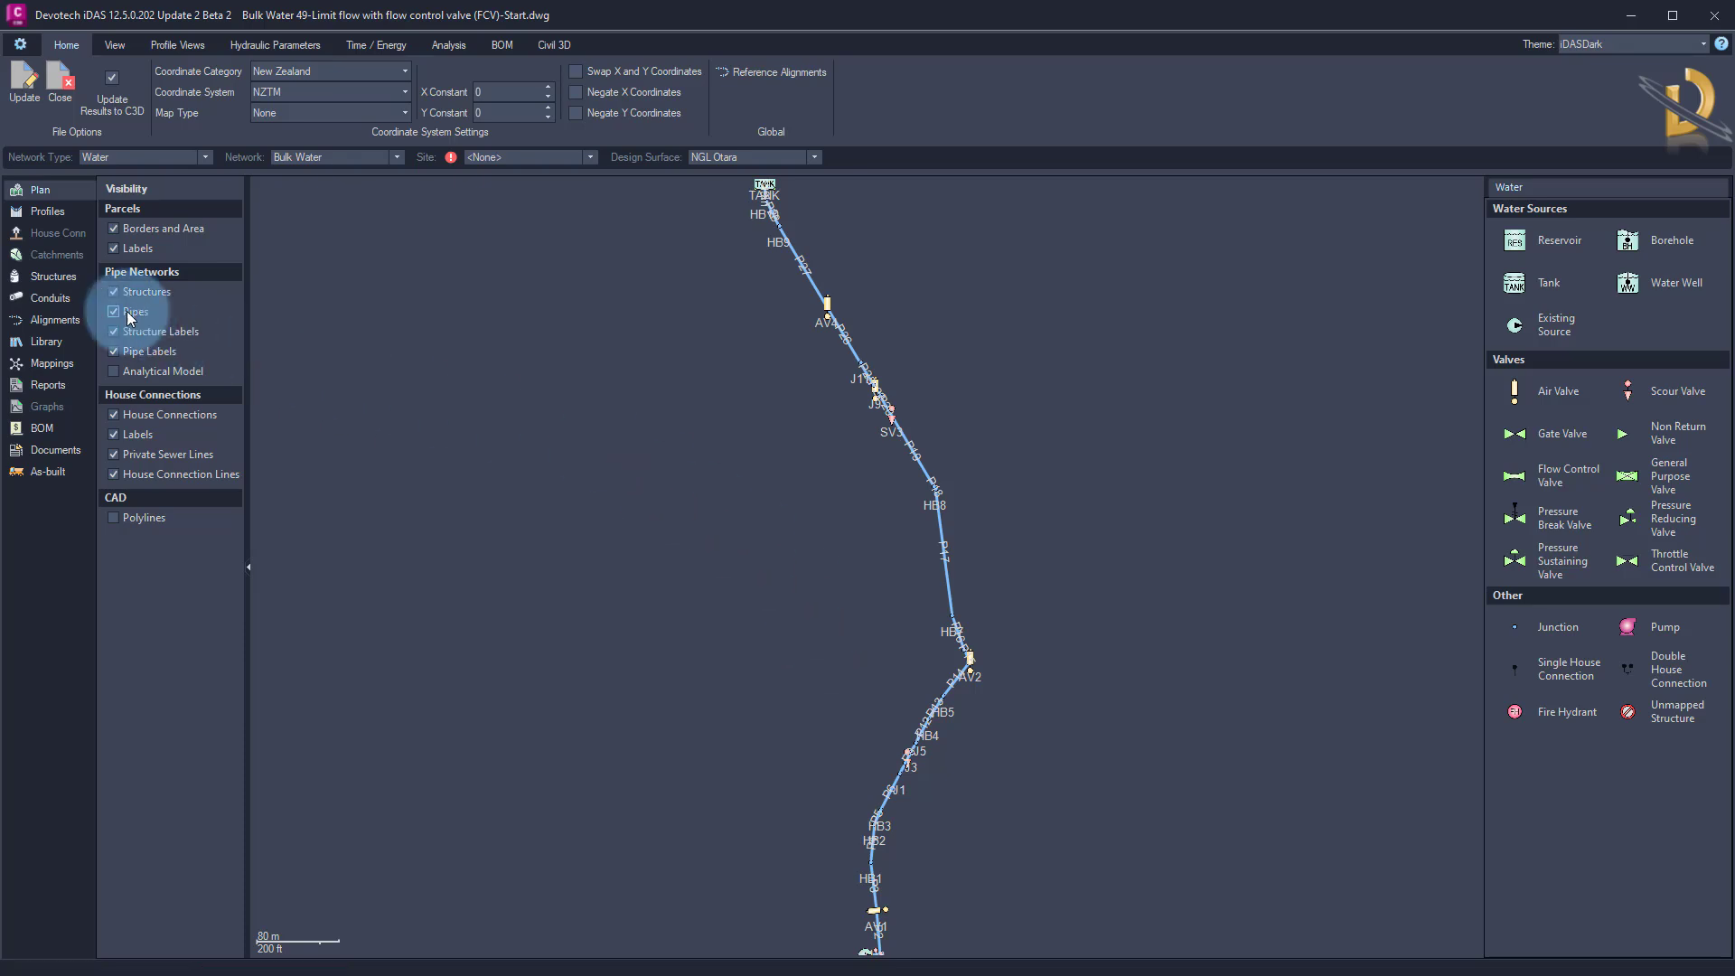
click(45, 273)
click(141, 259)
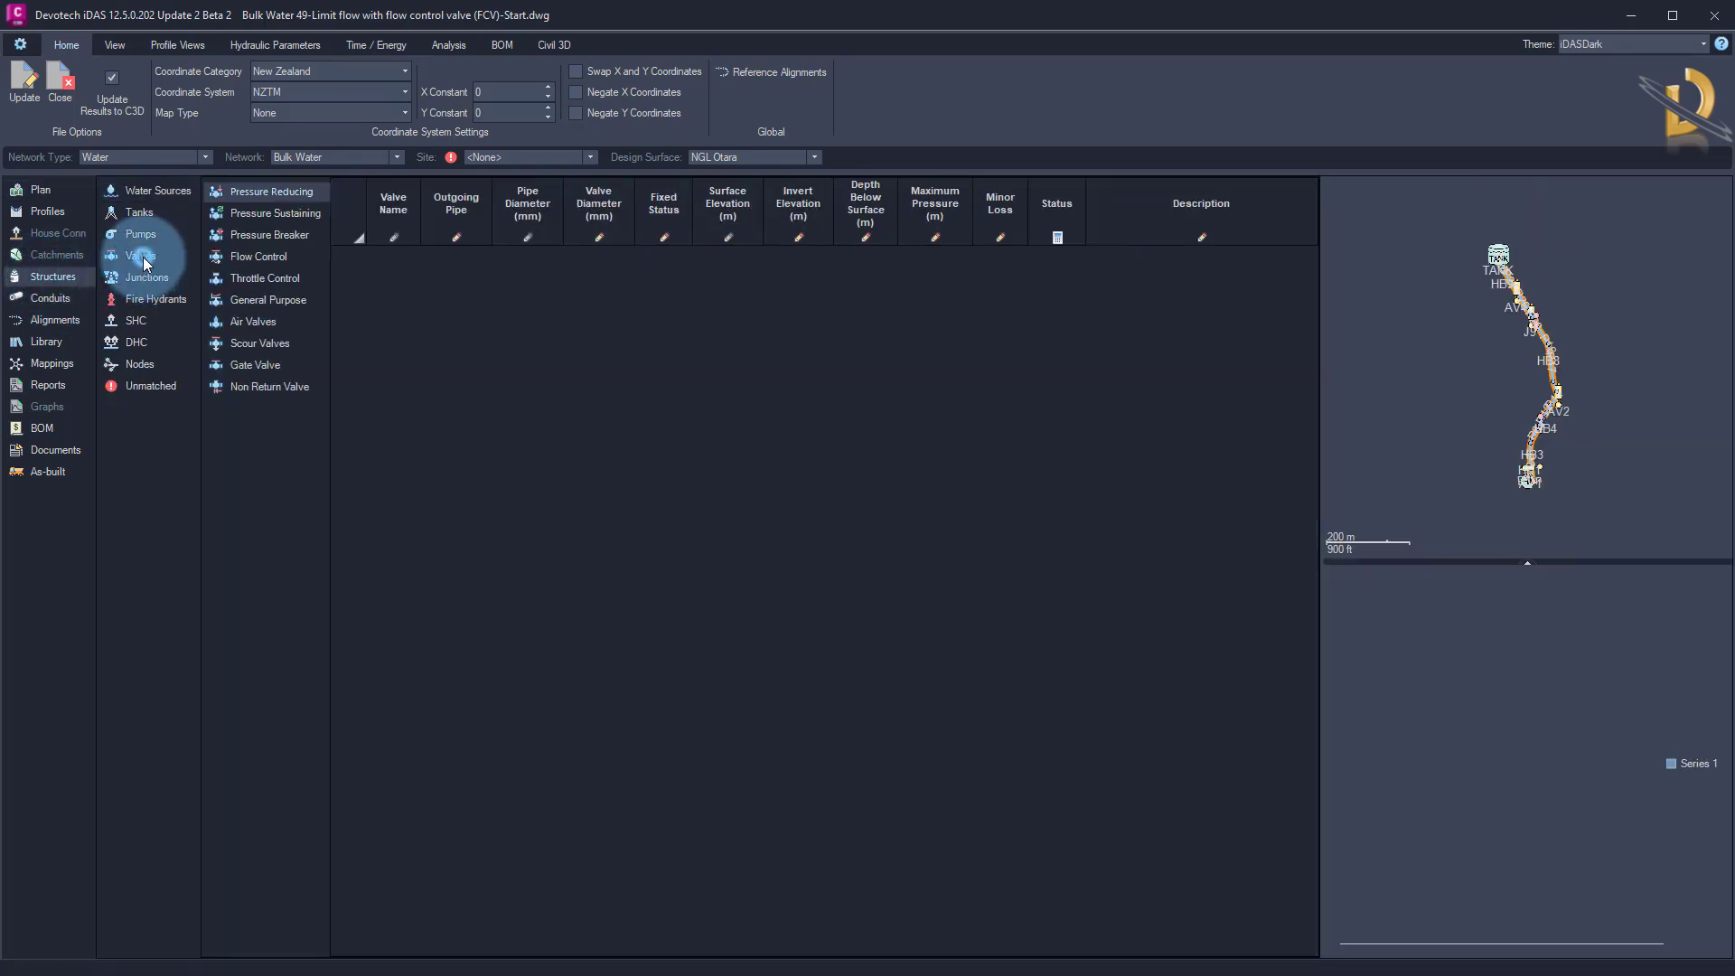
click(262, 258)
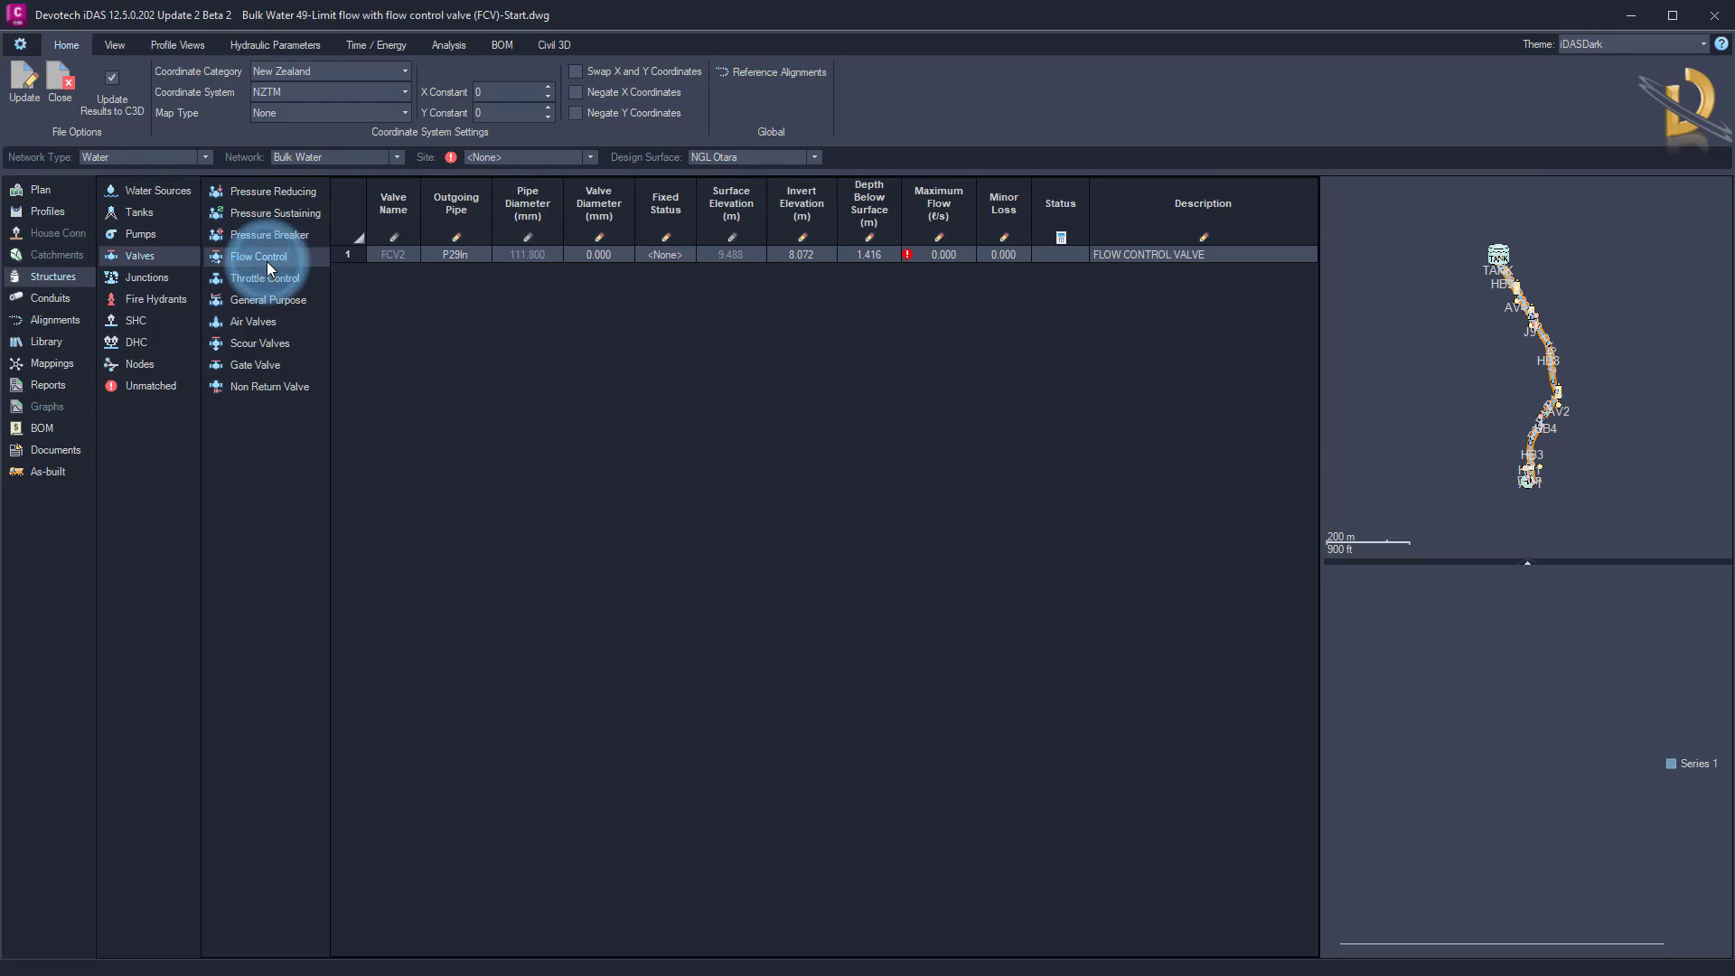
click(464, 254)
click(482, 257)
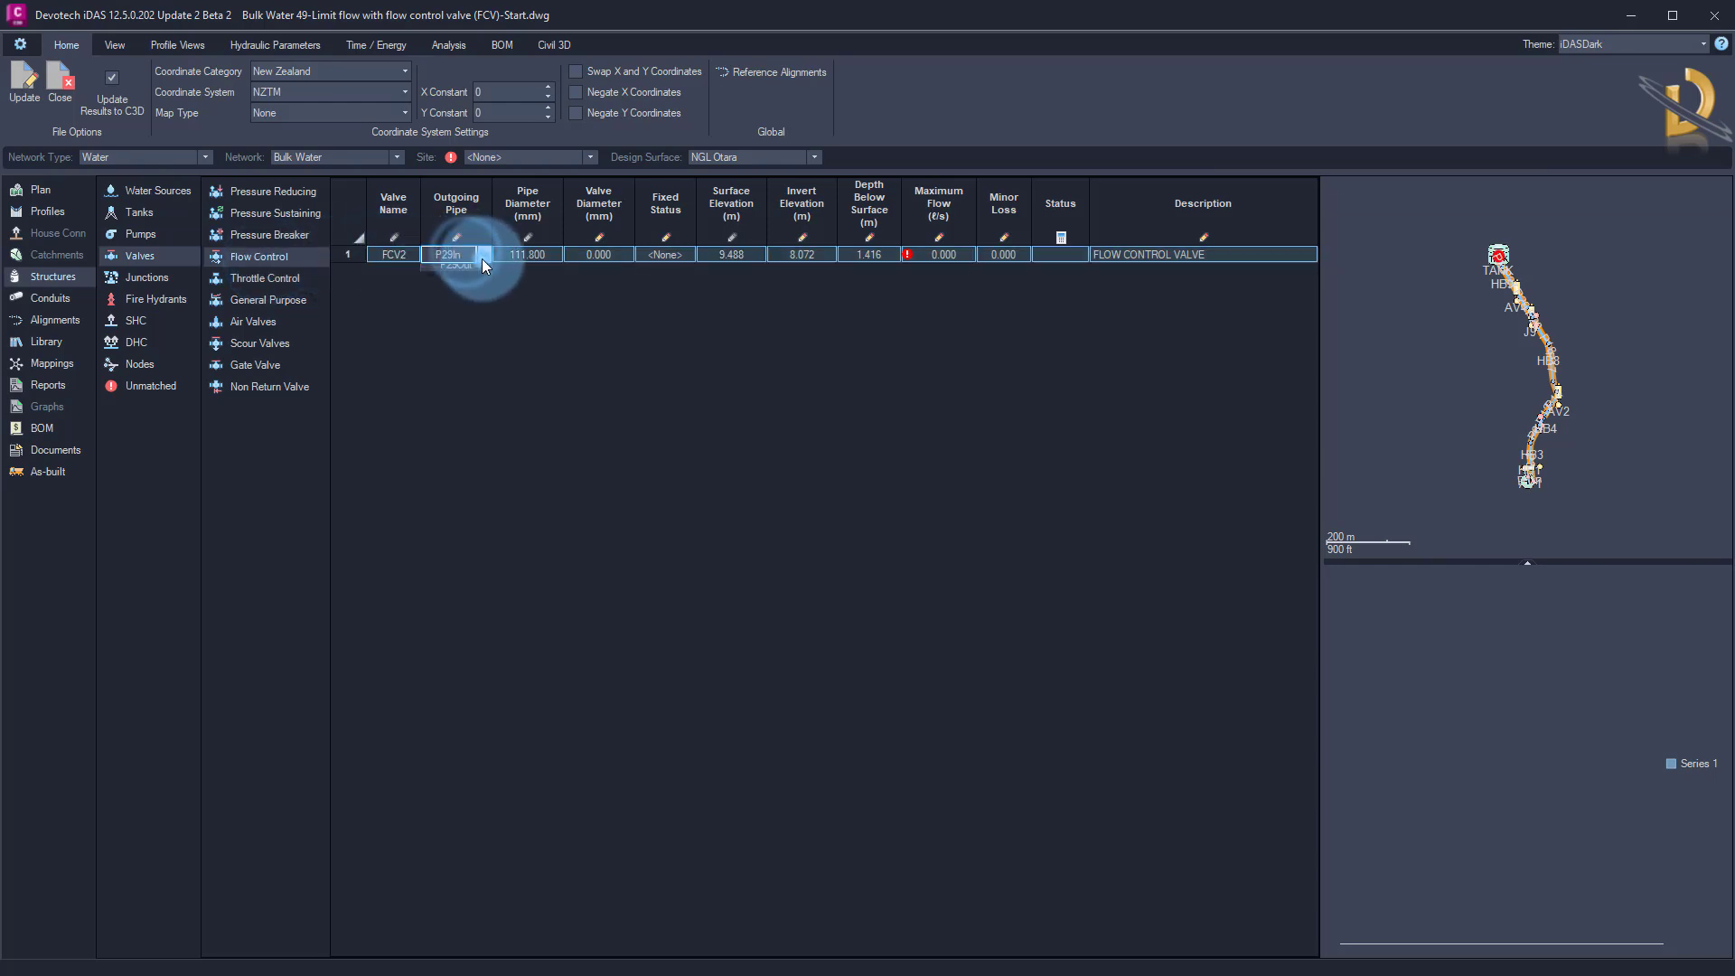
click(457, 290)
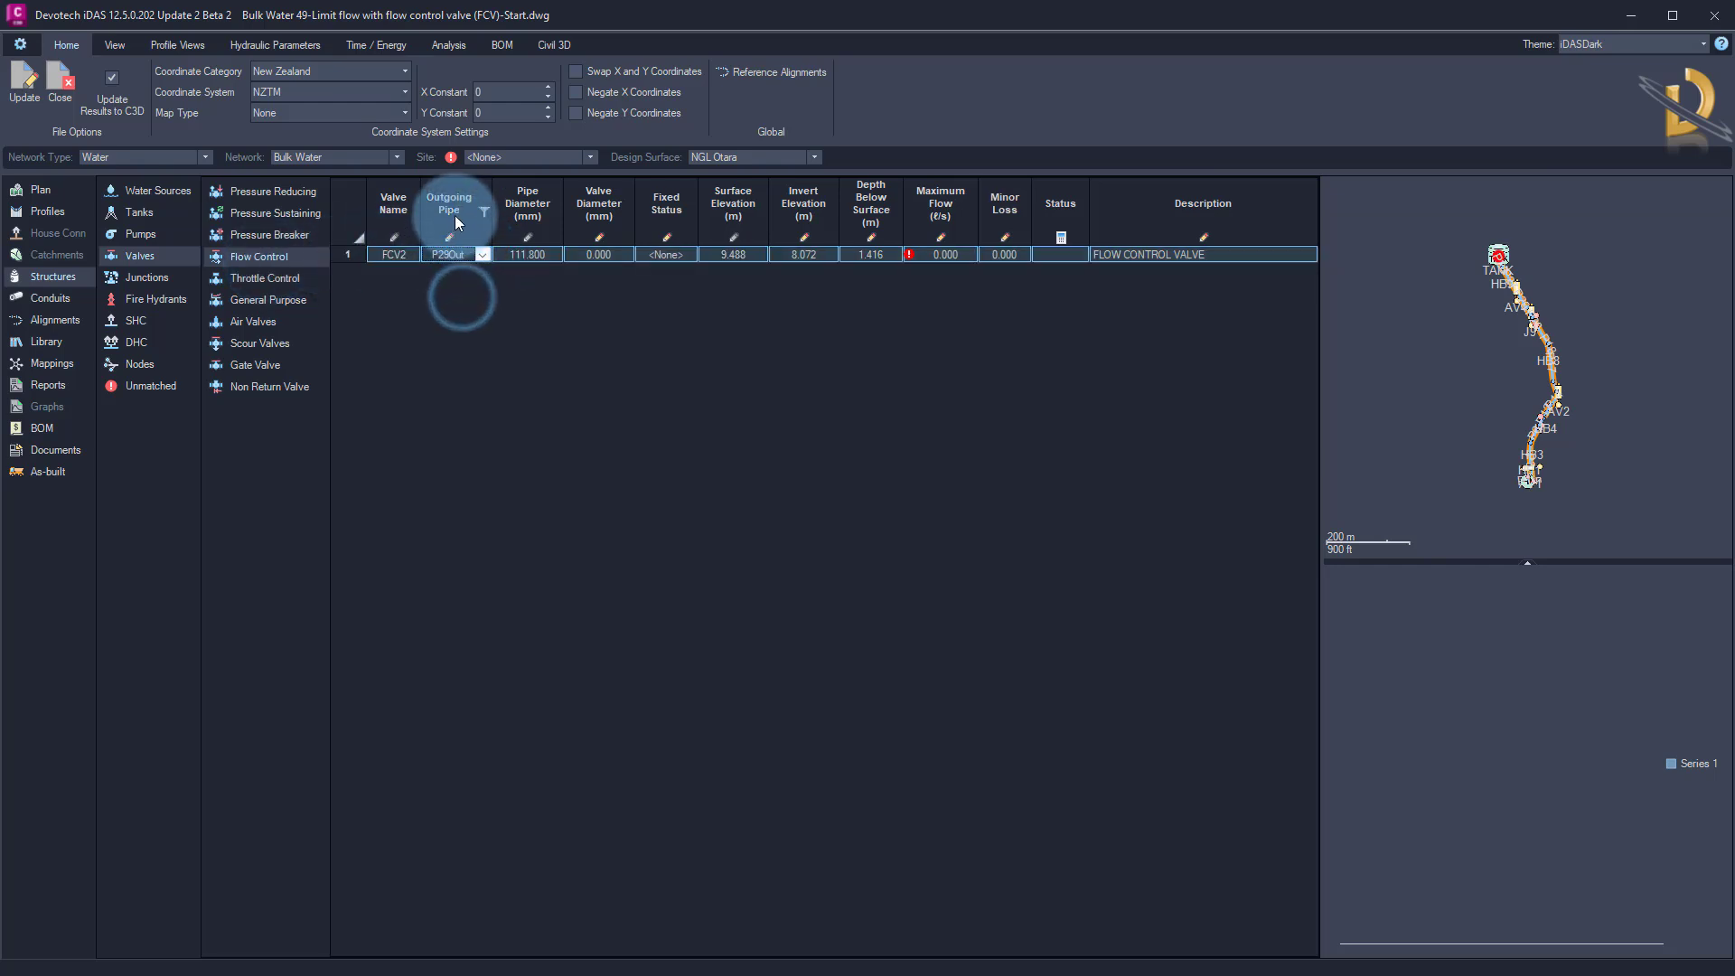
Set FCV2's valve diameter to 90 mm and its maximum flow to 20 l/s
click(601, 254)
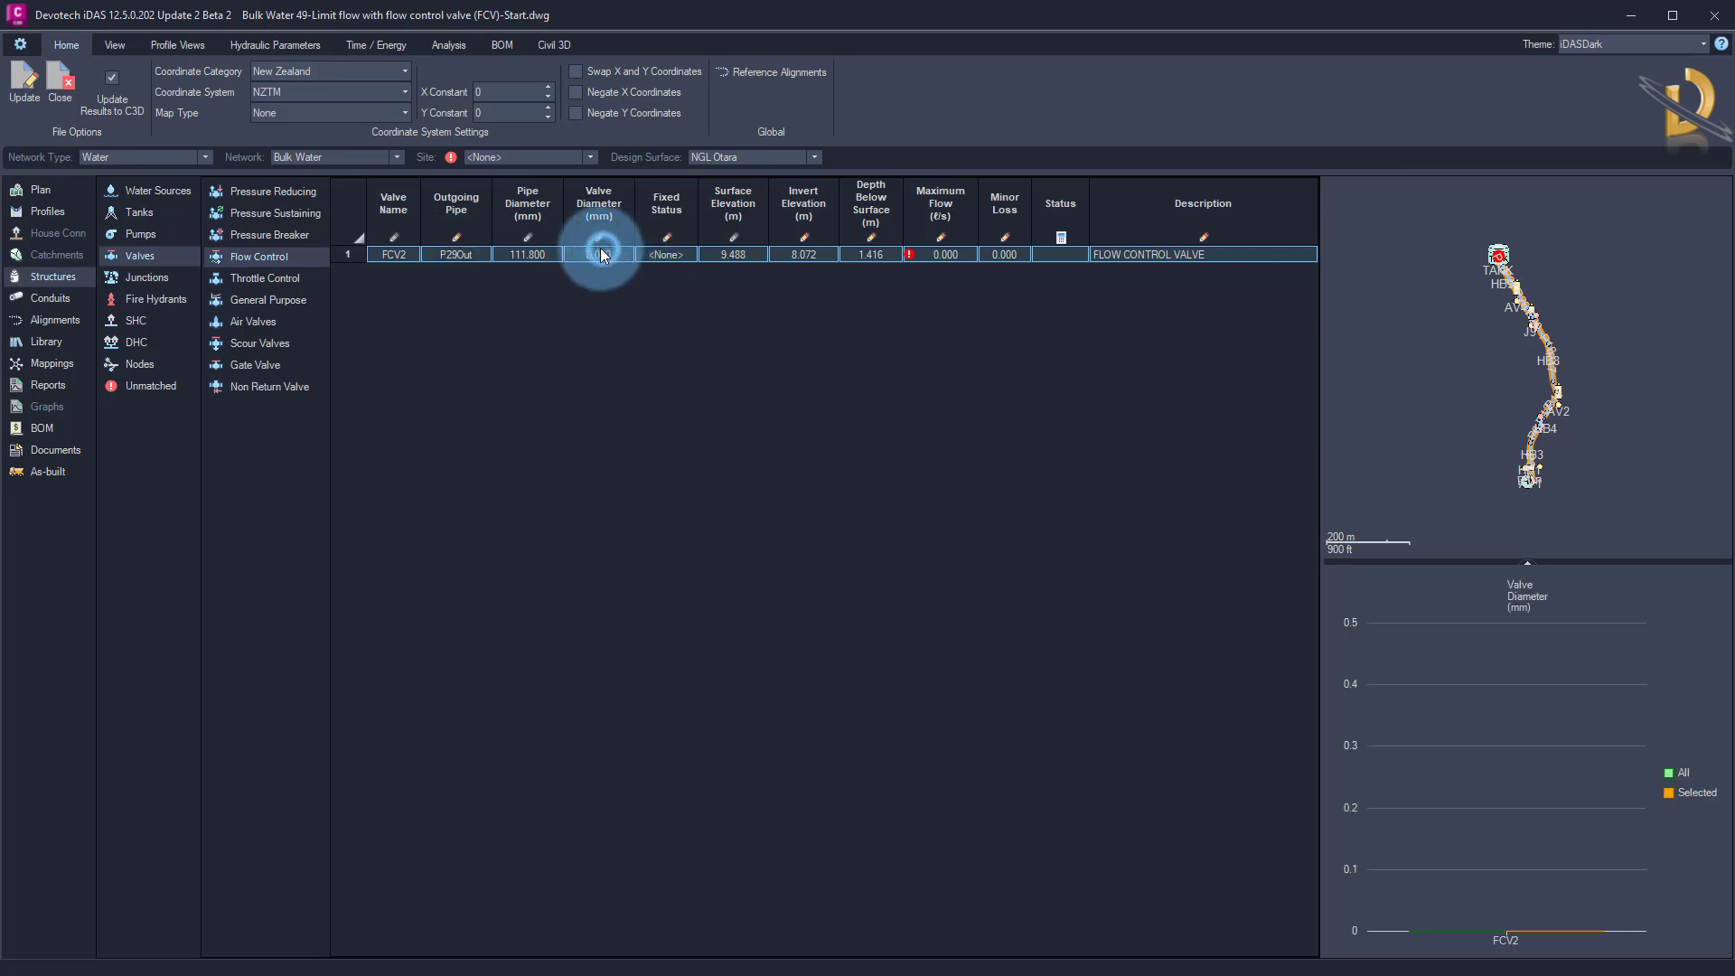
text(90)
click(628, 259)
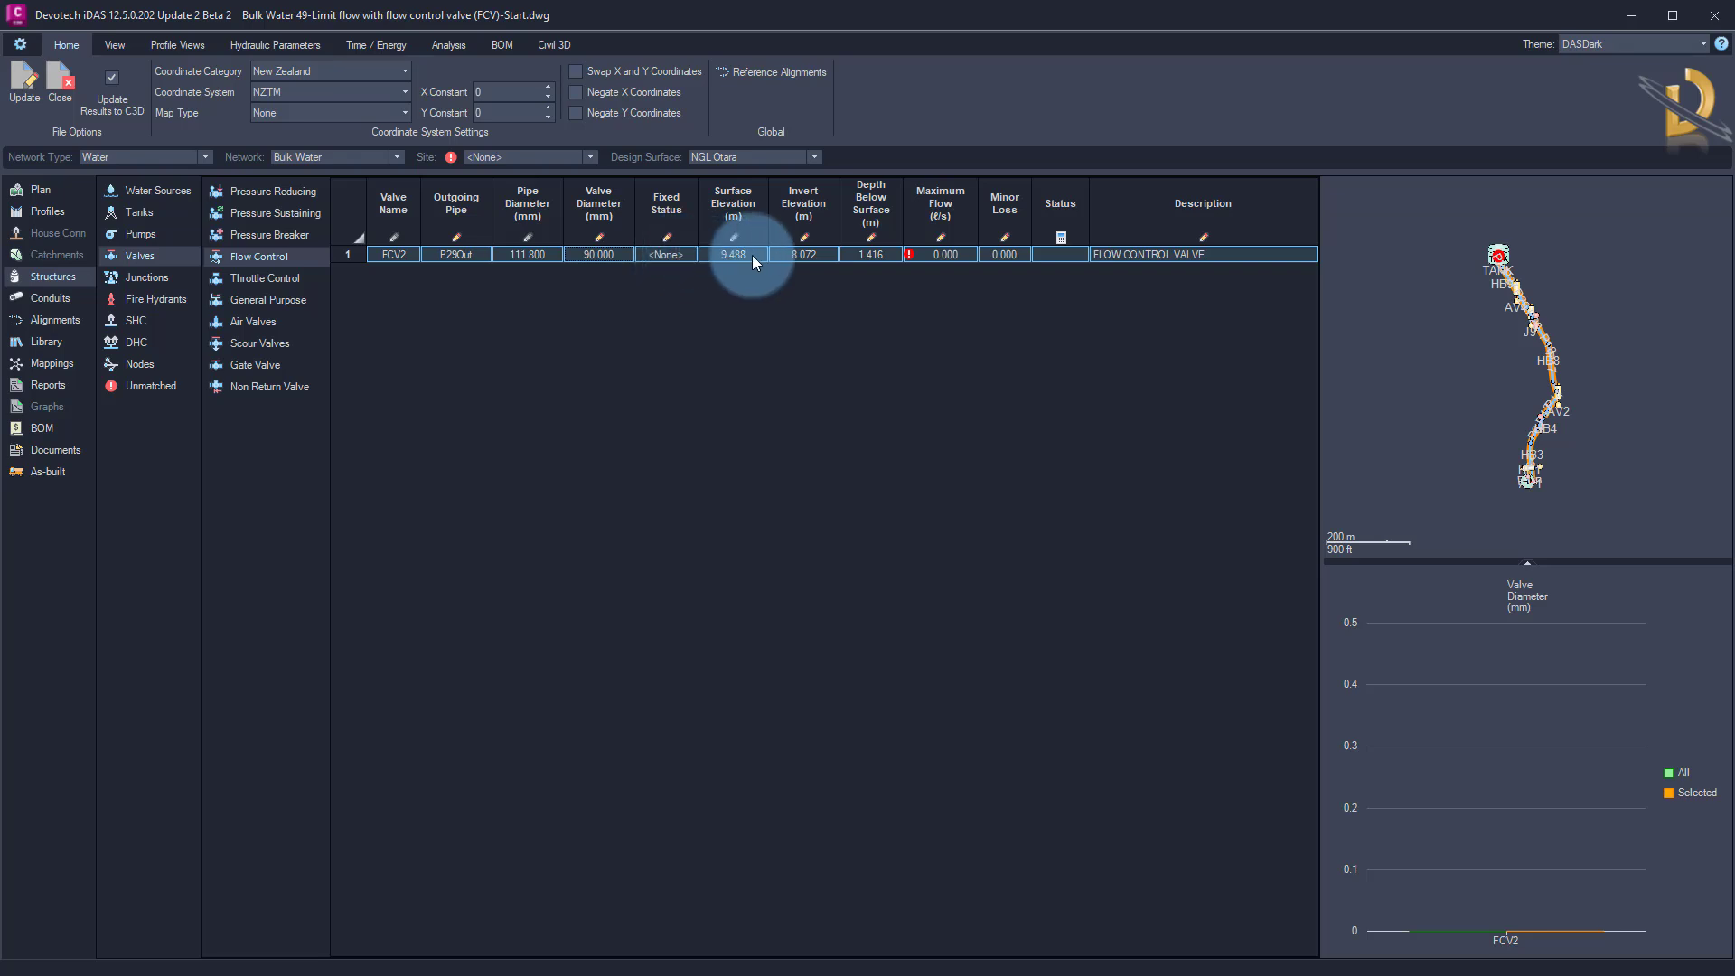
click(935, 253)
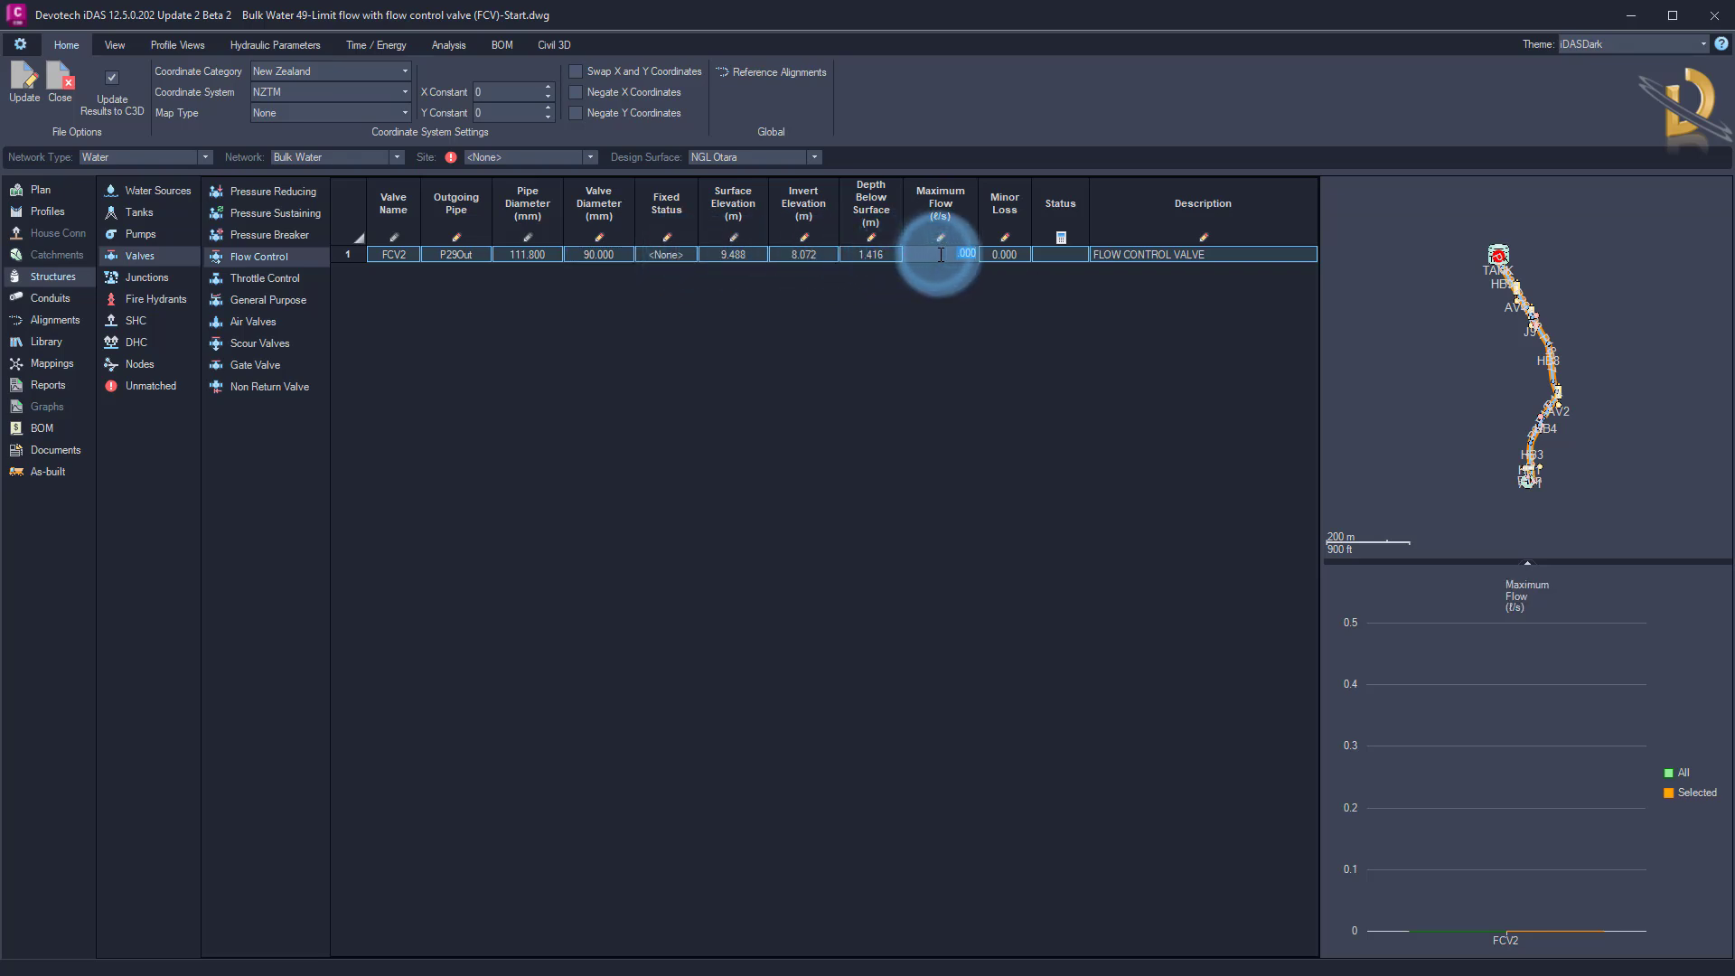
text(20)
key(Return)
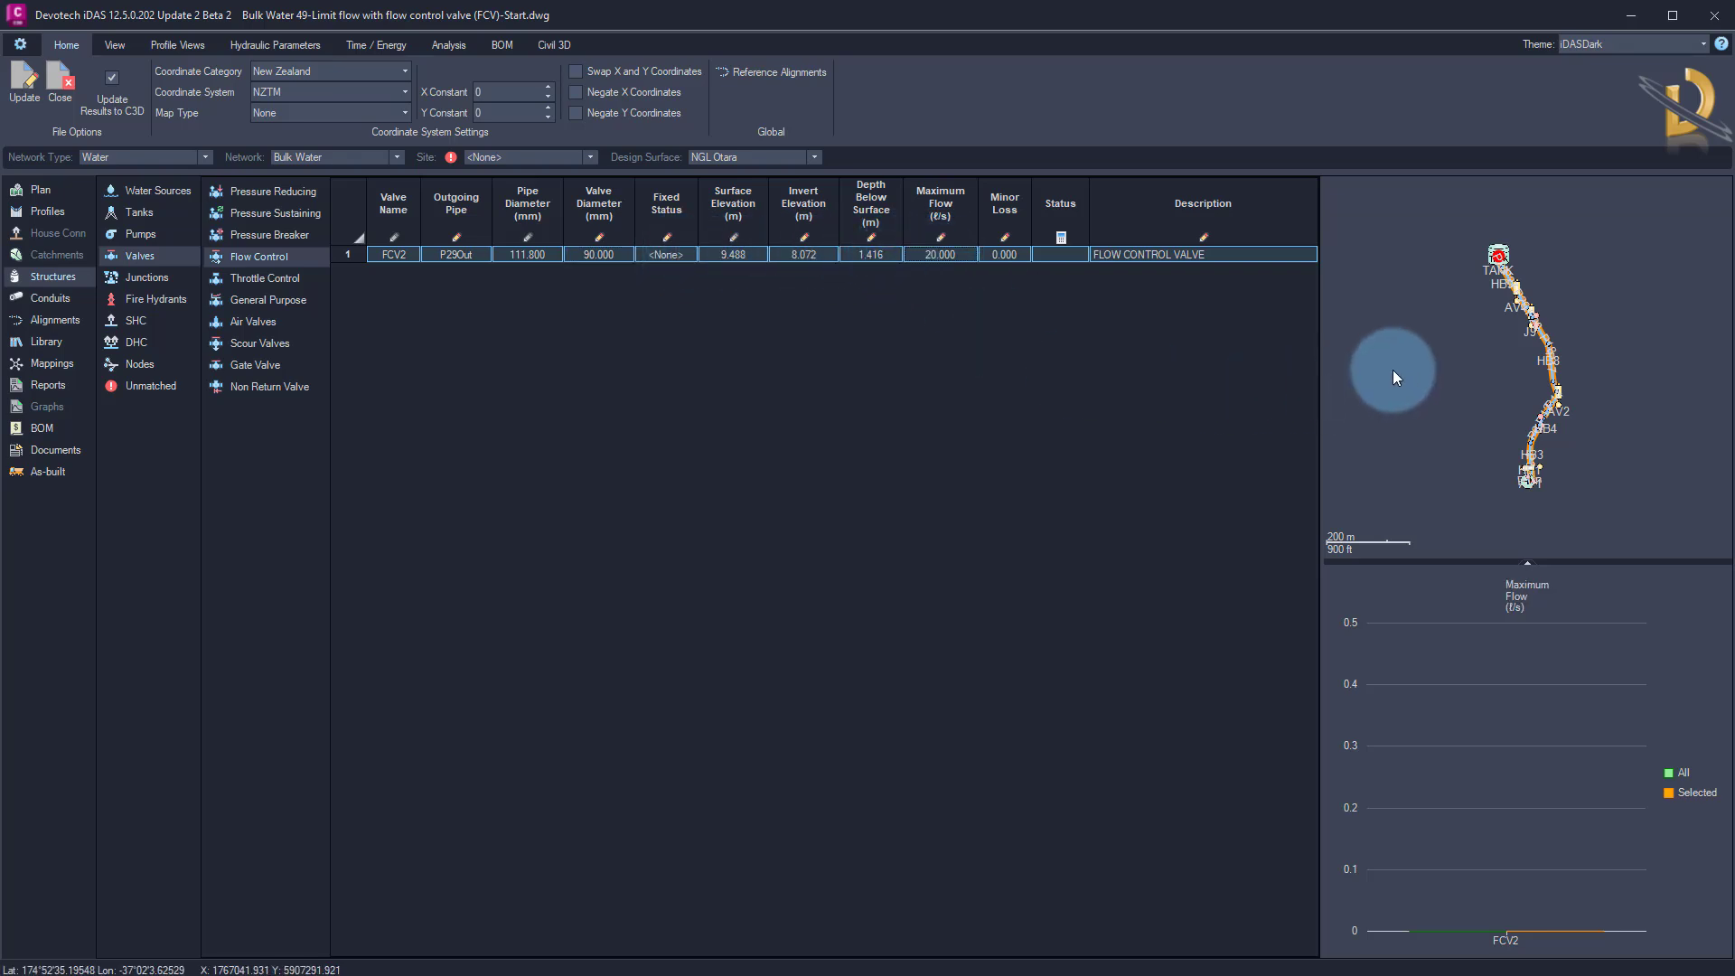
Set the roughness coefficient of pipe P29Out to 0.0015, matching the other pipes
click(65, 297)
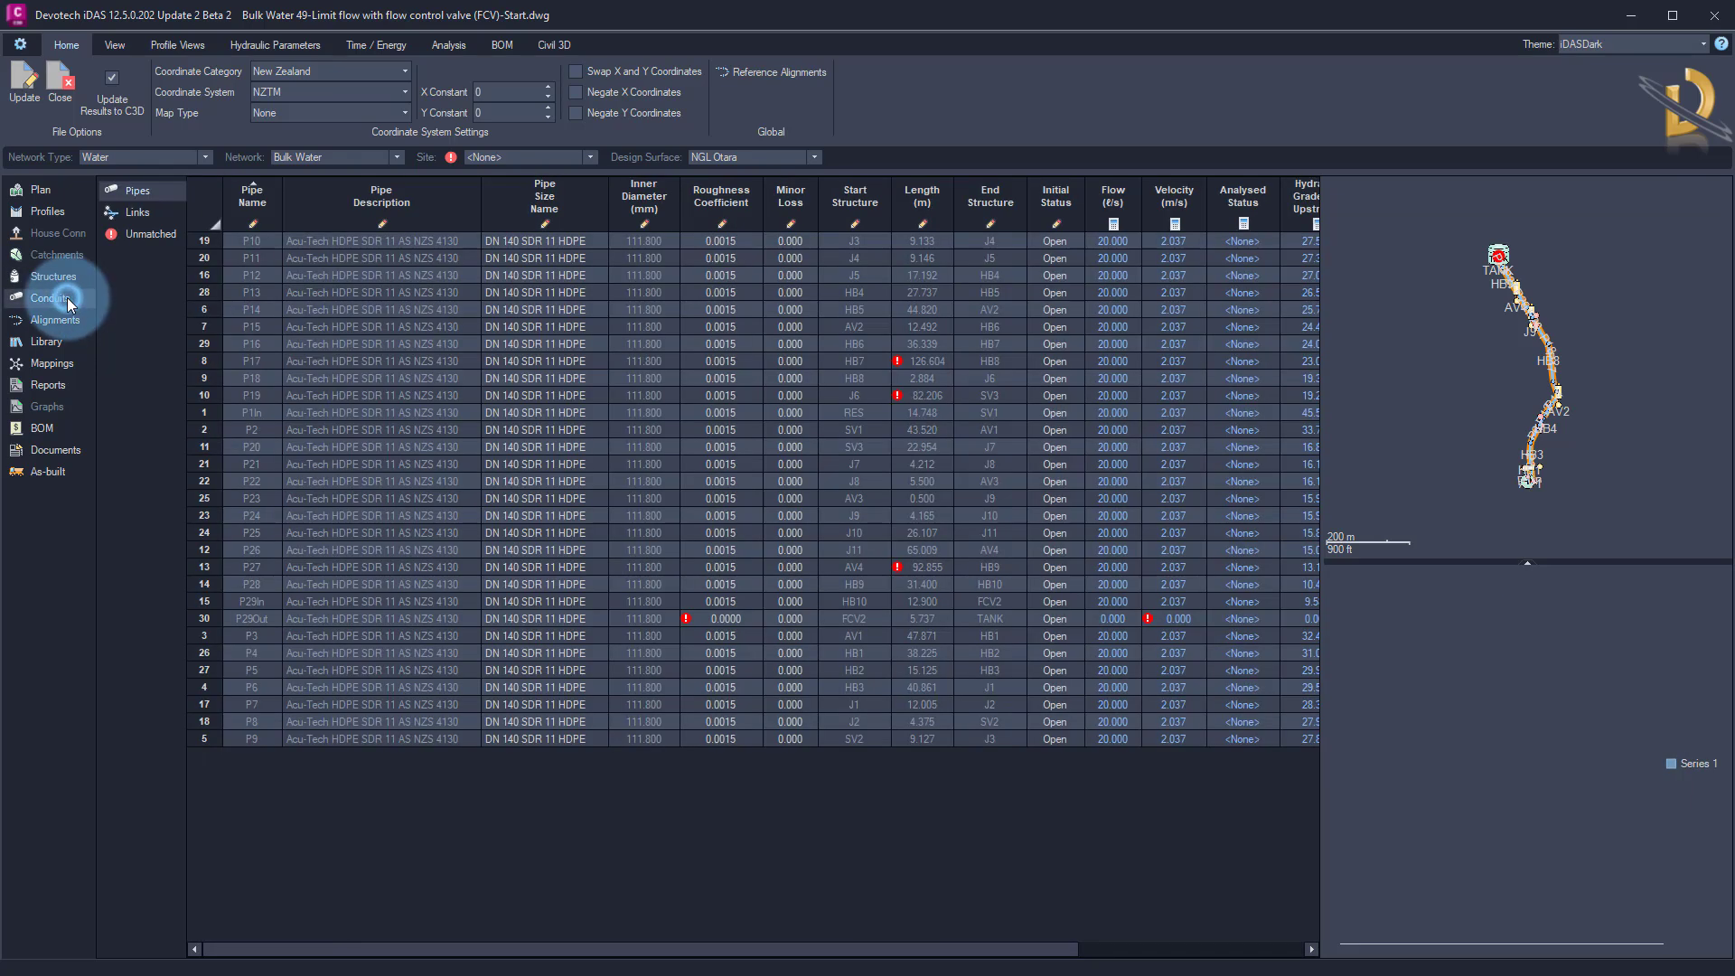
click(384, 618)
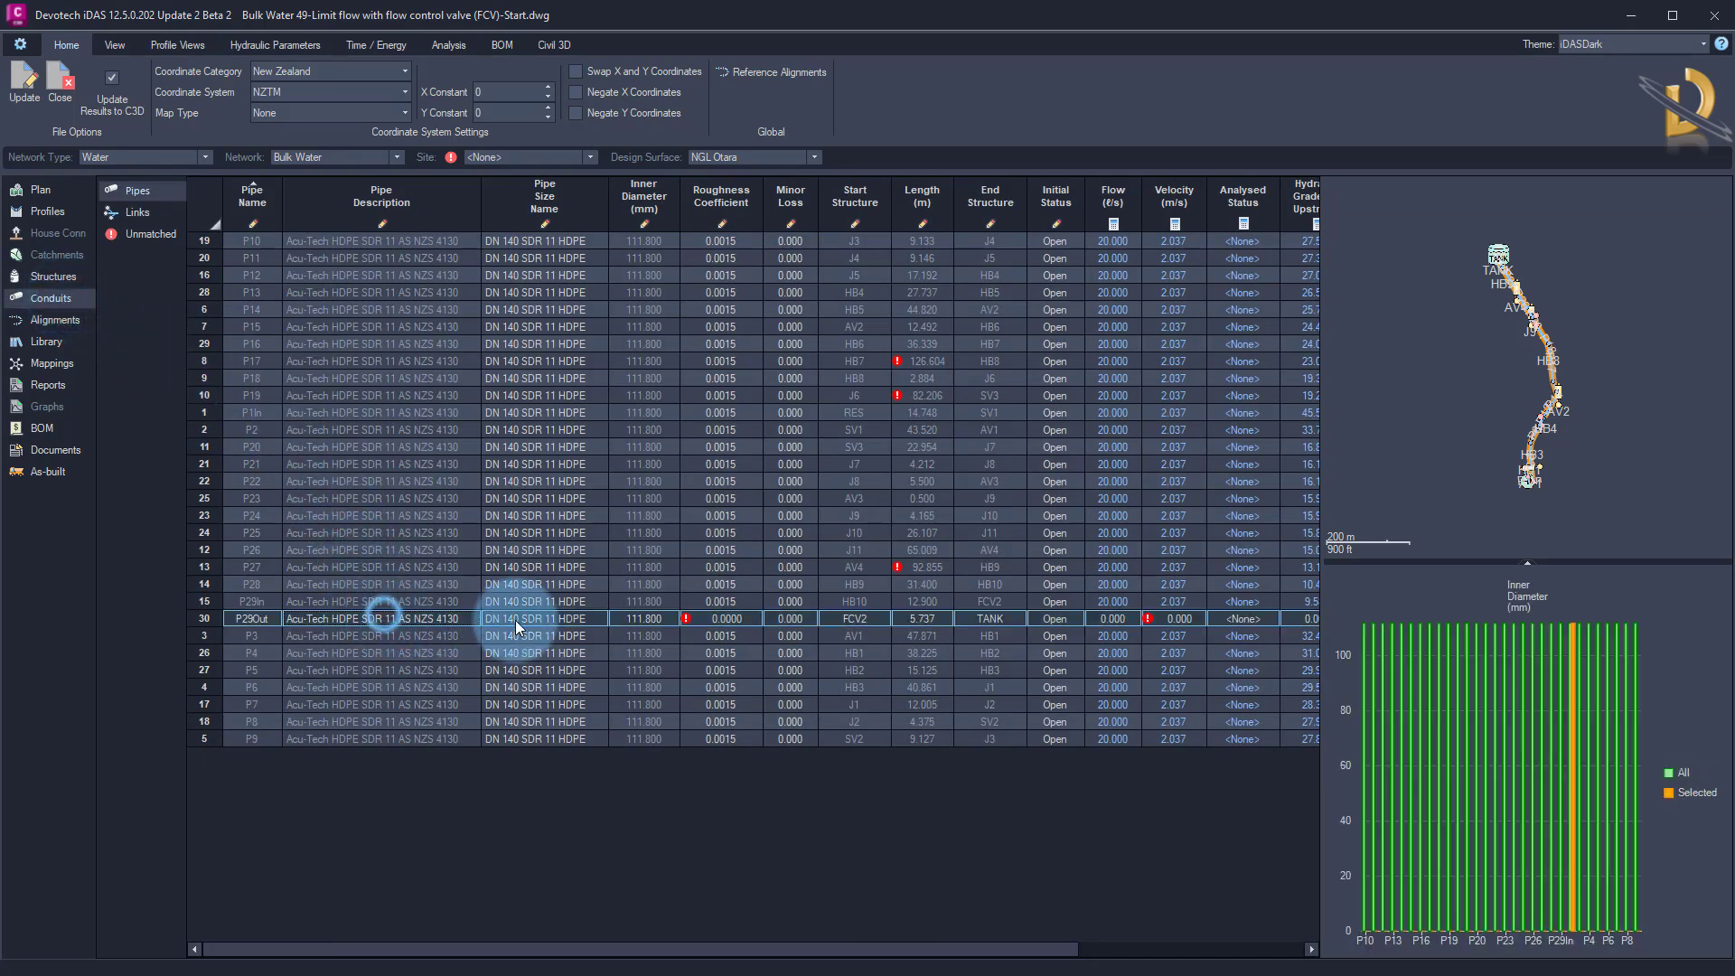
click(729, 619)
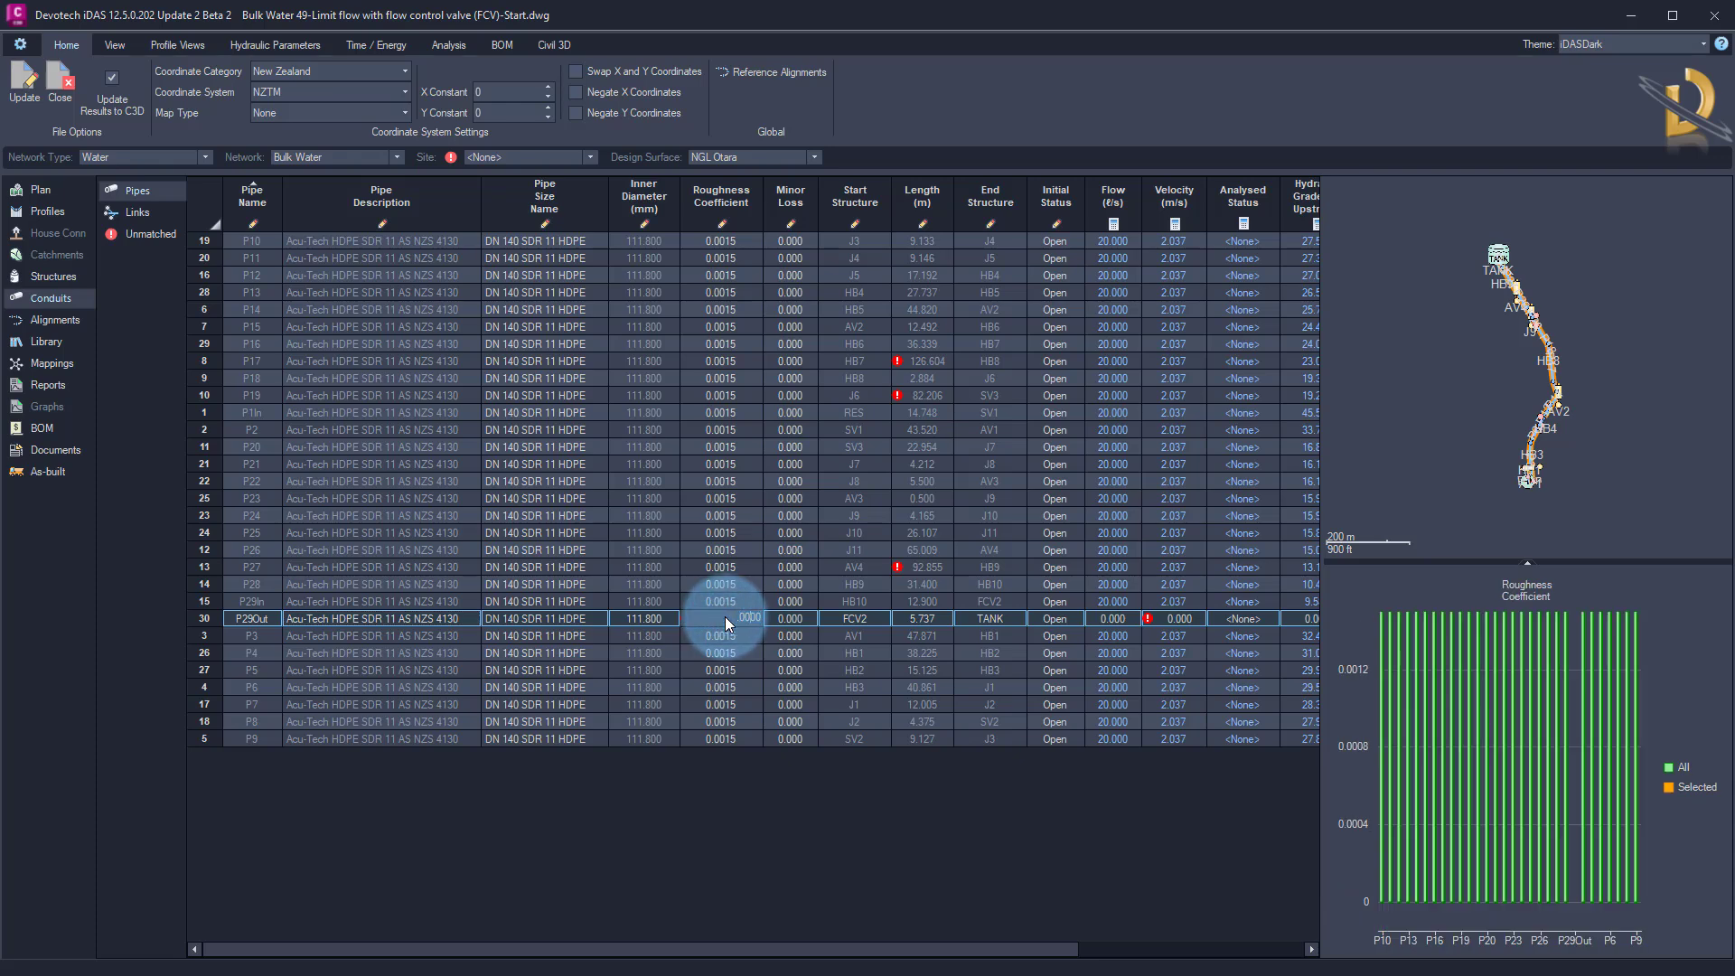
key(Return)
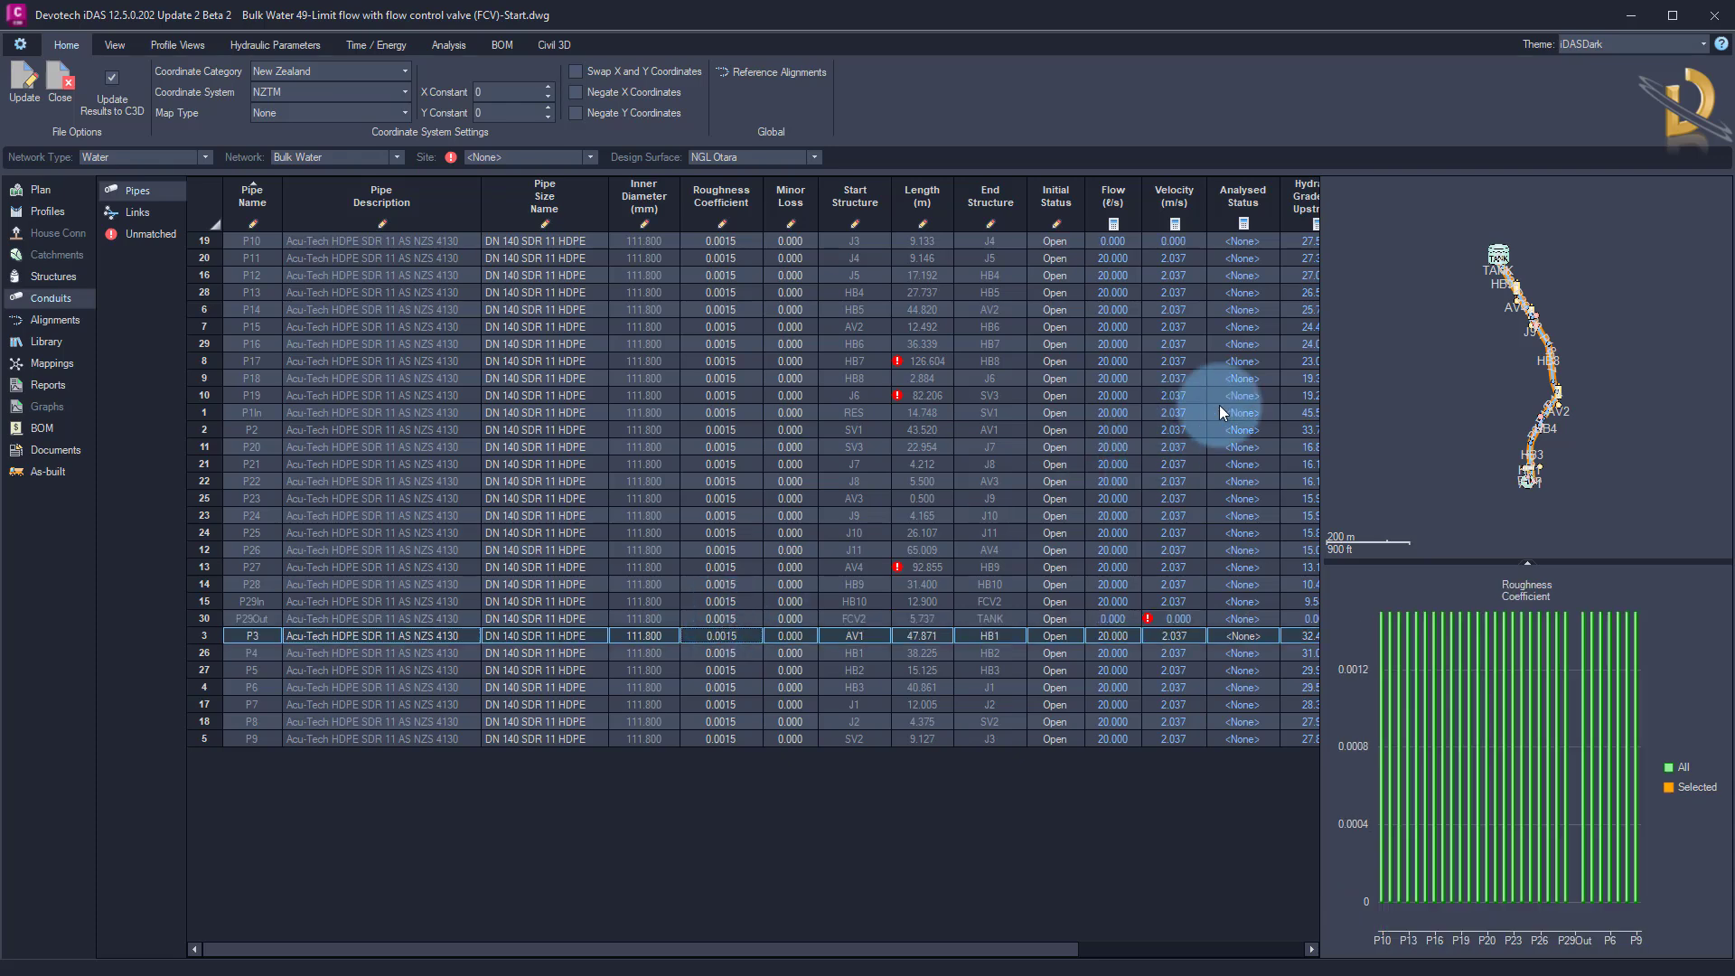
Analyse the Bulk Water network with FCV2 in place and dismiss the analysis message
right_click(1391, 339)
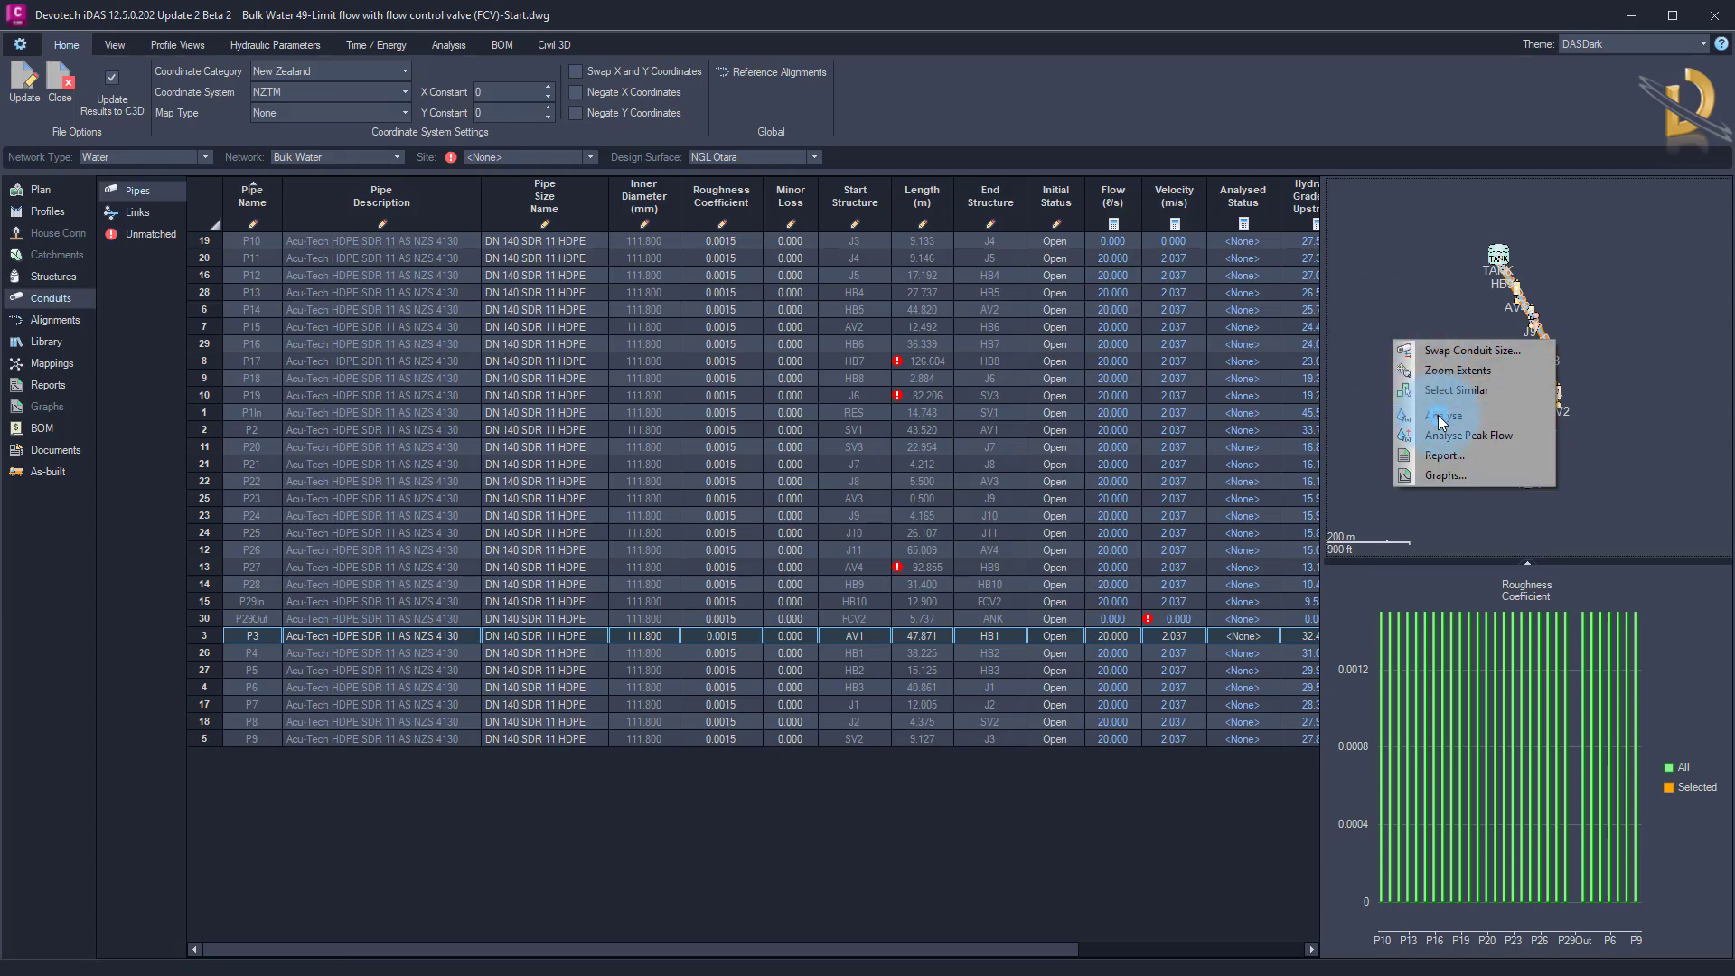
click(1440, 417)
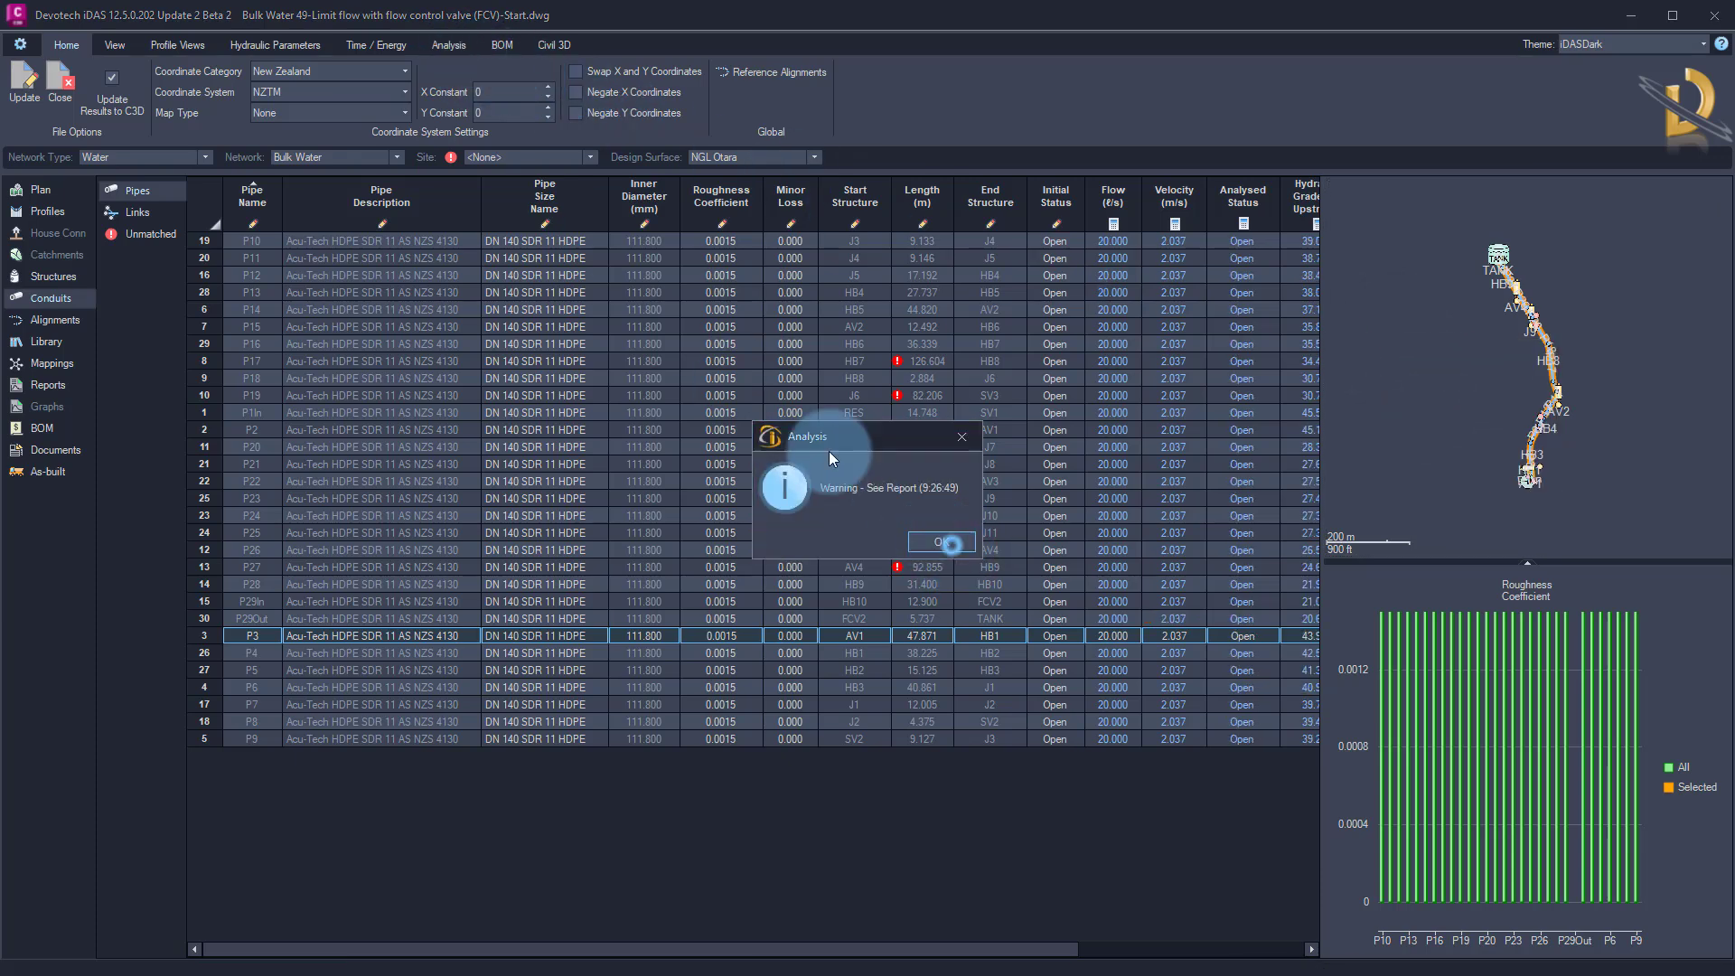
click(940, 542)
Review the analysis report, the pipe flow results and the grade lines on the RES to TANK profile
click(445, 45)
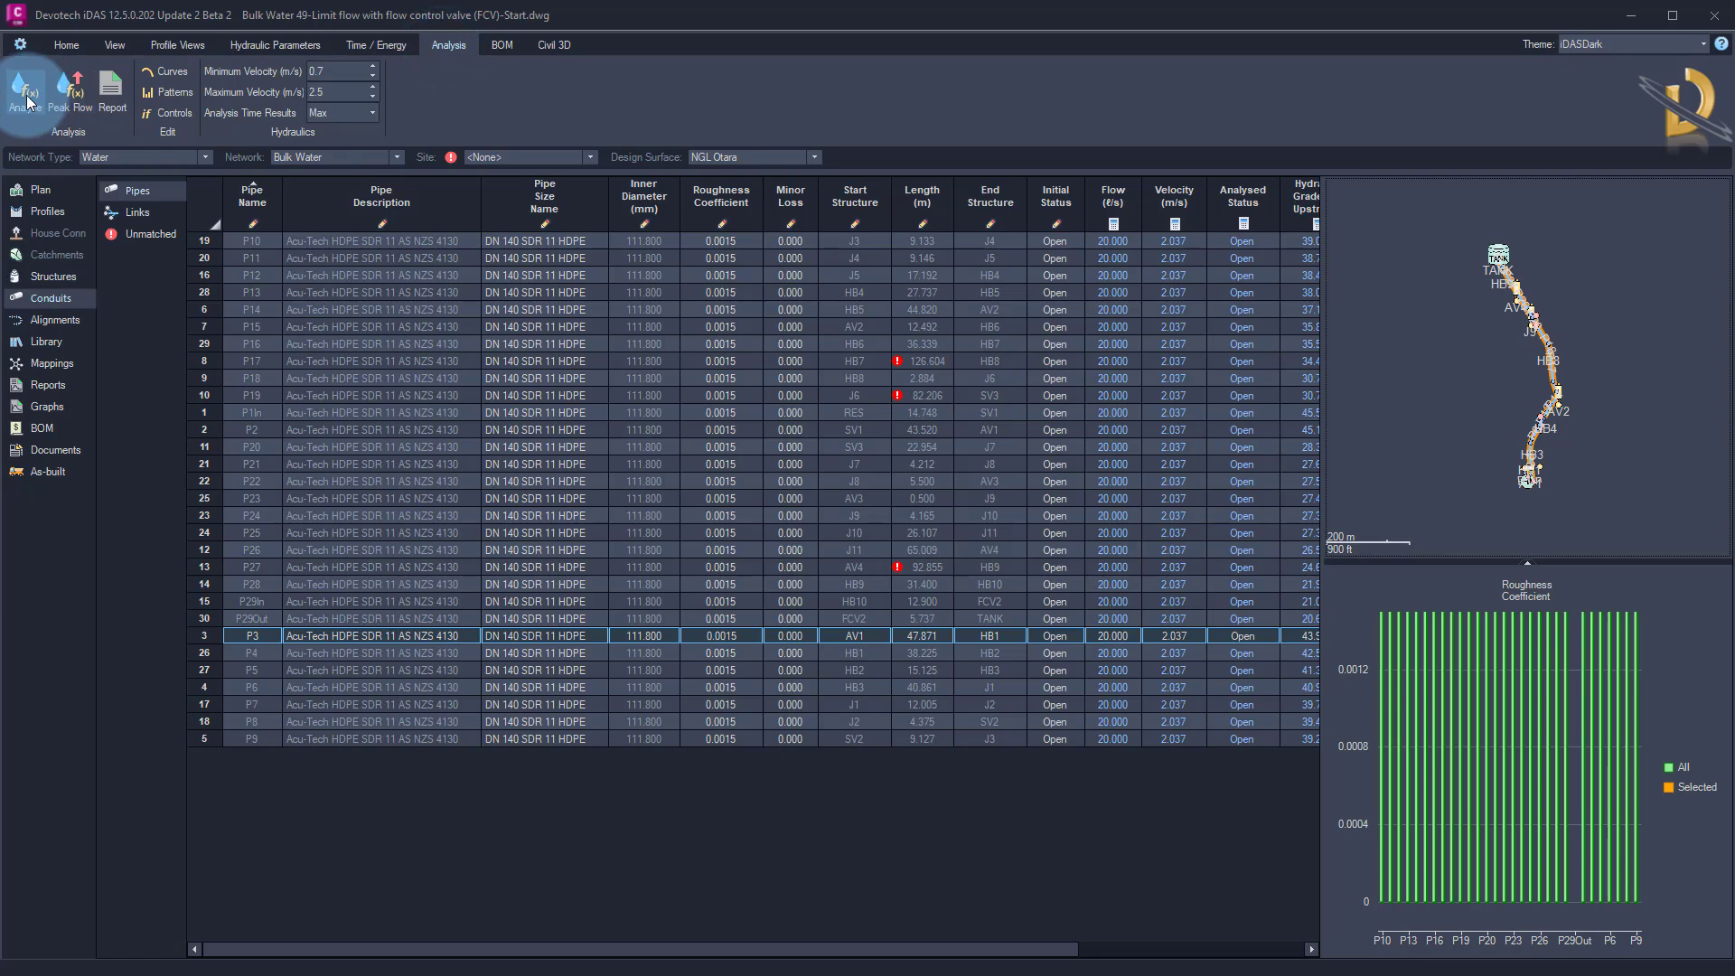
click(57, 393)
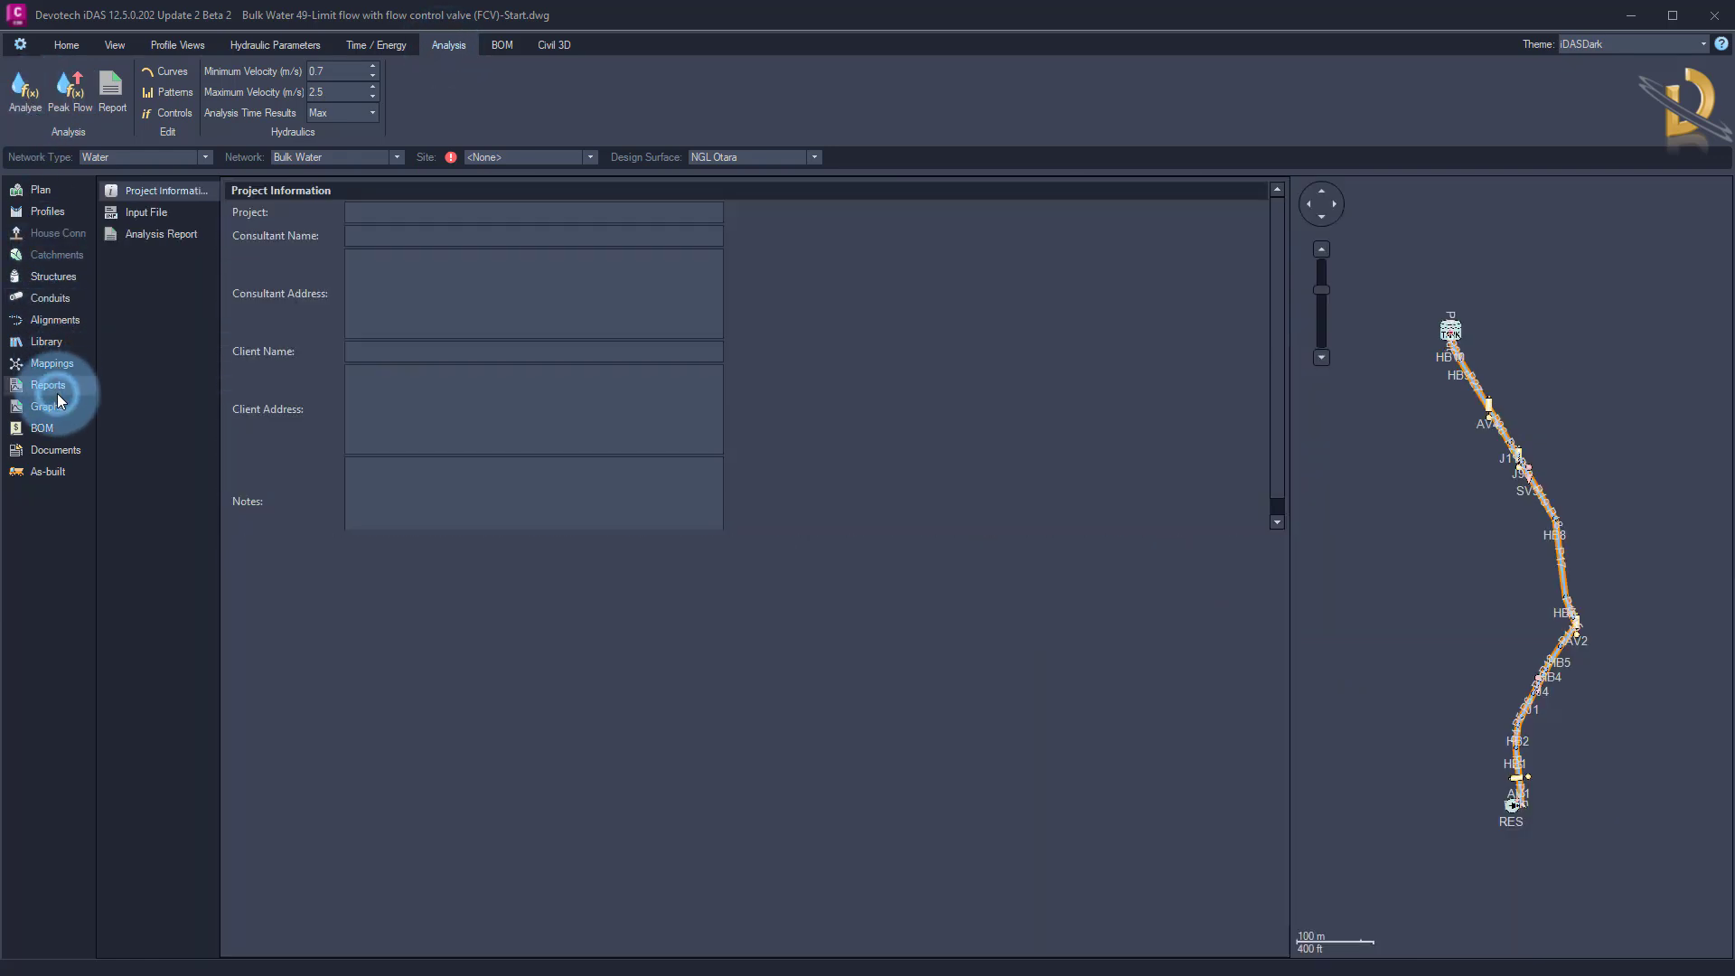
click(156, 234)
click(427, 502)
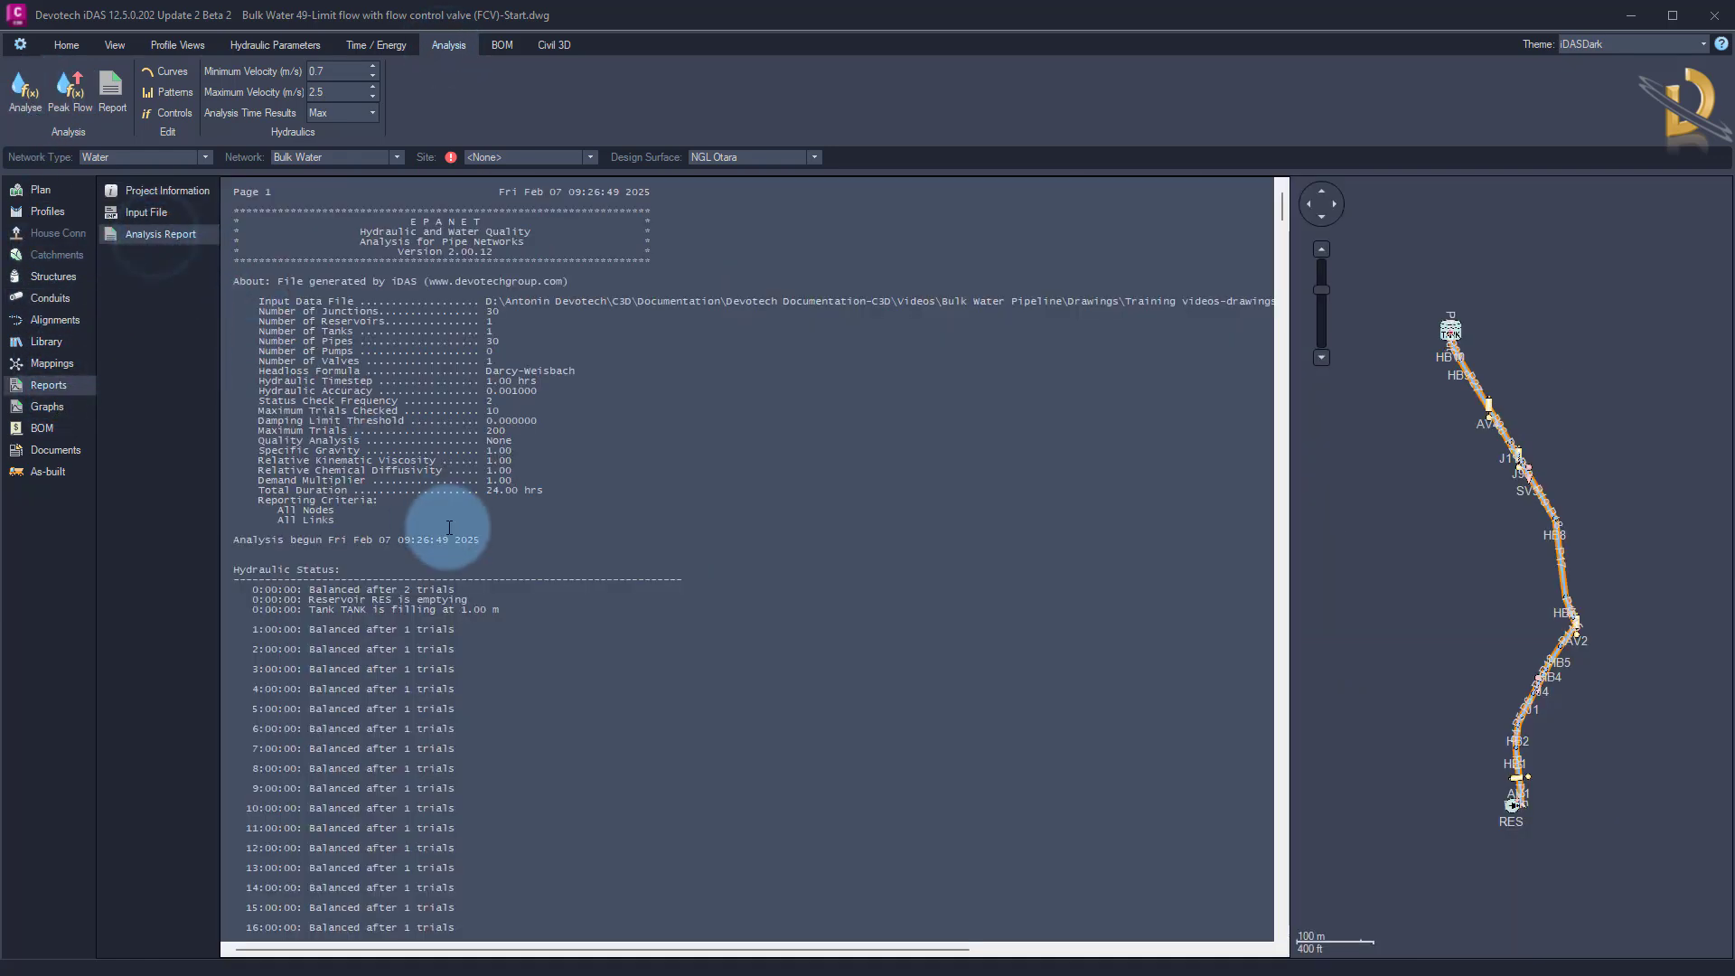
scroll(506, 614, down, 14)
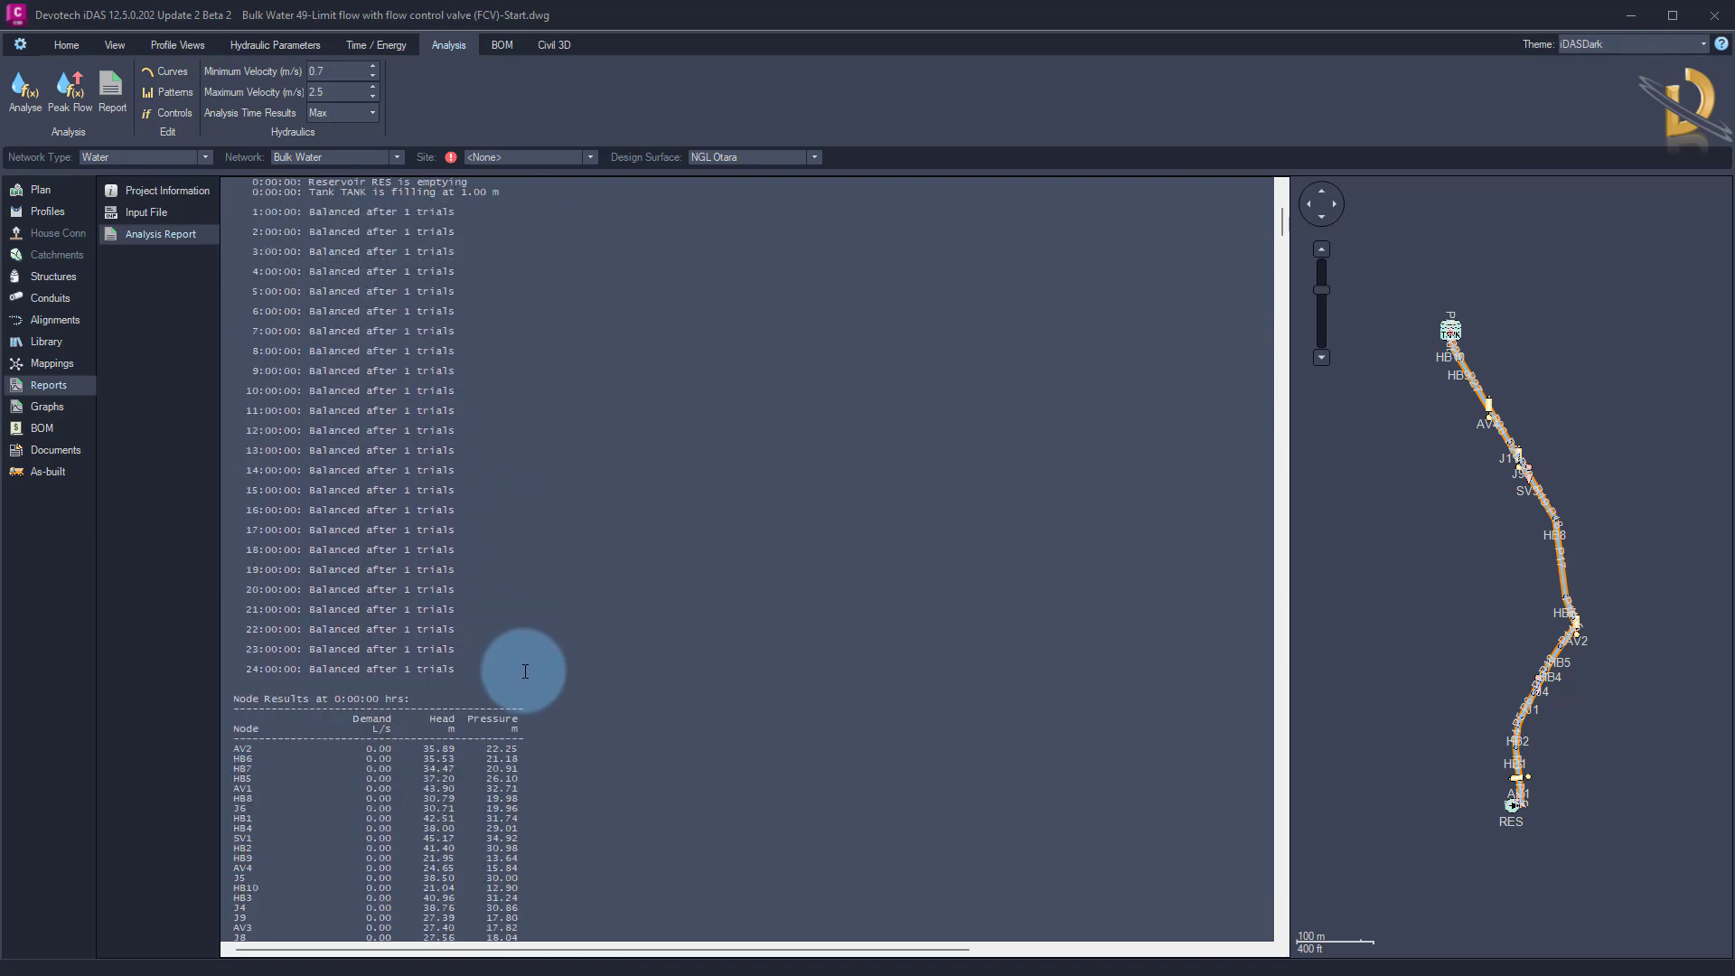
scroll(525, 671, up, 15)
click(49, 298)
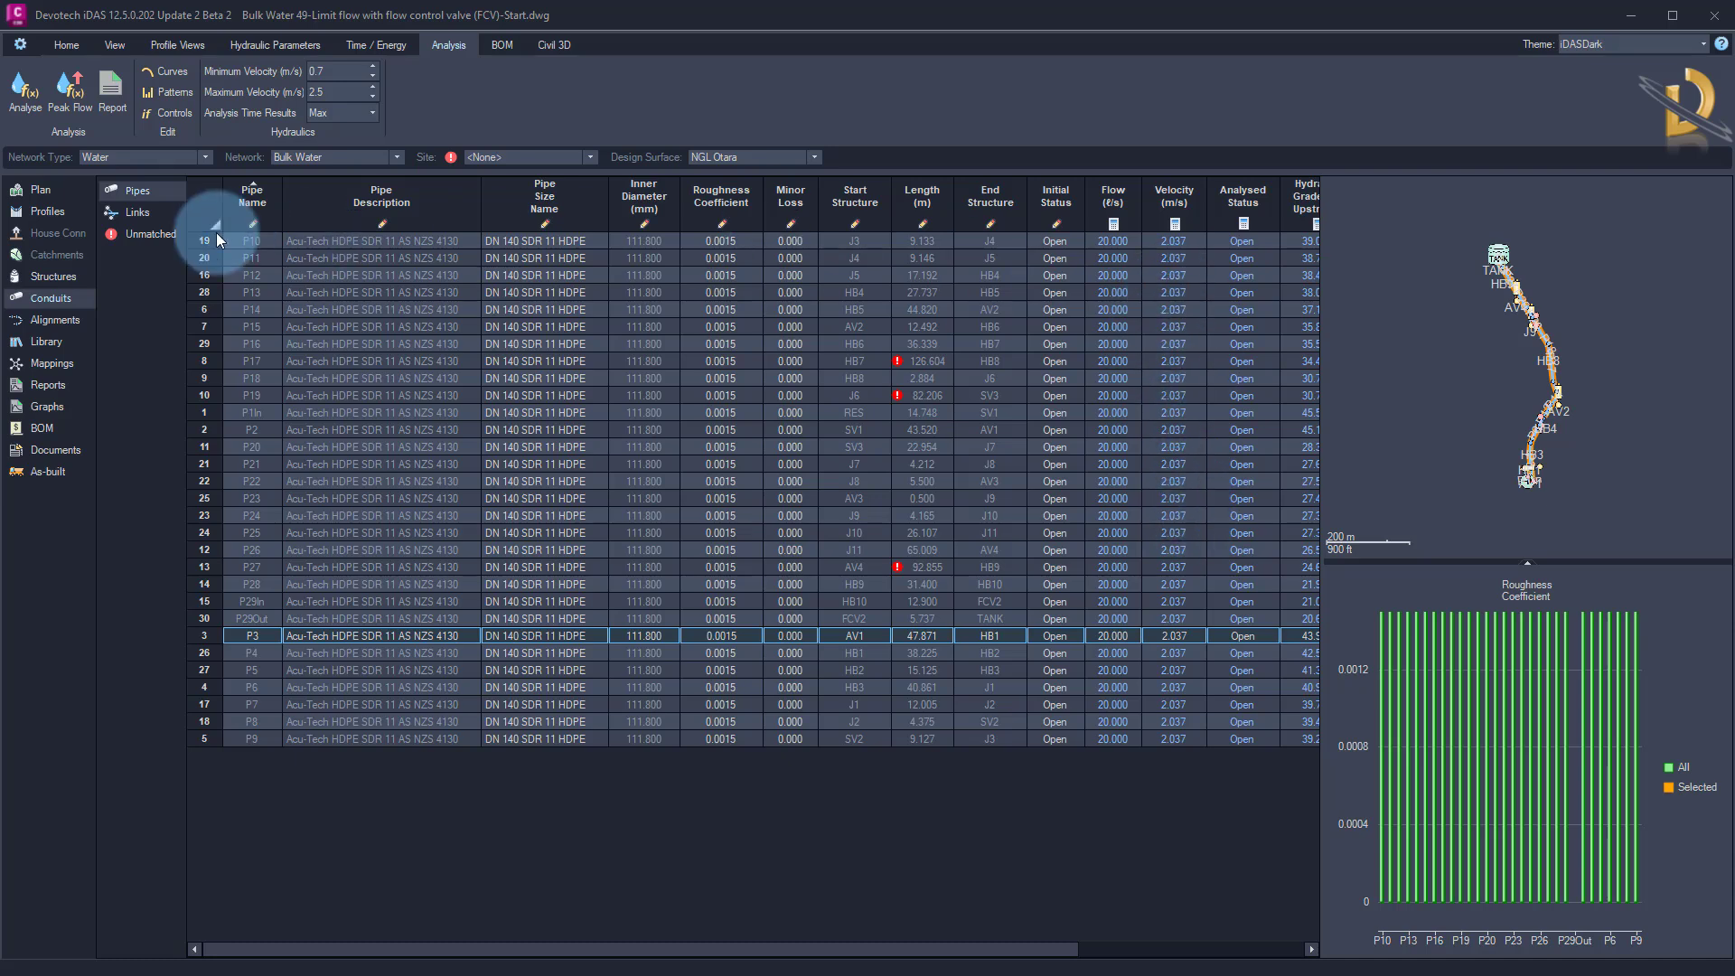
click(46, 212)
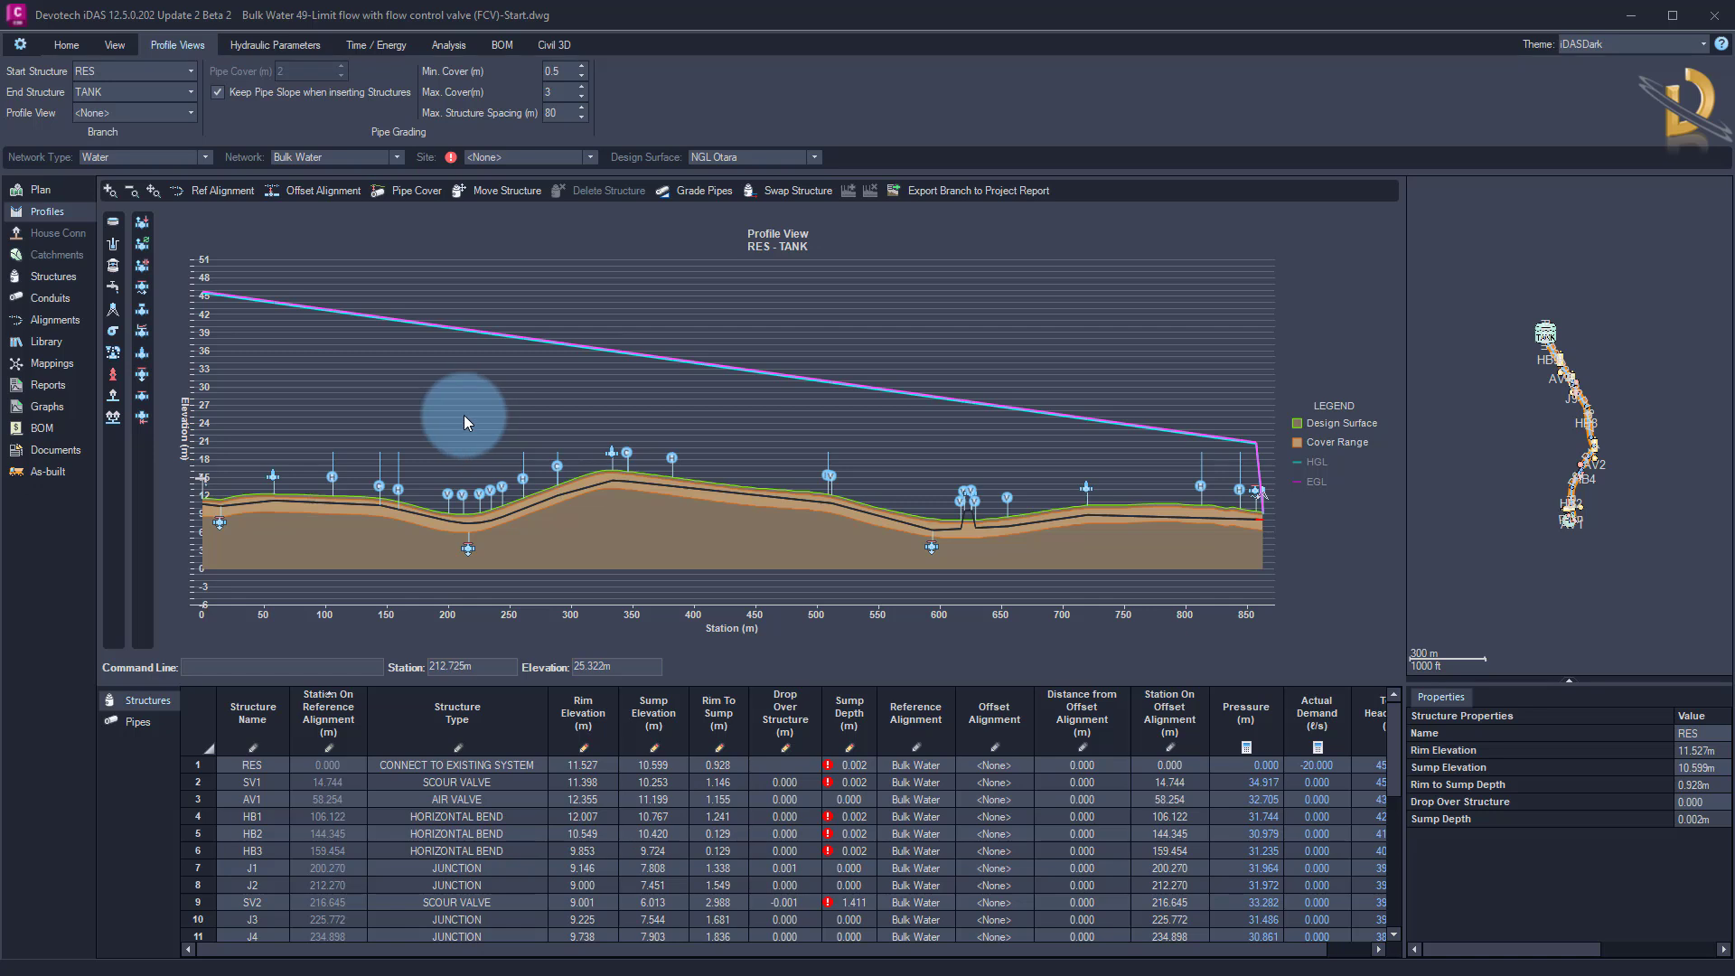
Update the Civil 3D drawing with the FCV2 analysis results and inspect the grade lines along the whole RES to TANK profile view
click(67, 46)
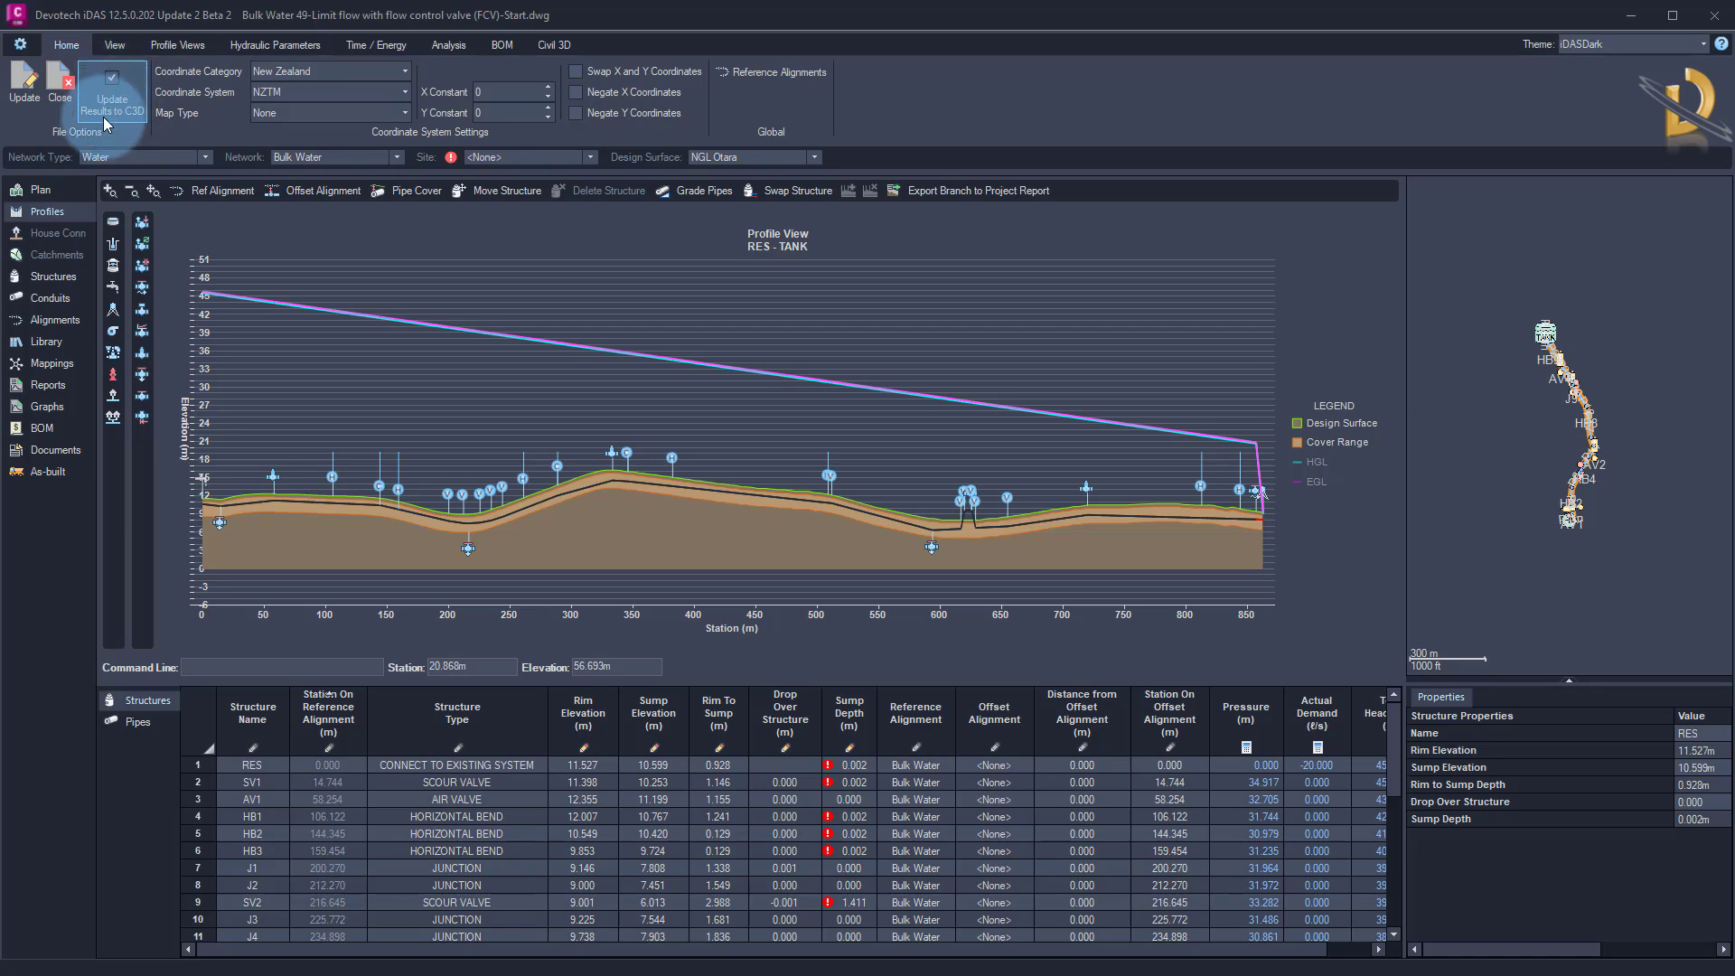
click(25, 96)
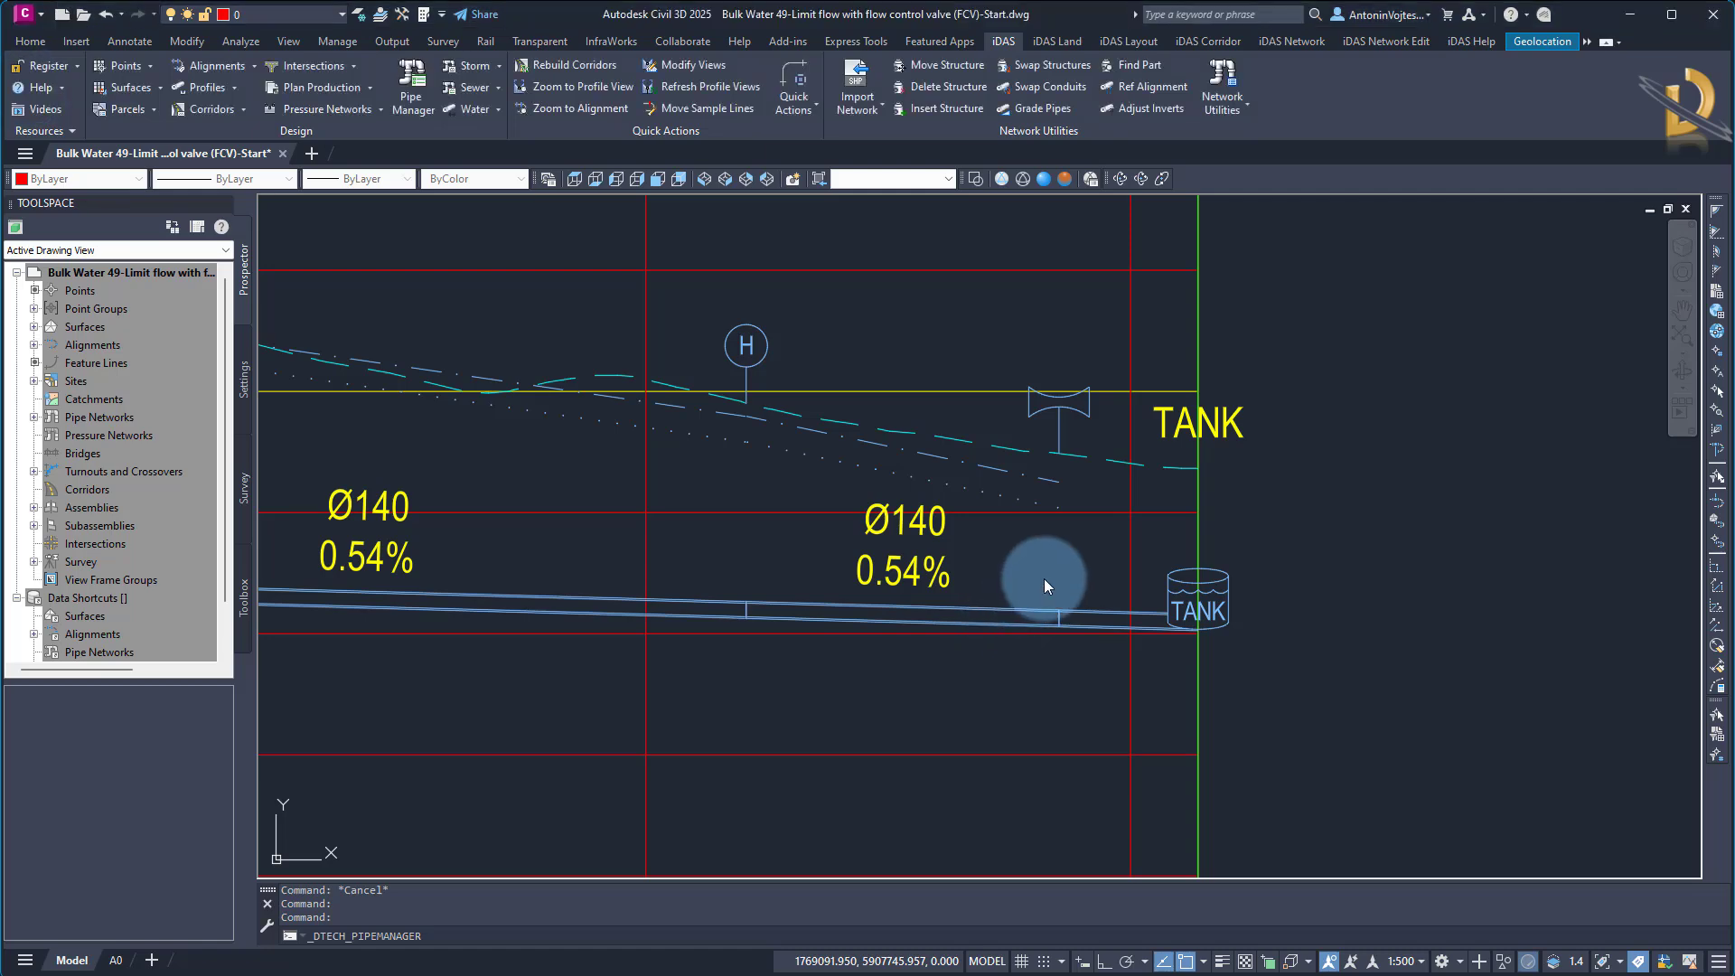
scroll(1179, 585, down, 5)
scroll(1165, 596, down, 5)
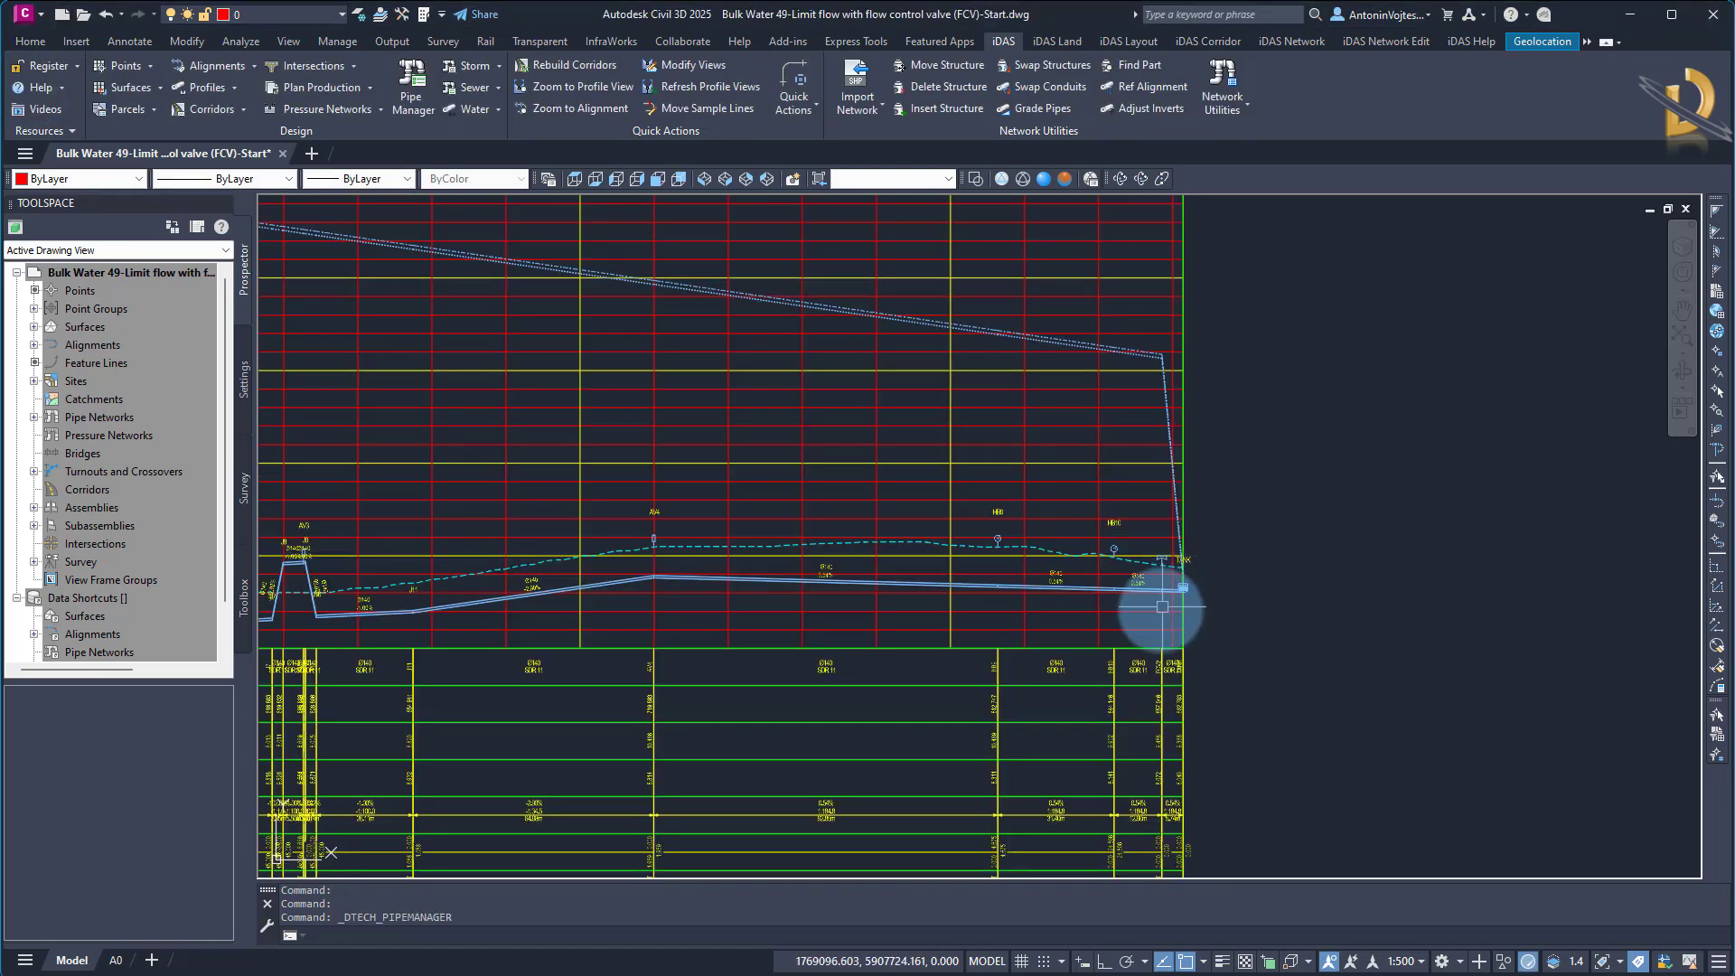
scroll(852, 612, up, 3)
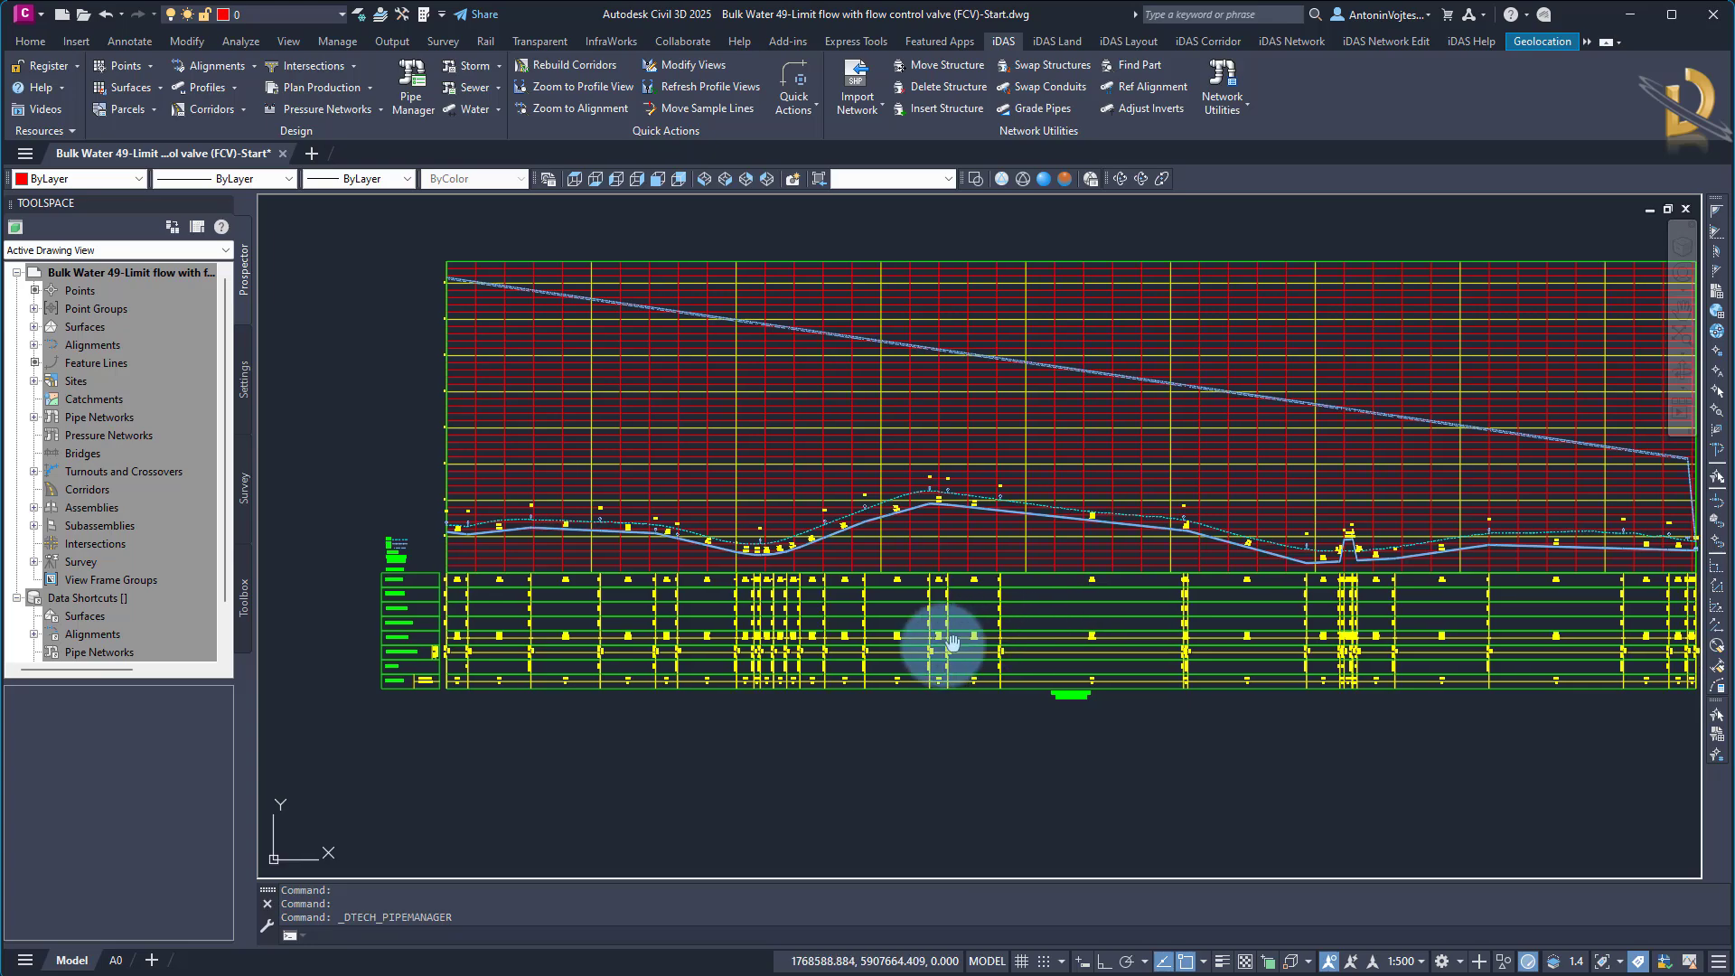
middle_drag(953, 637, 883, 666)
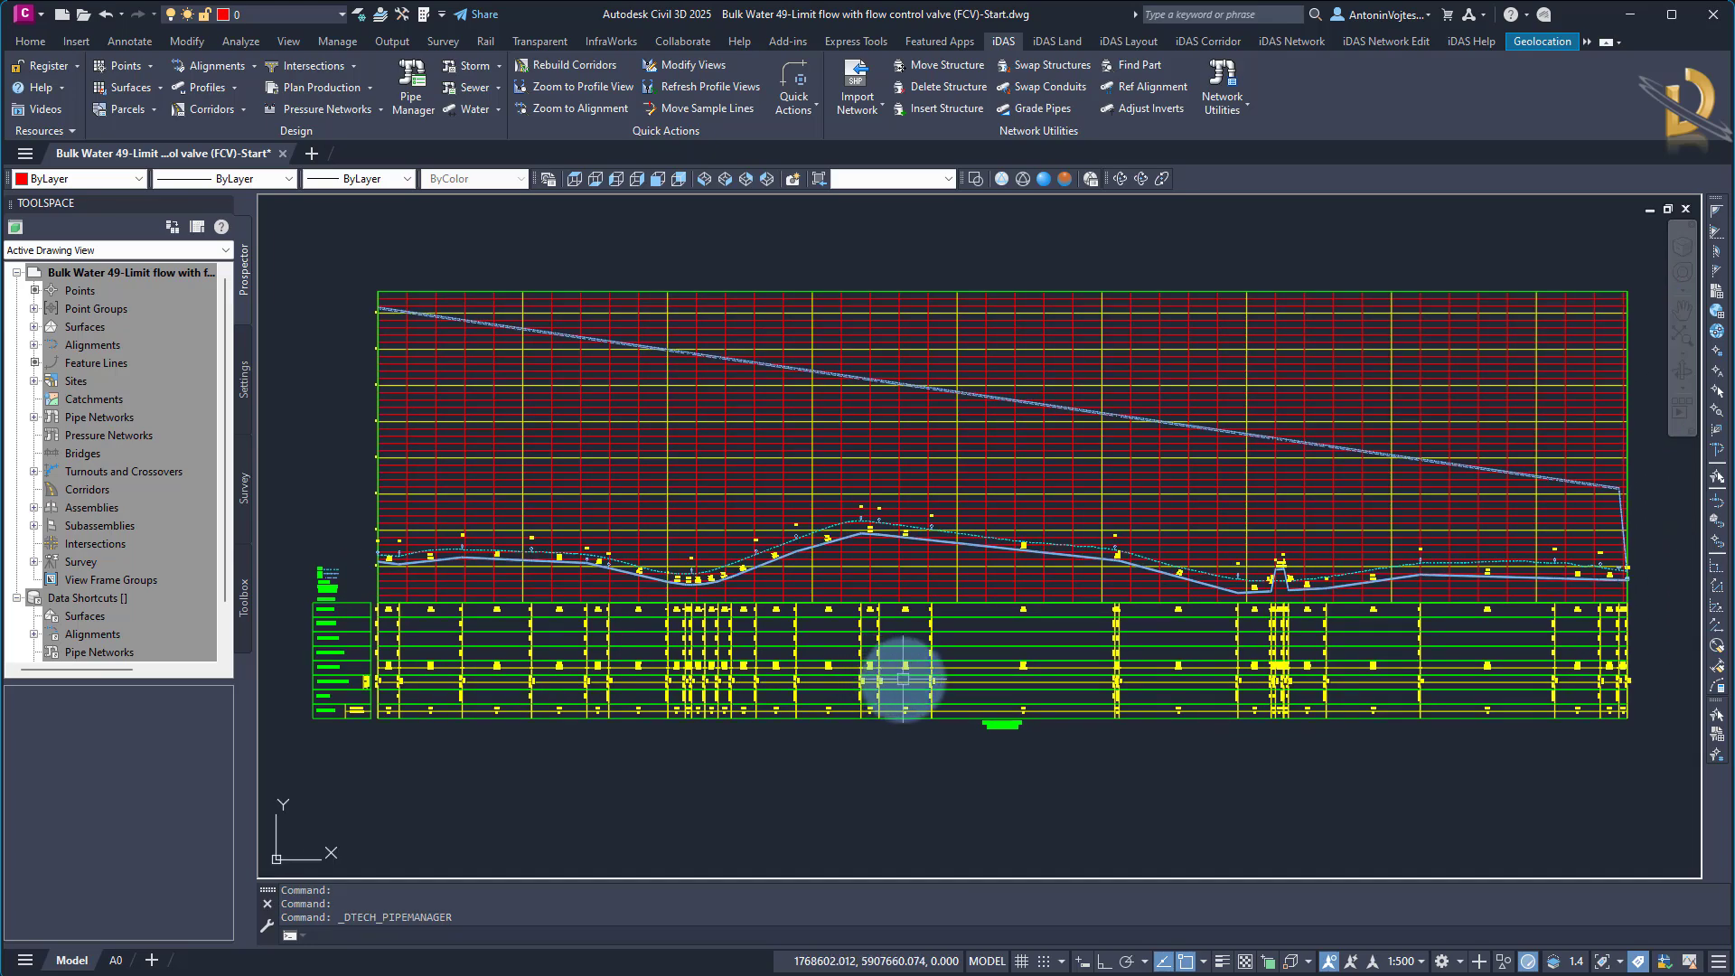